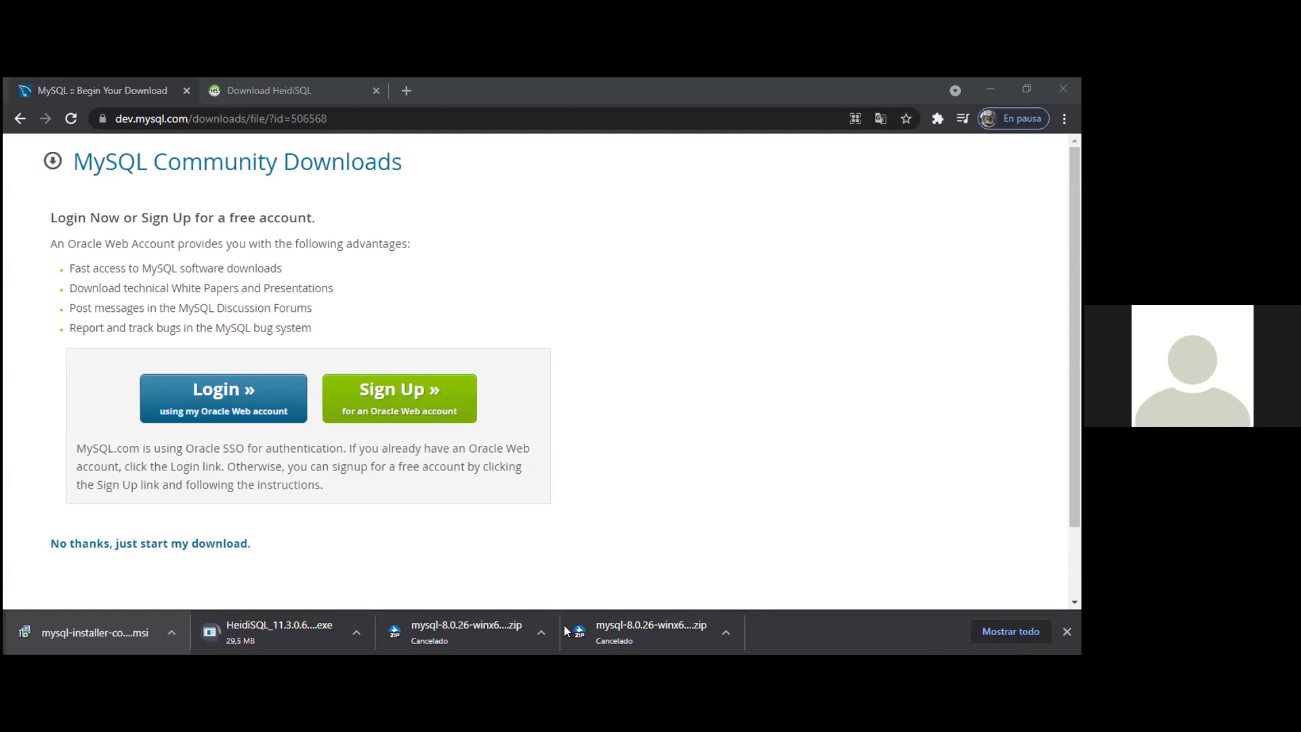
Bring Chrome to the front, where the MySQL installer .msi has downloaded
left_click(994, 104)
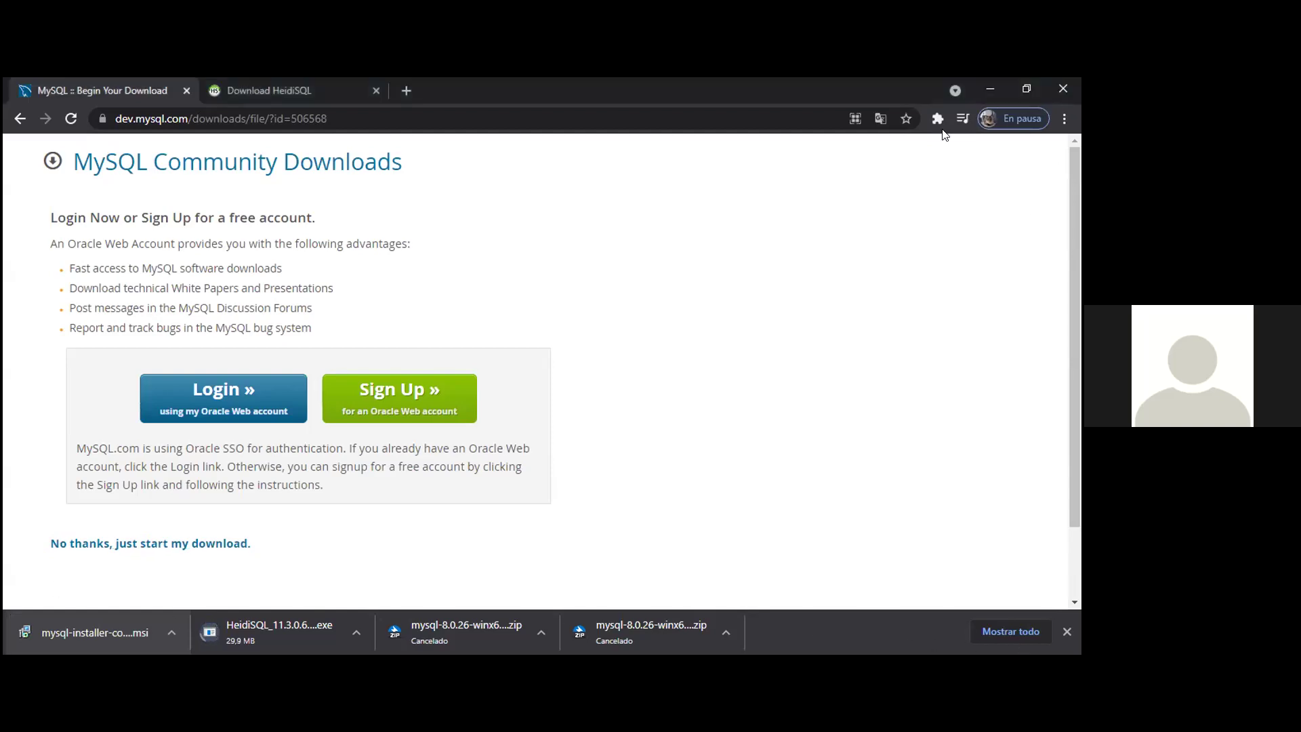
Launch the mysql-installer .msi and choose the Custom setup type
left_click(75, 632)
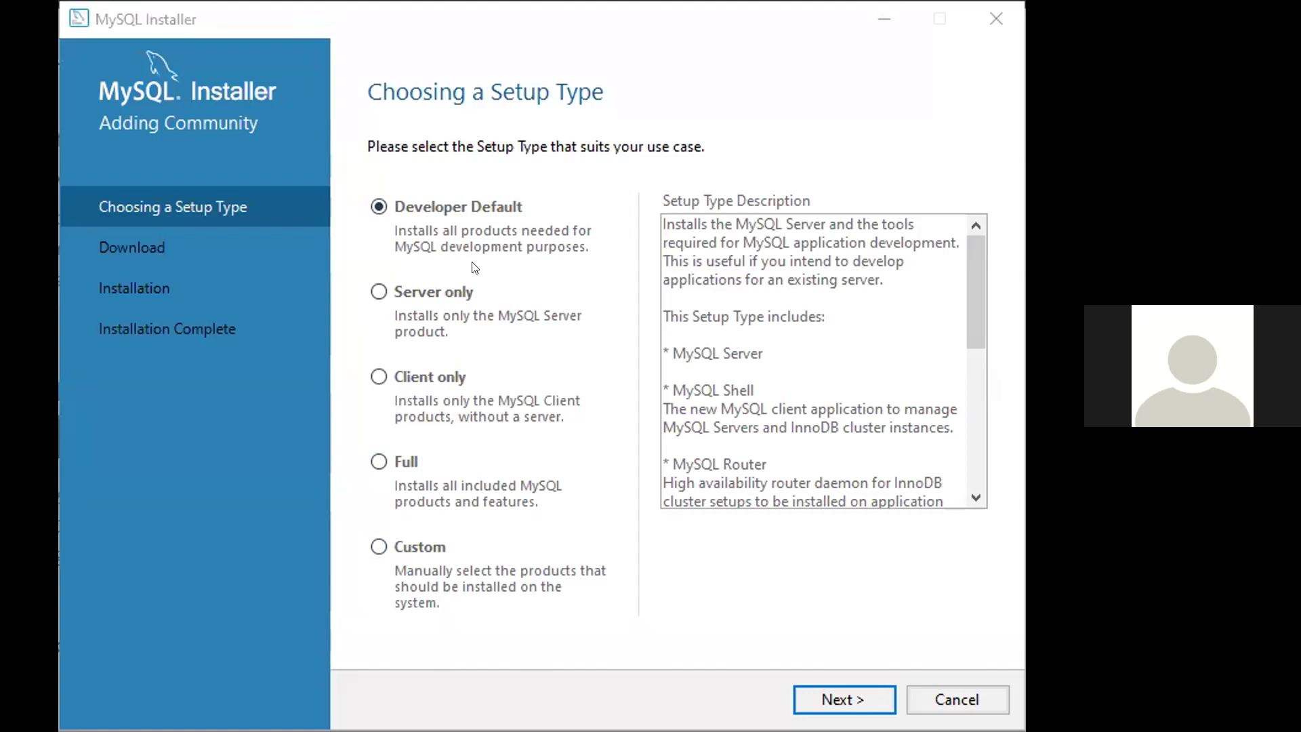
mouse_move(969, 267)
left_mouse_down()
mouse_move(968, 418)
mouse_move(970, 261)
left_mouse_up()
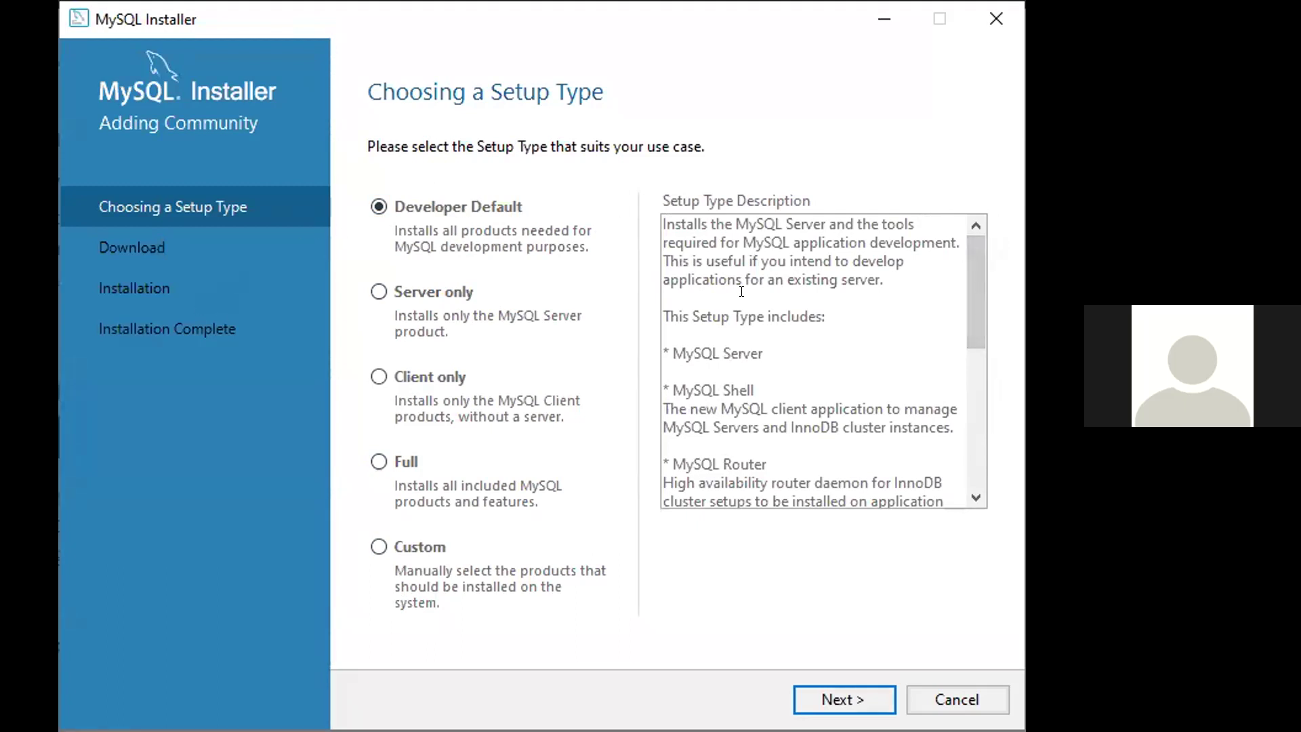
left_click(378, 546)
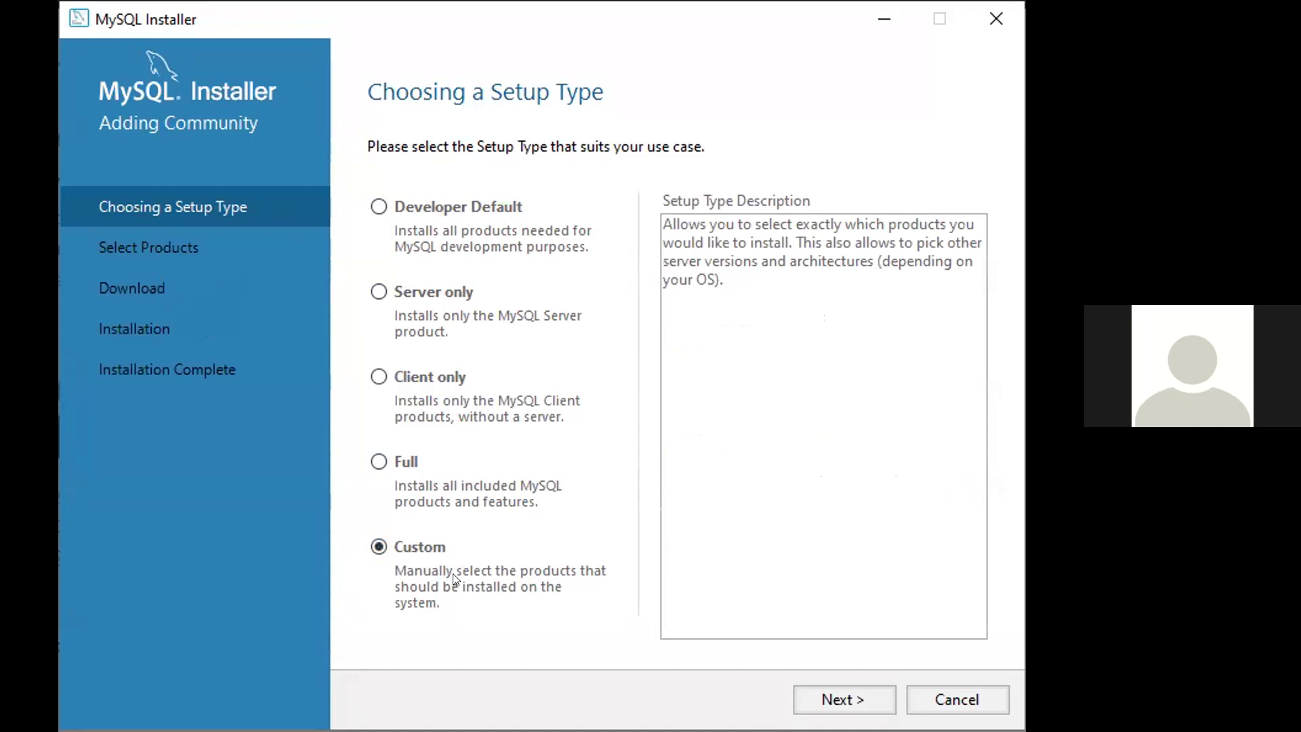
left_click(813, 696)
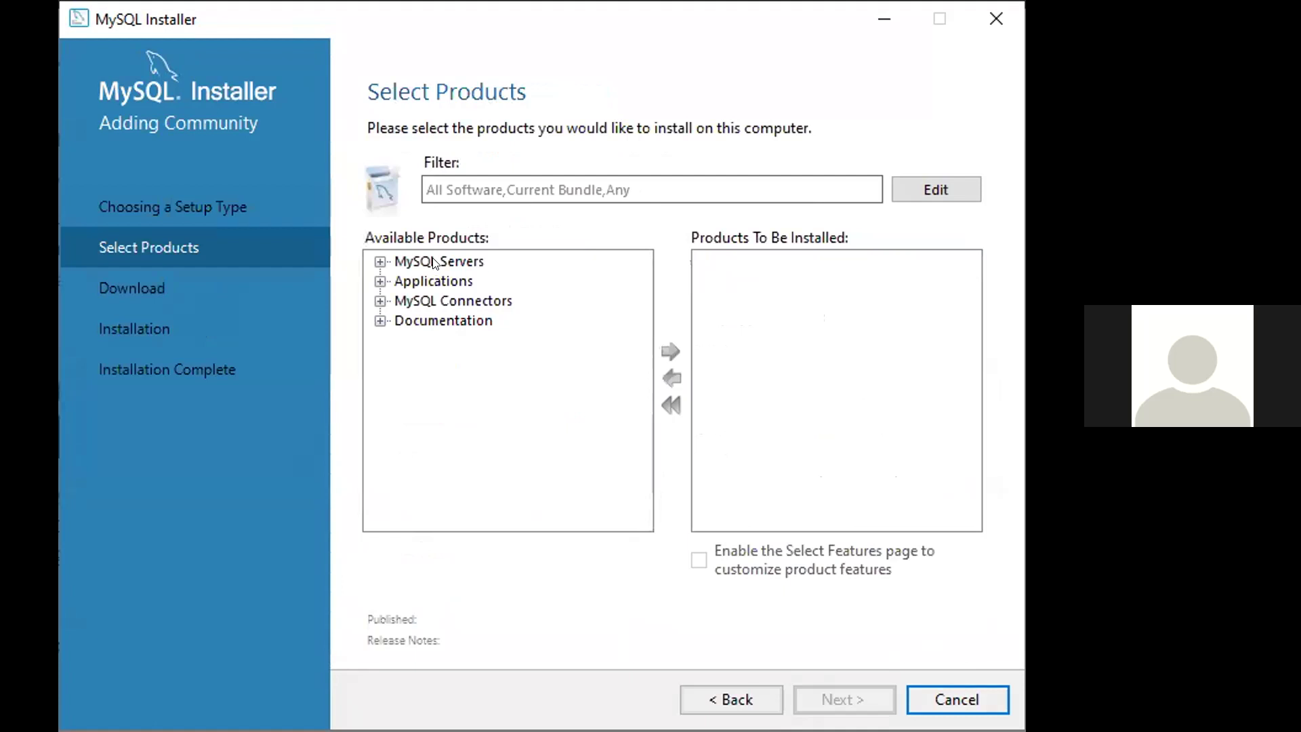
Add MySQL Server 8.0.26 - X64 from MySQL Servers > MySQL Server 8.0 to the install list
left_click(415, 262)
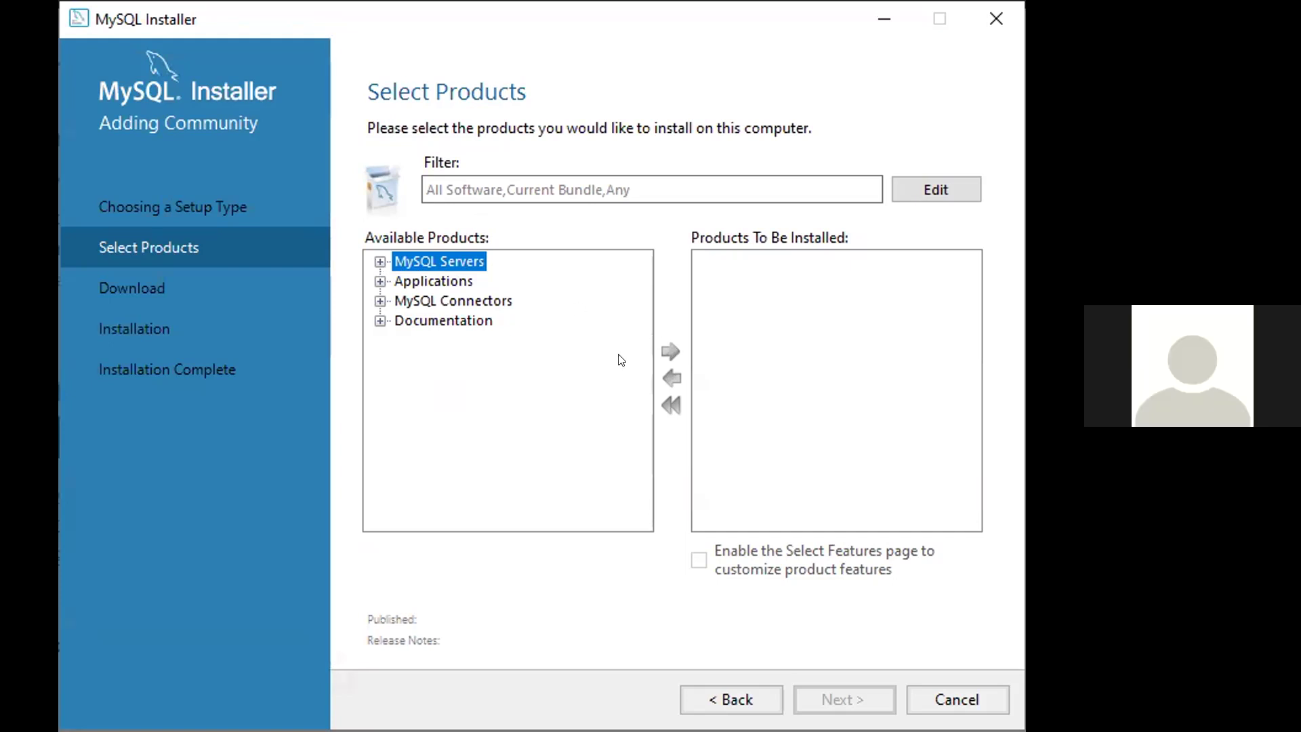
left_click(378, 263)
left_click(420, 282)
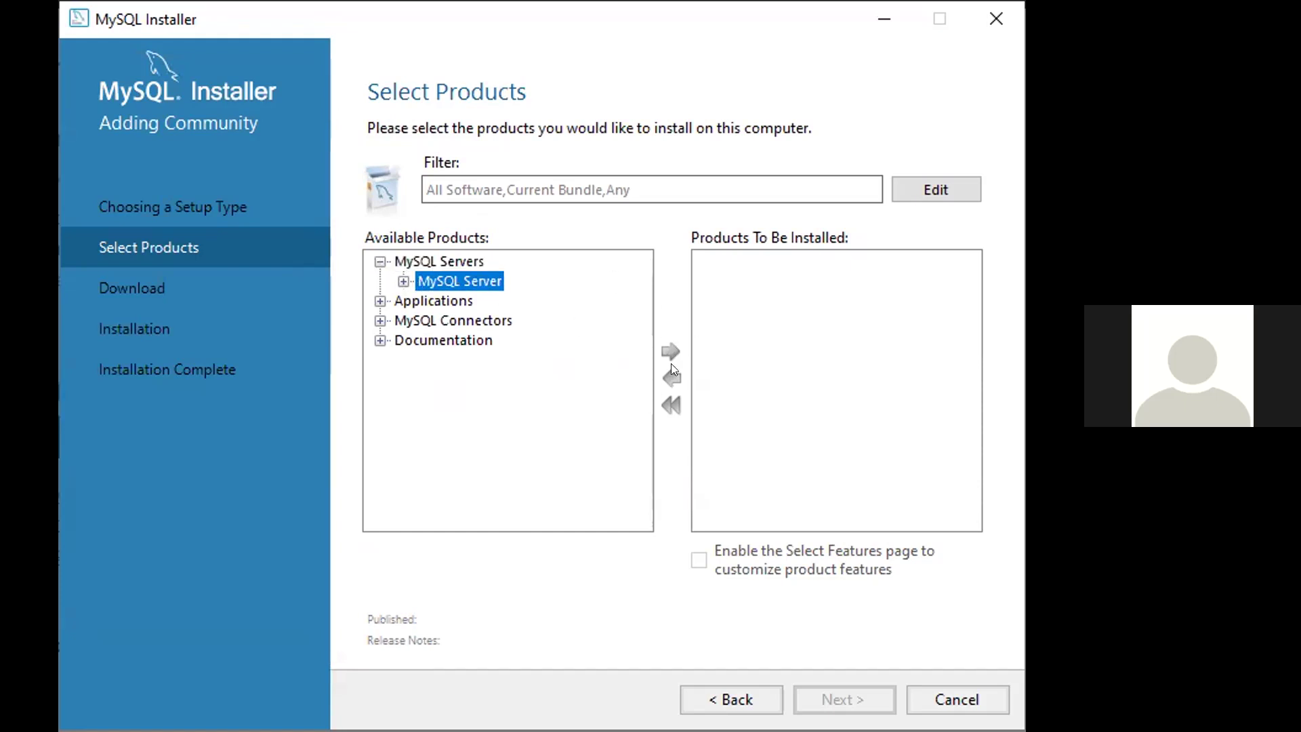
double_click(461, 282)
left_click(462, 298)
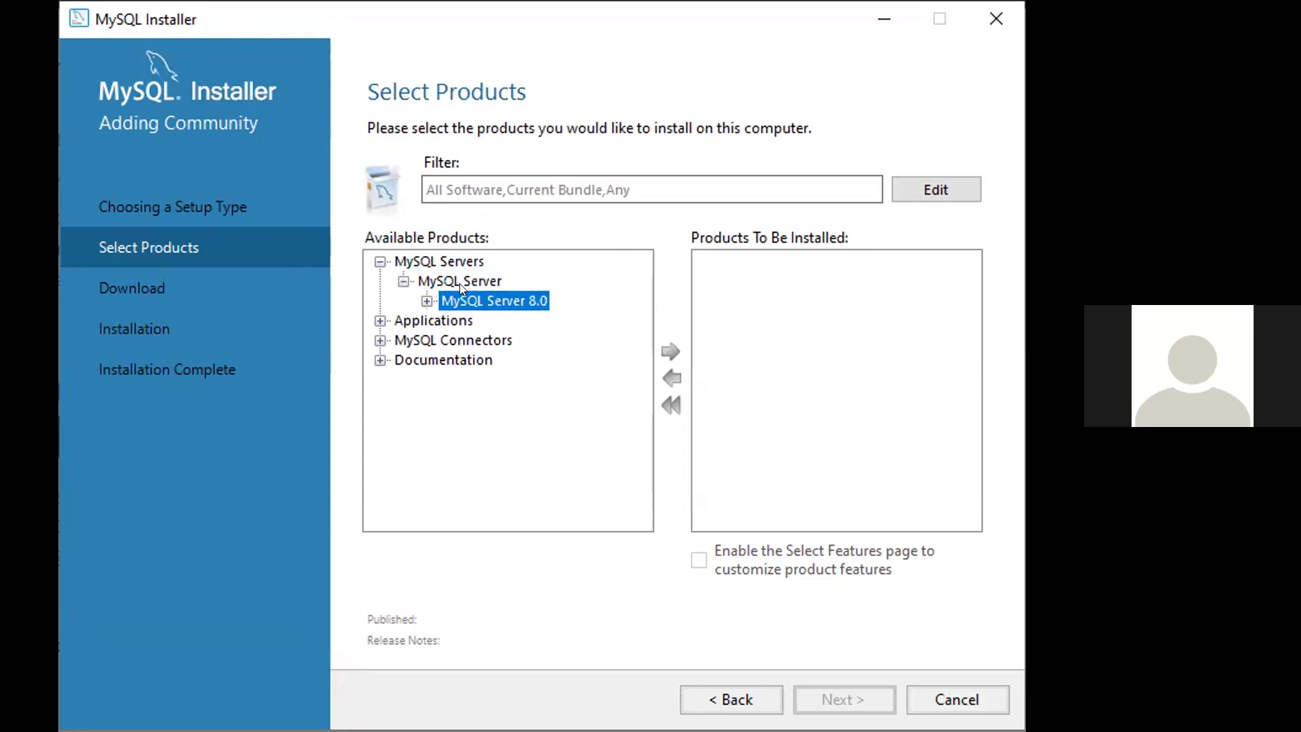
double_click(461, 300)
left_click(499, 318)
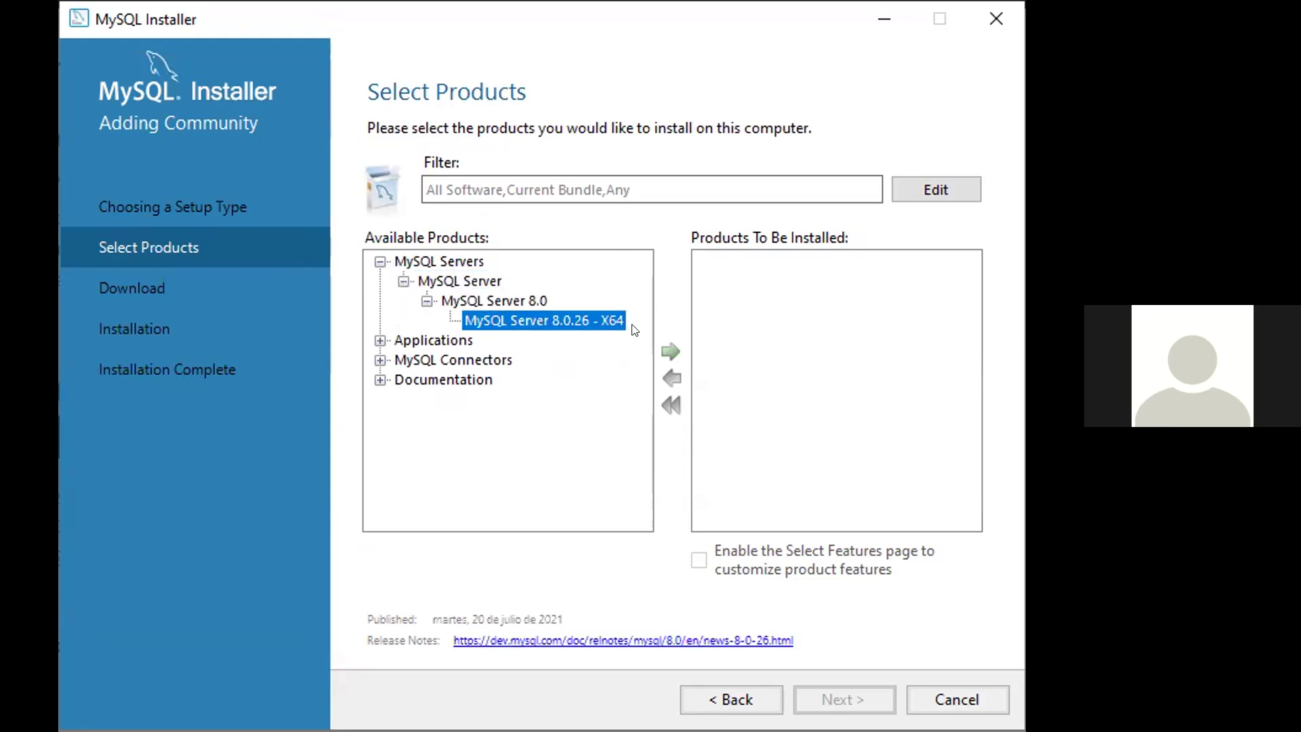
left_click(657, 353)
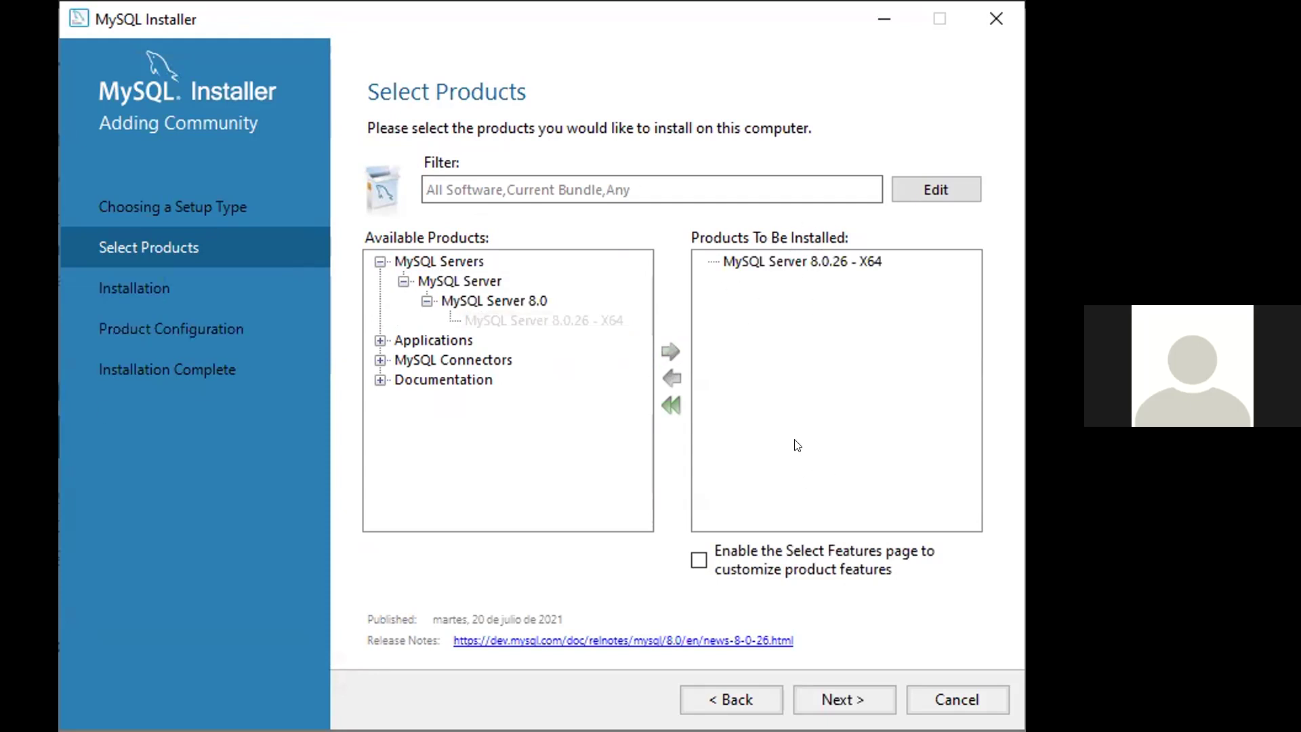
left_click(852, 700)
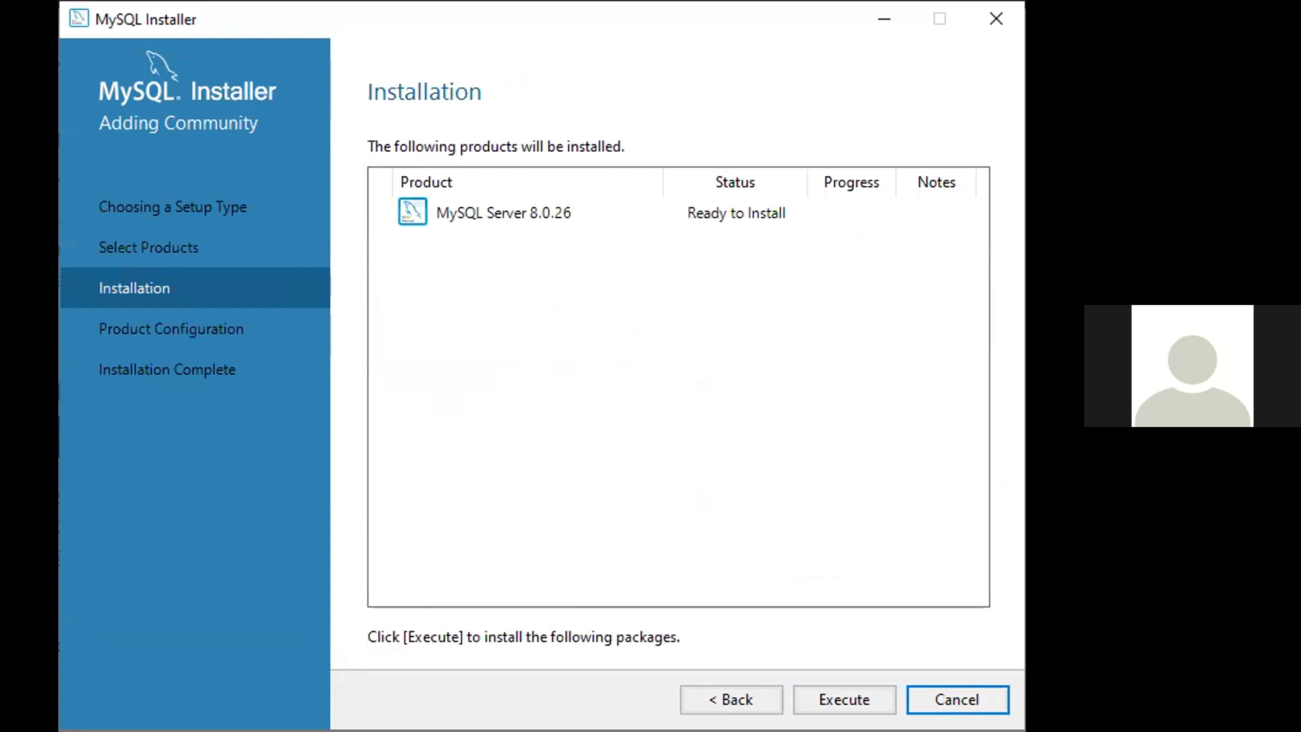
Execute the MySQL Server 8.0.26 installation and advance to Type and Networking
left_click(844, 699)
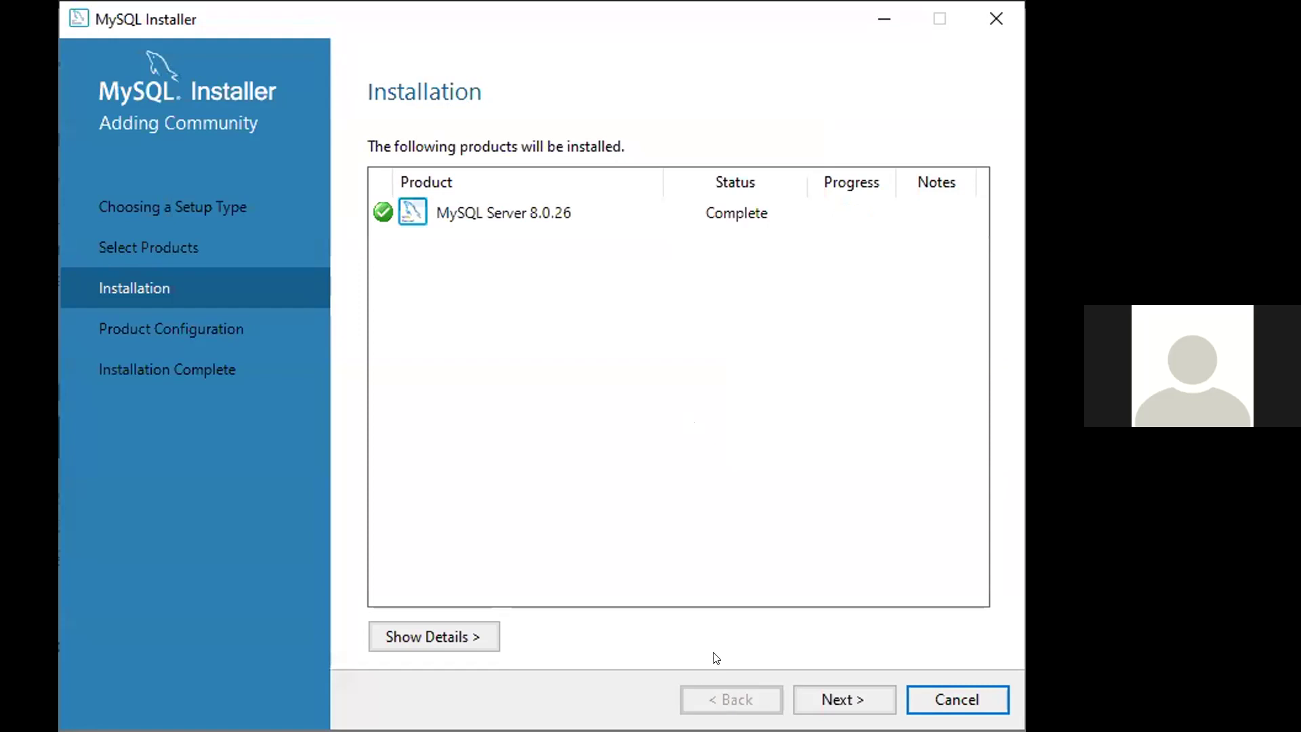
left_click(830, 698)
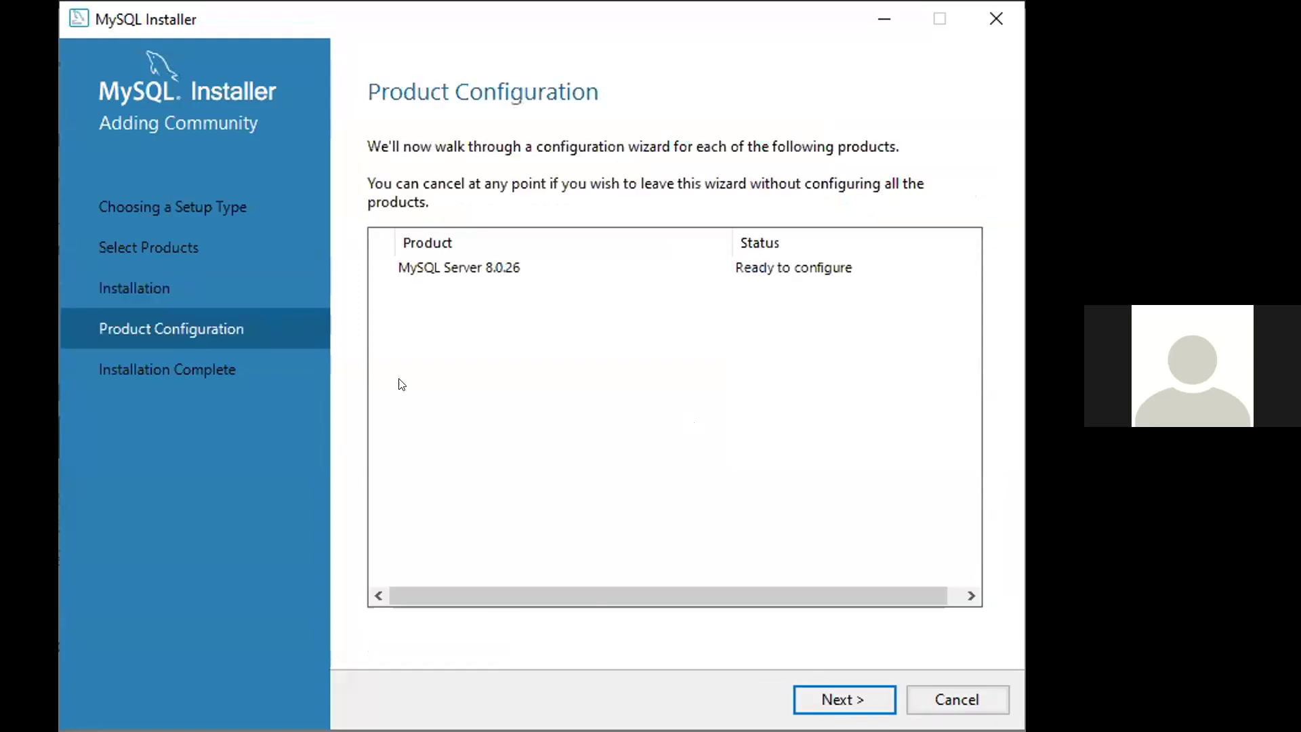
left_click(833, 698)
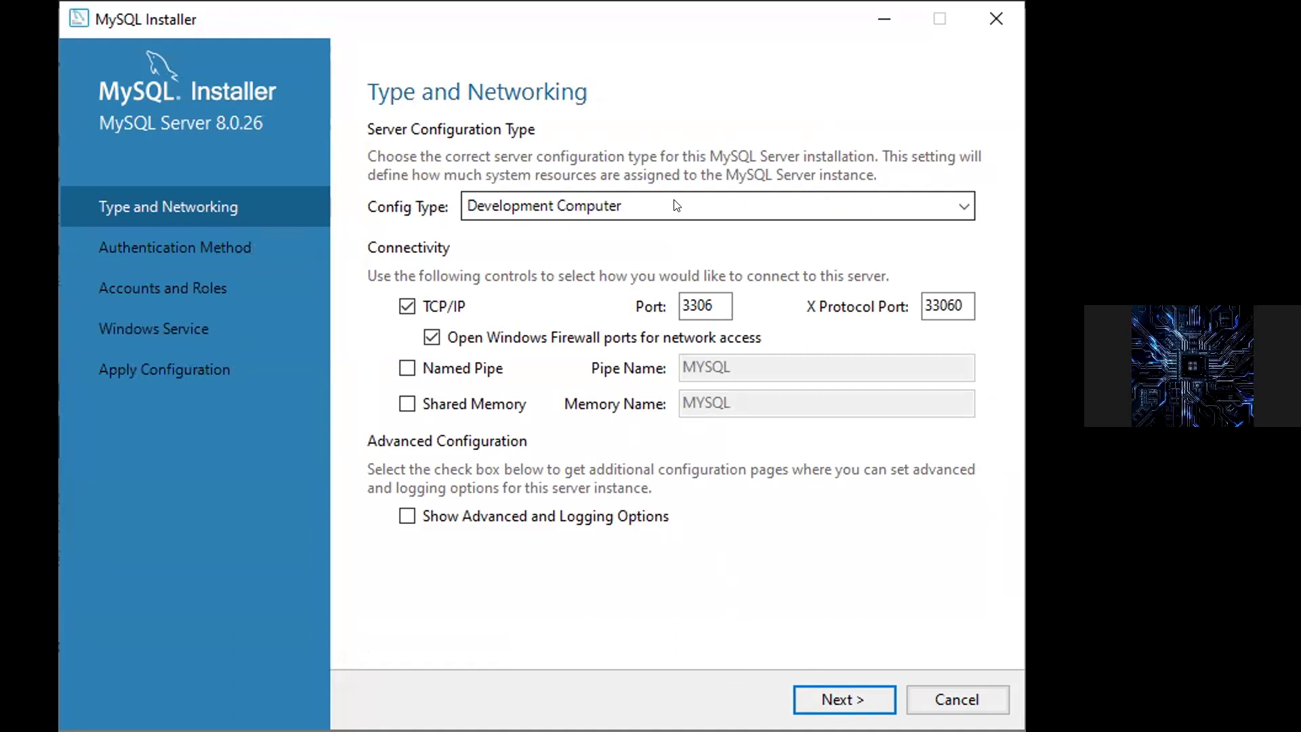
Keep the Development Computer config type with port 3306 and reach Authentication Method
left_click(632, 206)
left_click(632, 206)
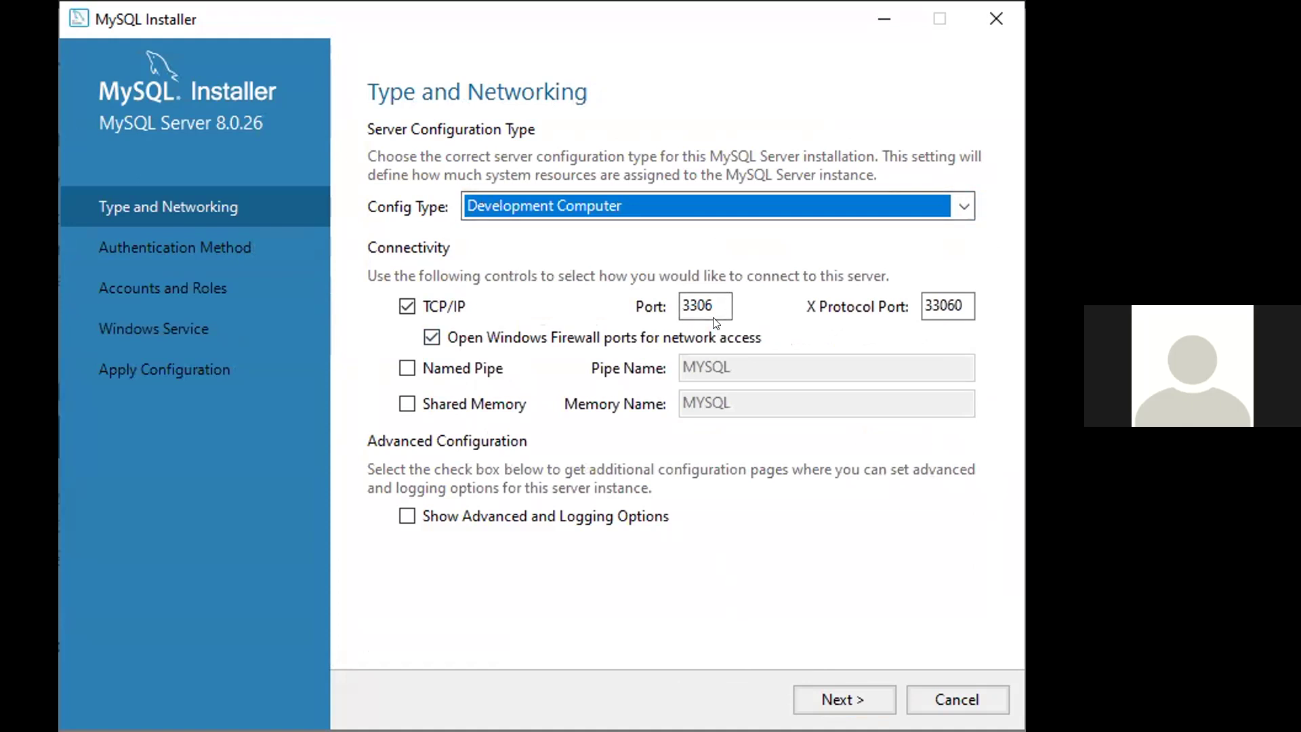
left_click_drag(715, 306, 674, 303)
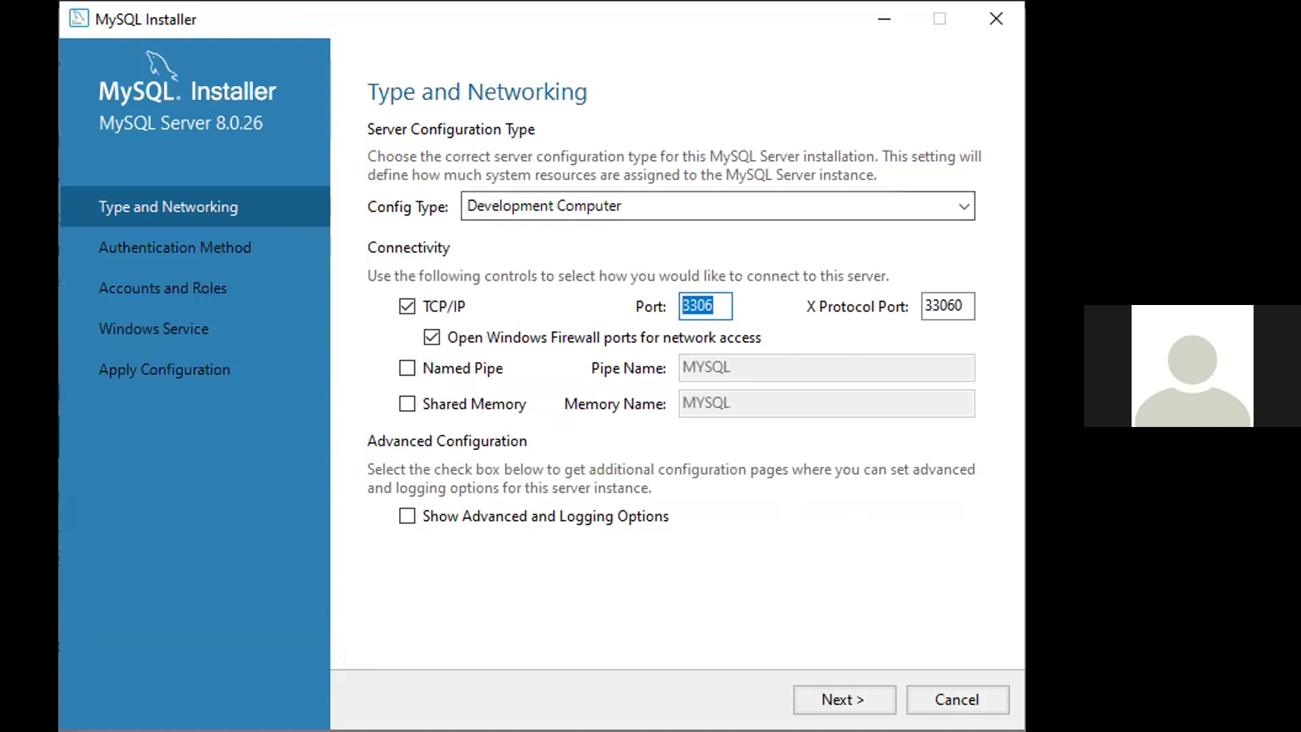
left_click(847, 697)
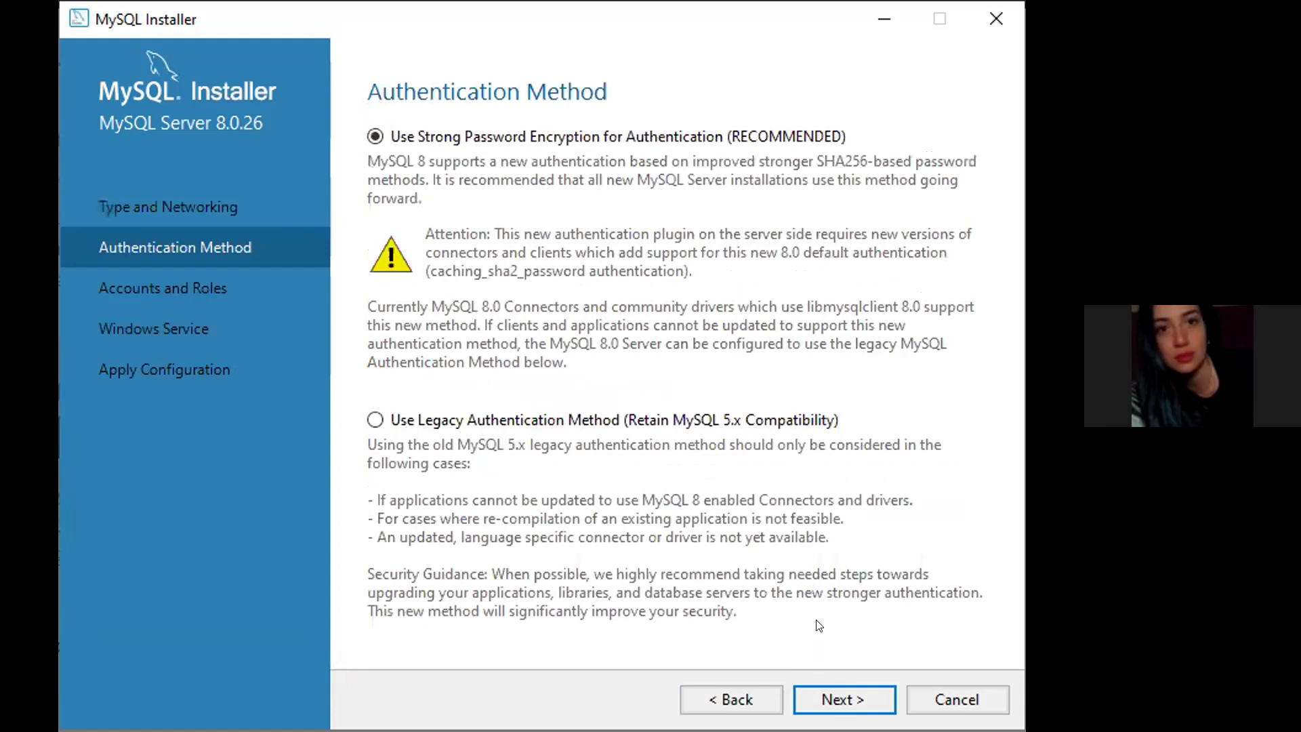
left_click(737, 698)
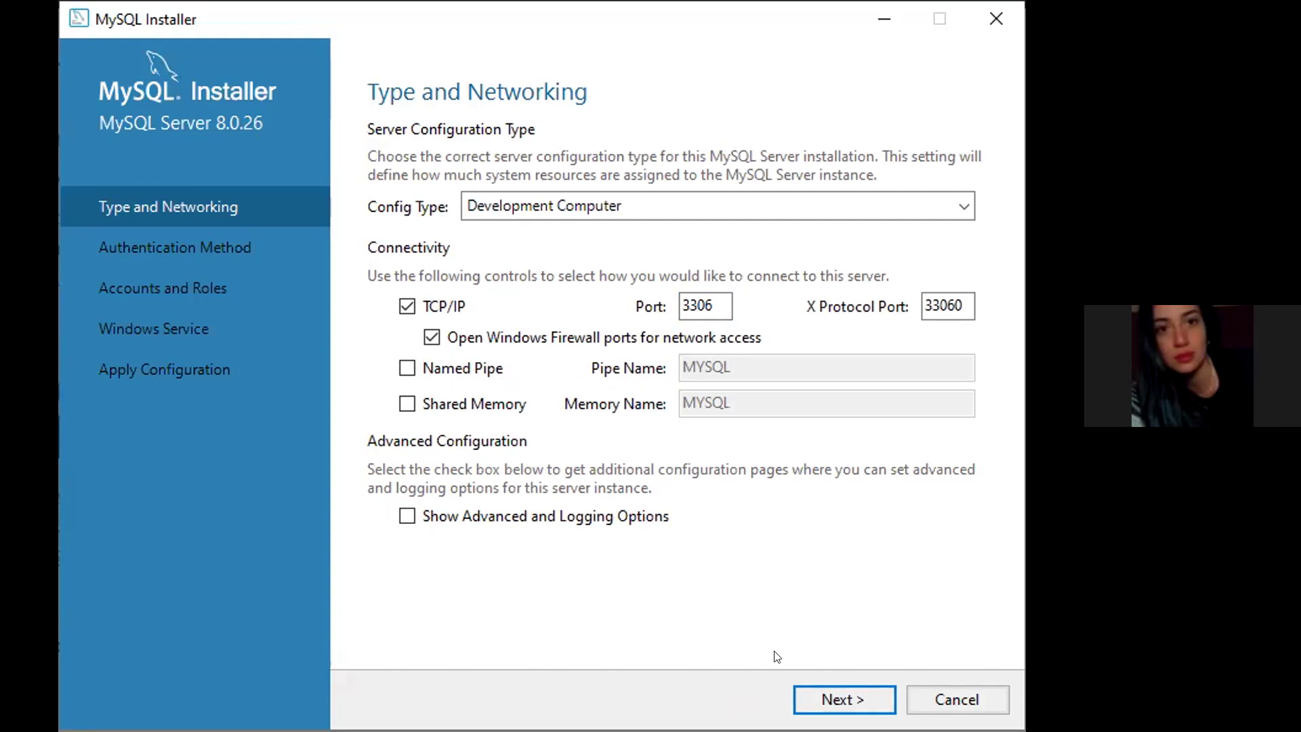
left_click(945, 196)
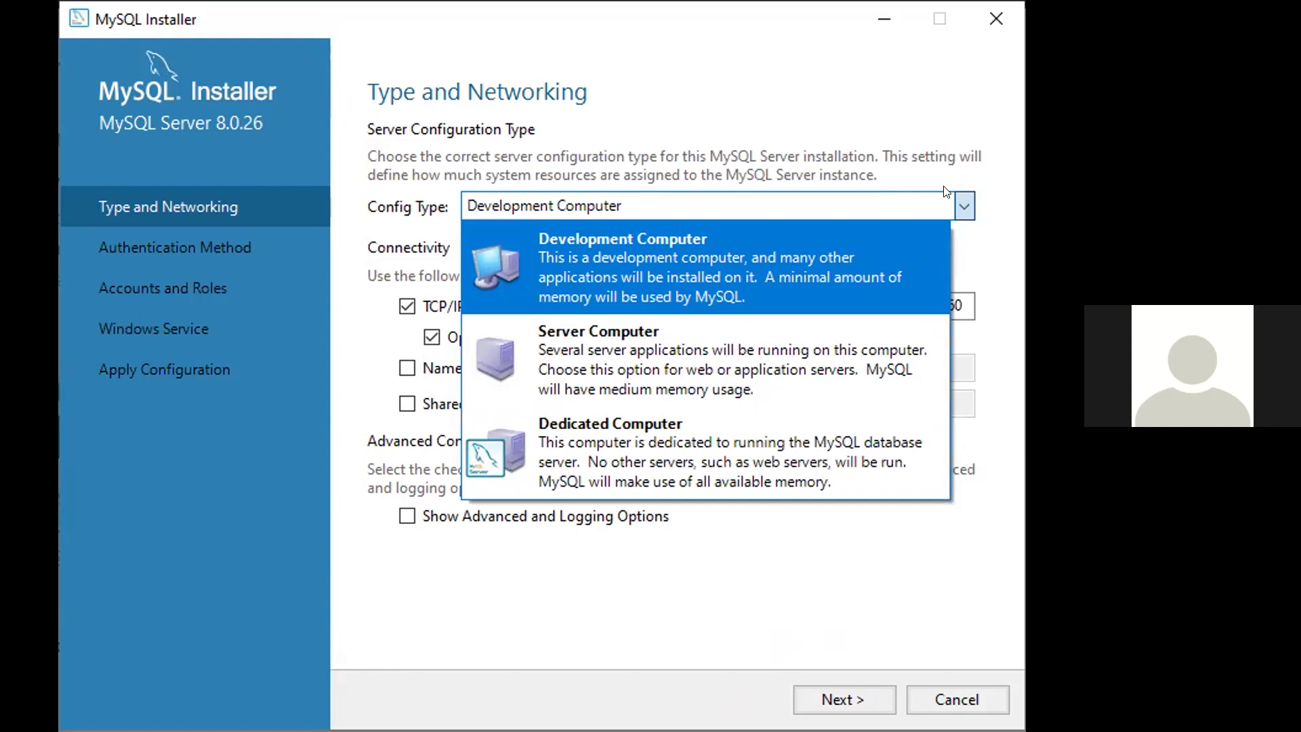
left_click(602, 243)
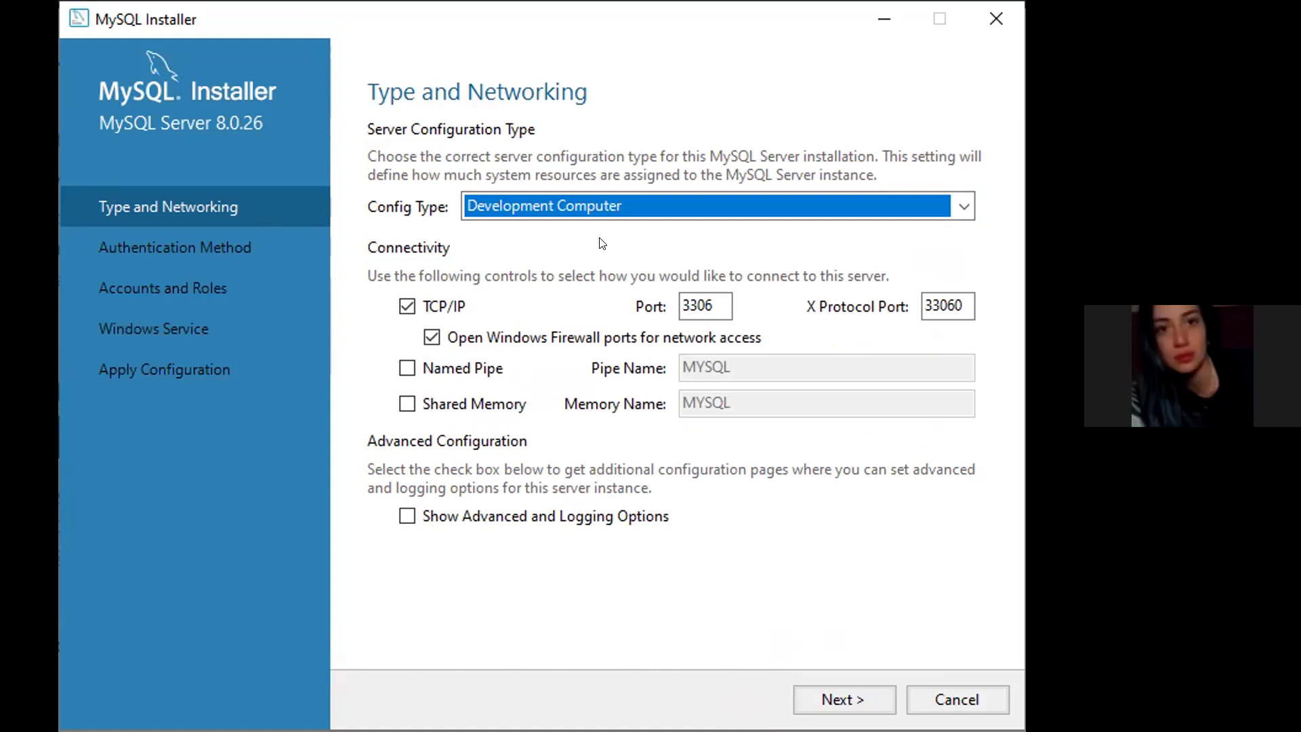
left_click(832, 700)
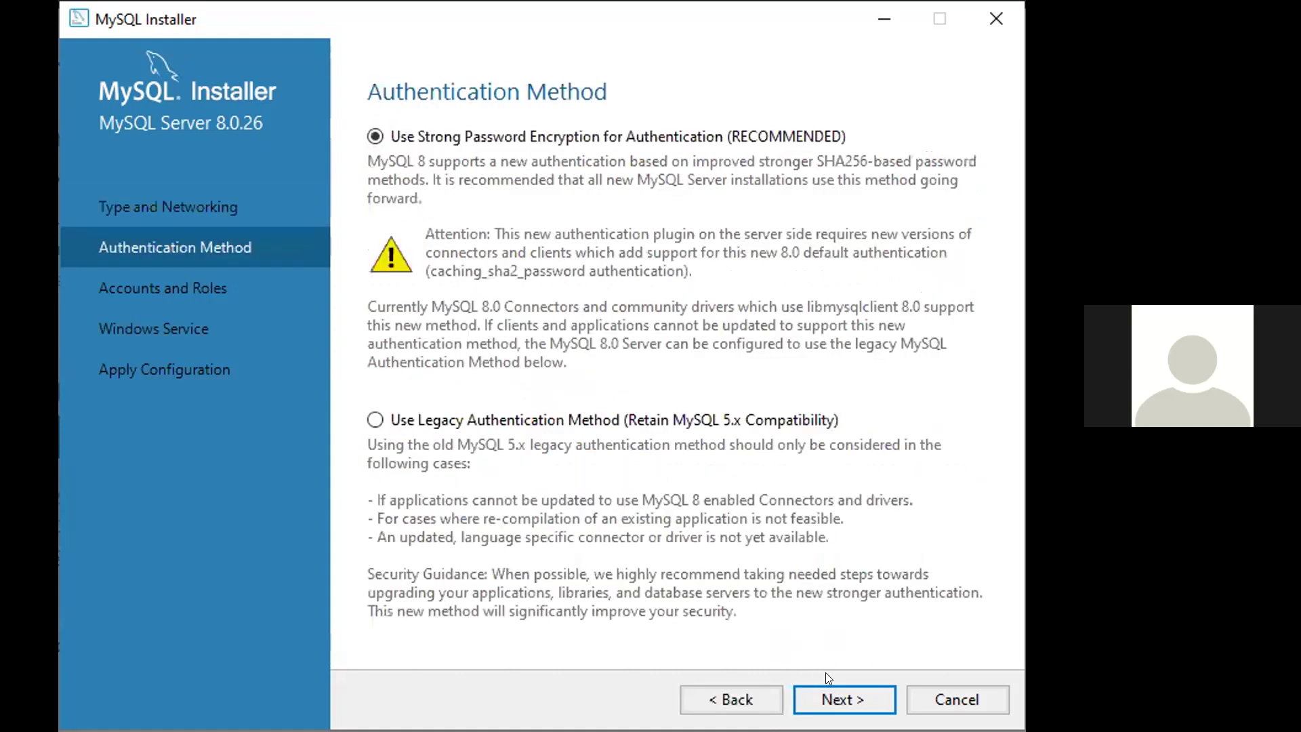
Keep Strong Password Encryption and enter the matching root account password in both fields
left_click(853, 700)
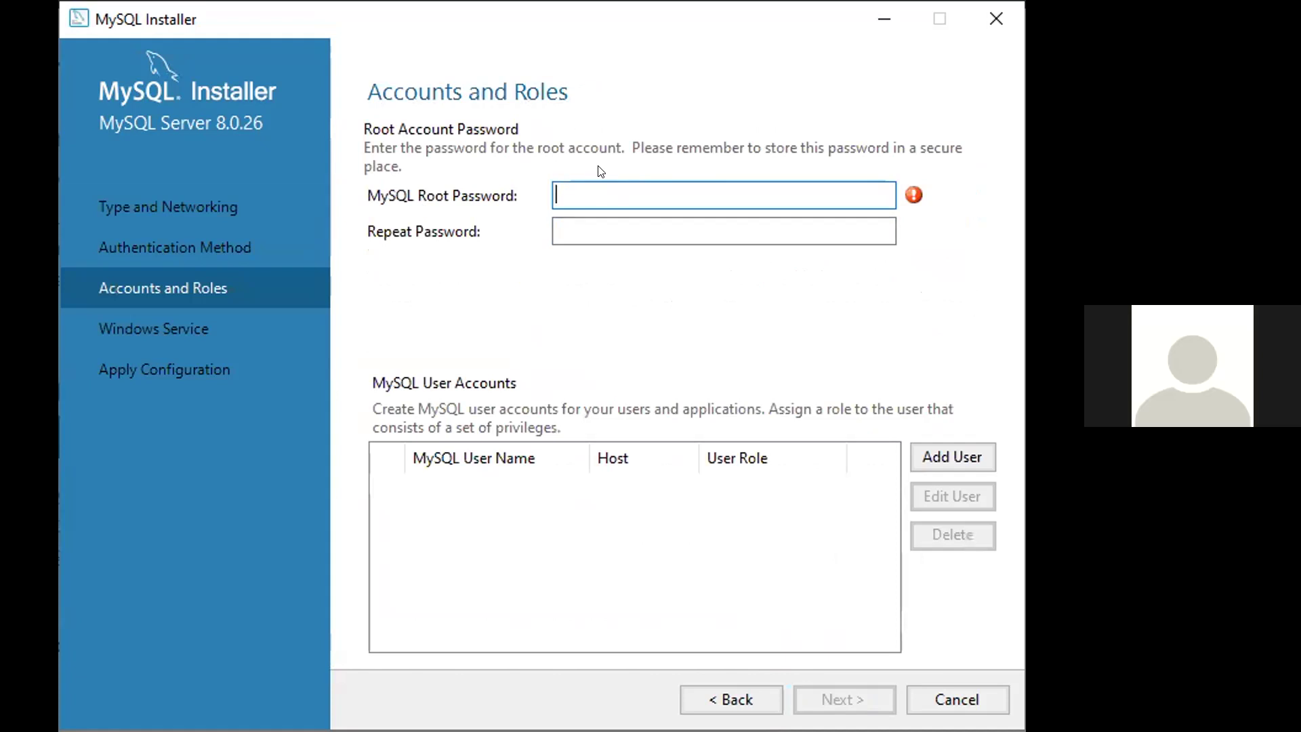
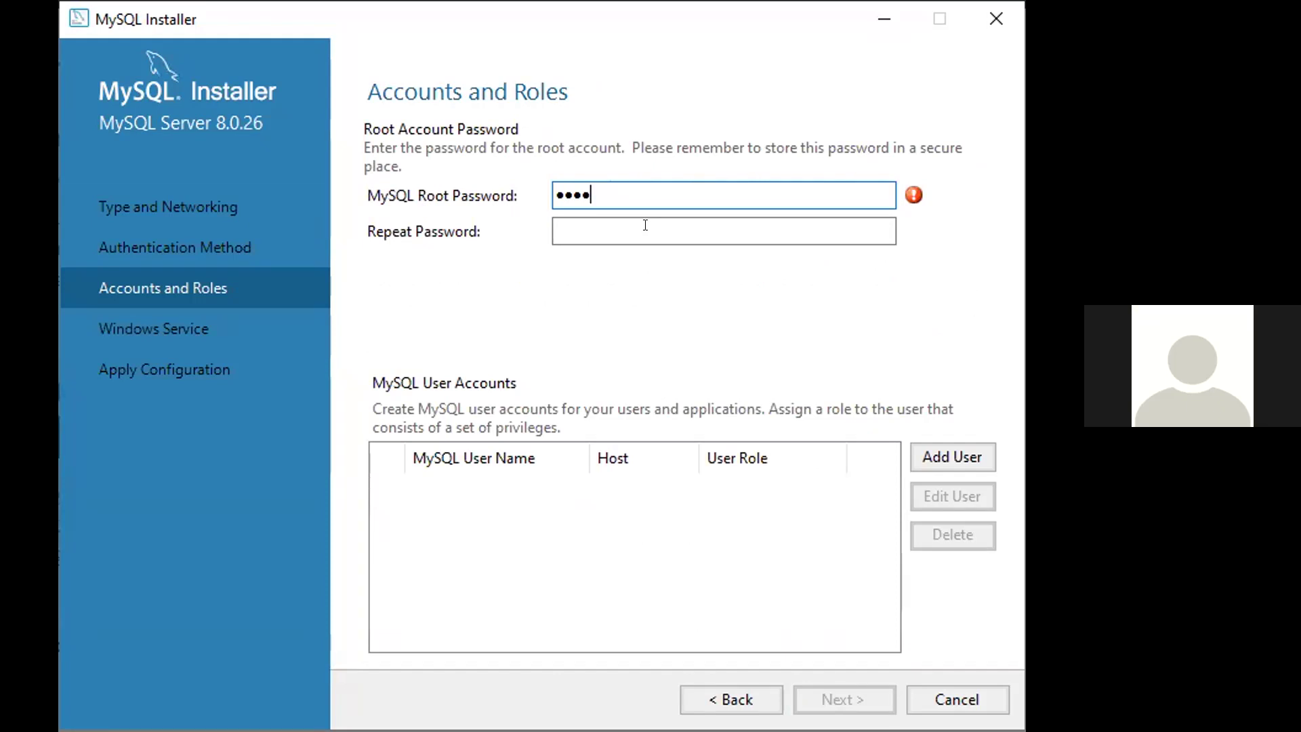
left_click_drag(600, 190, 465, 187)
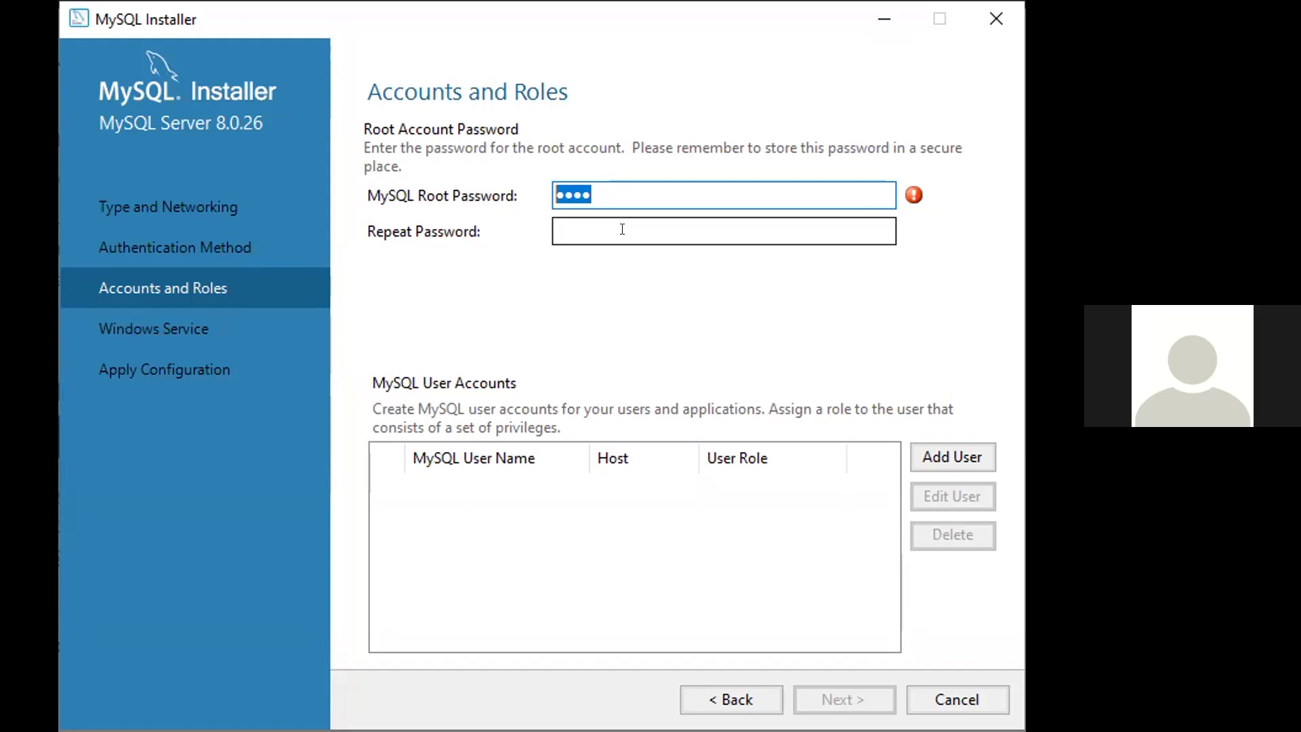
key("BackSpace")
type("root")
left_click(602, 231)
type("roott")
key("BackSpace")
key("BackSpace")
key("BackSpace")
key("BackSpace")
key("BackSpace")
type("root")
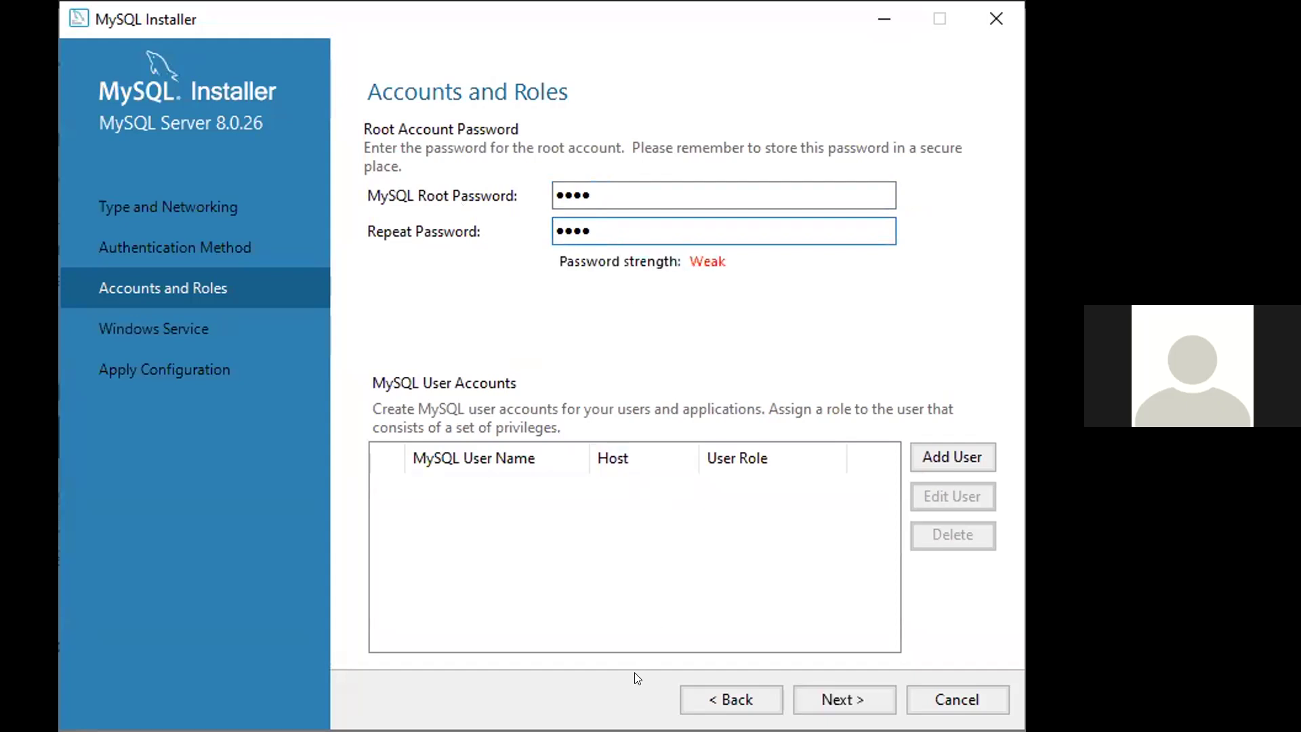
left_click(834, 702)
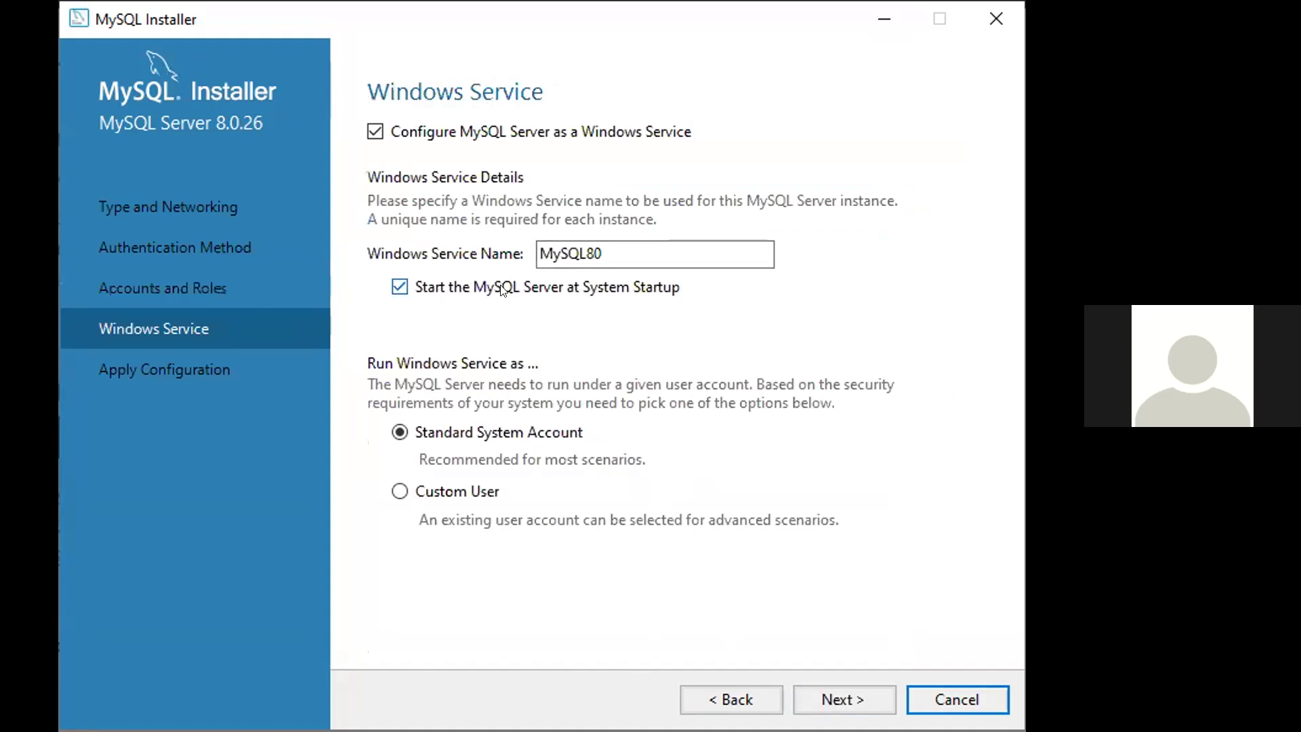
Keep the MySQL80 service defaults, execute the configuration, and finish to Installation Complete
left_click(838, 700)
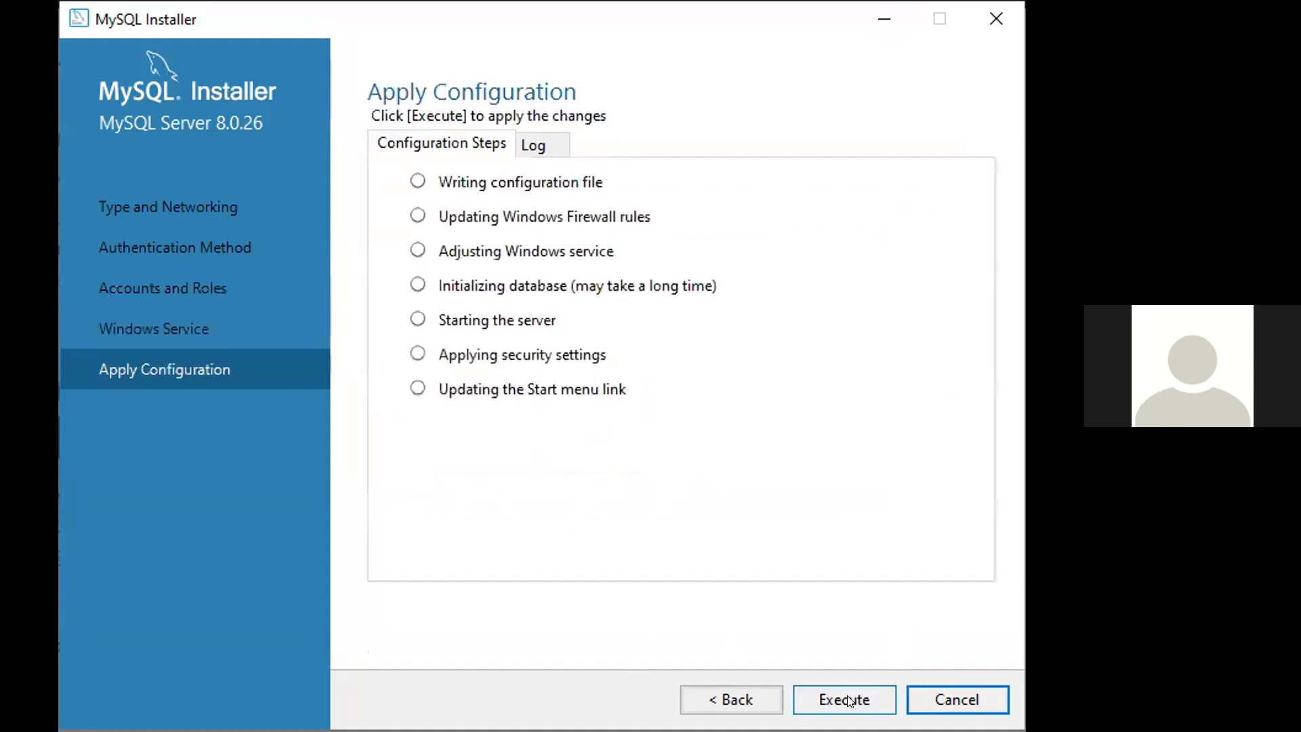
left_click(838, 701)
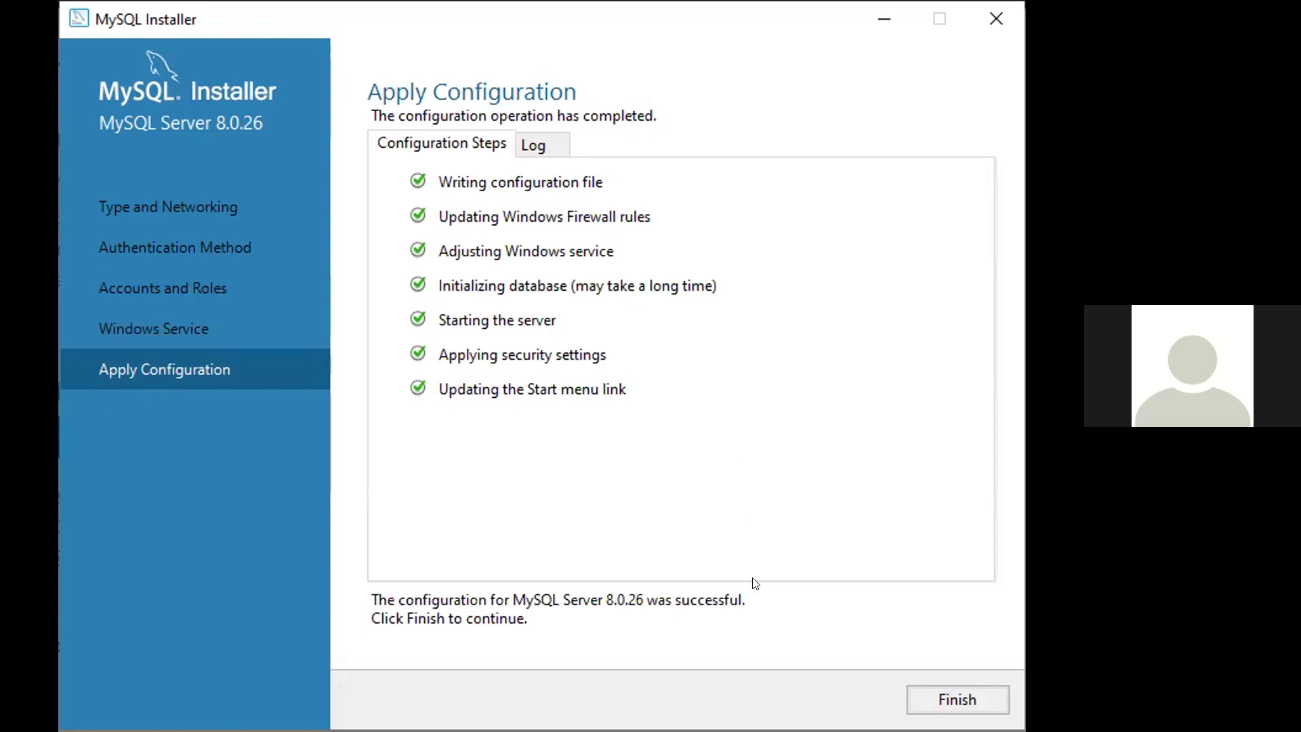
left_click(952, 700)
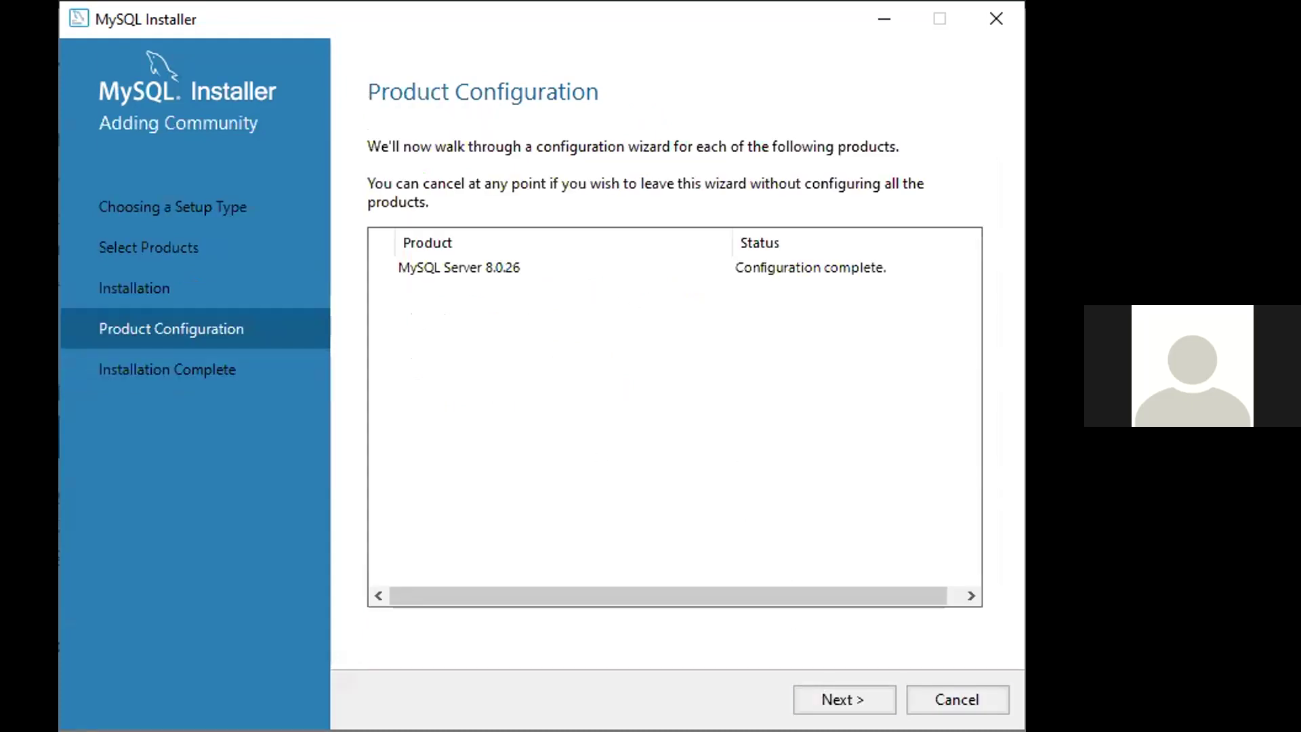
left_click(845, 698)
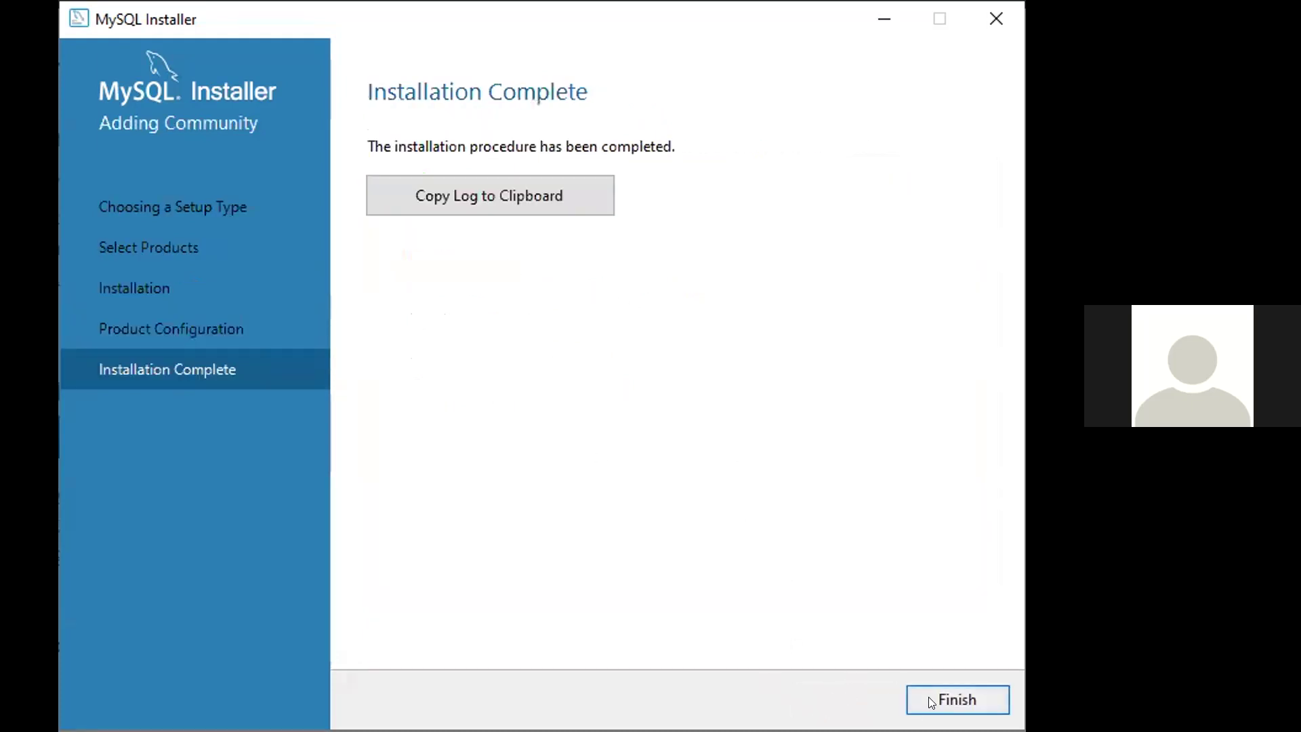
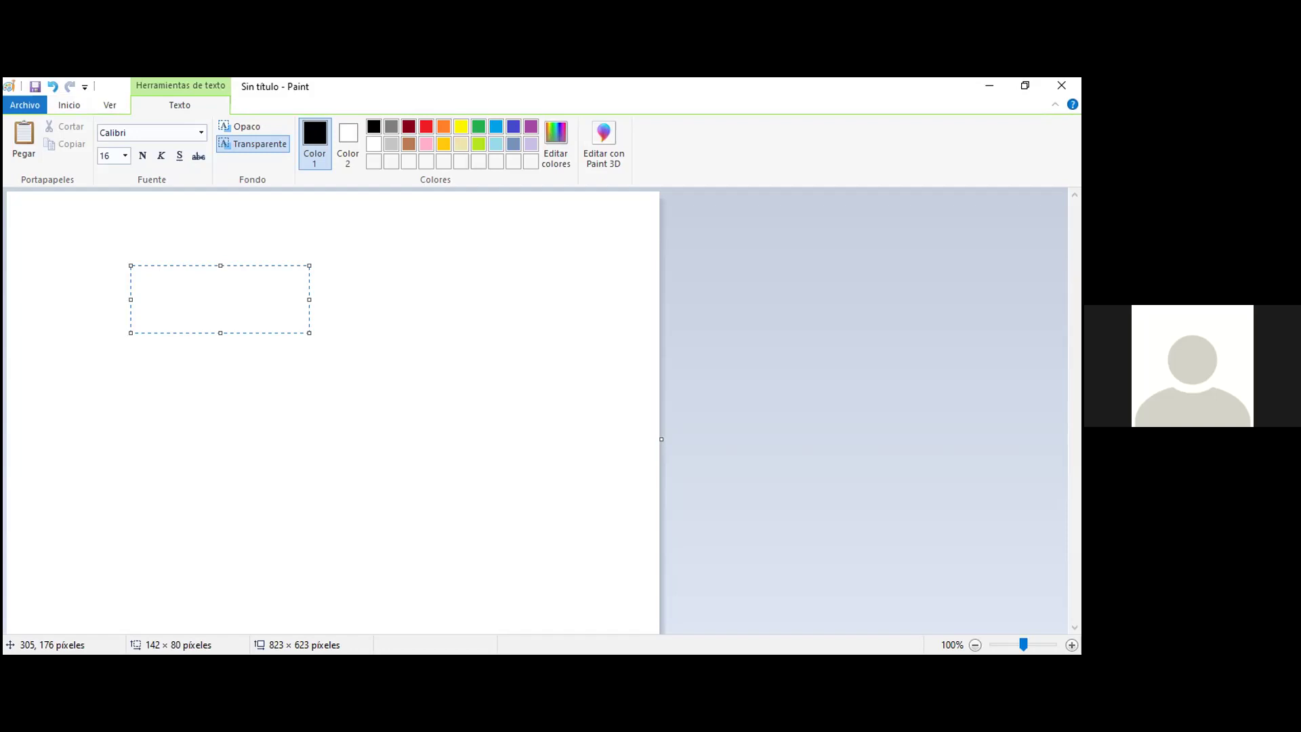
Write the DDL and DML text labels side by side near the top of the canvas
type("DDL")
left_click(272, 332)
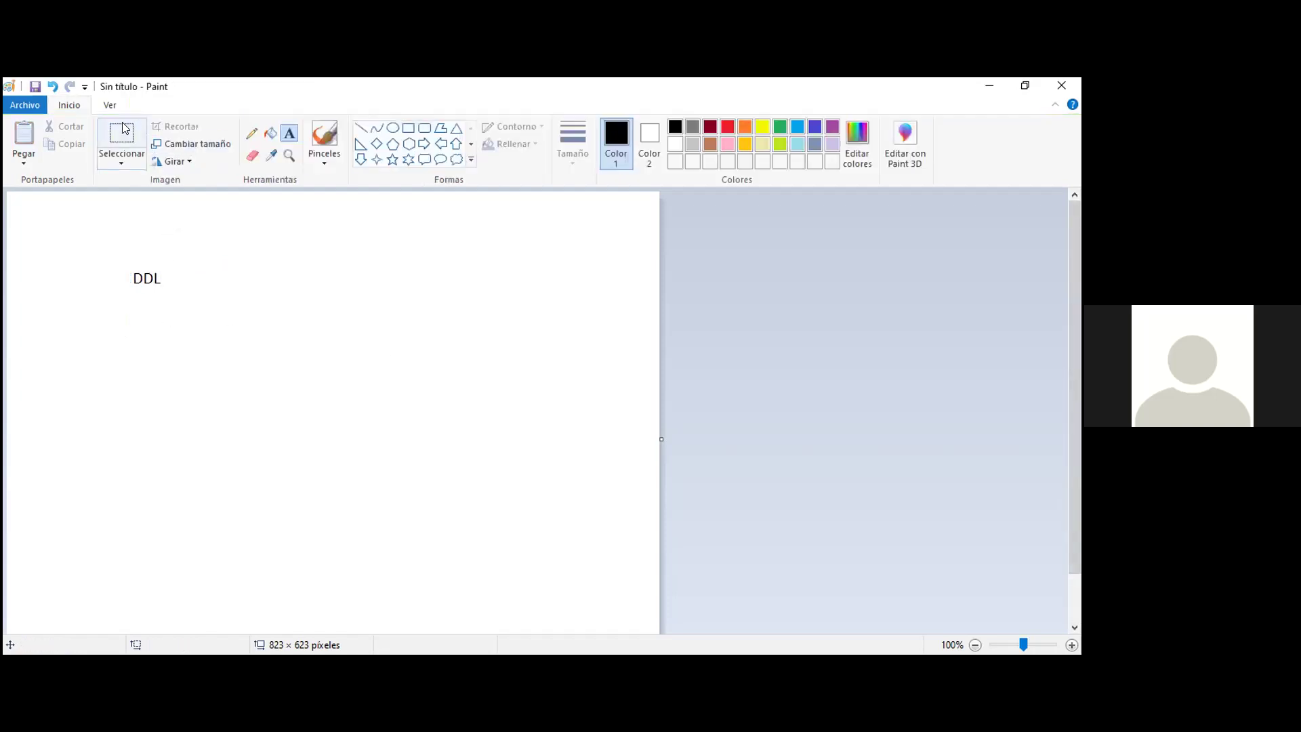
left_click(254, 264)
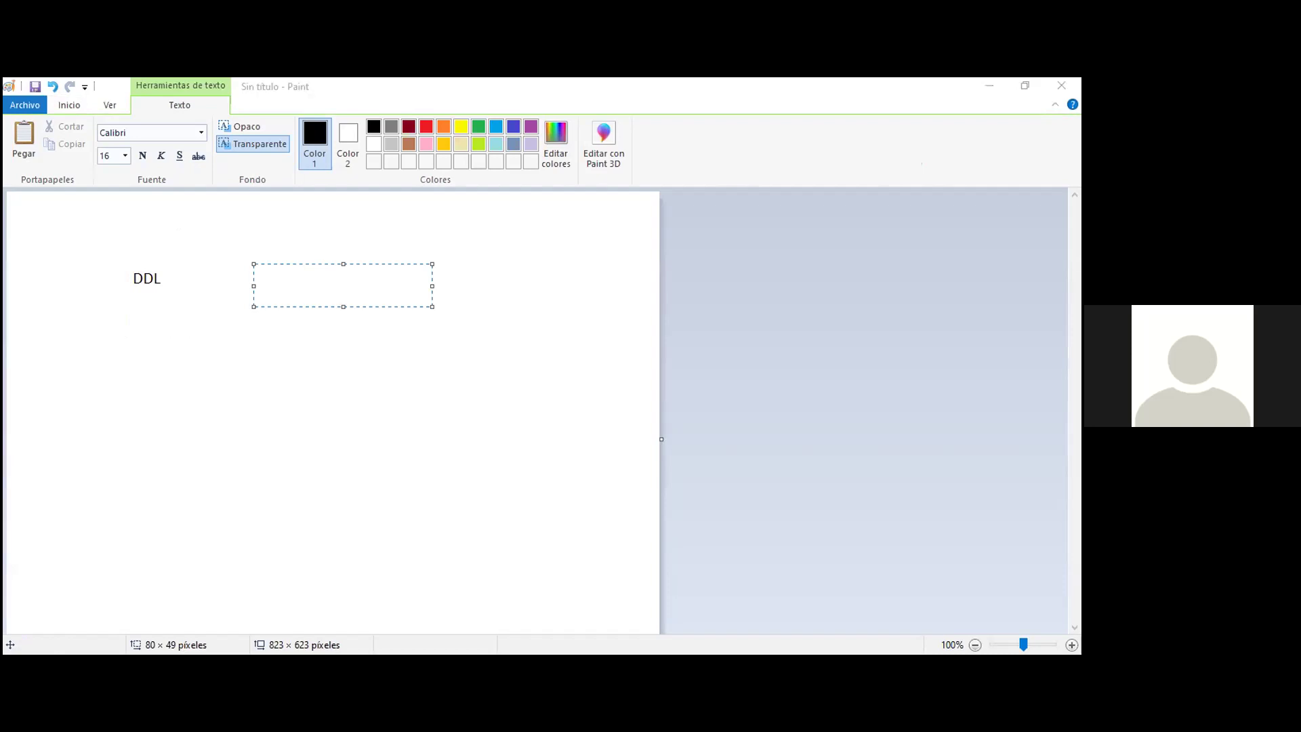
key("alt+Tab")
type("DML")
left_click(339, 360)
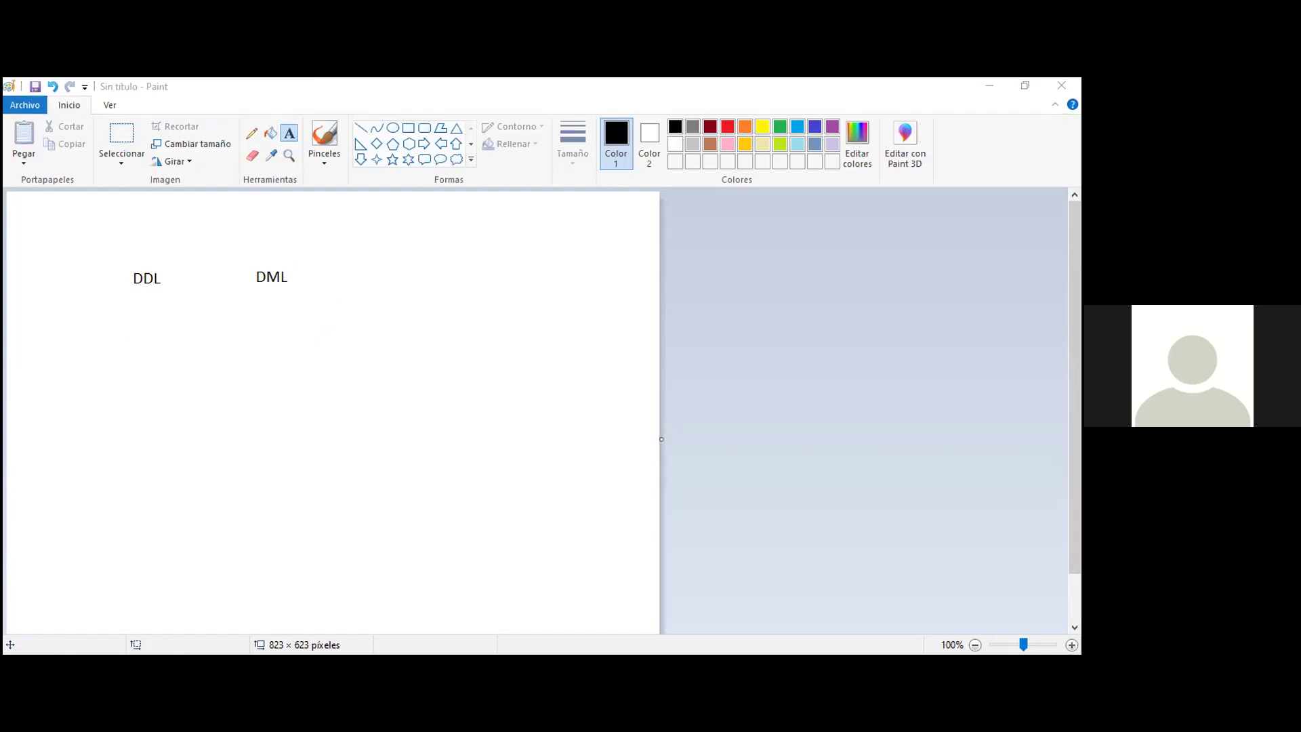
Add a DCL text label to the right of DML
key("alt+Tab")
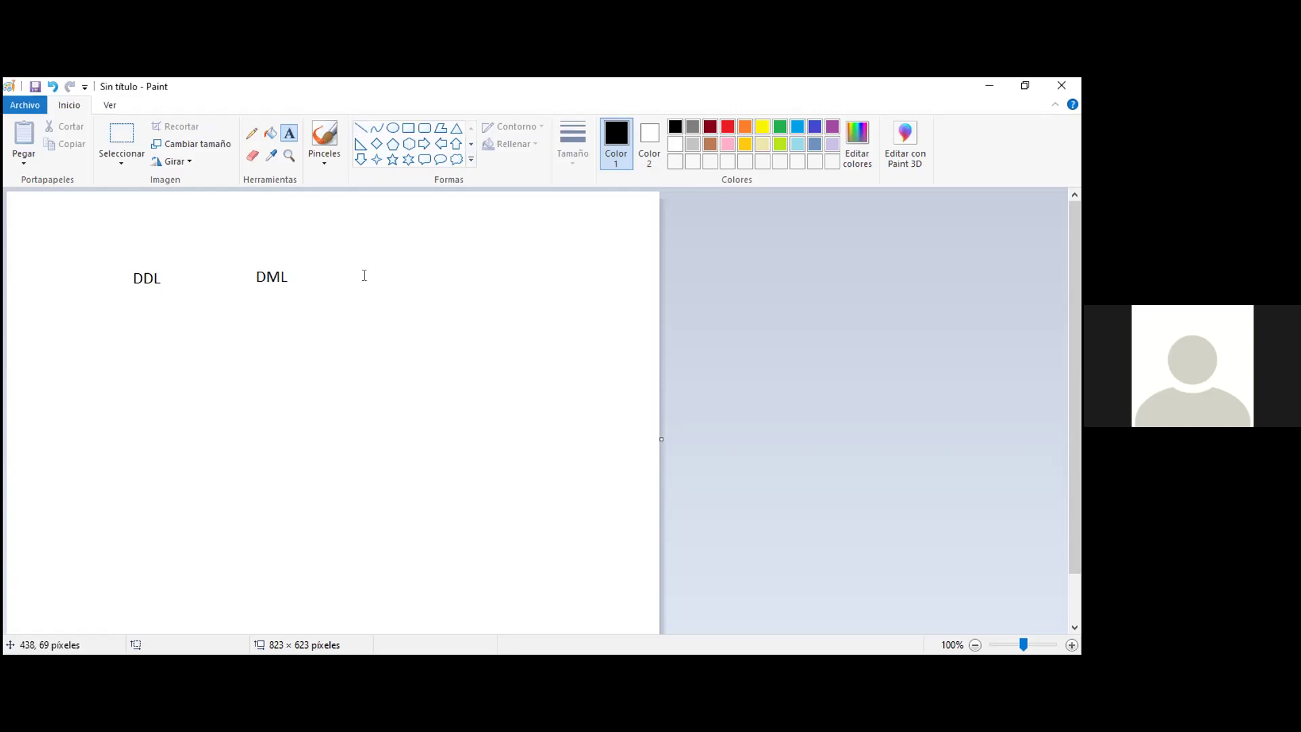
left_click_drag(413, 270, 456, 296)
type("DCL")
left_click(436, 359)
left_click(449, 296)
left_click(44, 281)
Place a DQL text label right of DCL and commit it on the canvas
left_click_drag(499, 272, 542, 297)
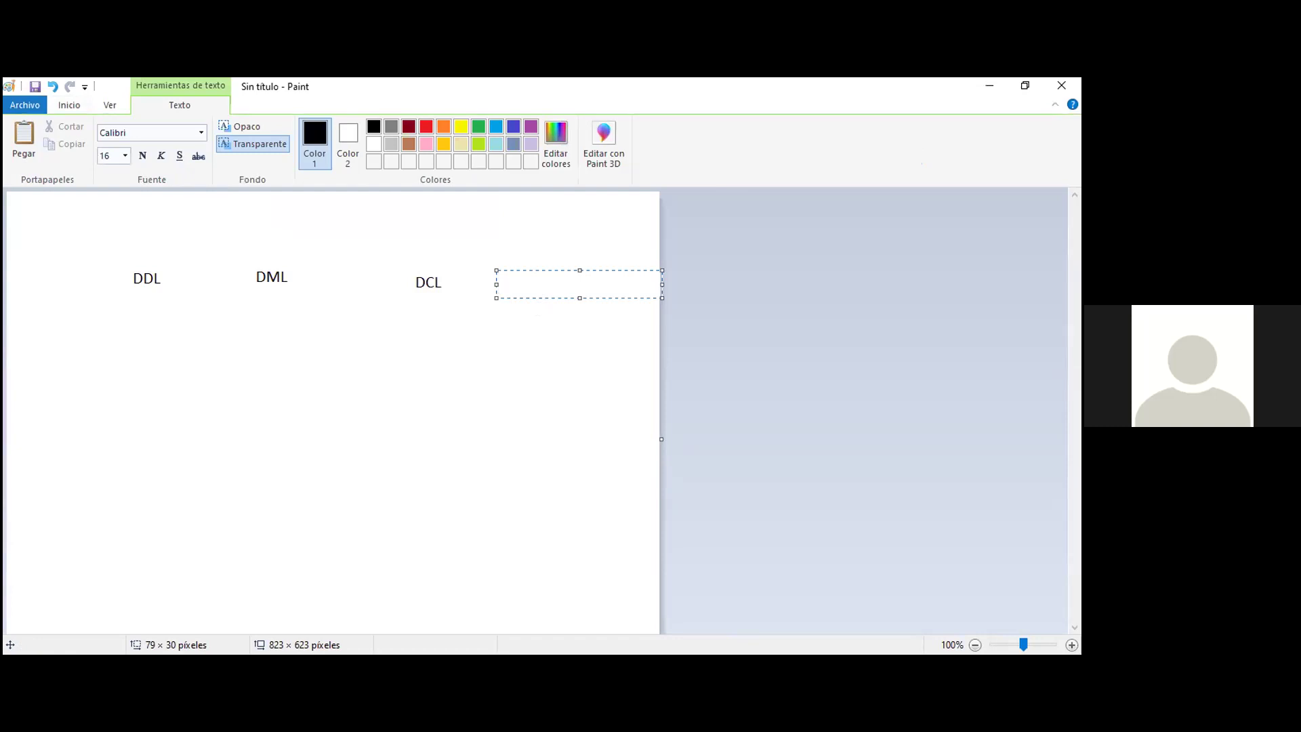
type("DQL")
left_click(569, 355)
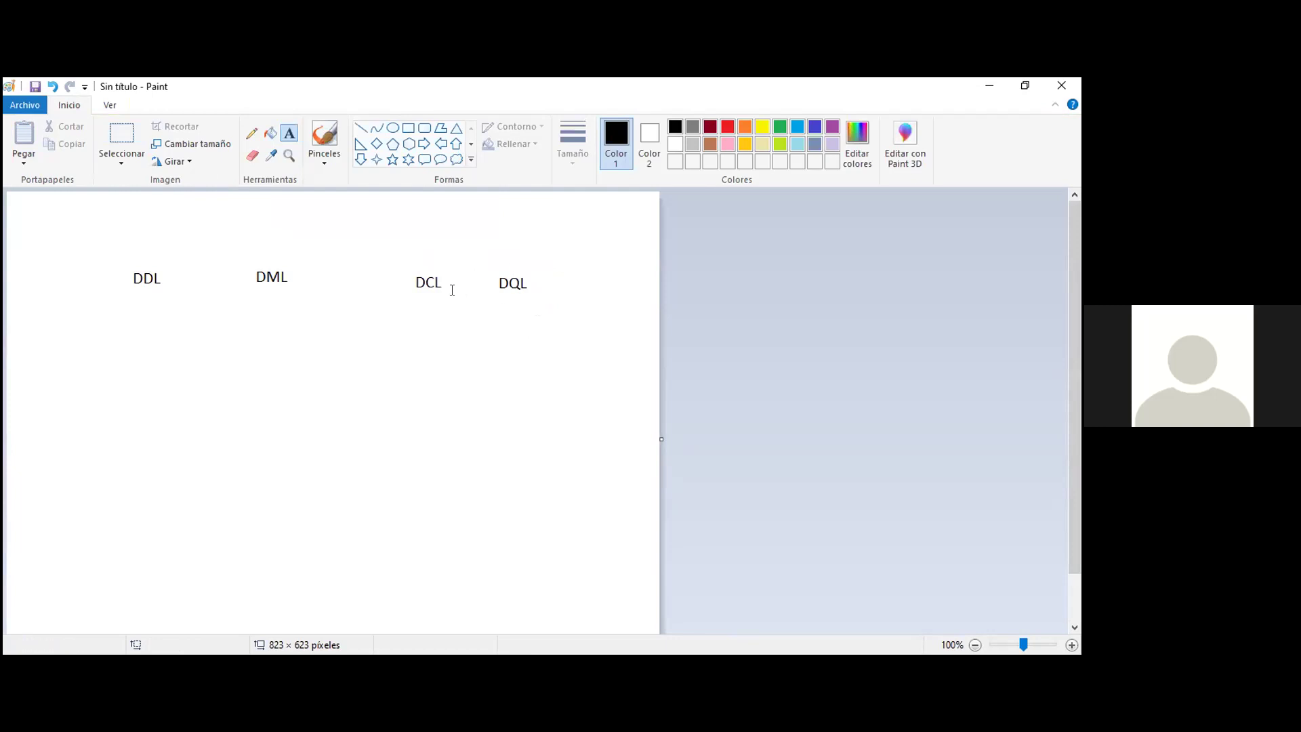
left_click_drag(421, 295, 529, 290)
left_click(482, 271)
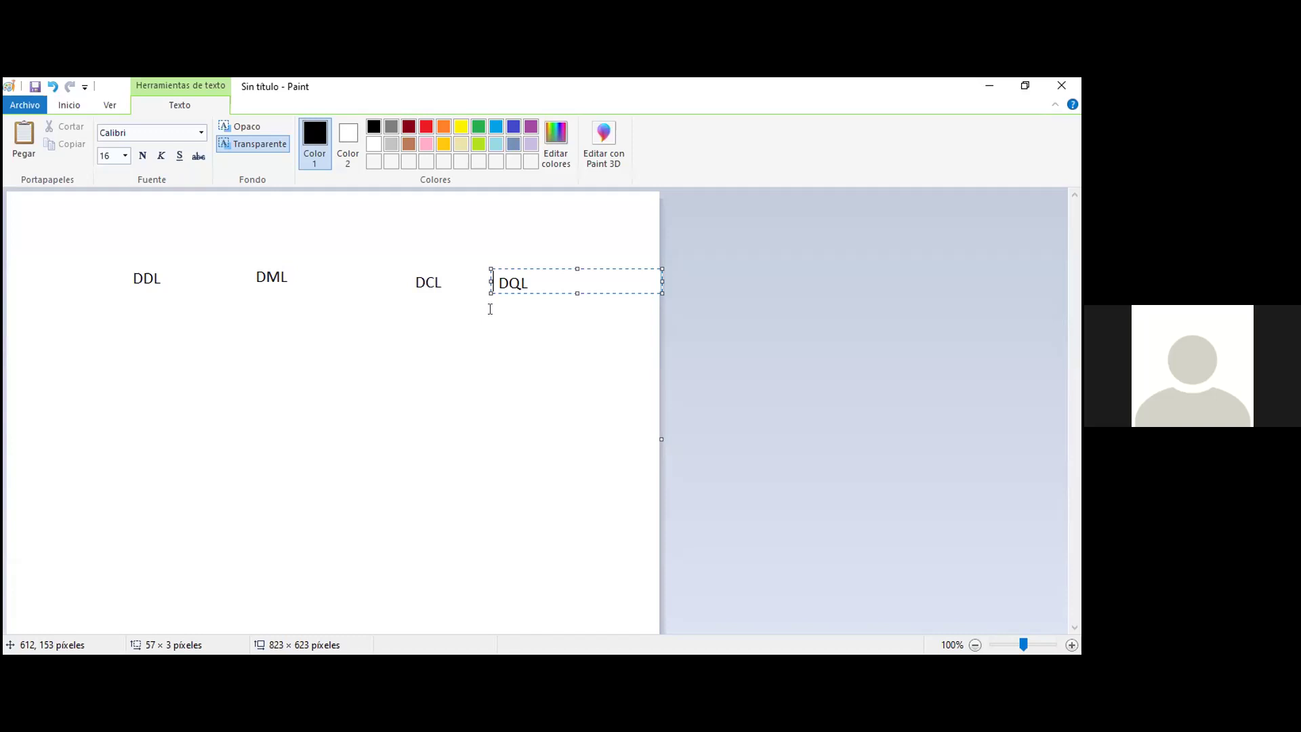
left_click(490, 309)
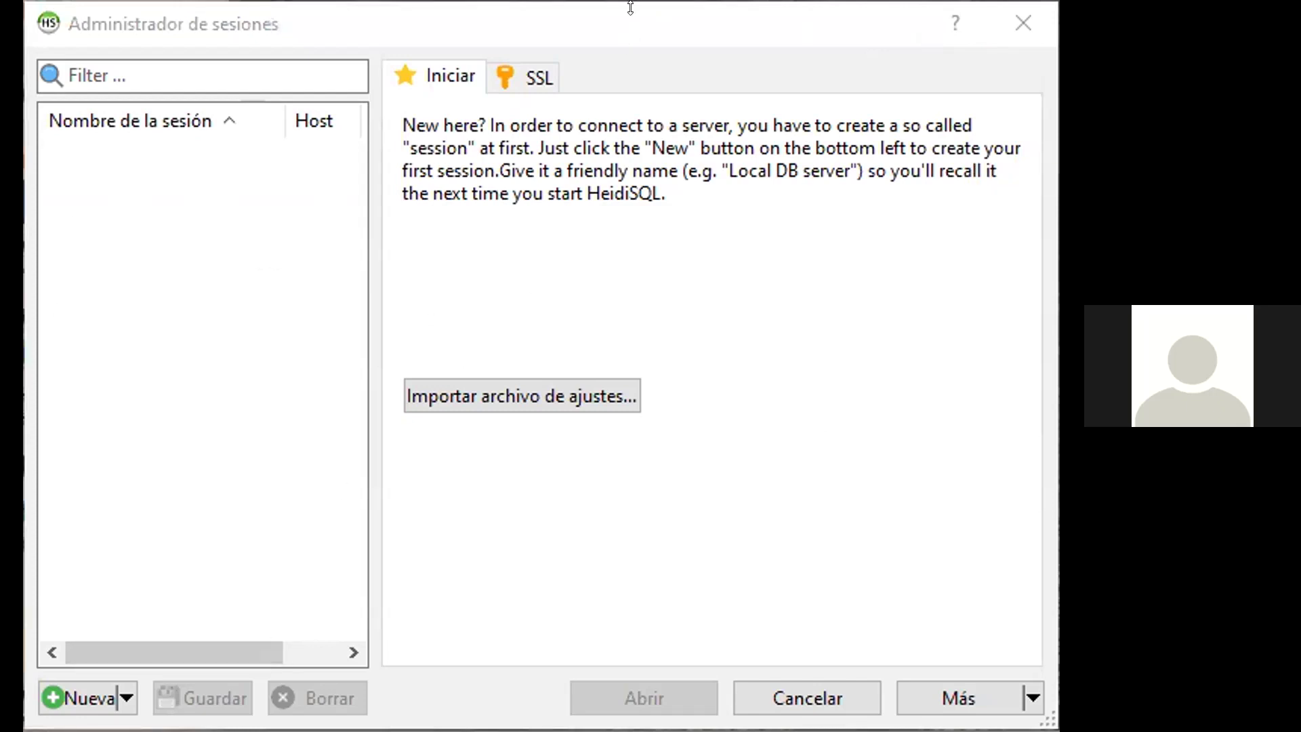
Create a new Unnamed connection session in HeidiSQL's session manager
left_click(756, 32)
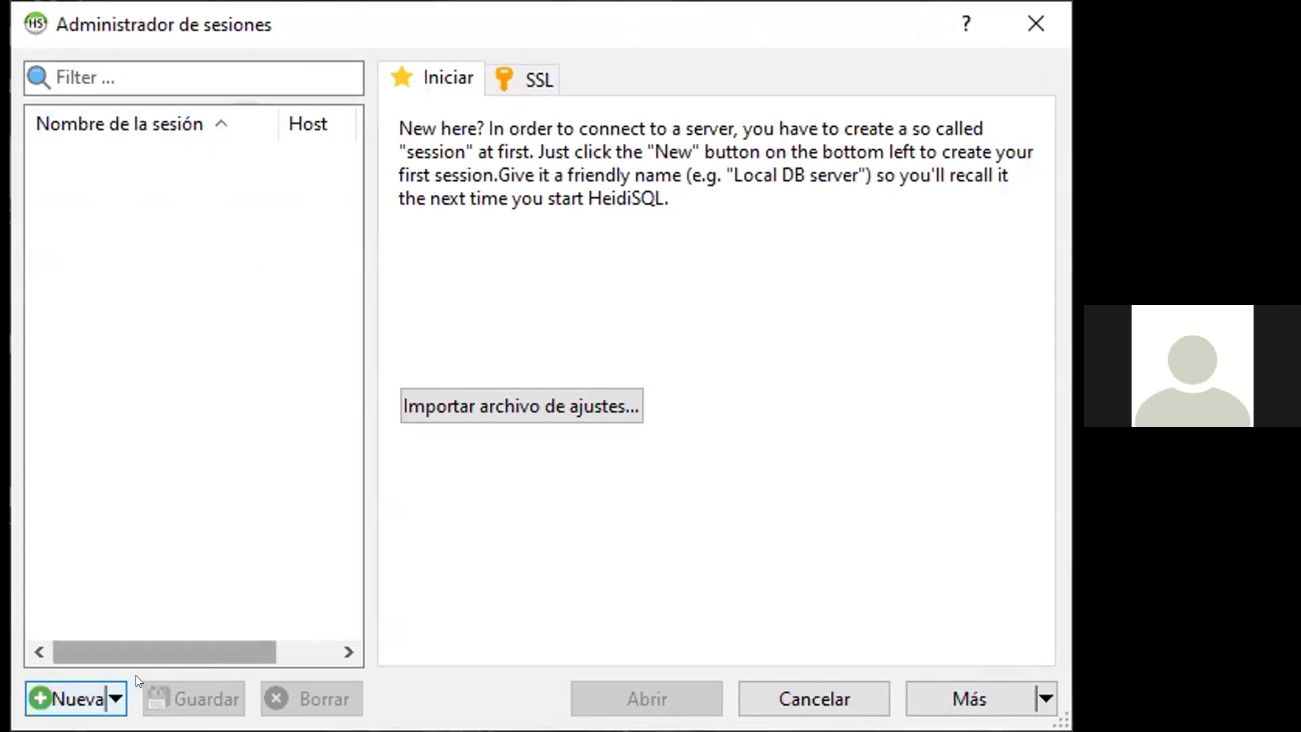
left_click(44, 697)
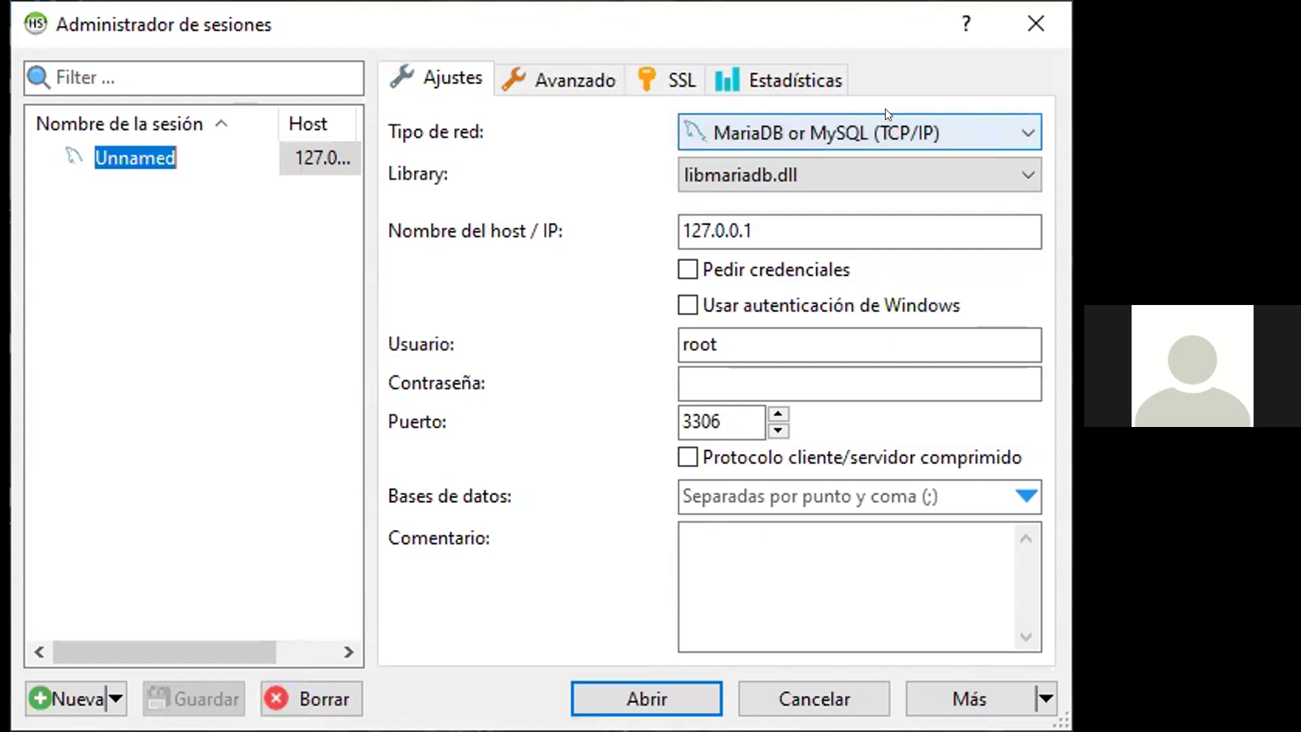
Keep MariaDB or MySQL at 127.0.0.1 port 3306, enter the account password, and connect
left_click(910, 128)
left_click(911, 129)
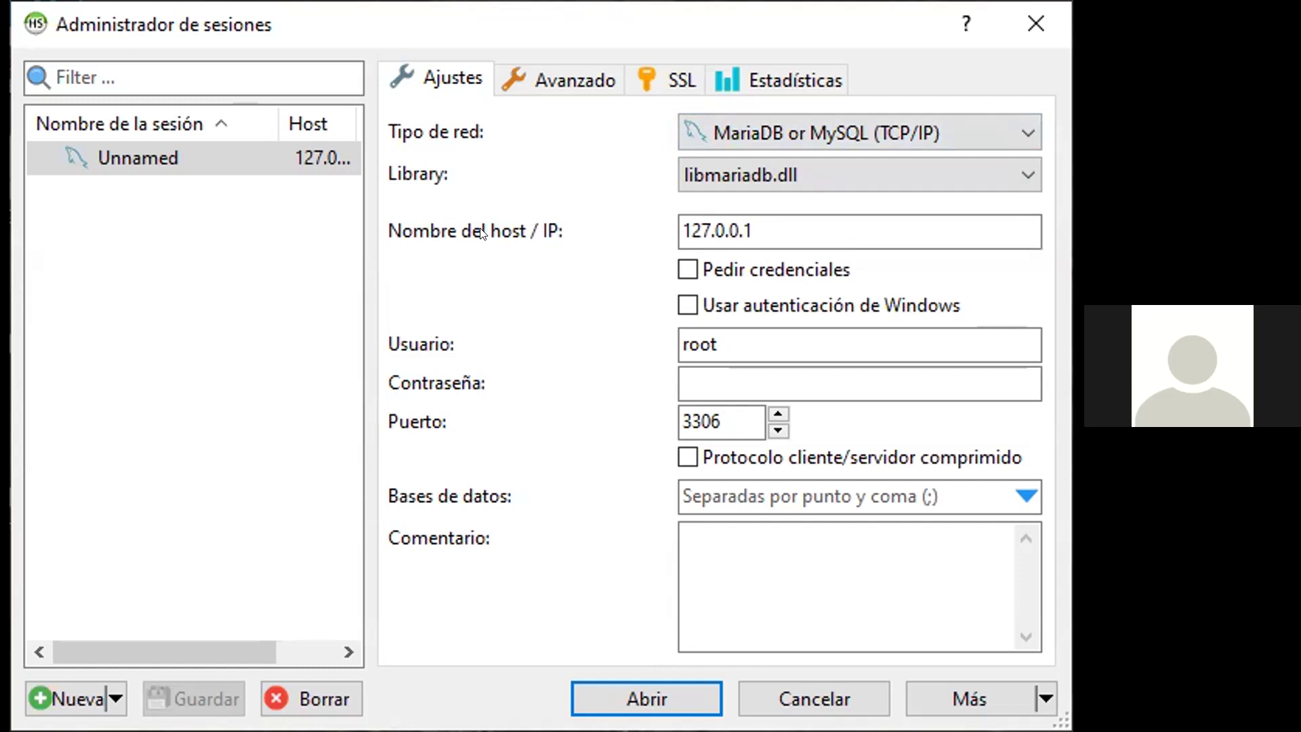
double_click(761, 213)
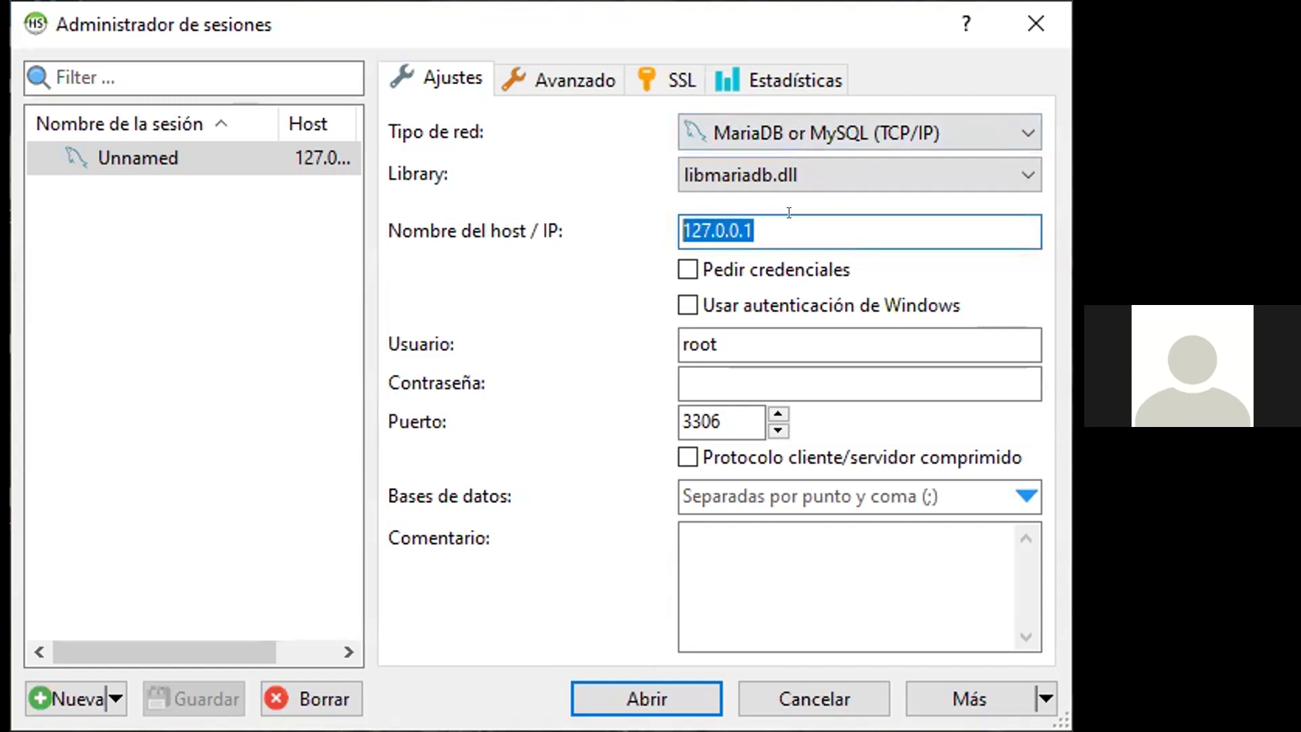
left_click(790, 381)
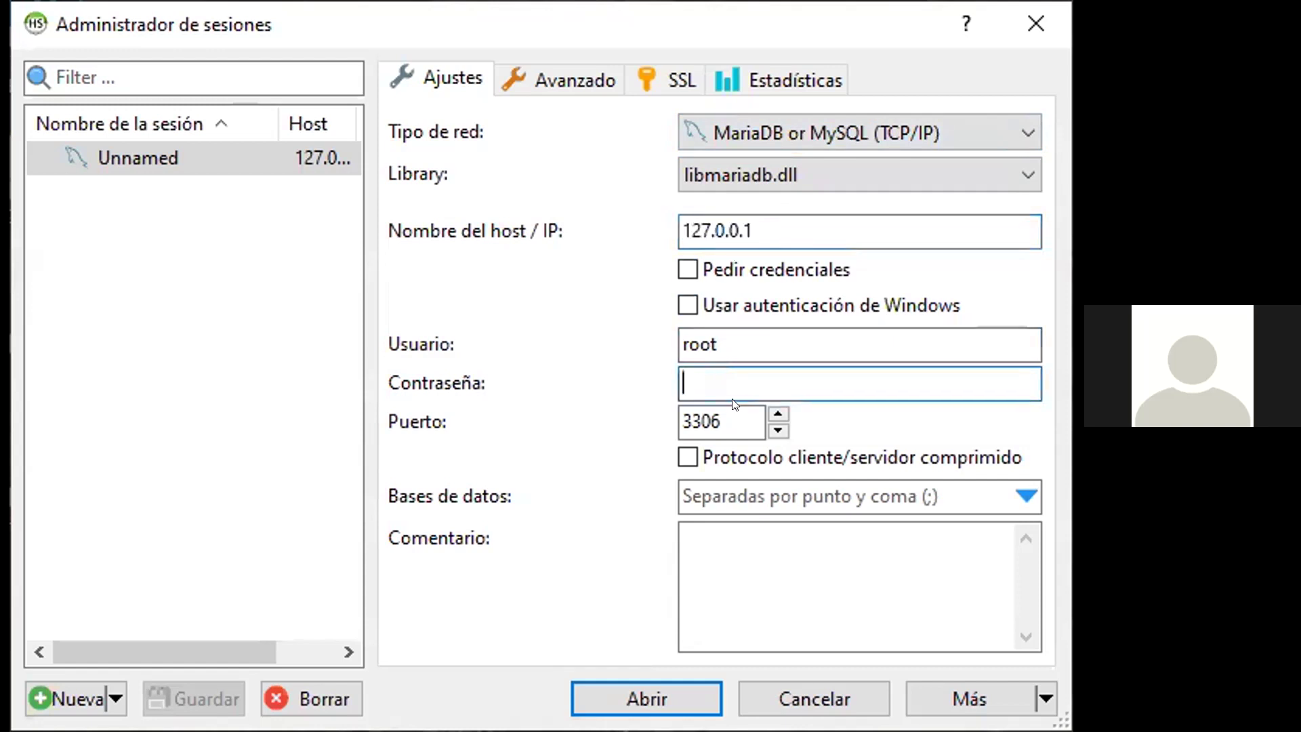
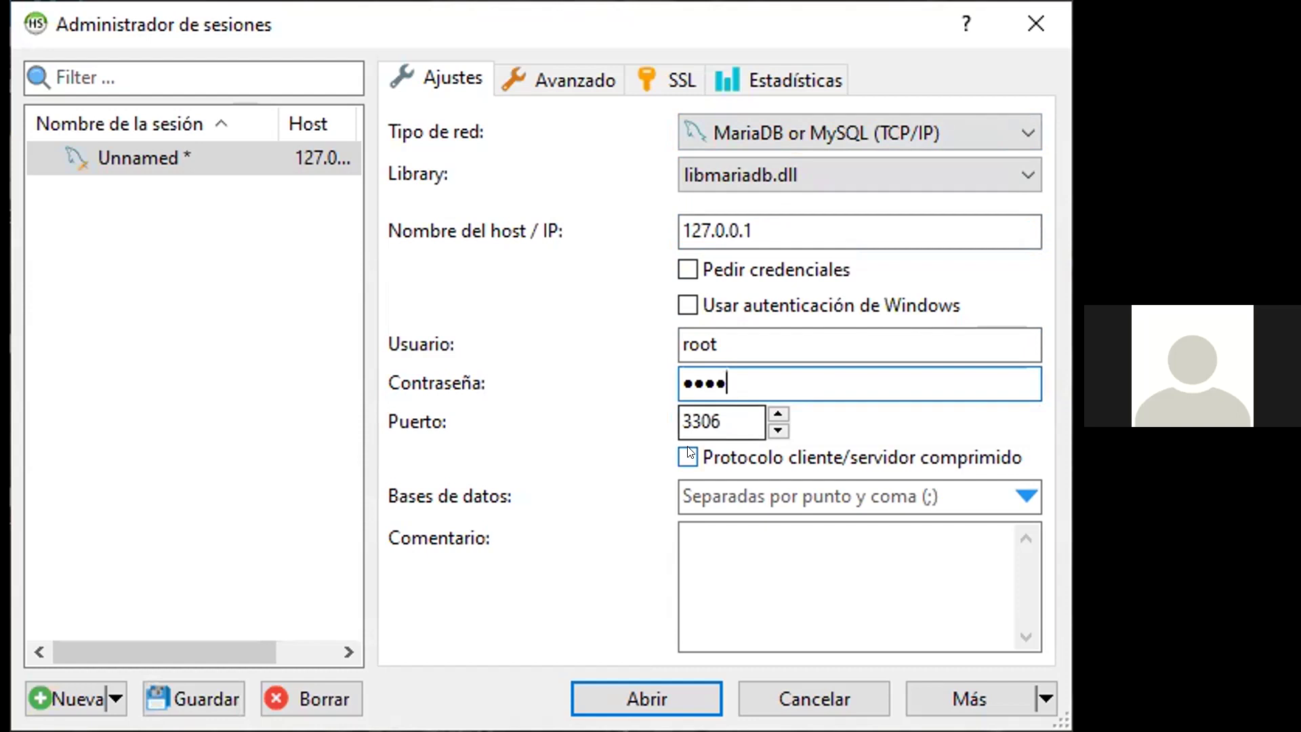
left_click_drag(731, 422, 655, 428)
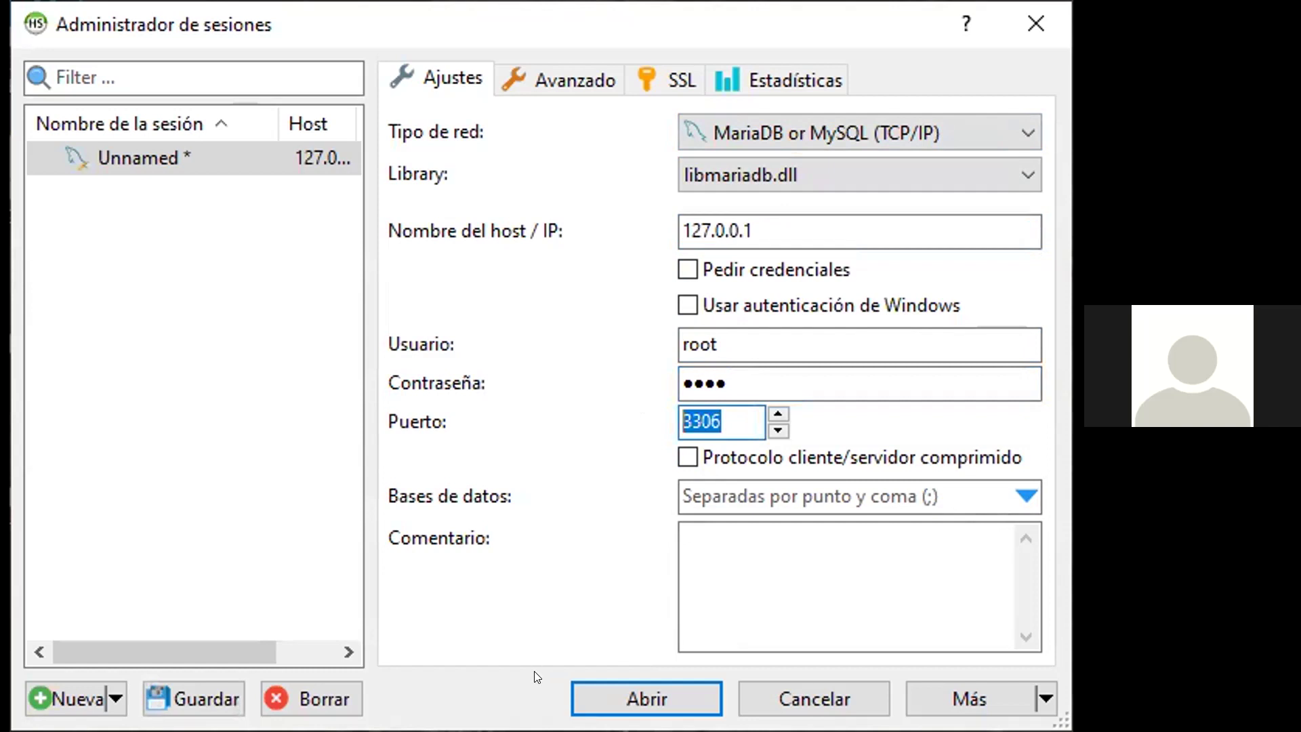
left_click(659, 701)
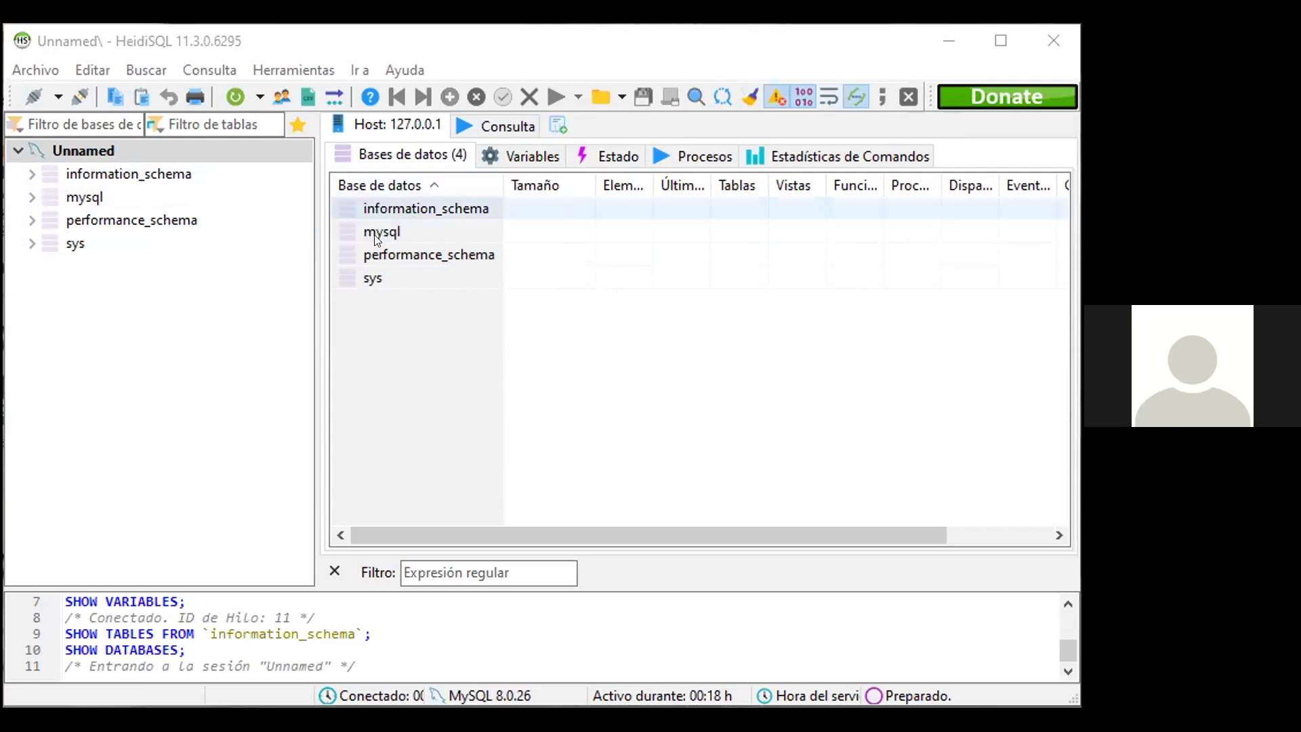
Open the mysql database to show its table list
left_click(373, 279)
double_click(342, 233)
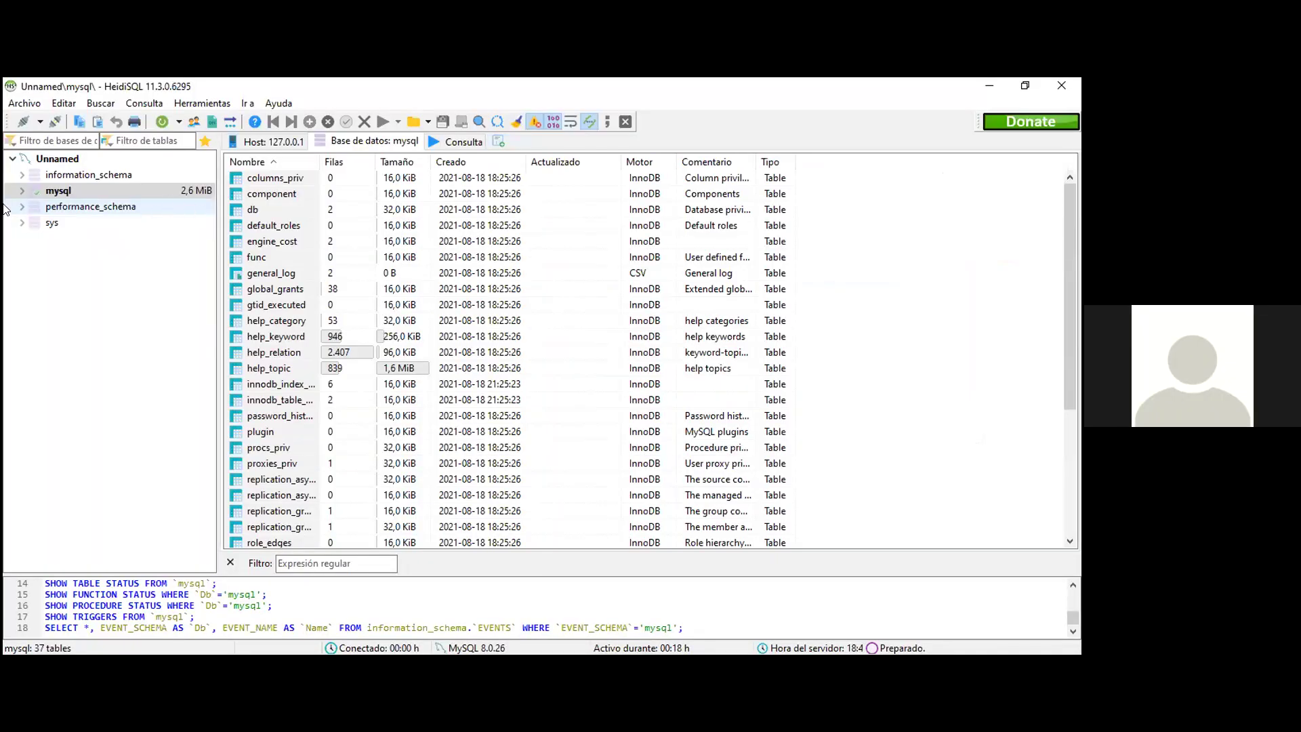
Browse the mysql tables, then return to the Host: 127.0.0.1 overview of all four databases
left_click(25, 190)
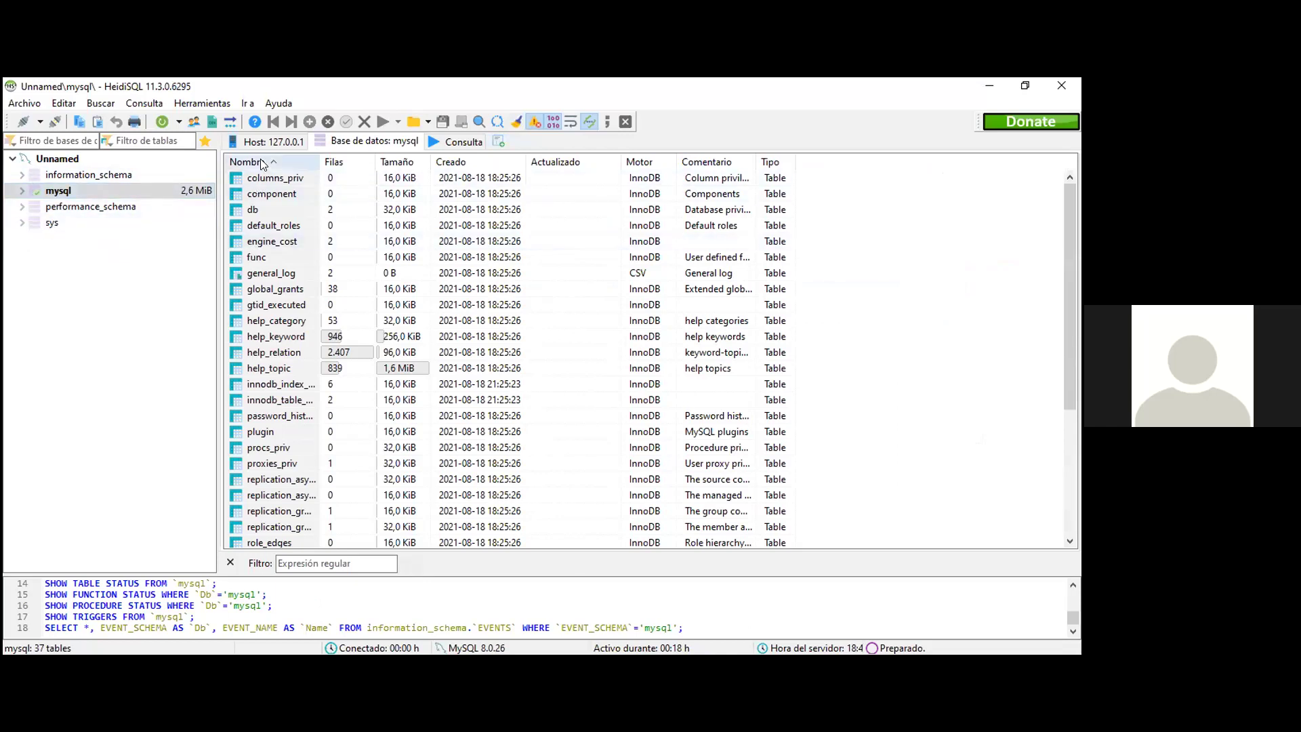
left_click(265, 464)
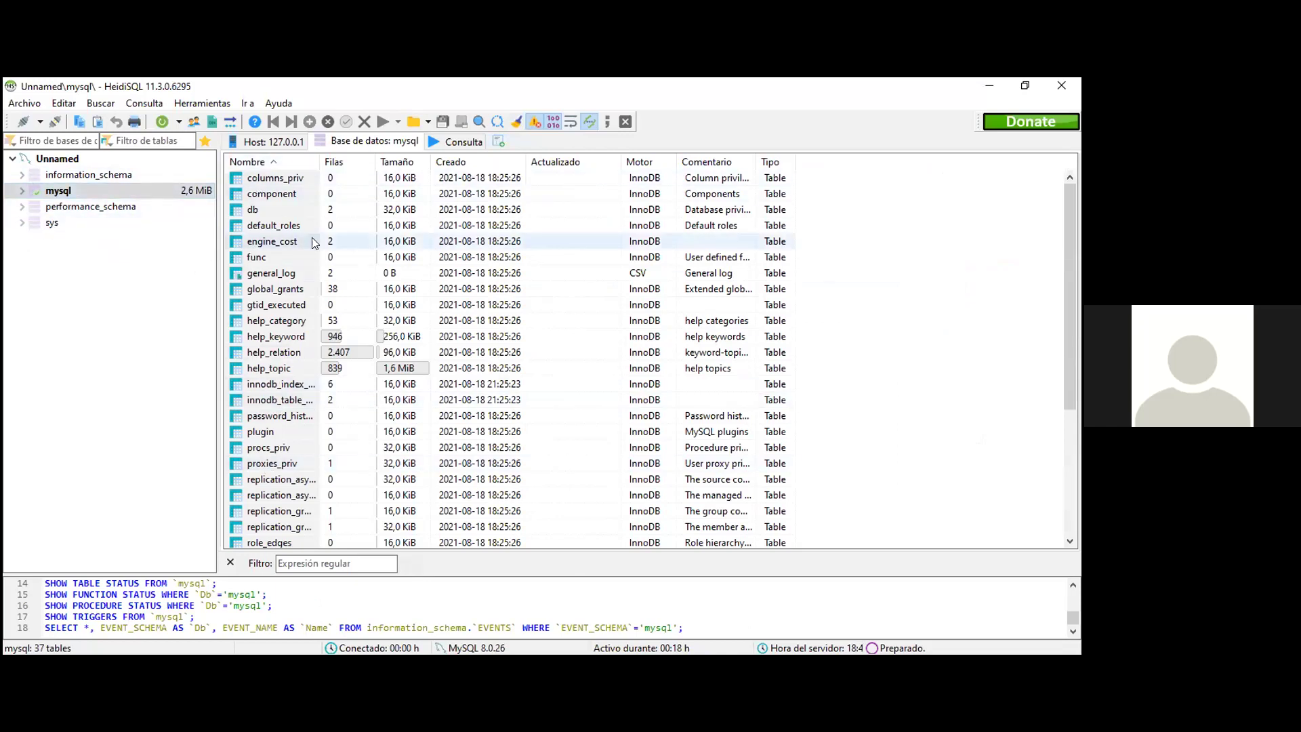
left_click(248, 179)
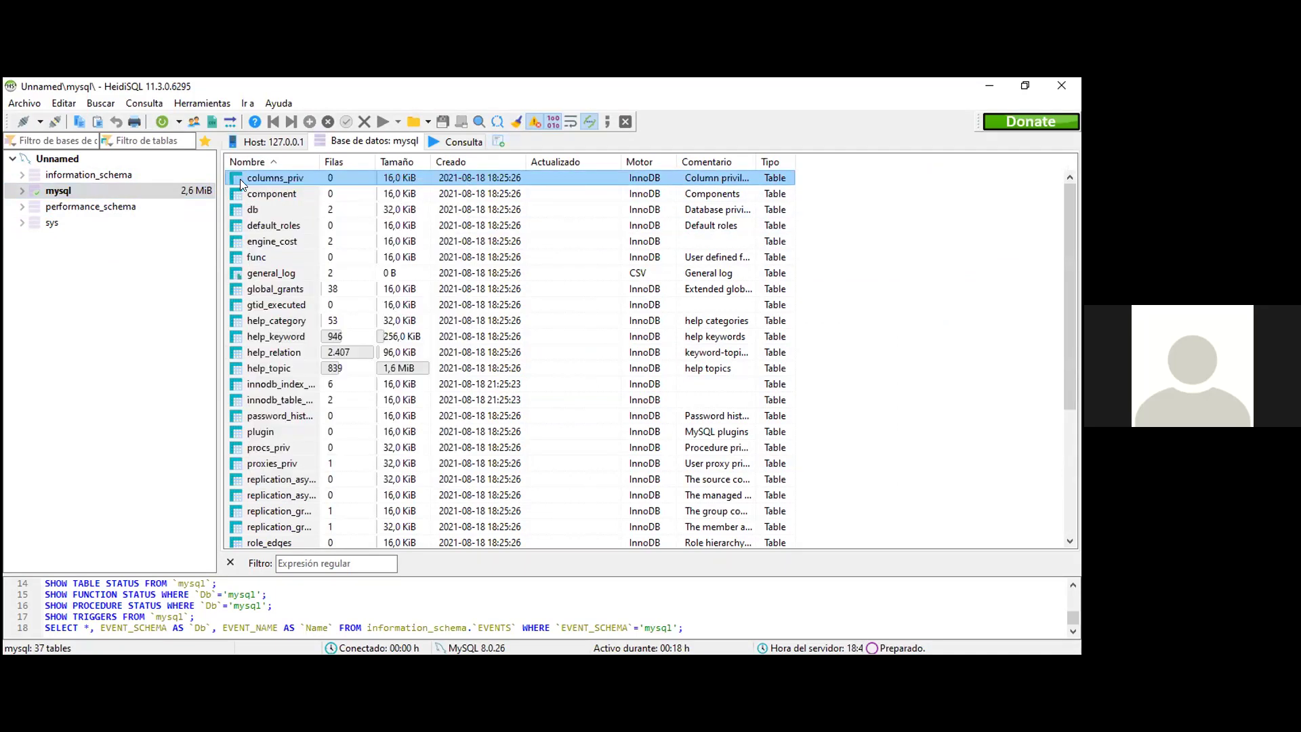
left_click(456, 143)
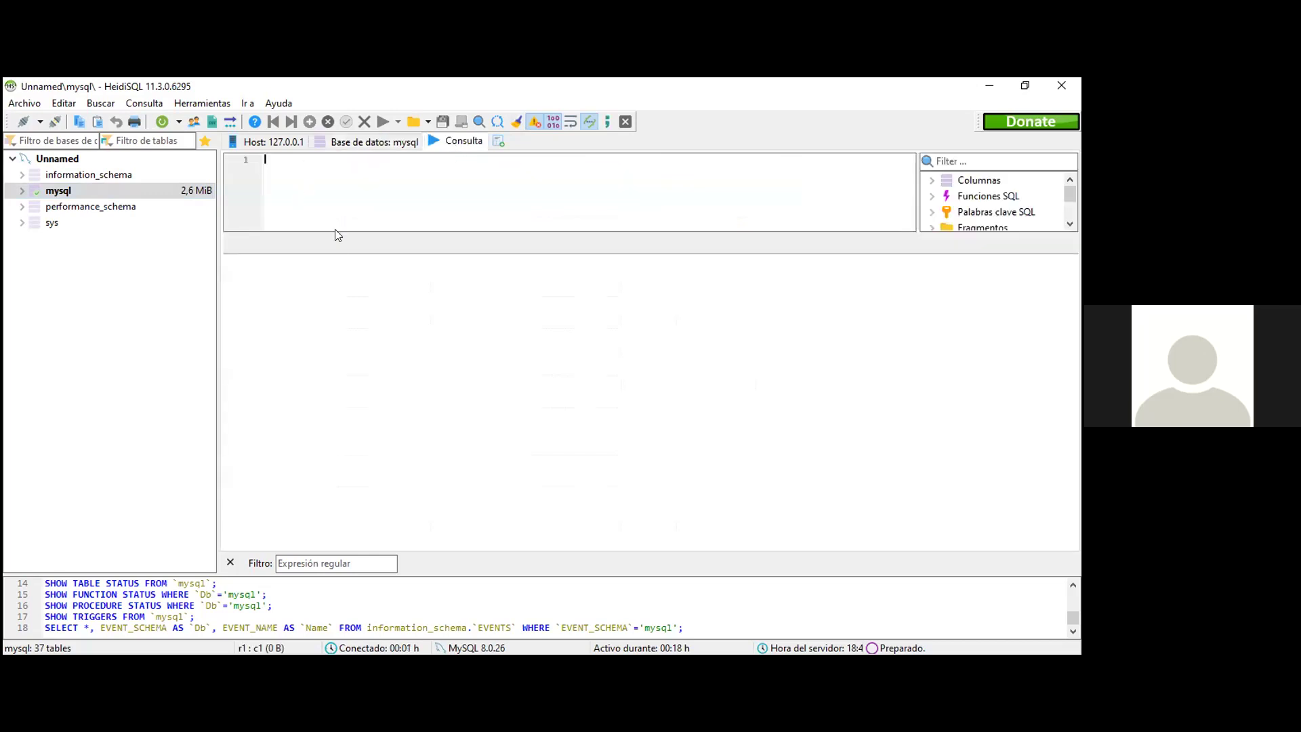
left_click(381, 141)
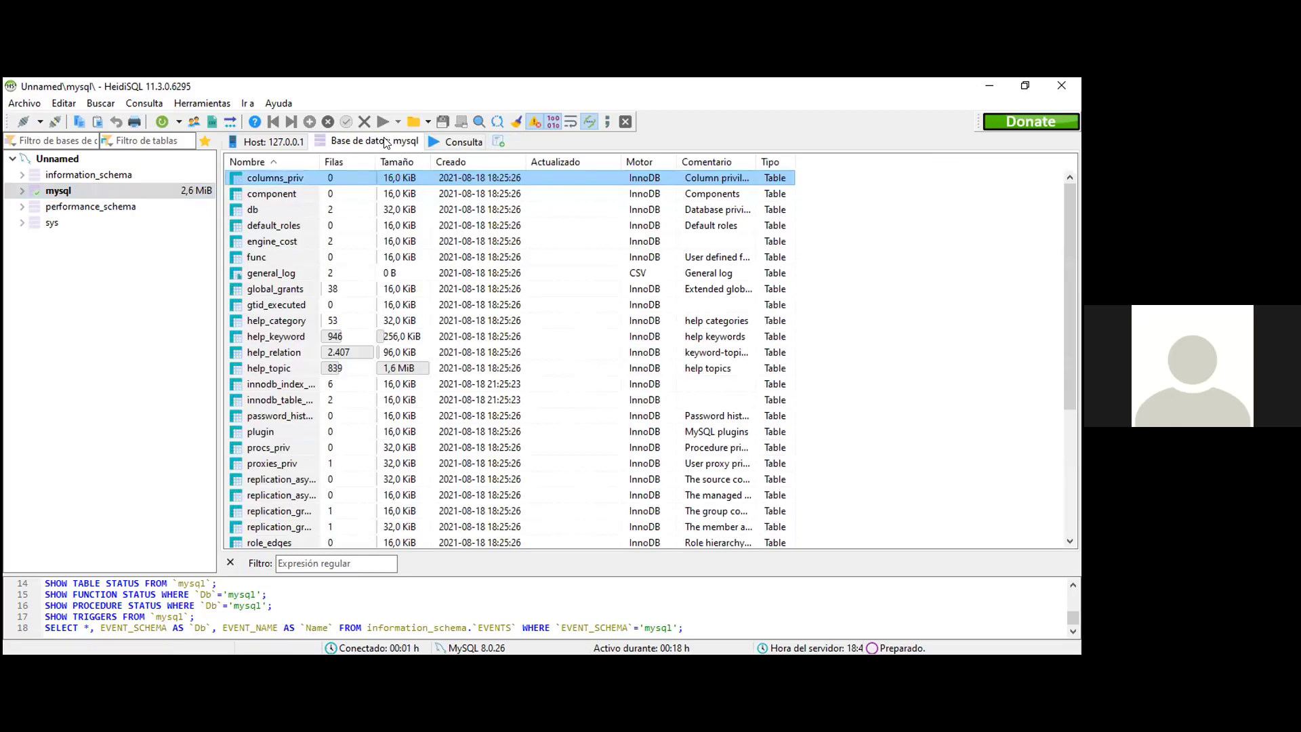
right_click(385, 141)
left_click(332, 149)
left_click(276, 142)
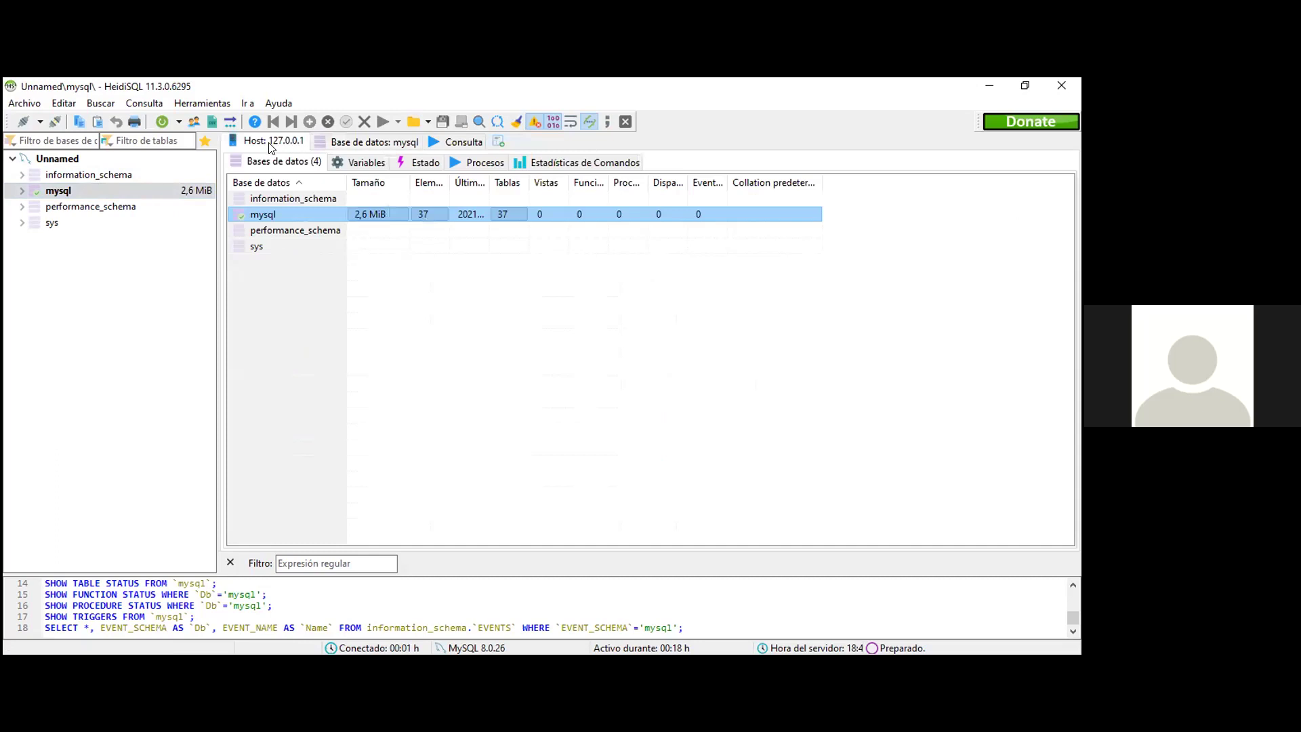
Switch to the empty Consulta query editor and expand, then collapse, the mysql tree node
right_click(269, 145)
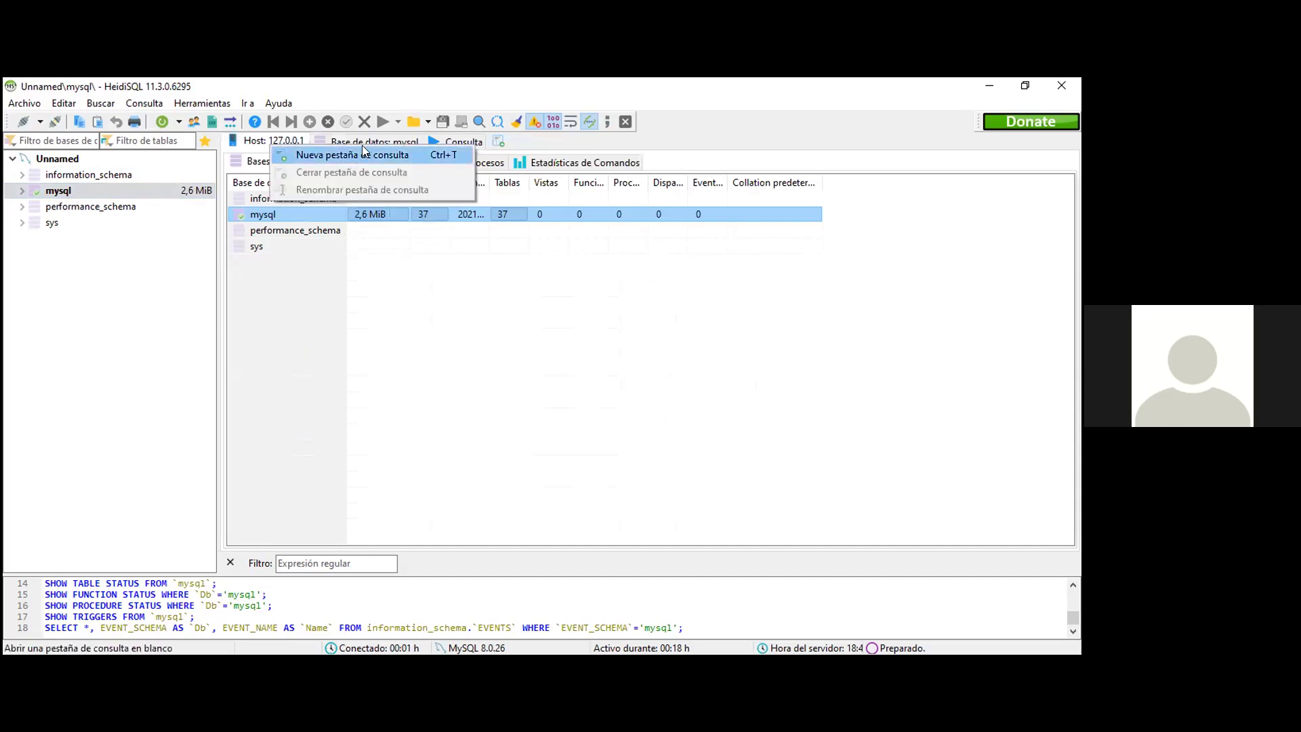
left_click(476, 142)
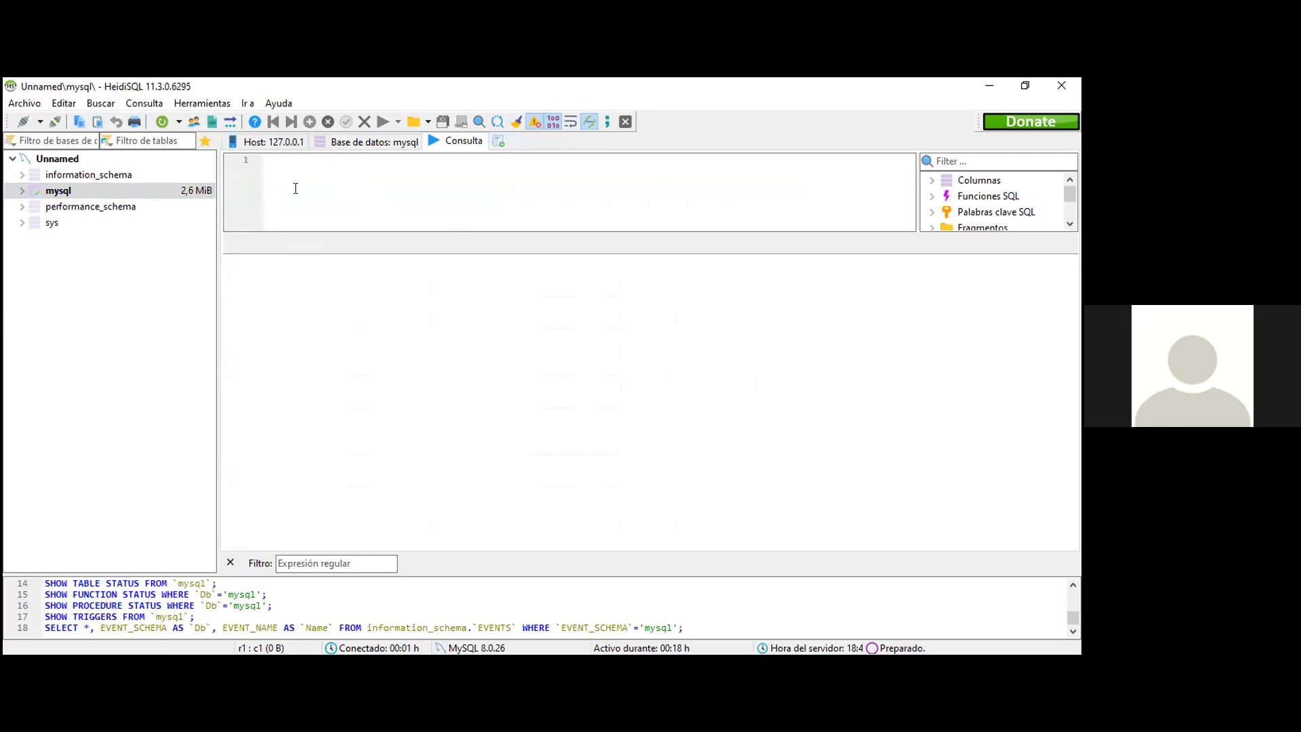
left_click(22, 191)
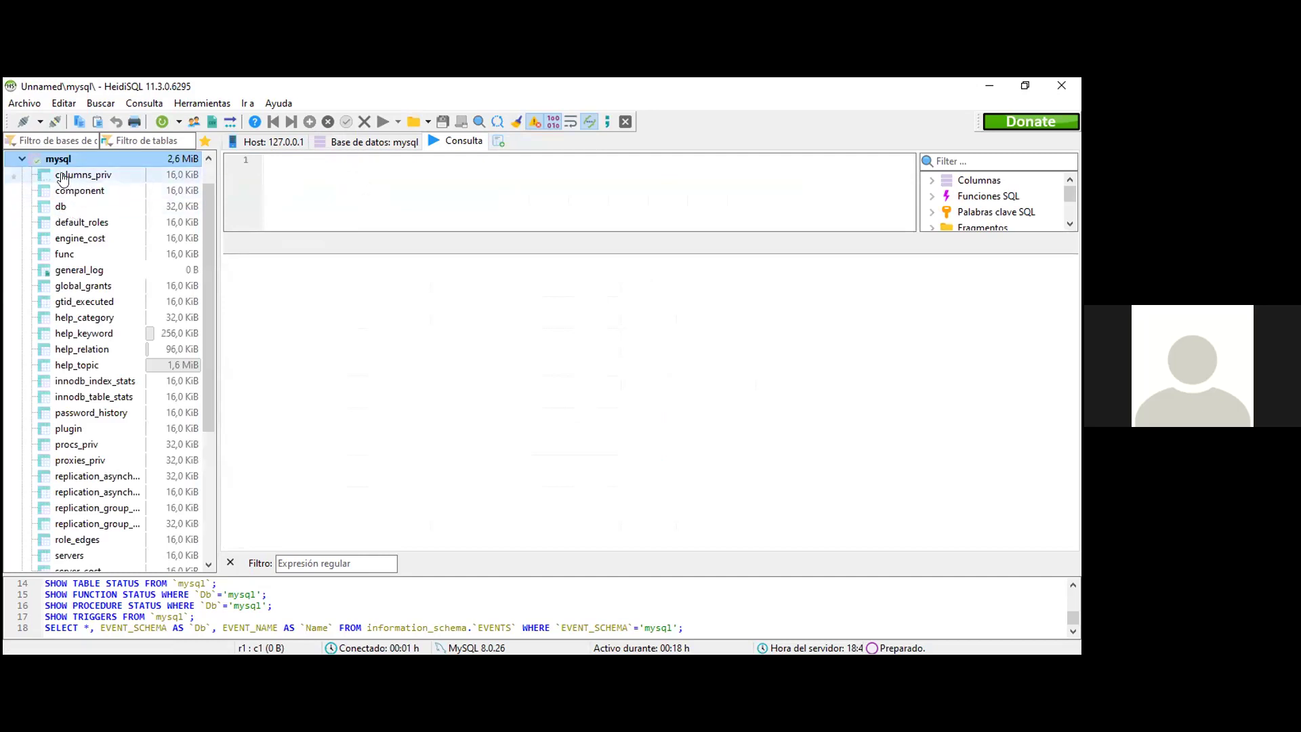
left_click(22, 159)
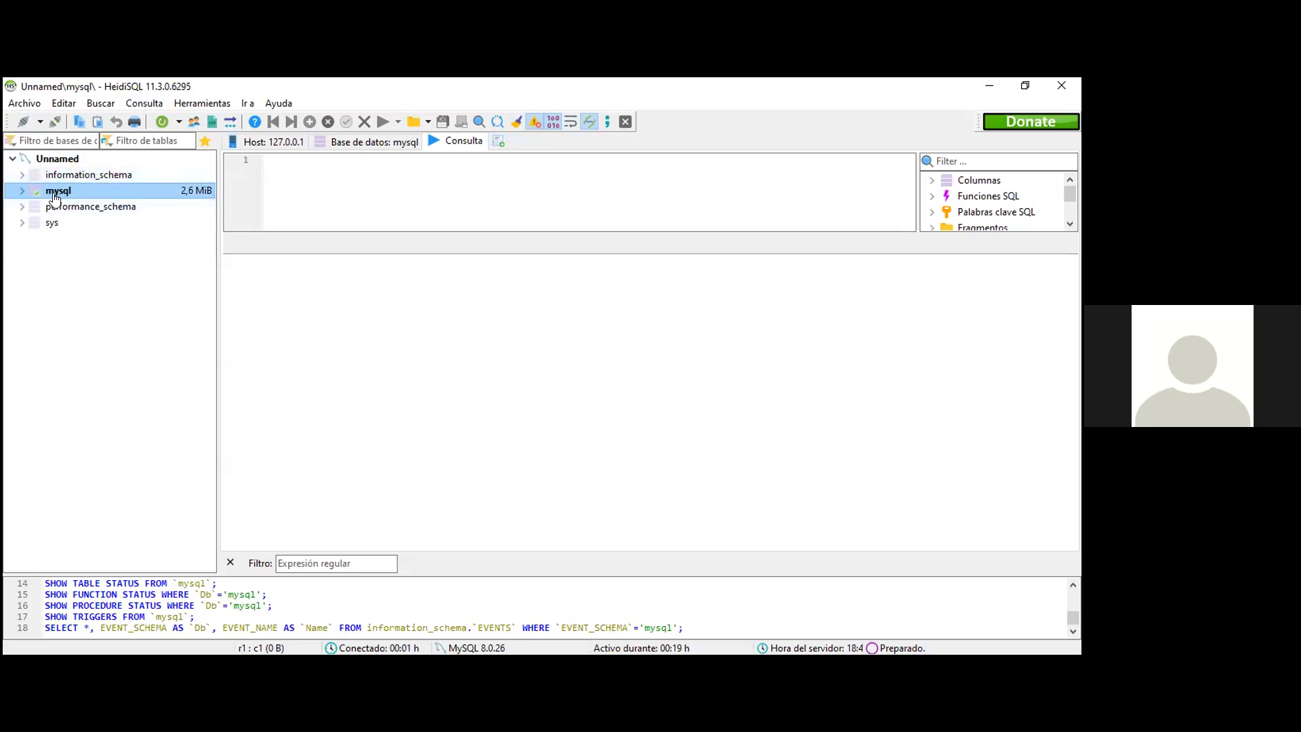
Collapse the mysql table list and make performance_schema the active database
left_click(21, 192)
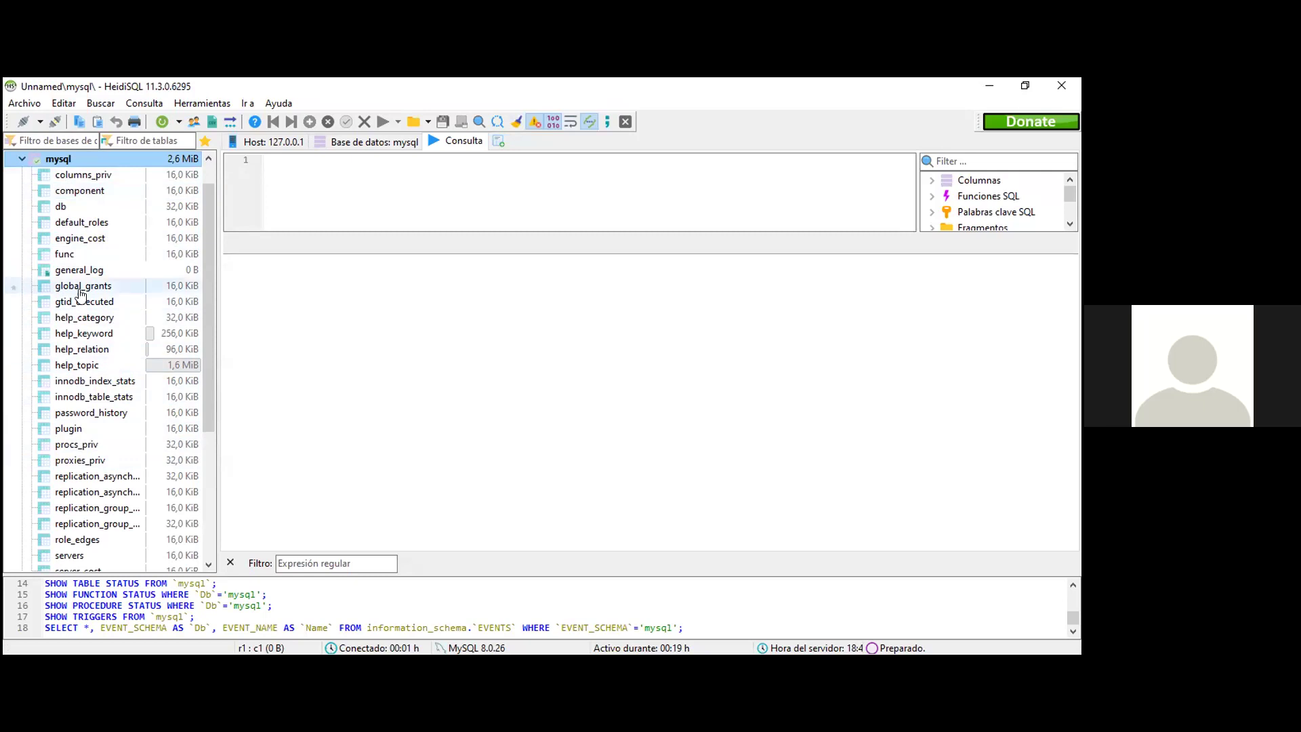
left_click(21, 159)
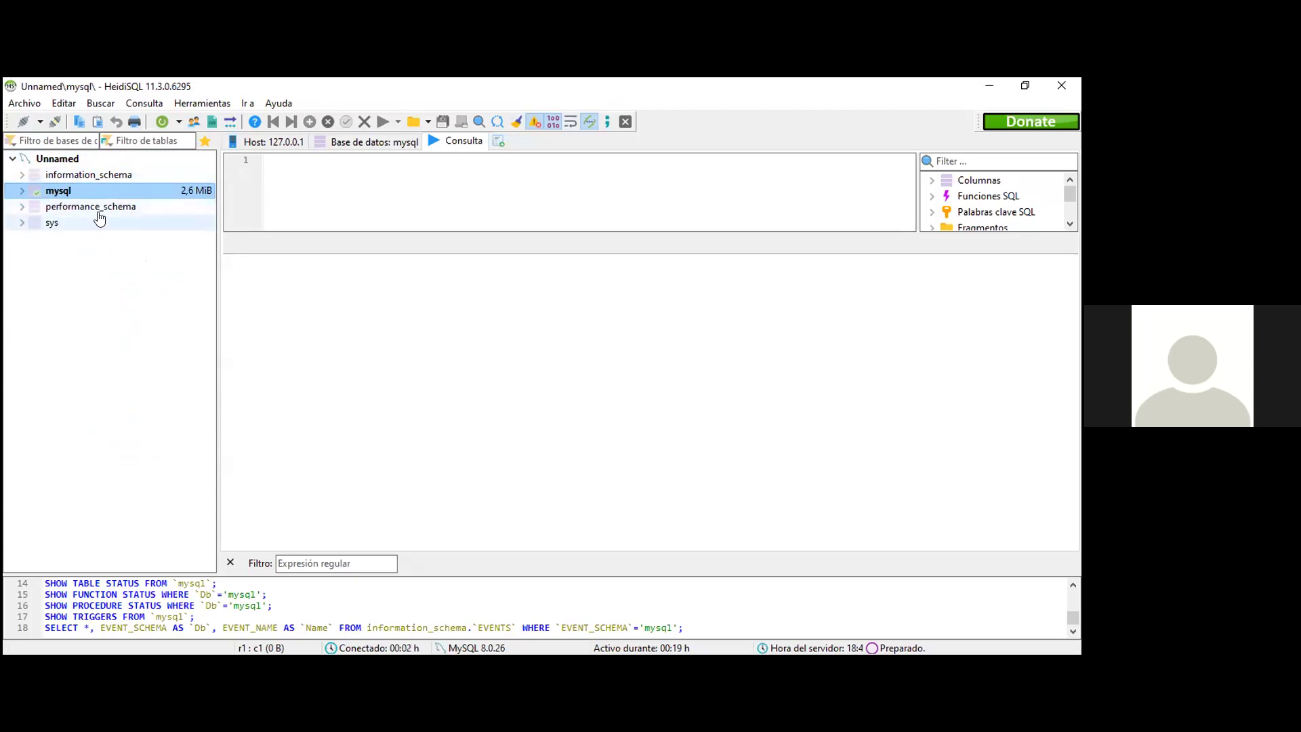
left_click(54, 208)
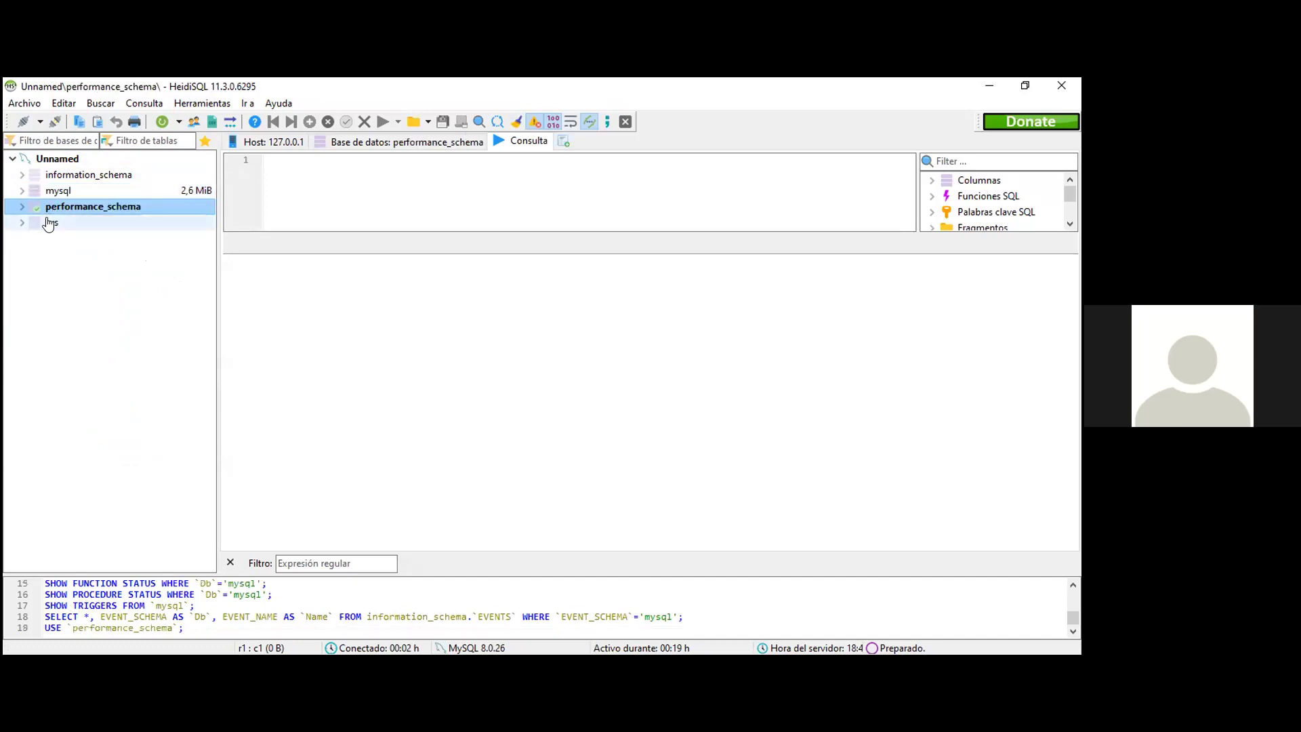
right_click(43, 257)
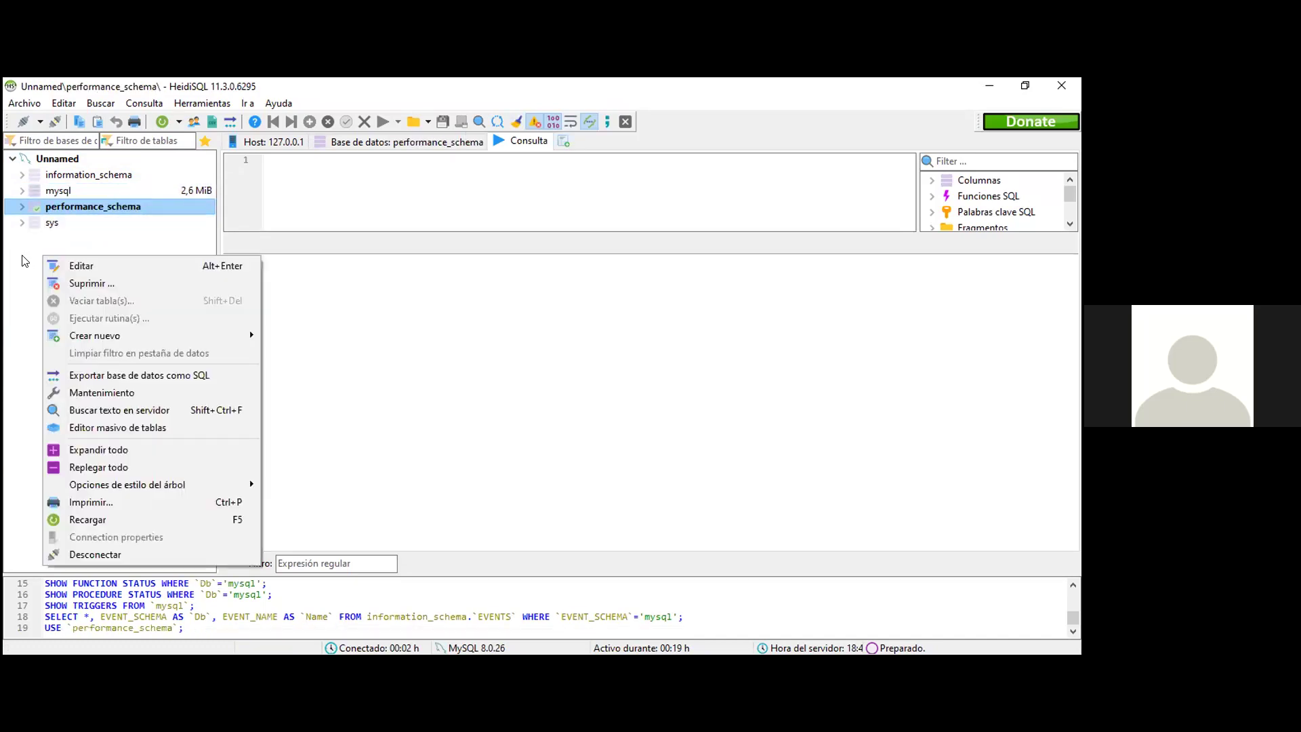
right_click(25, 258)
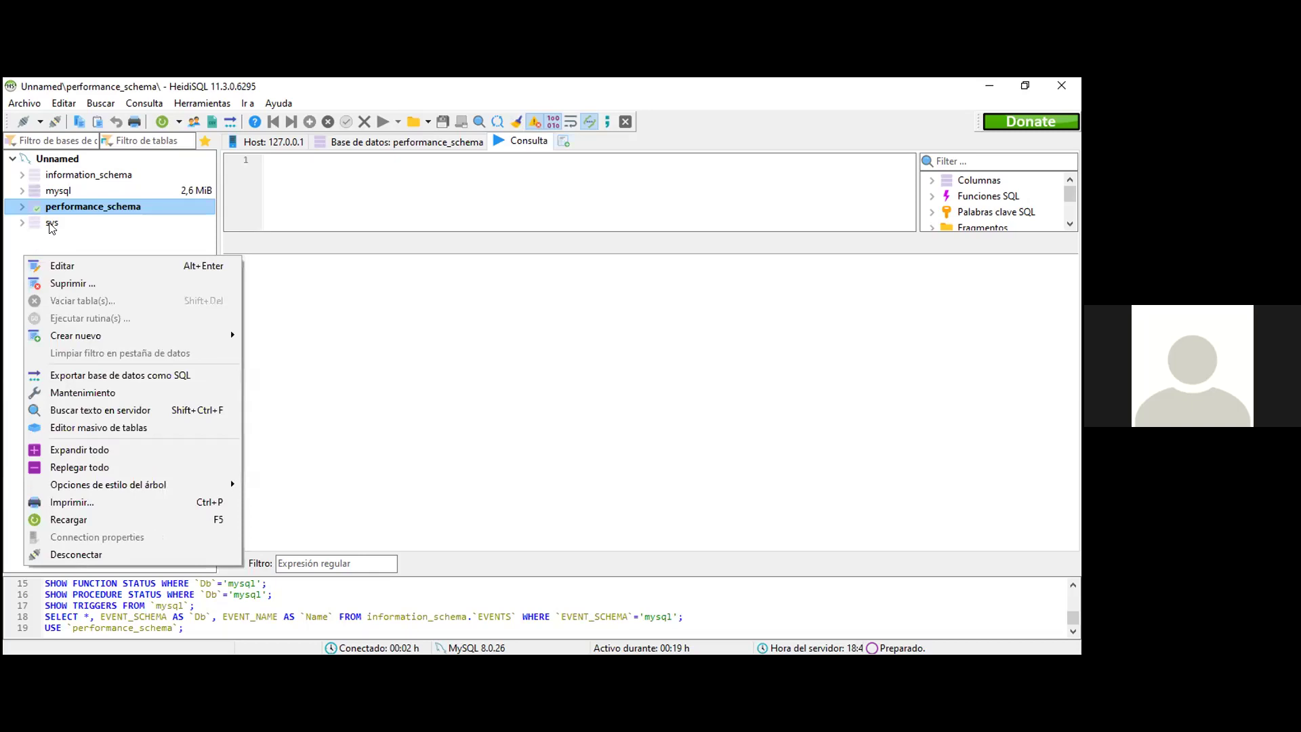
left_click(26, 106)
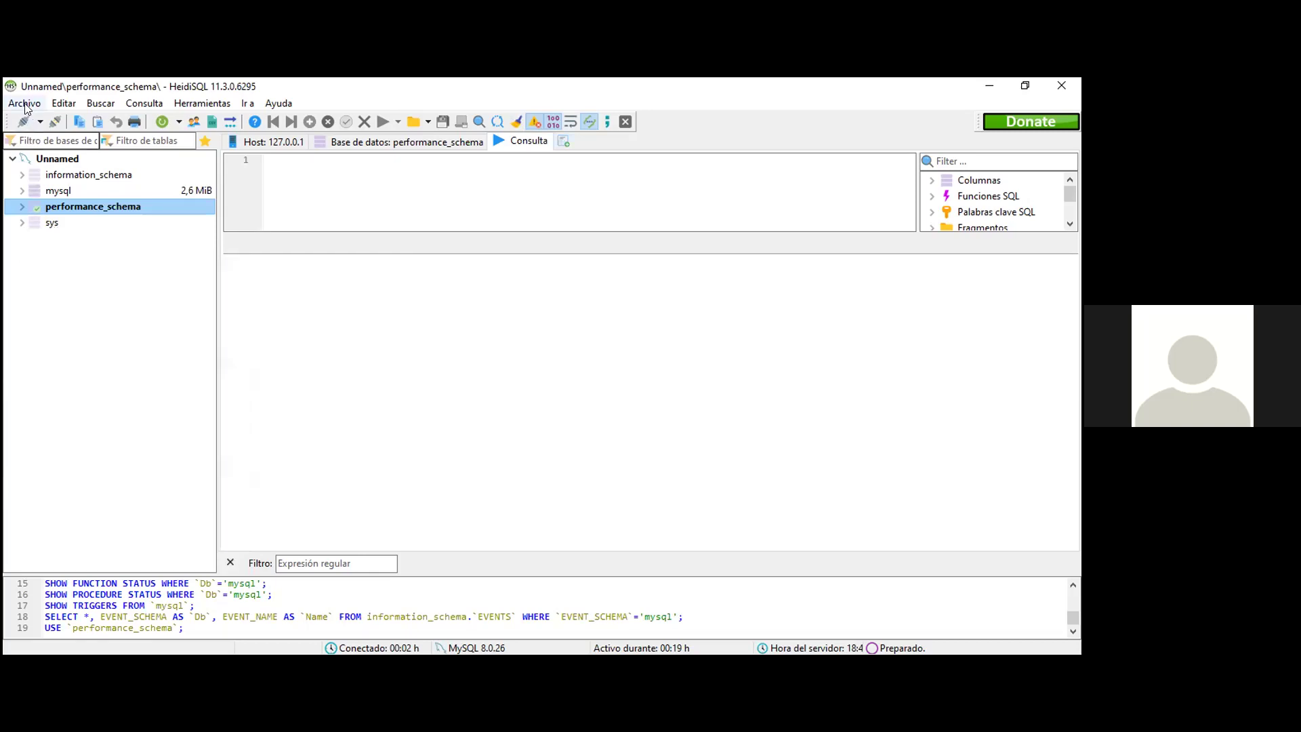
left_click(25, 106)
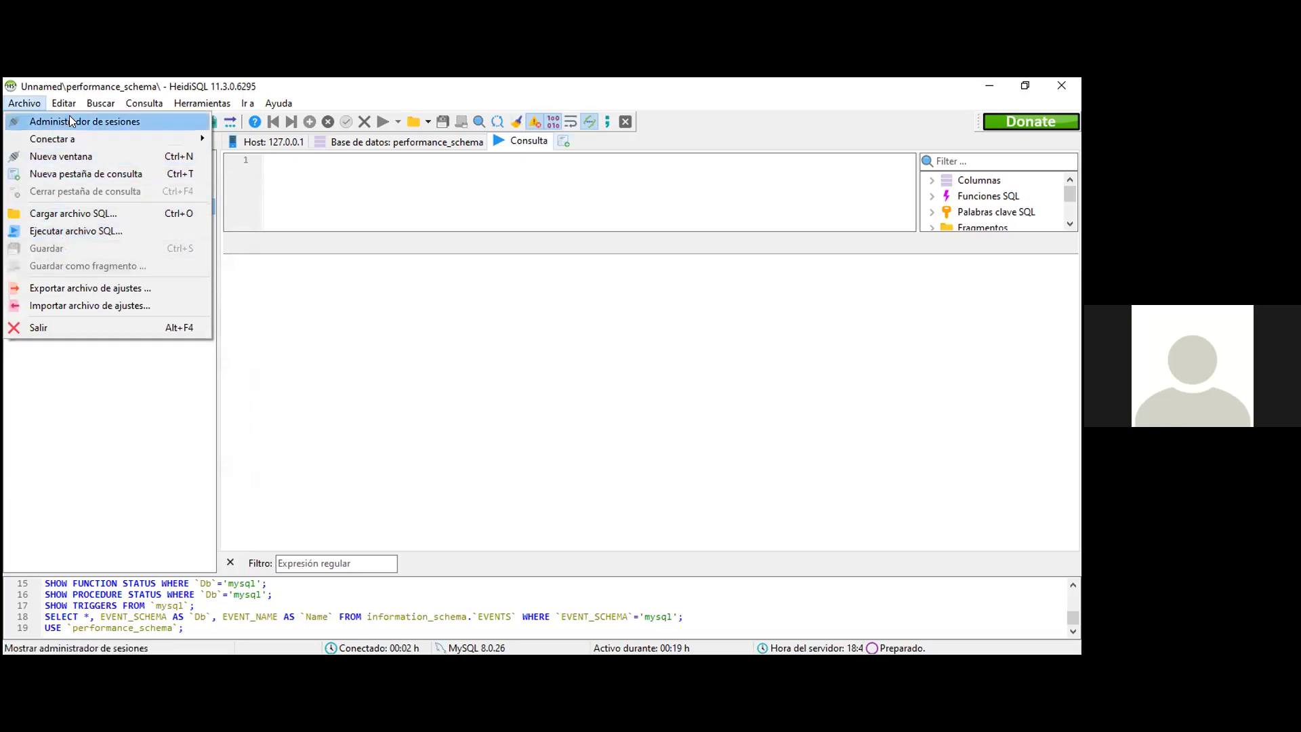
mouse_move(65, 105)
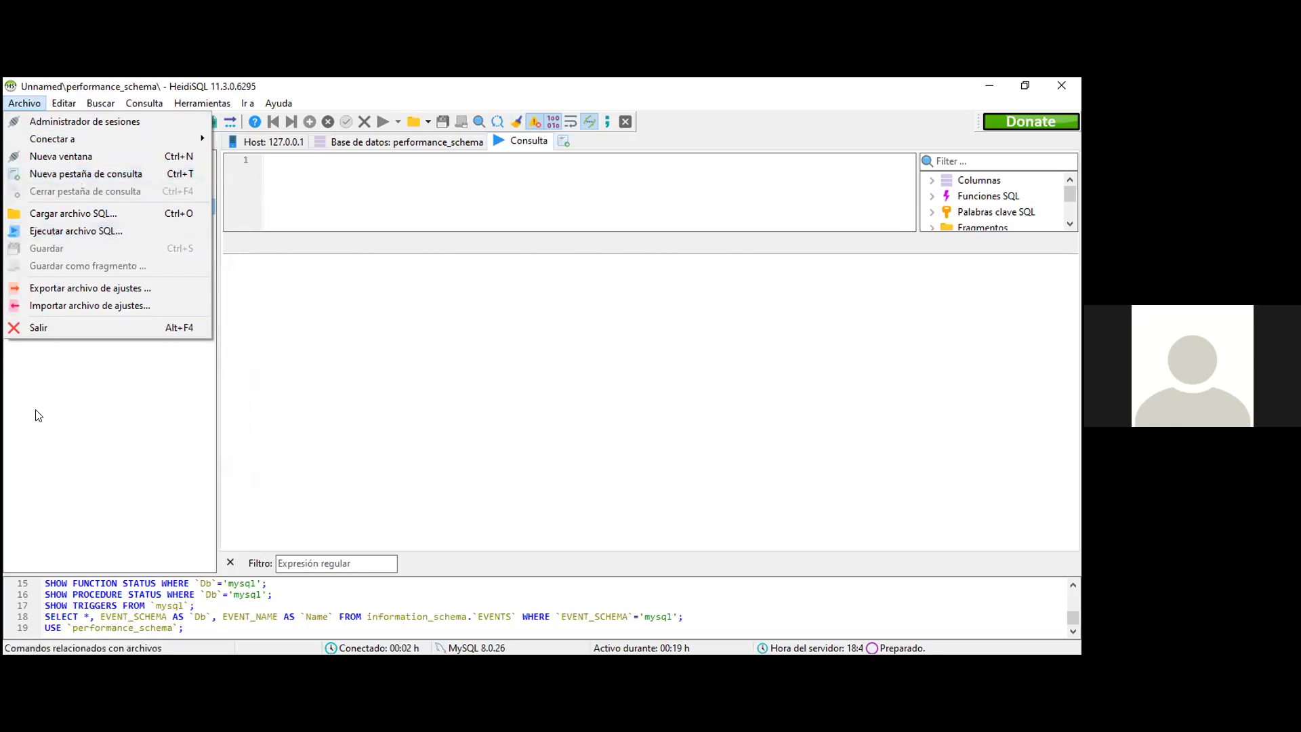
right_click(46, 272)
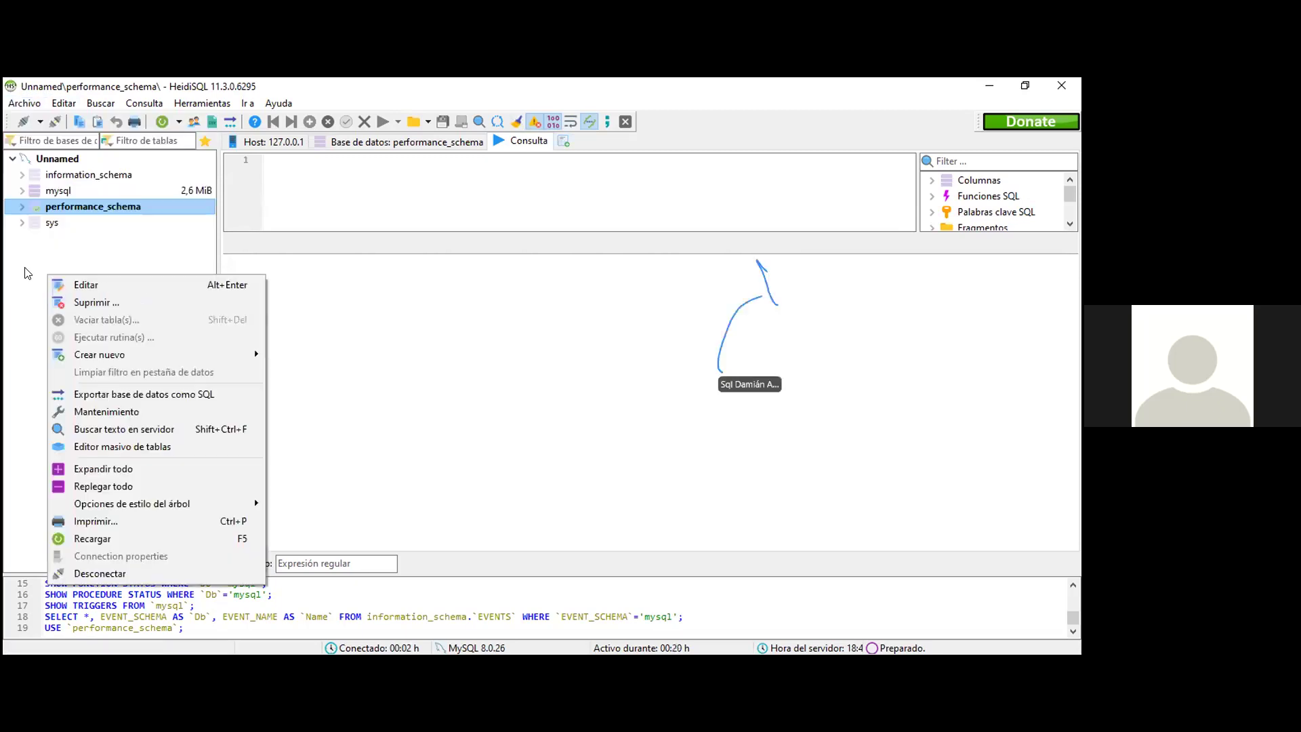
mouse_move(214, 359)
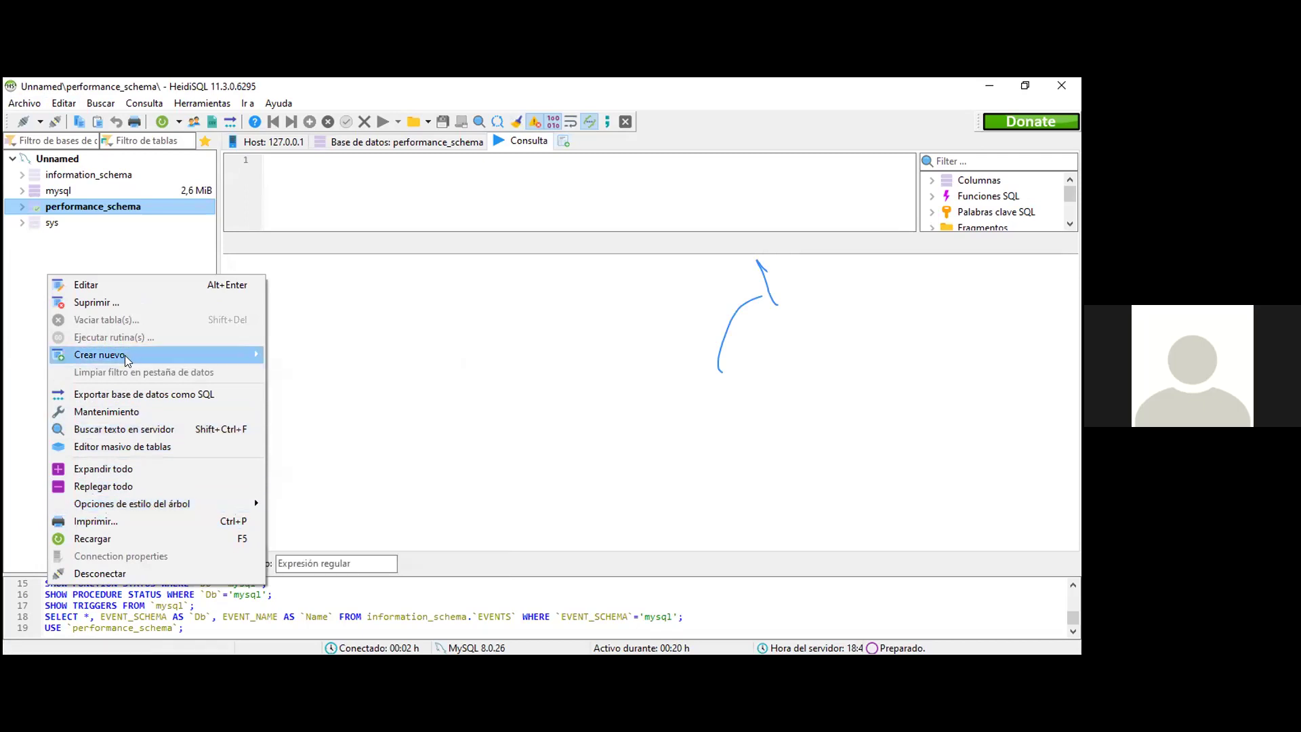
mouse_move(125, 355)
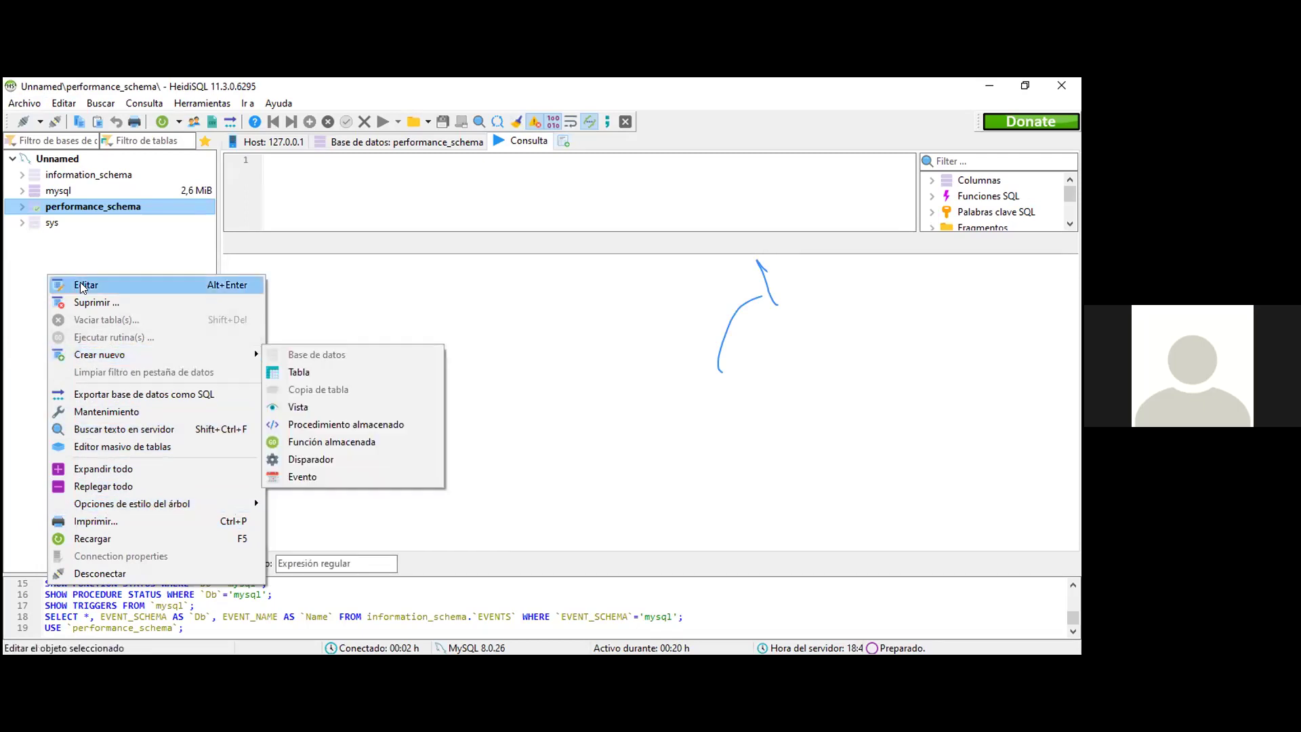
left_click(61, 252)
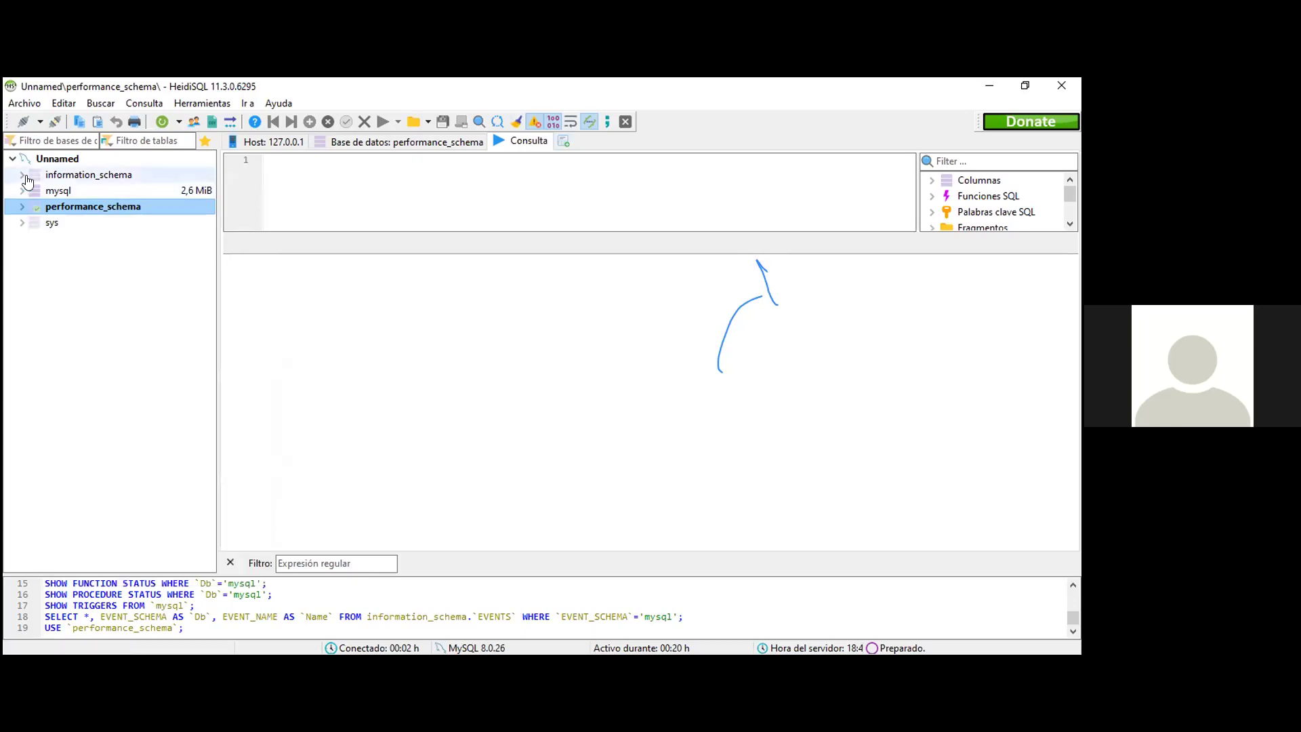
Start a new database via the connection's Crear nuevo > Base de datos, then cancel it
left_click(40, 162)
right_click(40, 163)
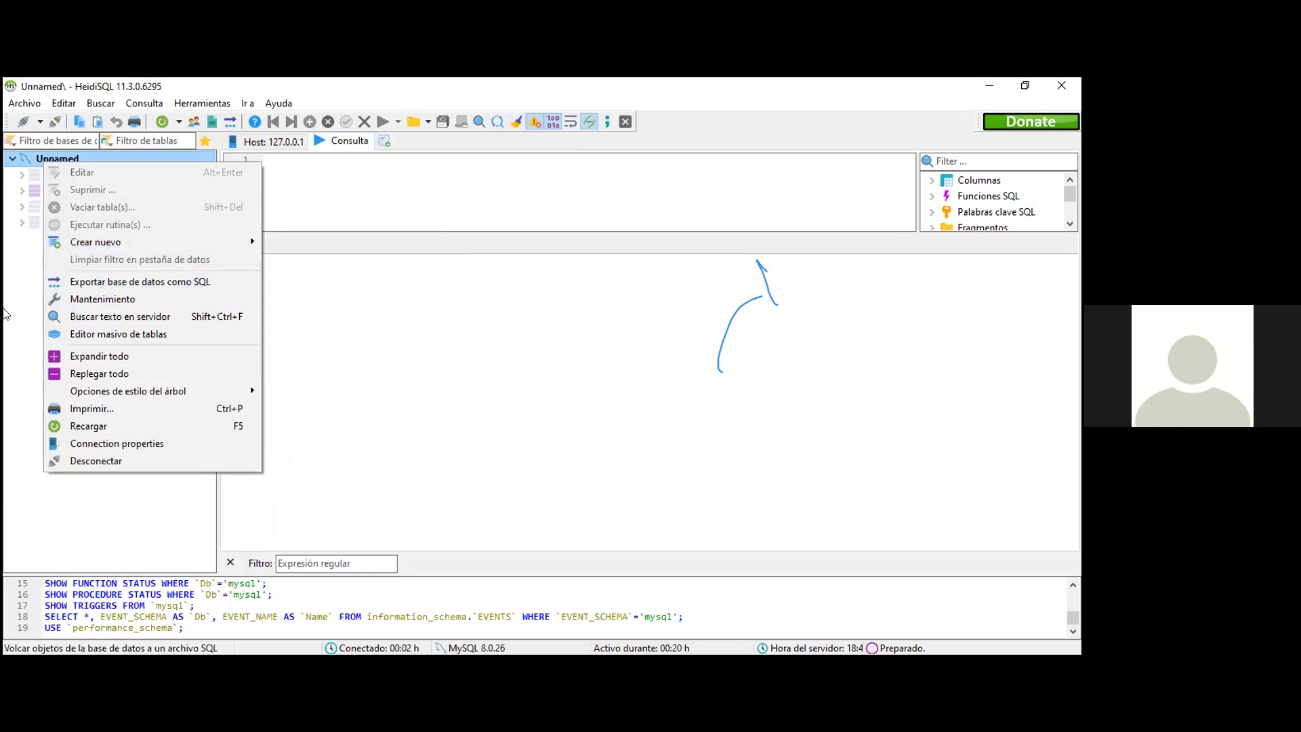
left_click(15, 191)
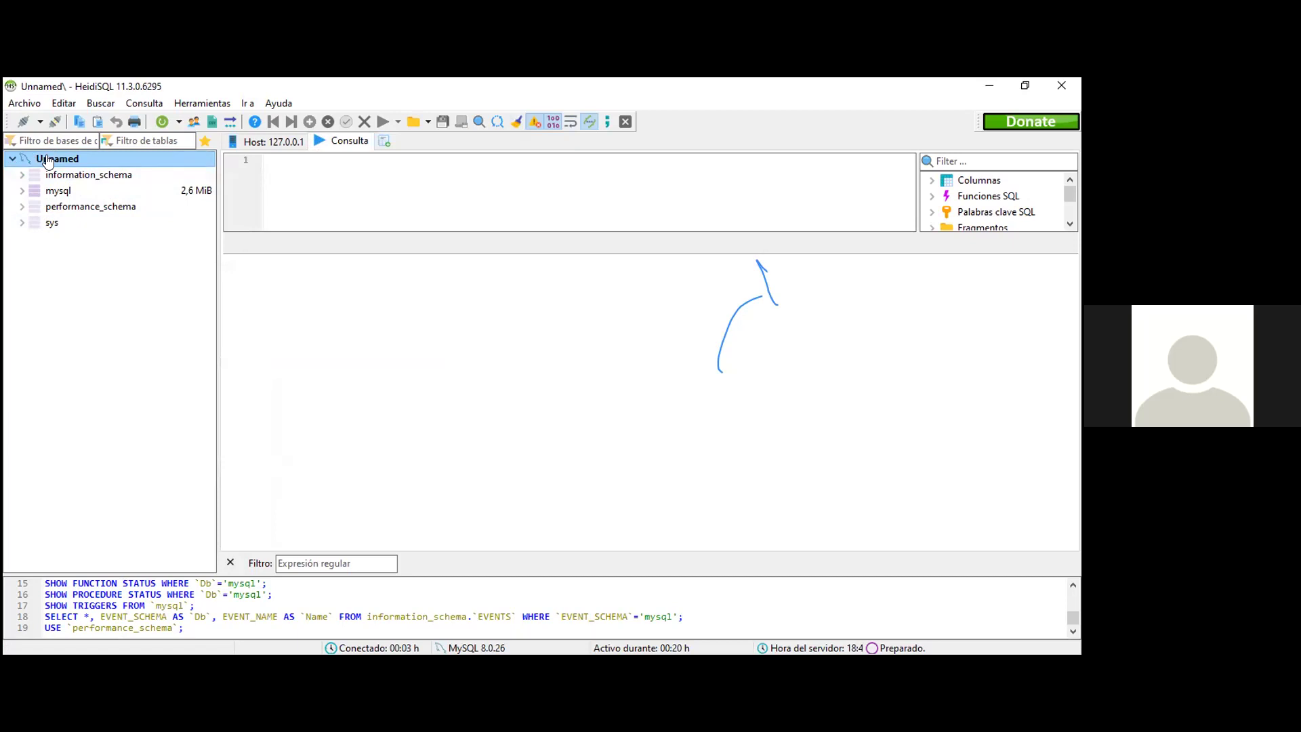
right_click(47, 161)
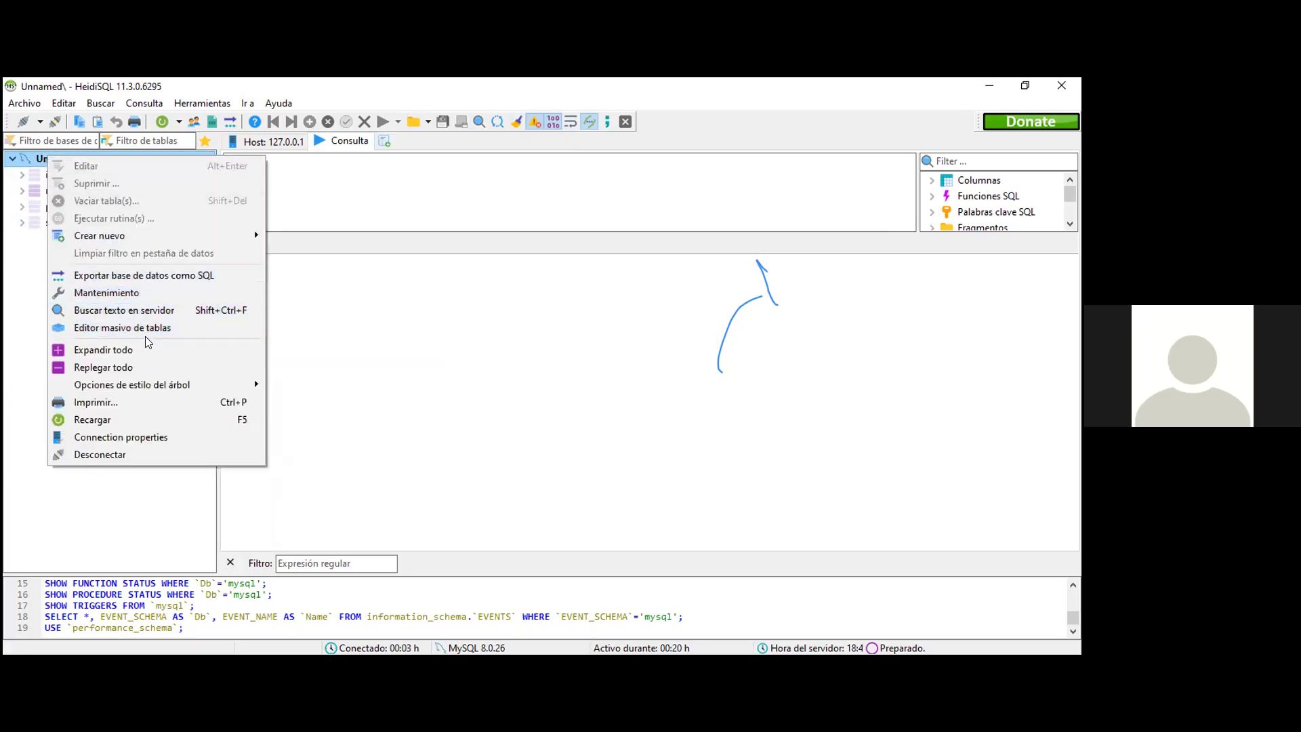
left_click(141, 238)
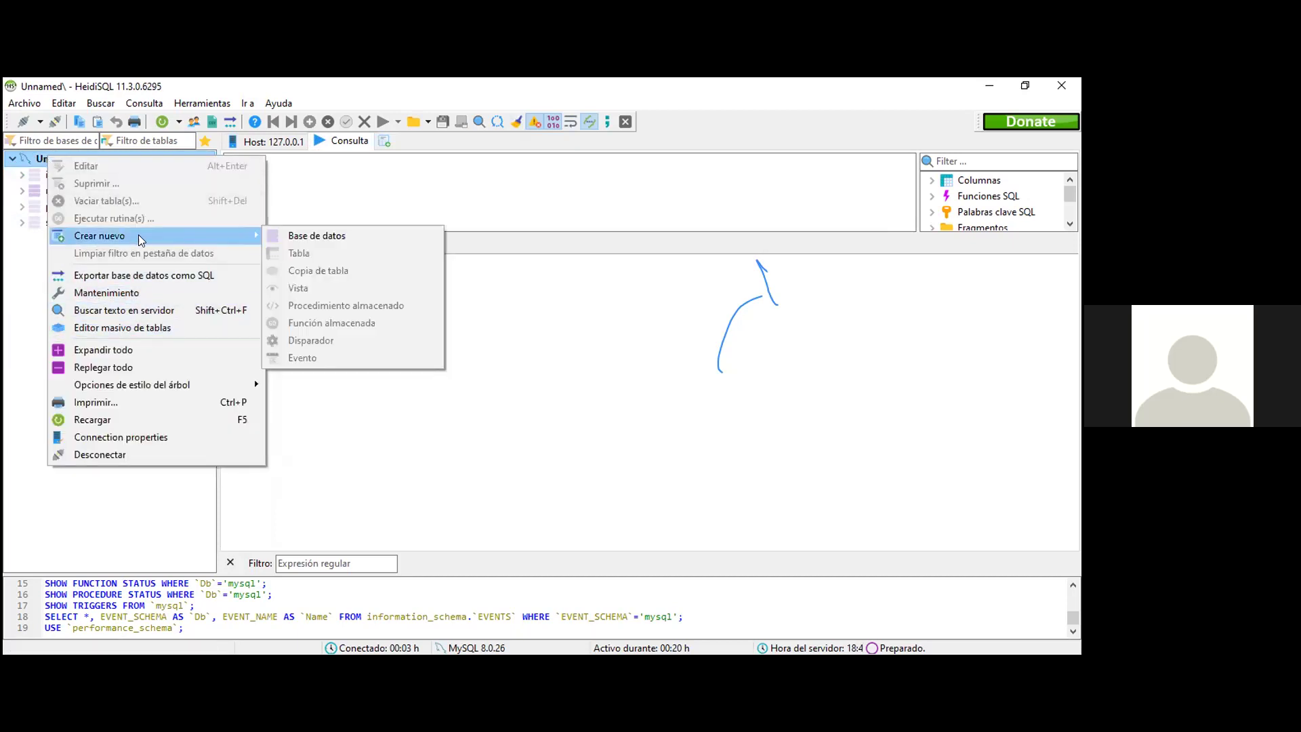
left_click(325, 237)
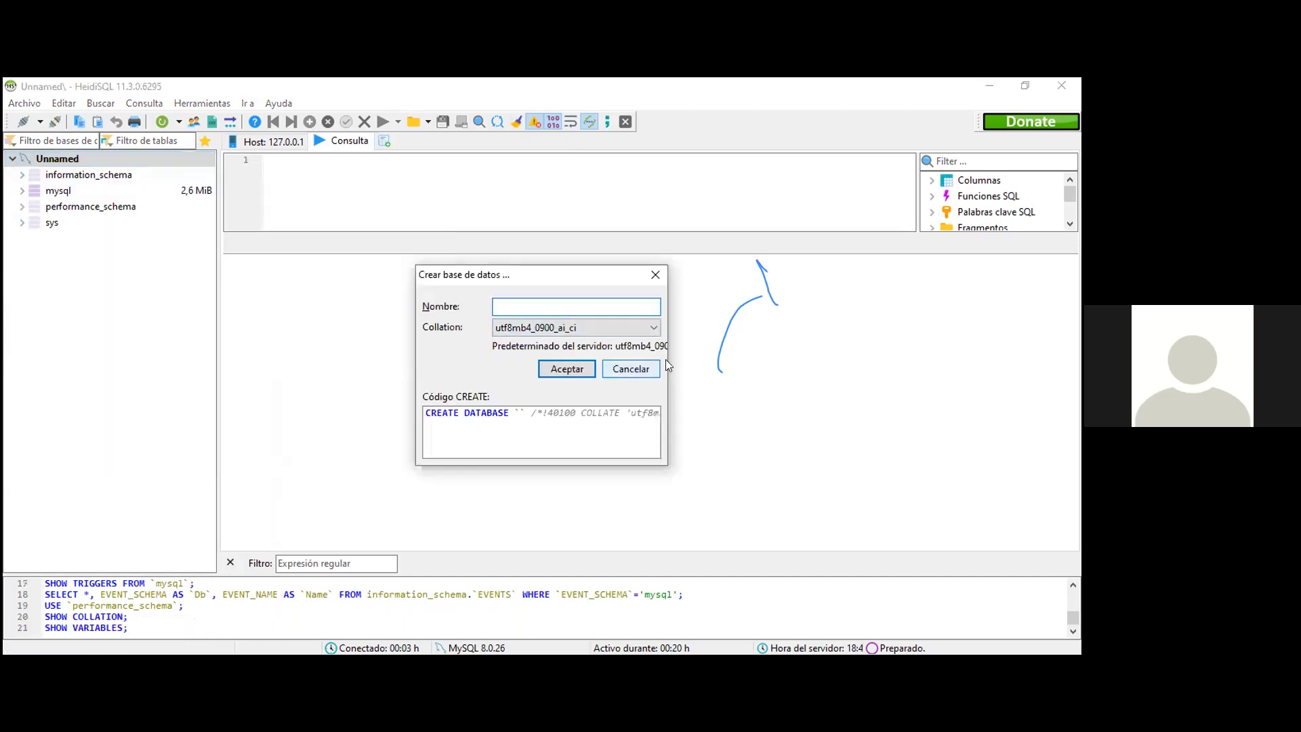
left_click(656, 275)
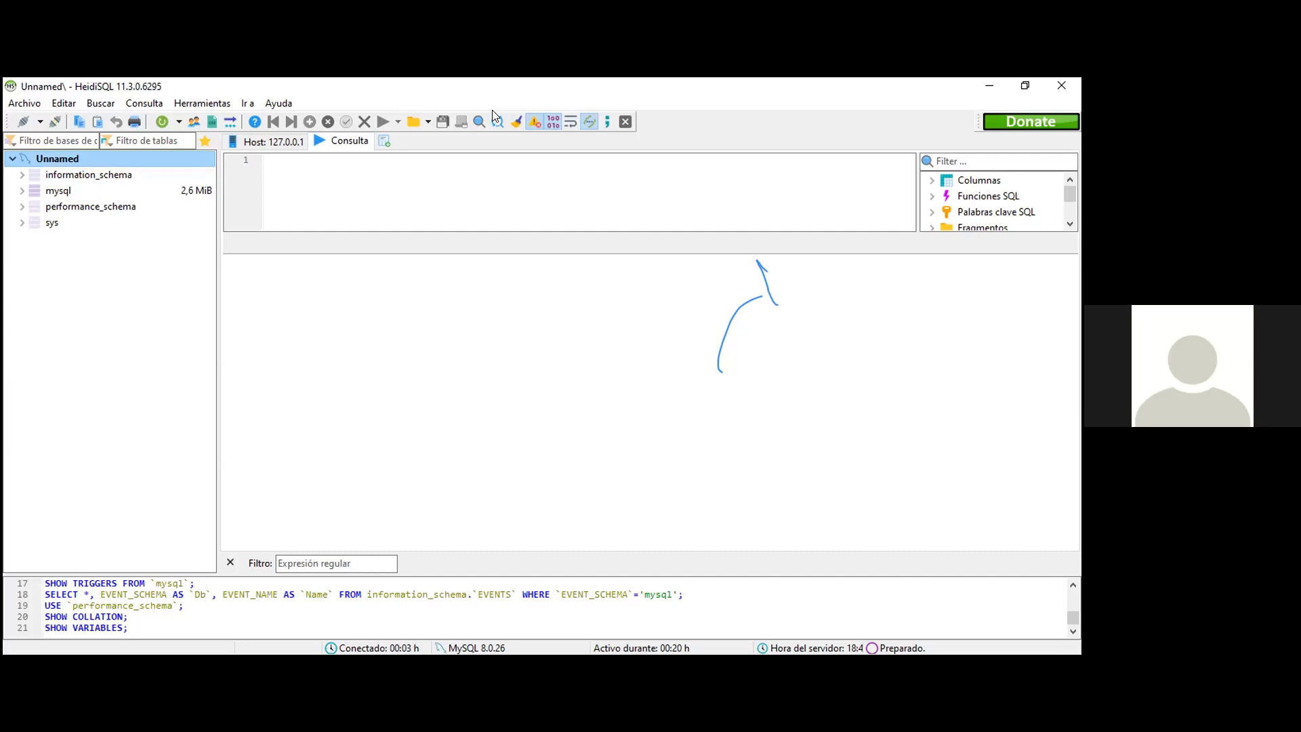
Expand mysql, scroll to the end of its tables, and open the user table
key("ctrl+shift+1")
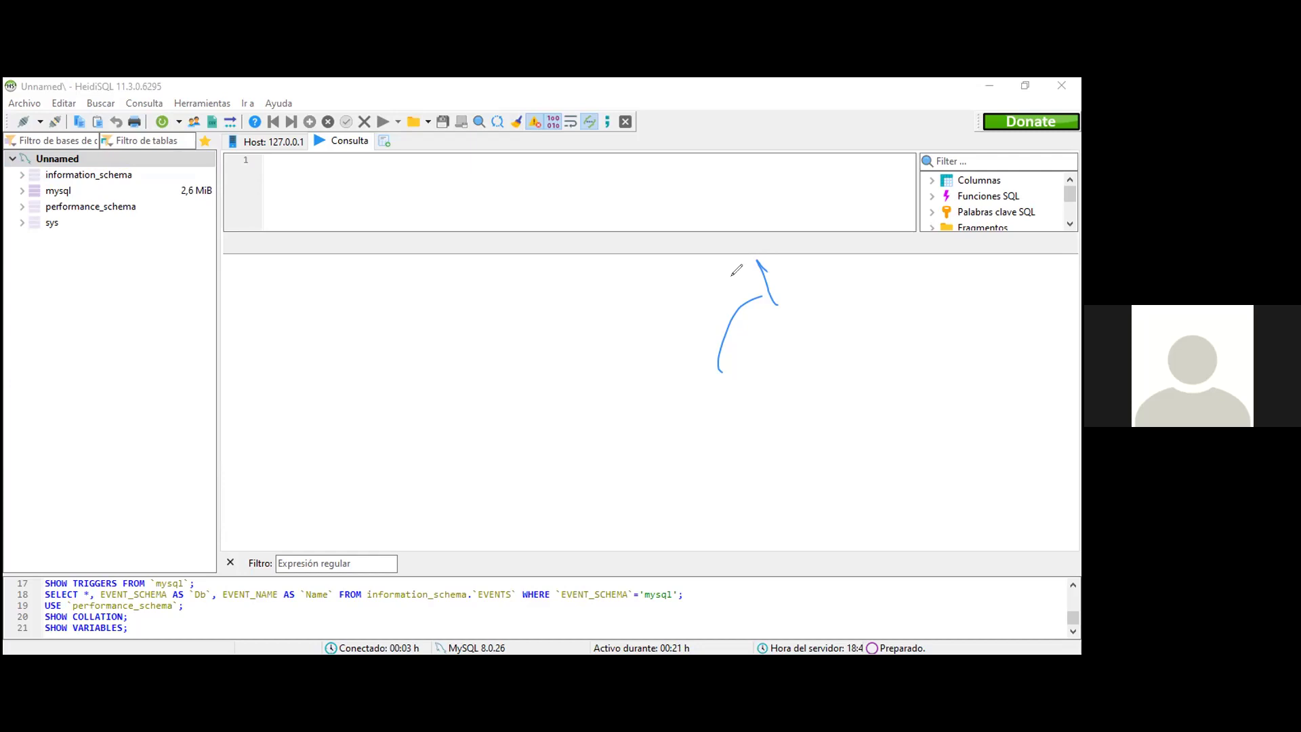
key("e")
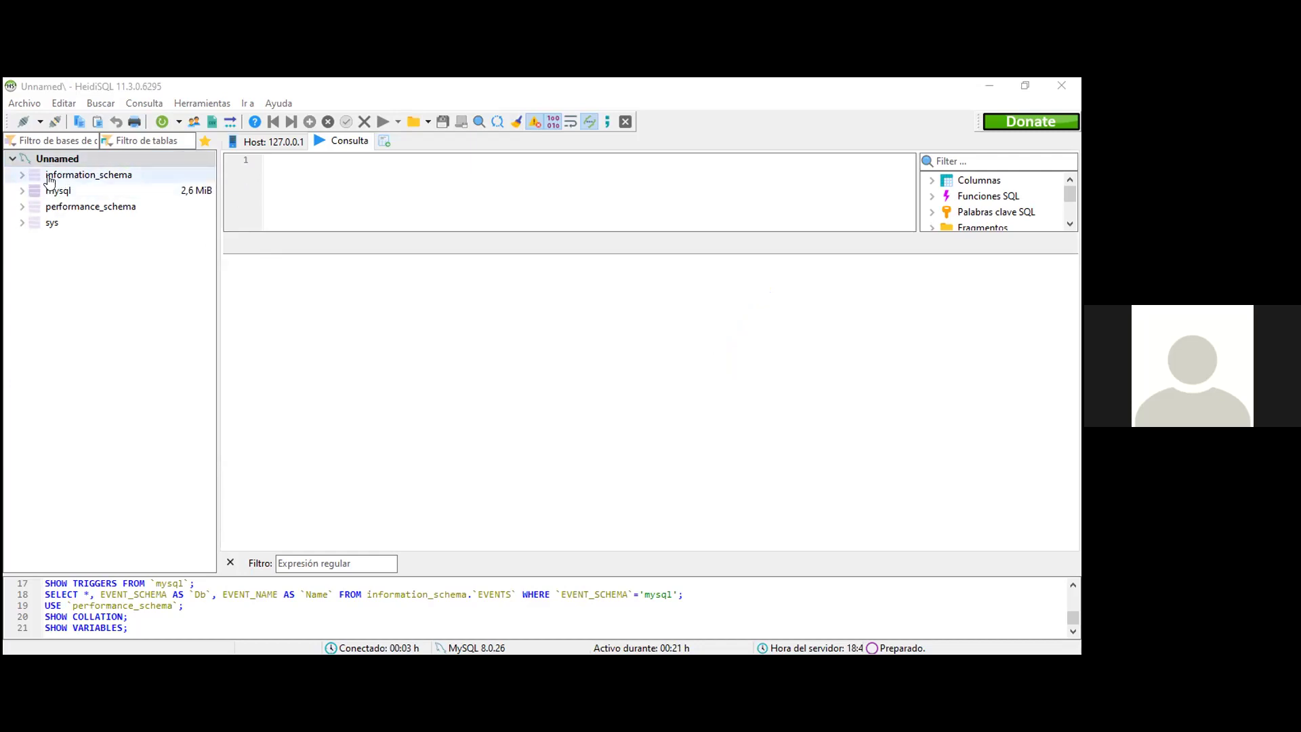
left_click(18, 192)
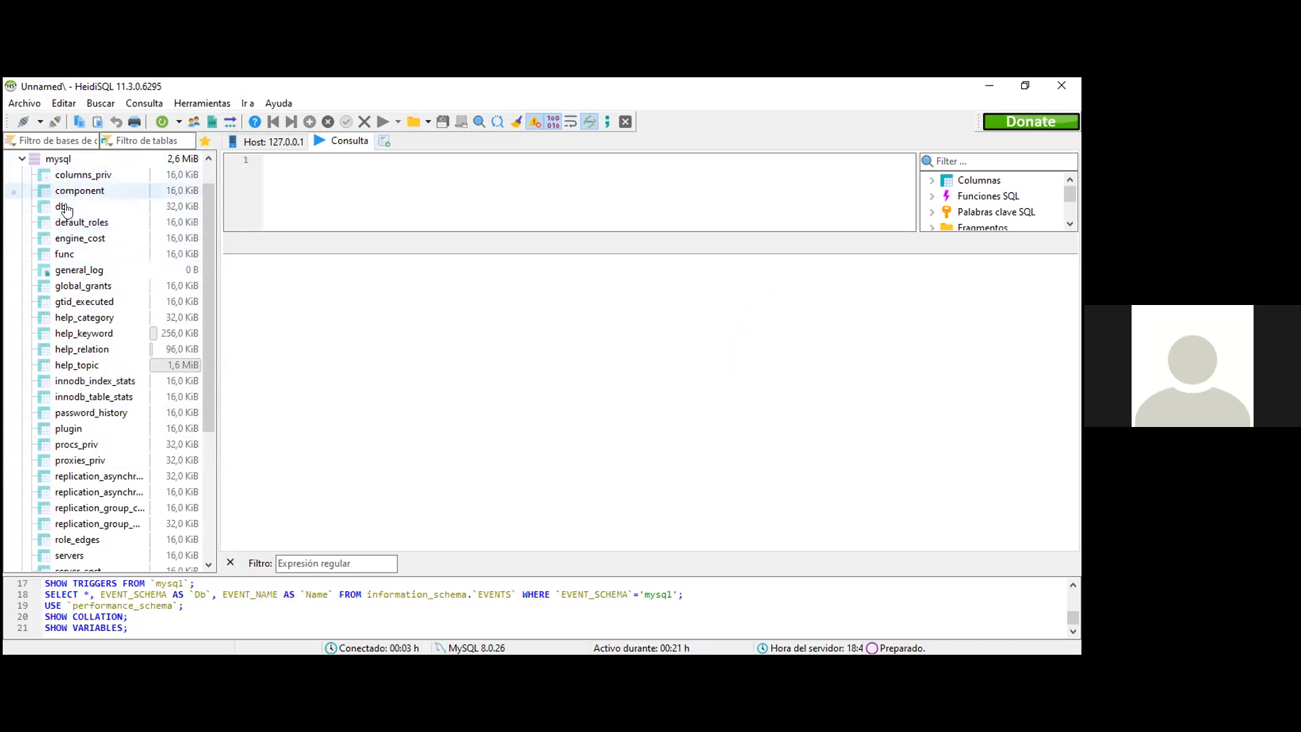
scroll(58, 290, "down", 3)
scroll(64, 299, "down", 2)
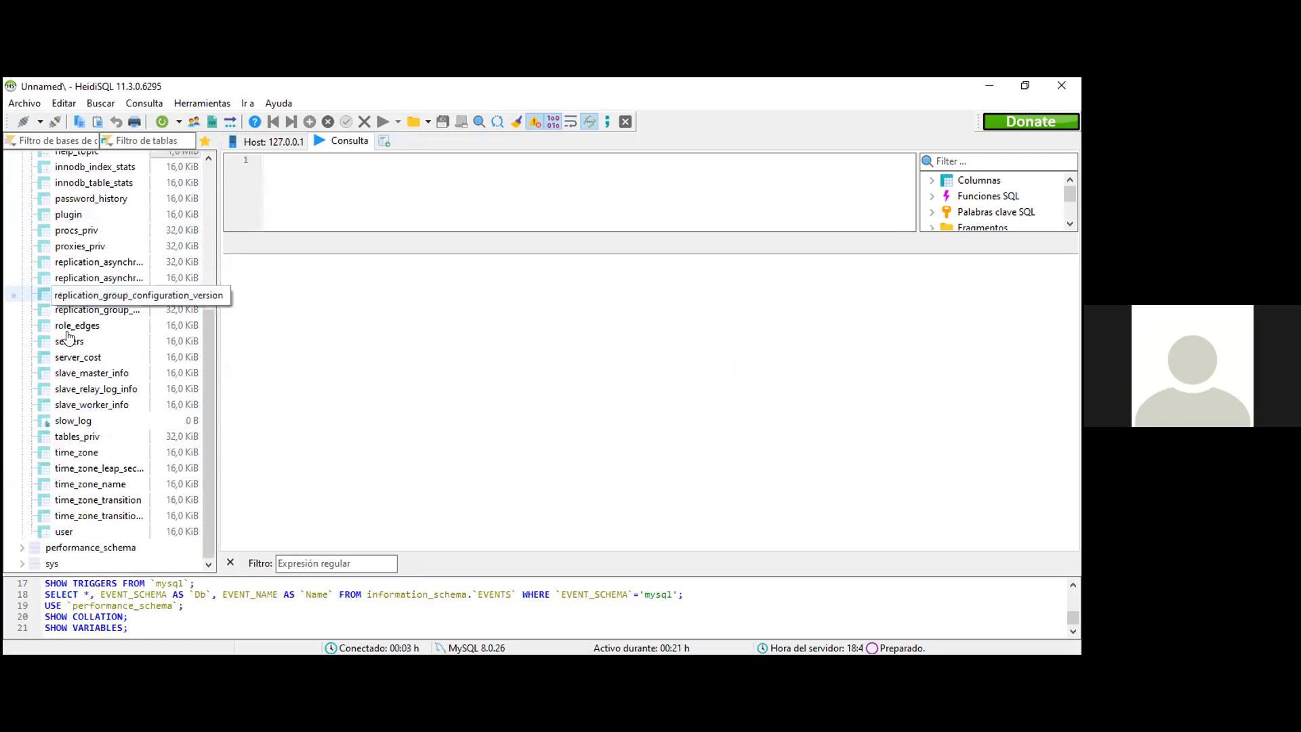
left_click(67, 532)
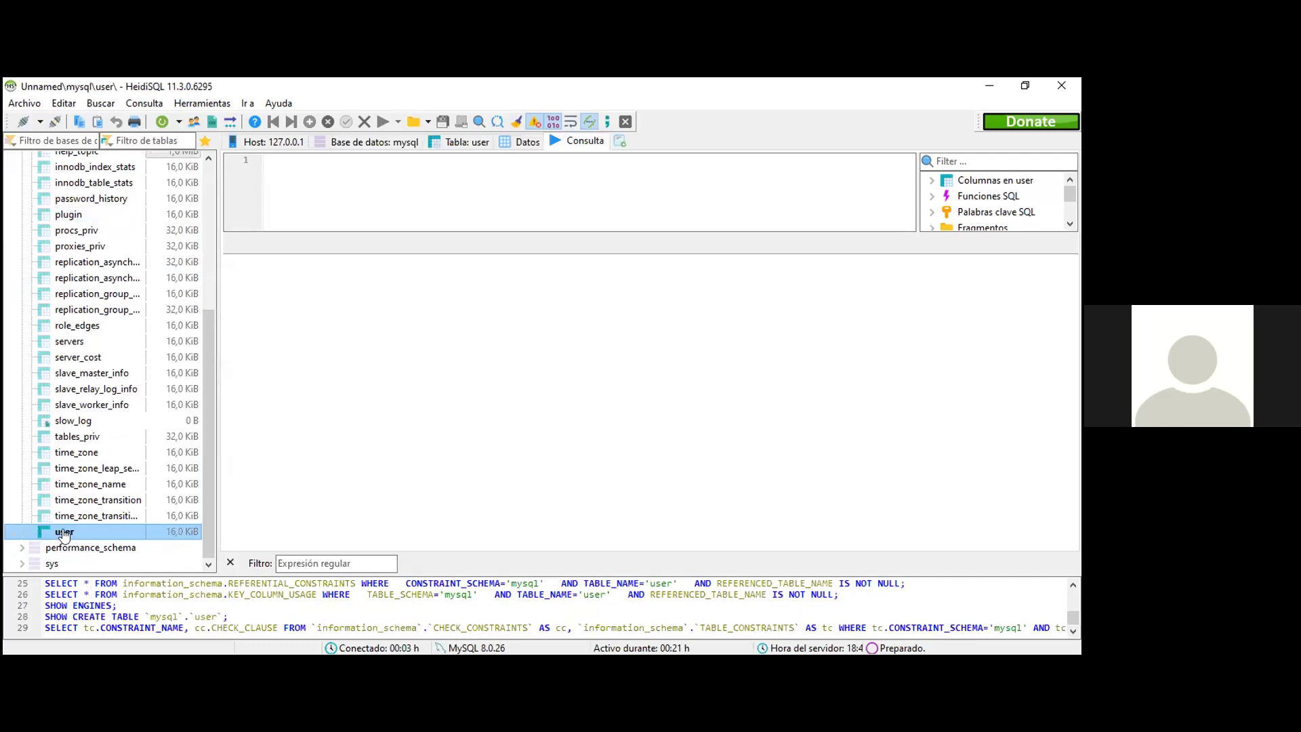
right_click(57, 534)
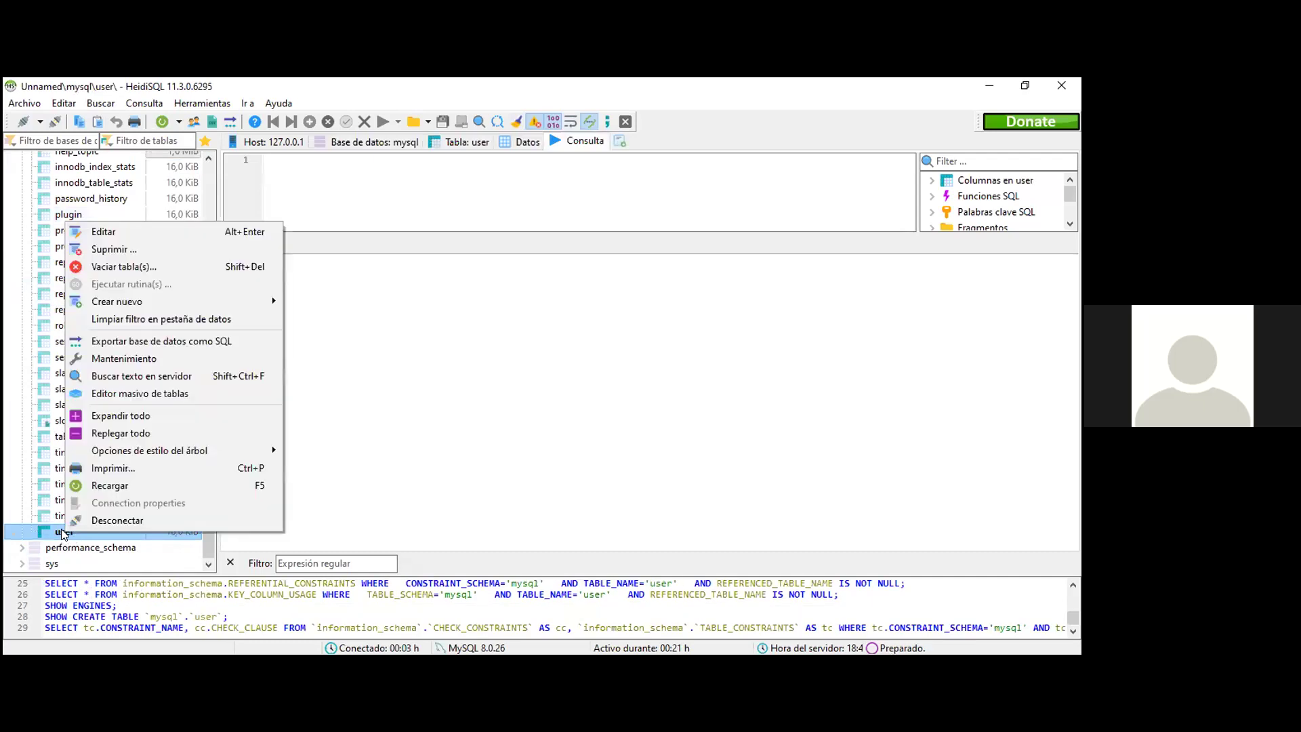
Run SELECT * FROM user, listing the user table's 4 rows and 51 columns
left_click(293, 160)
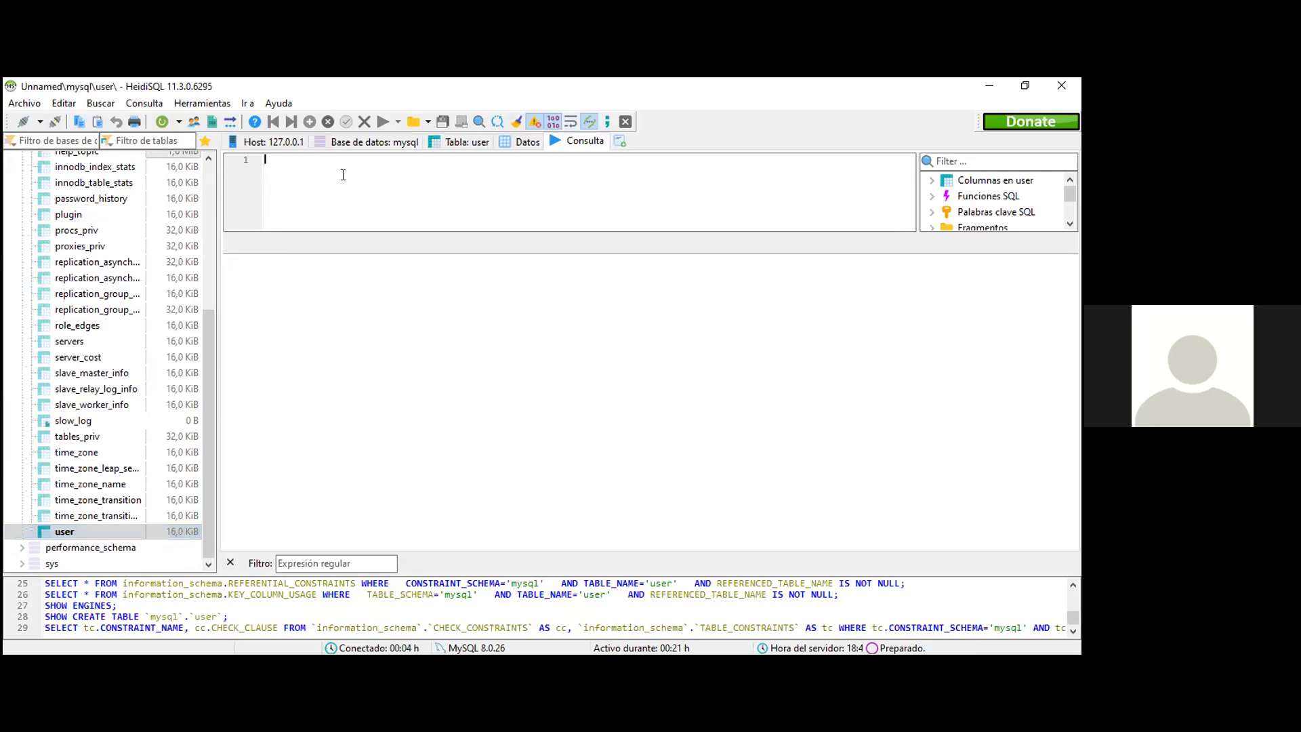
type("selc")
key("BackSpace")
type("ect")
type("* FROM ")
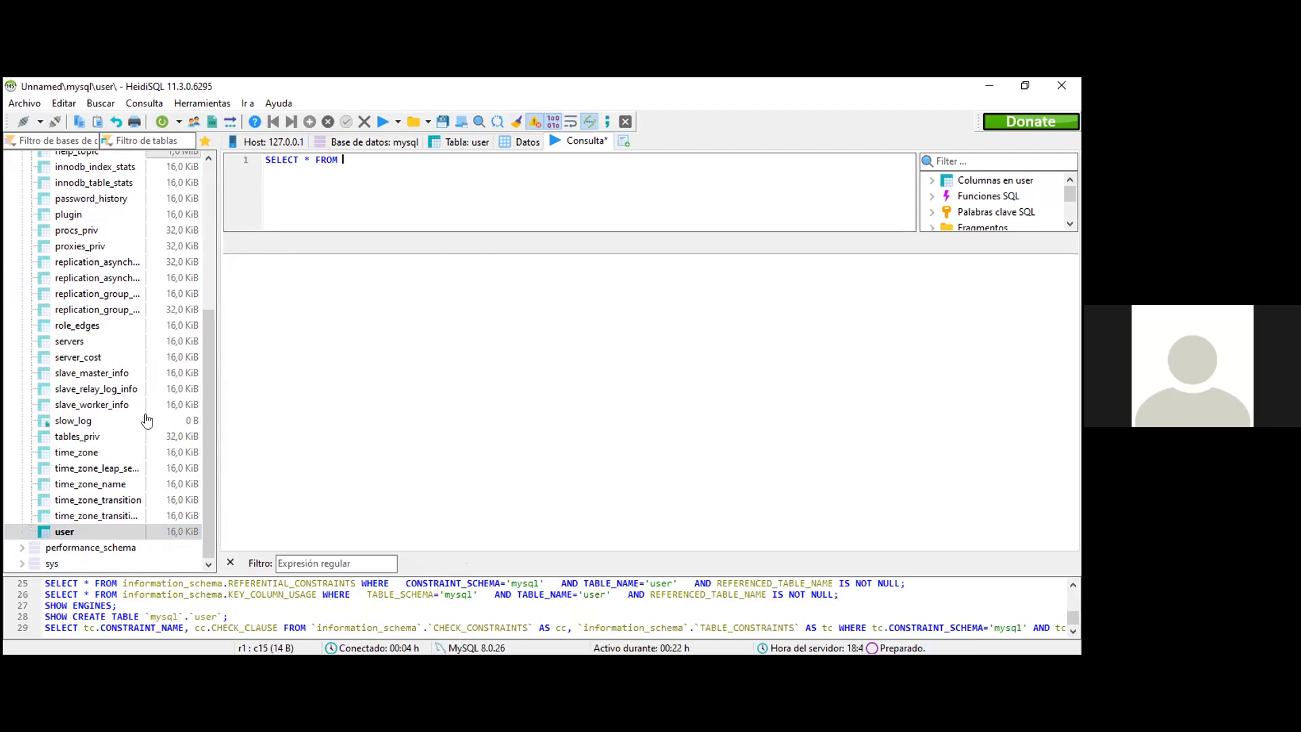
type("user")
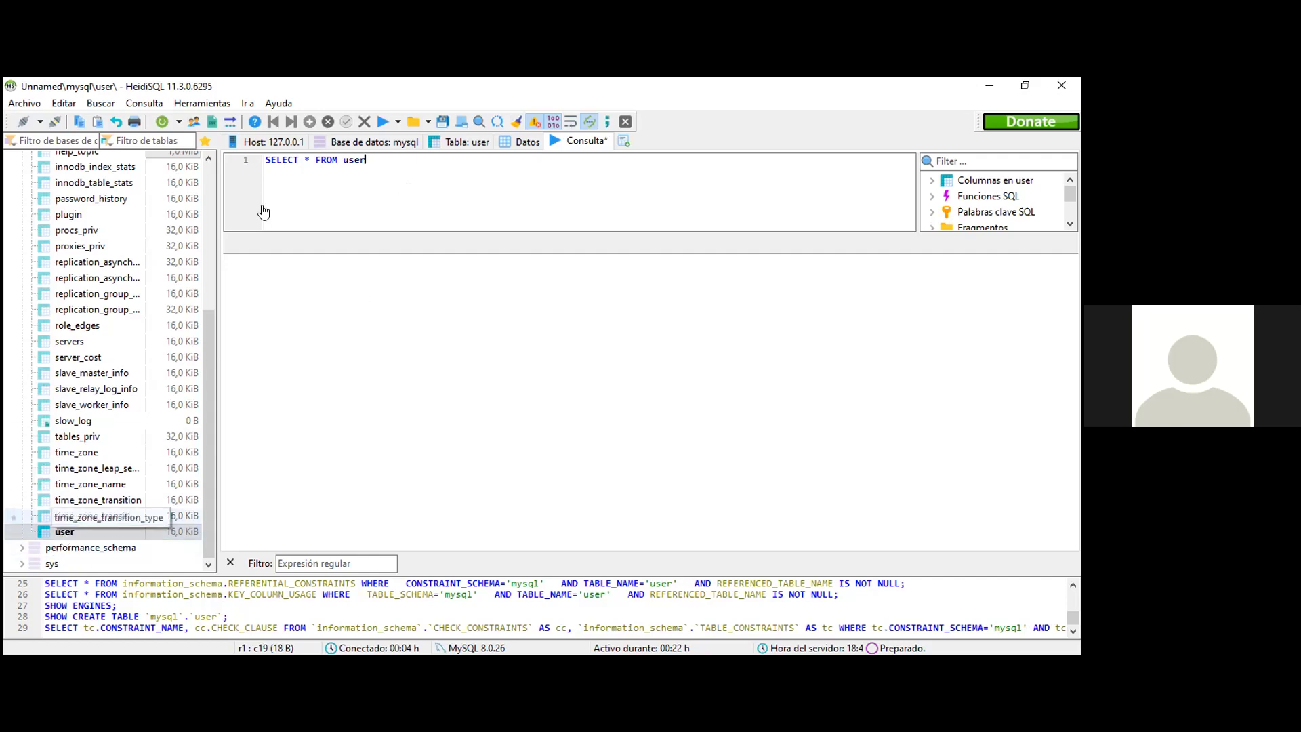
left_click(381, 118)
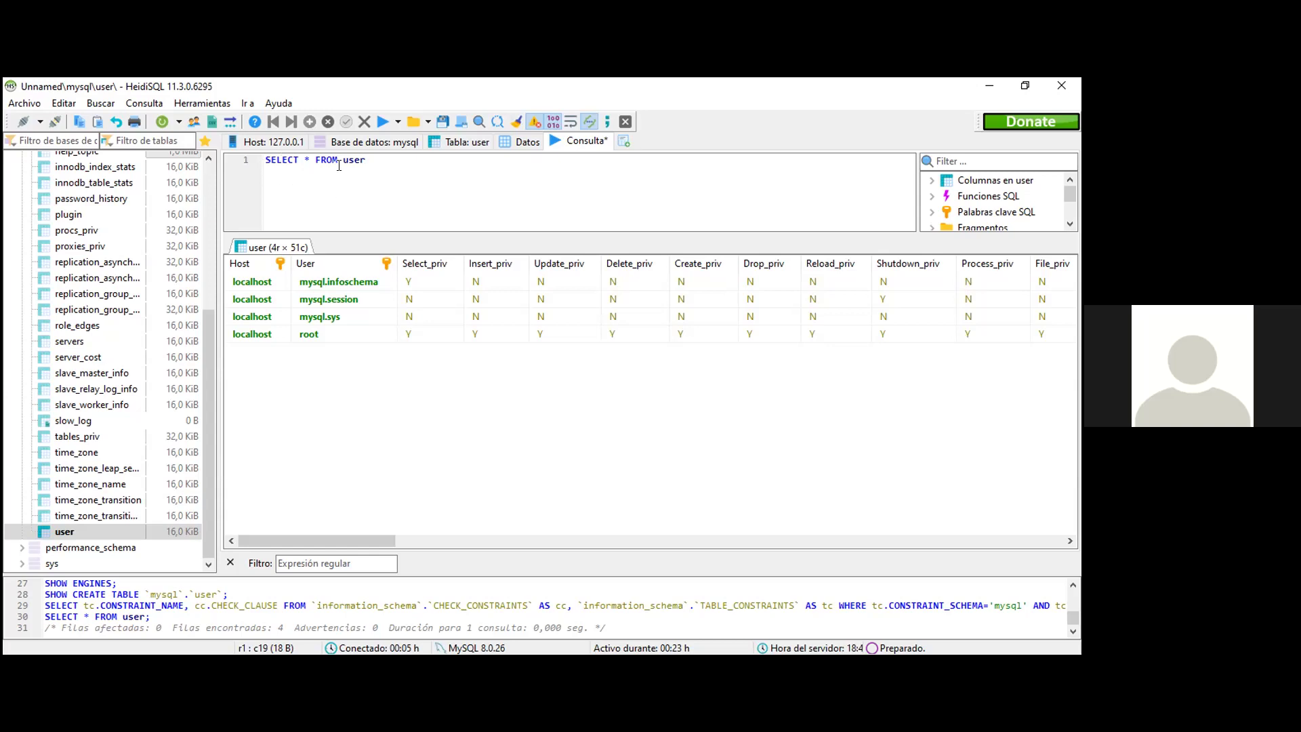
Retype the table name as USER and run SELECT * FROM USER
left_click_drag(299, 161, 264, 161)
left_click(373, 163)
key("BackSpace")
key("BackSpace")
key("BackSpace")
key("BackSpace")
type("user")
key("BackSpace")
key("BackSpace")
key("BackSpace")
key("BackSpace")
type("USER")
left_click(376, 122)
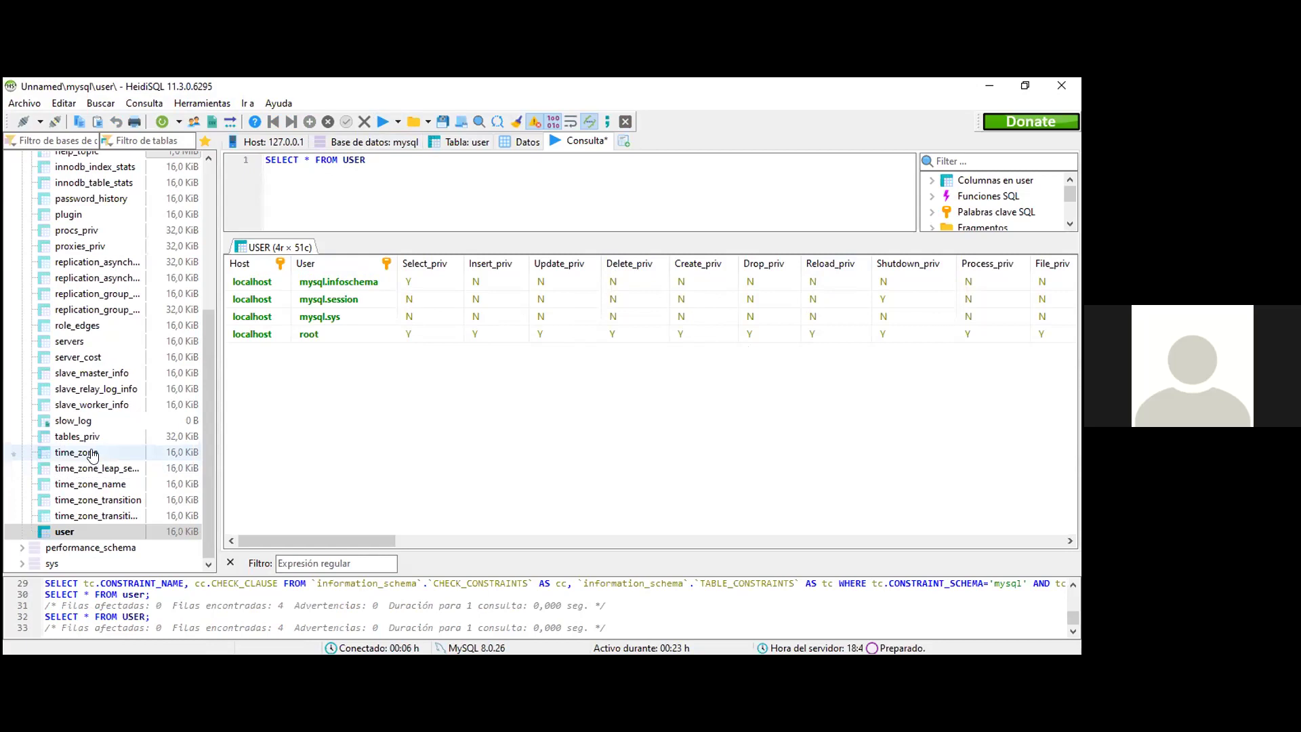
Change the query's table from USER to servers without running it
left_click(380, 154)
key("BackSpace")
key("BackSpace")
key("BackSpace")
key("BackSpace")
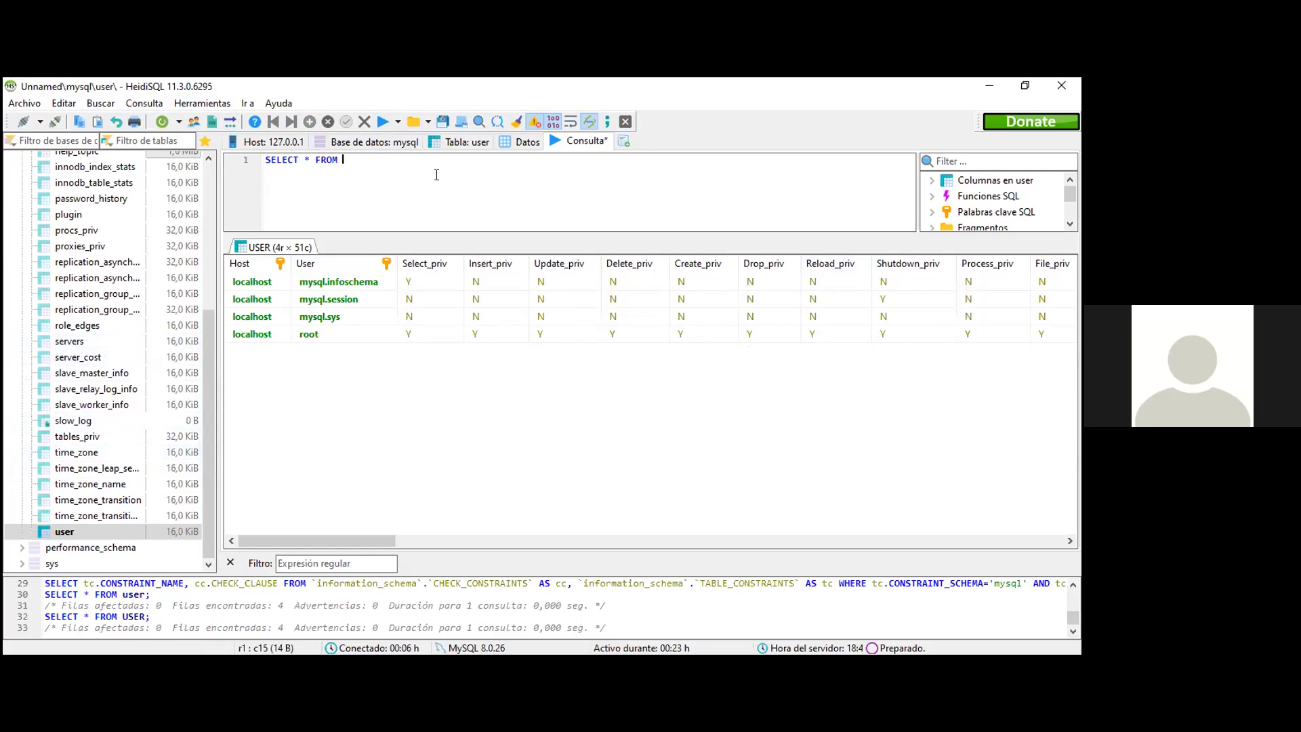
type("servers")
key("Return")
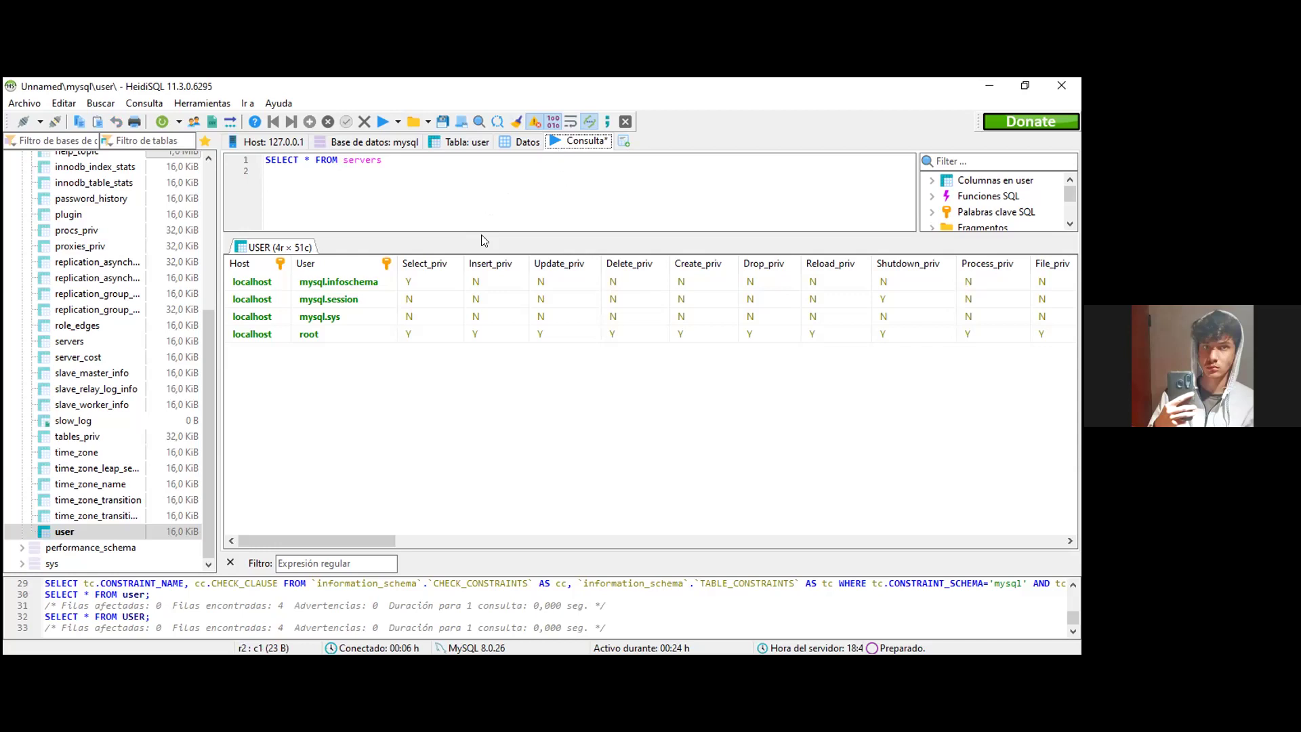
Run the query on servers, then on serversd, dismiss the missing-table error and restore servers
left_click(381, 120)
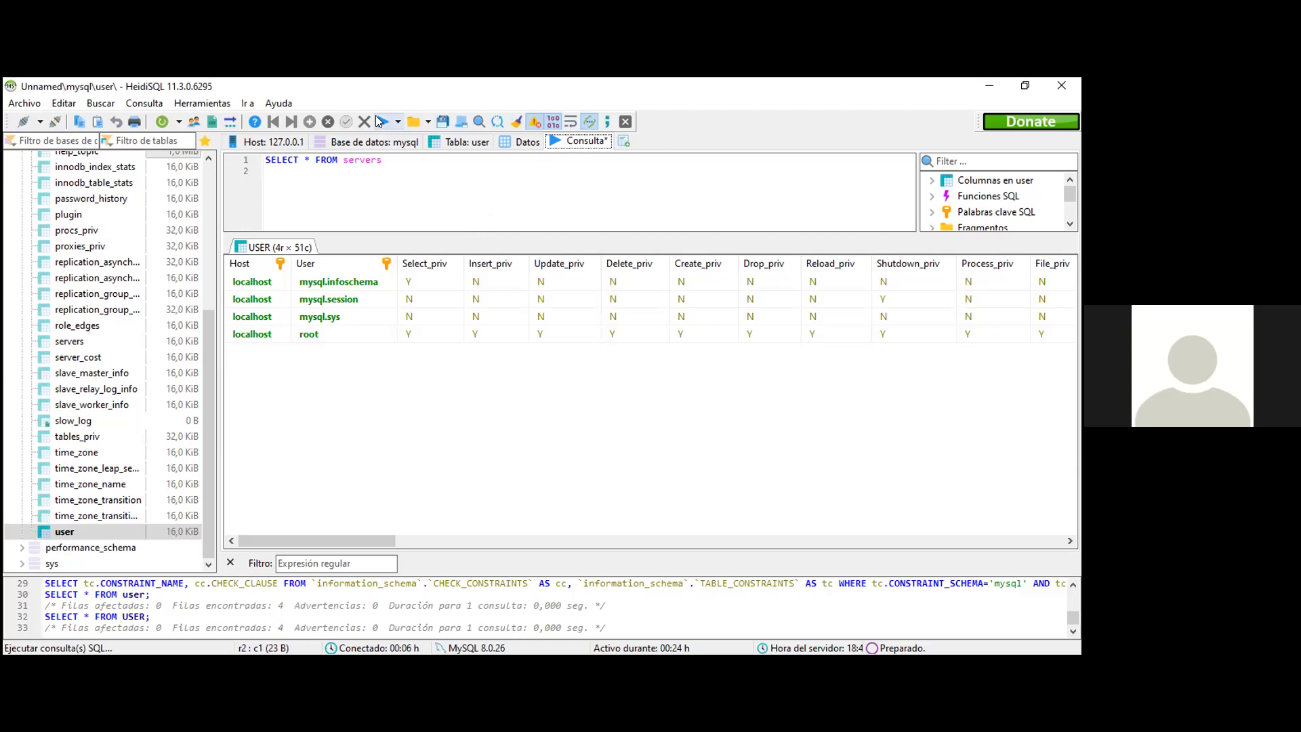
left_click(395, 162)
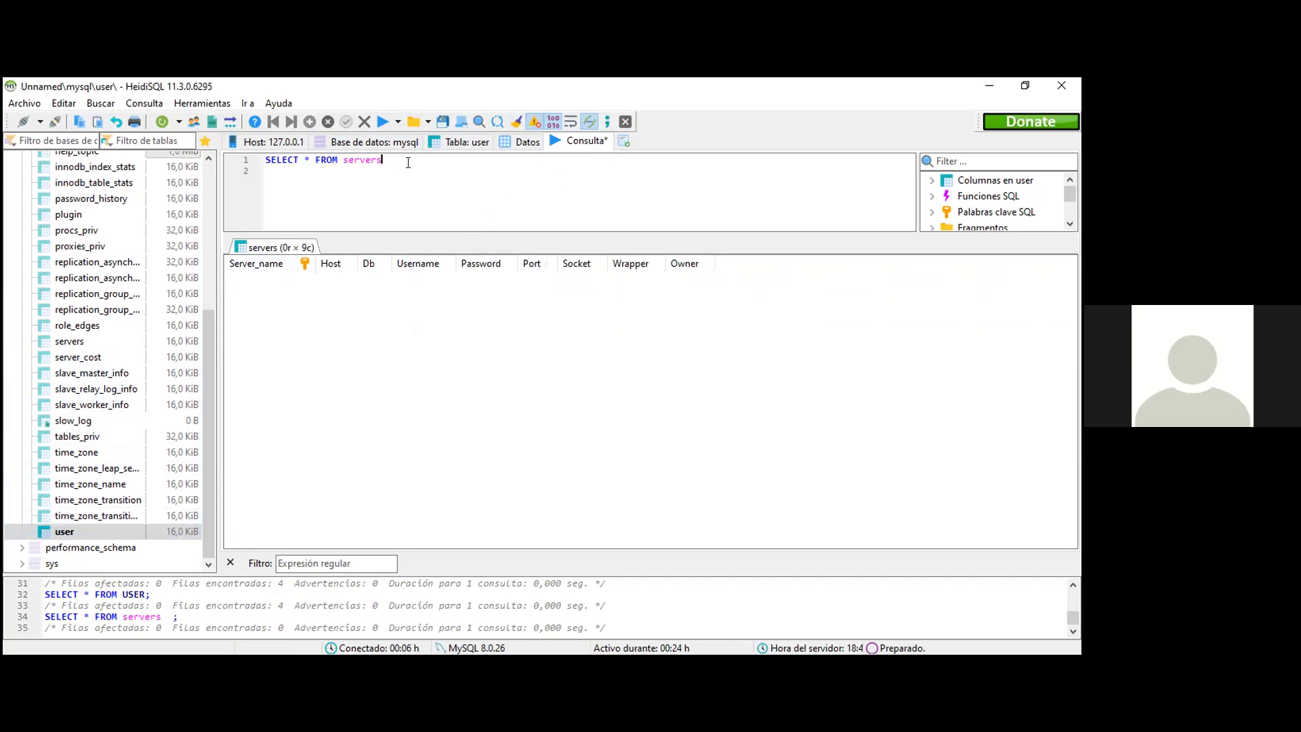
type("d")
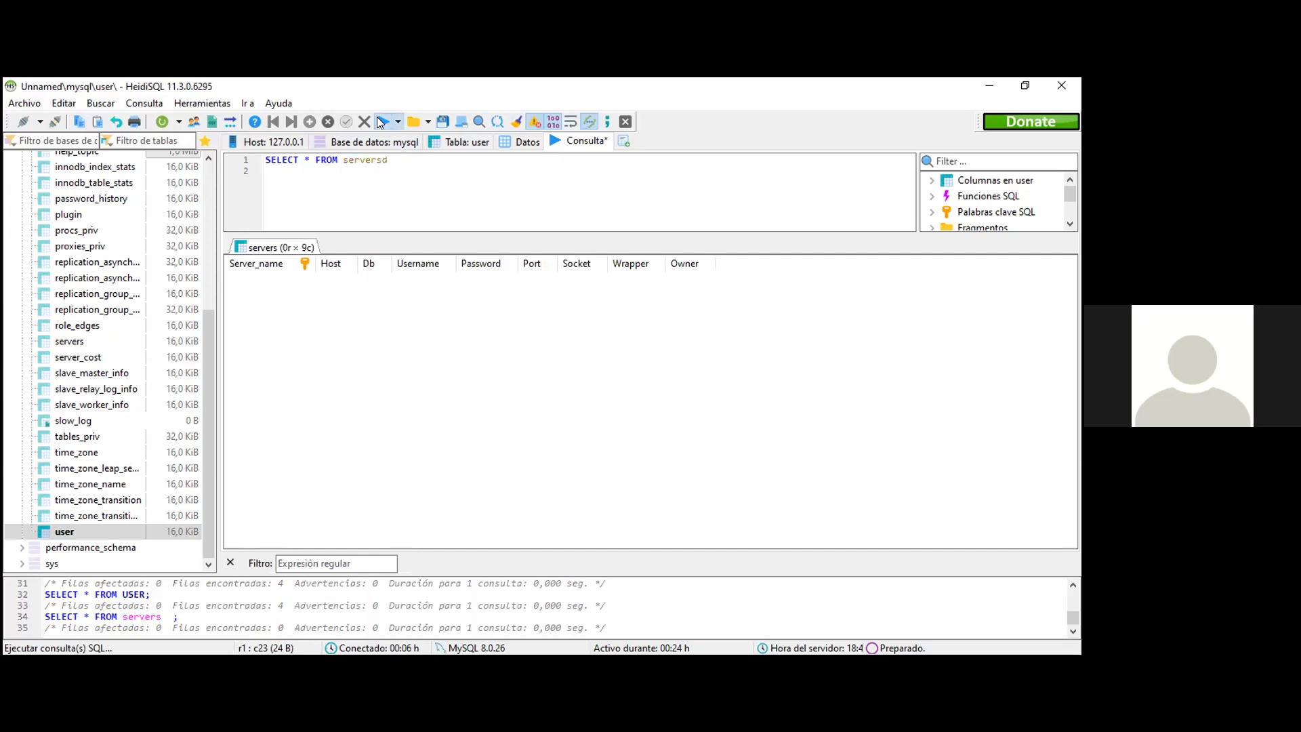
left_click(382, 121)
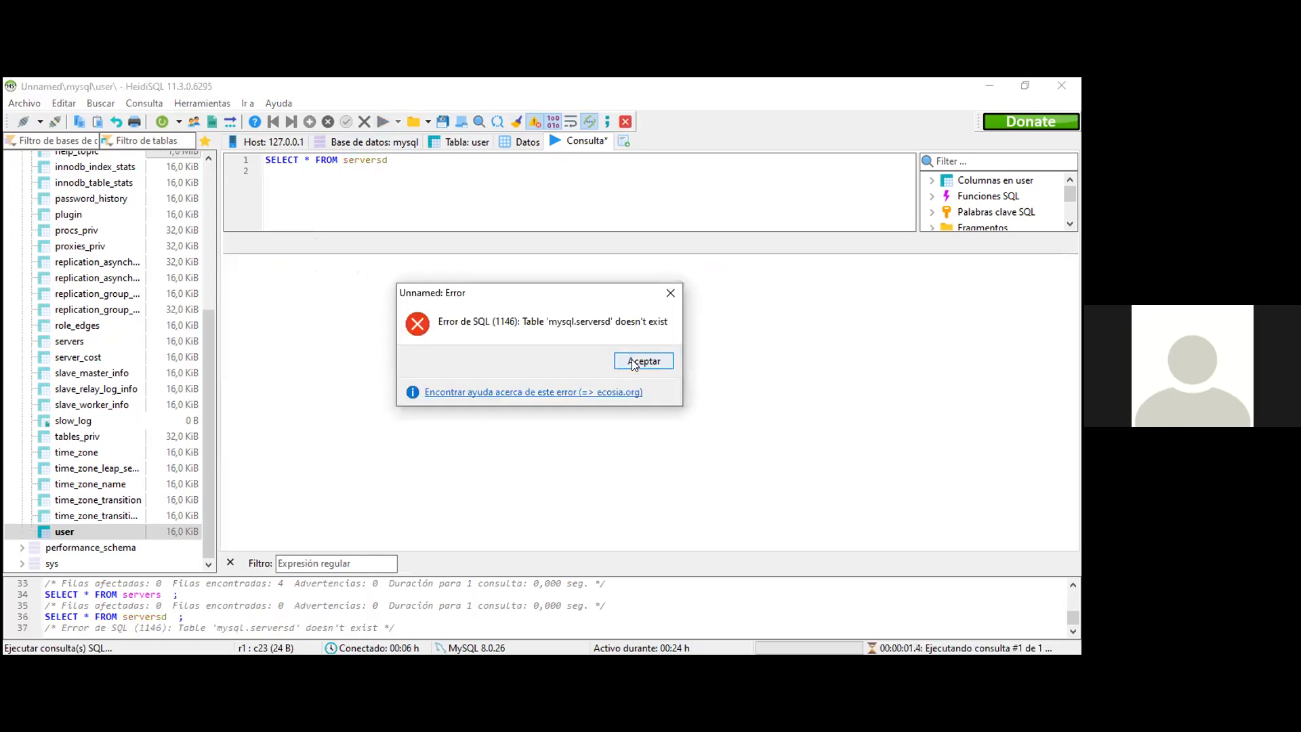
left_click(634, 364)
key("BackSpace")
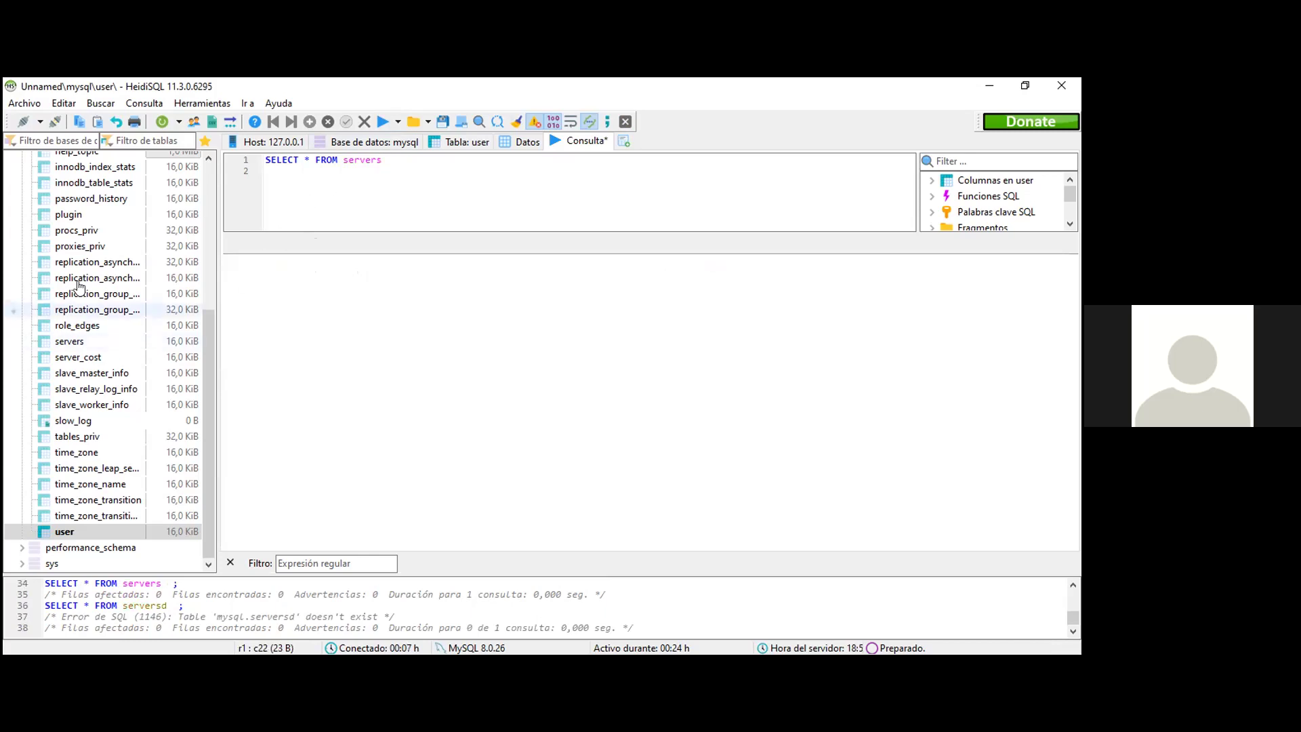
Make columns_priv in the mysql database the current table and collapse mysql
scroll(78, 264, "up", 5)
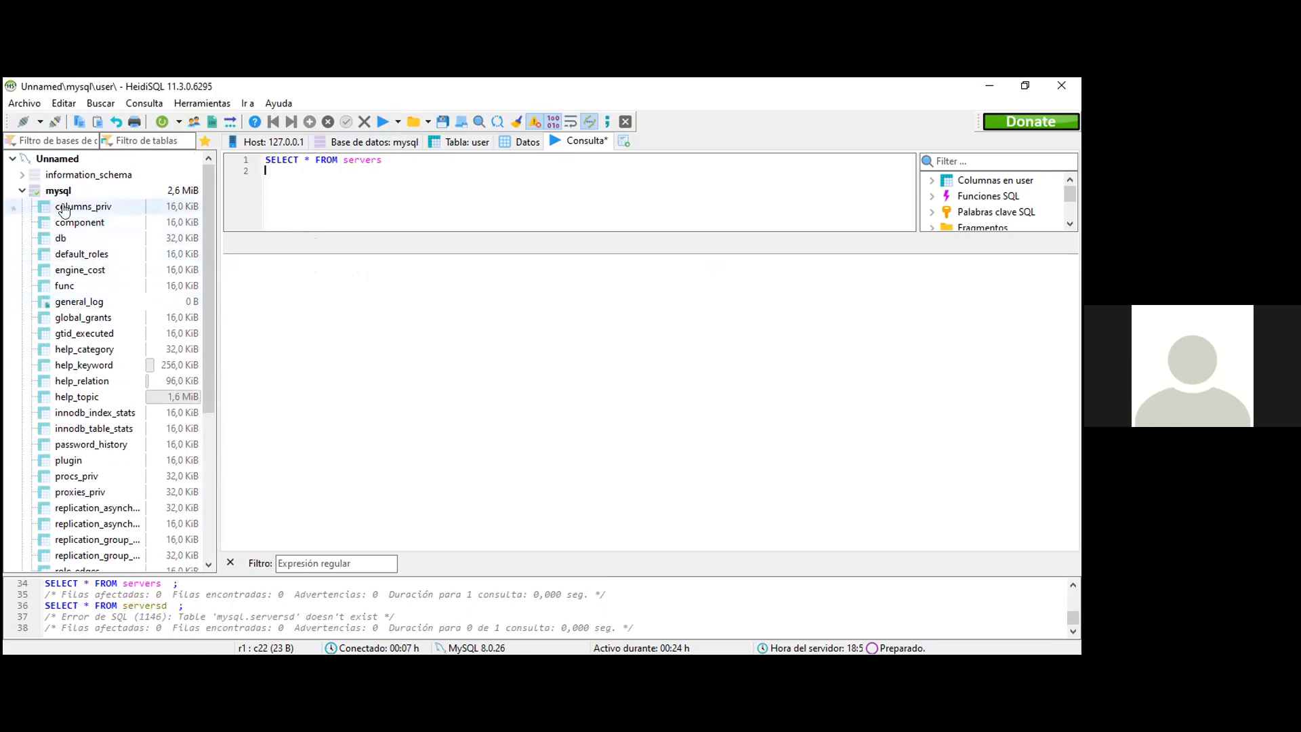
left_click(79, 208)
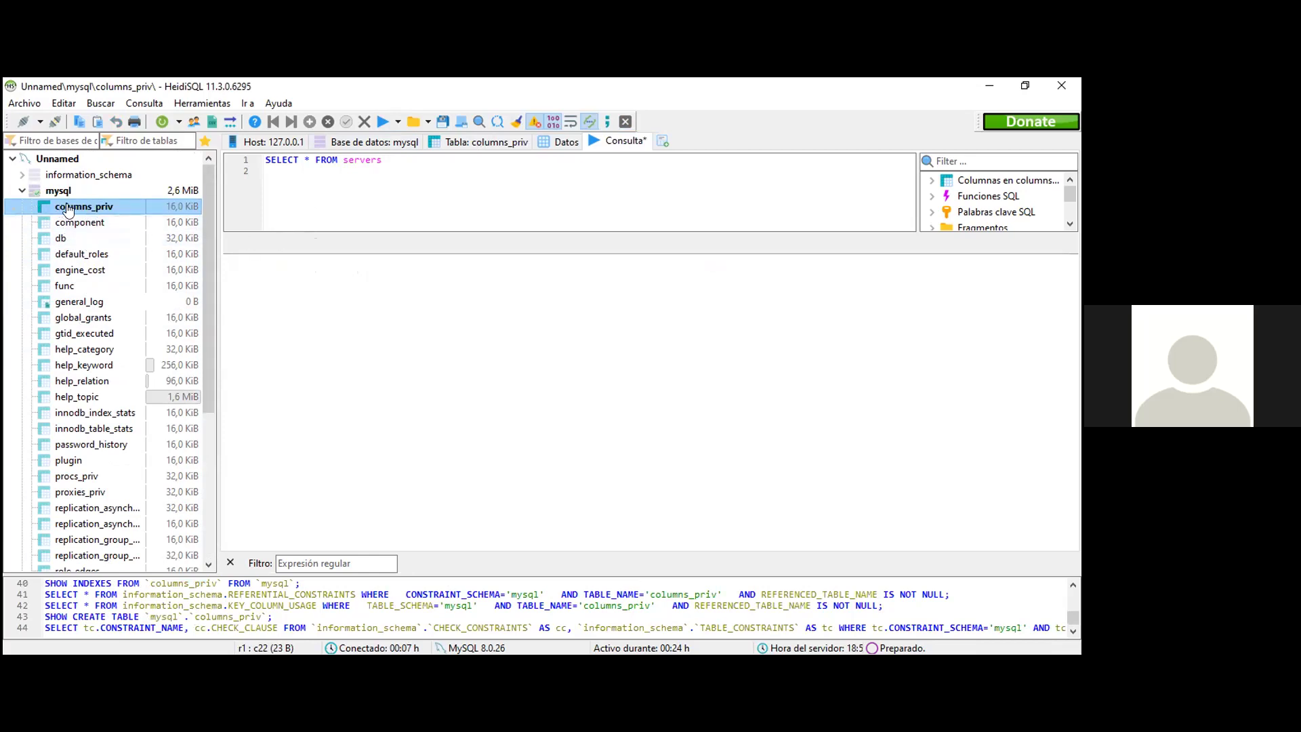
left_click(22, 191)
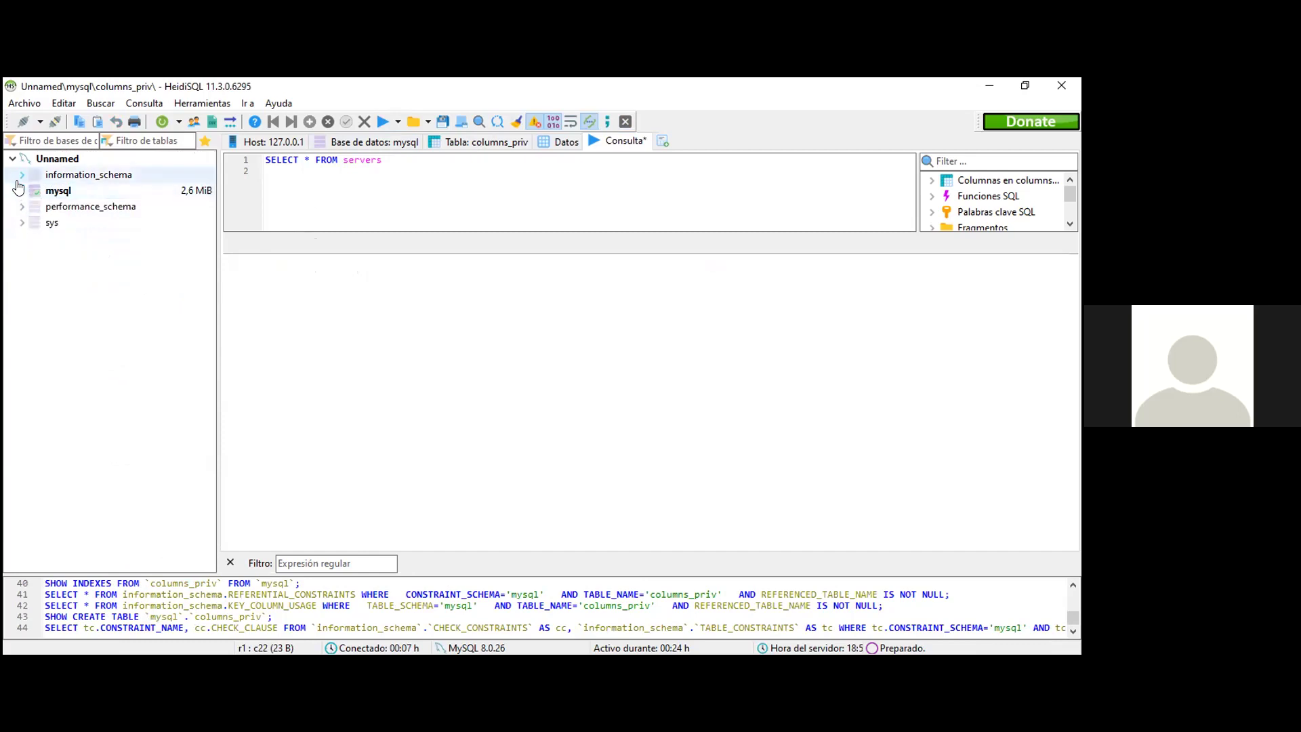
Expand and collapse information_schema and performance_schema, then expand mysql again
left_click(22, 175)
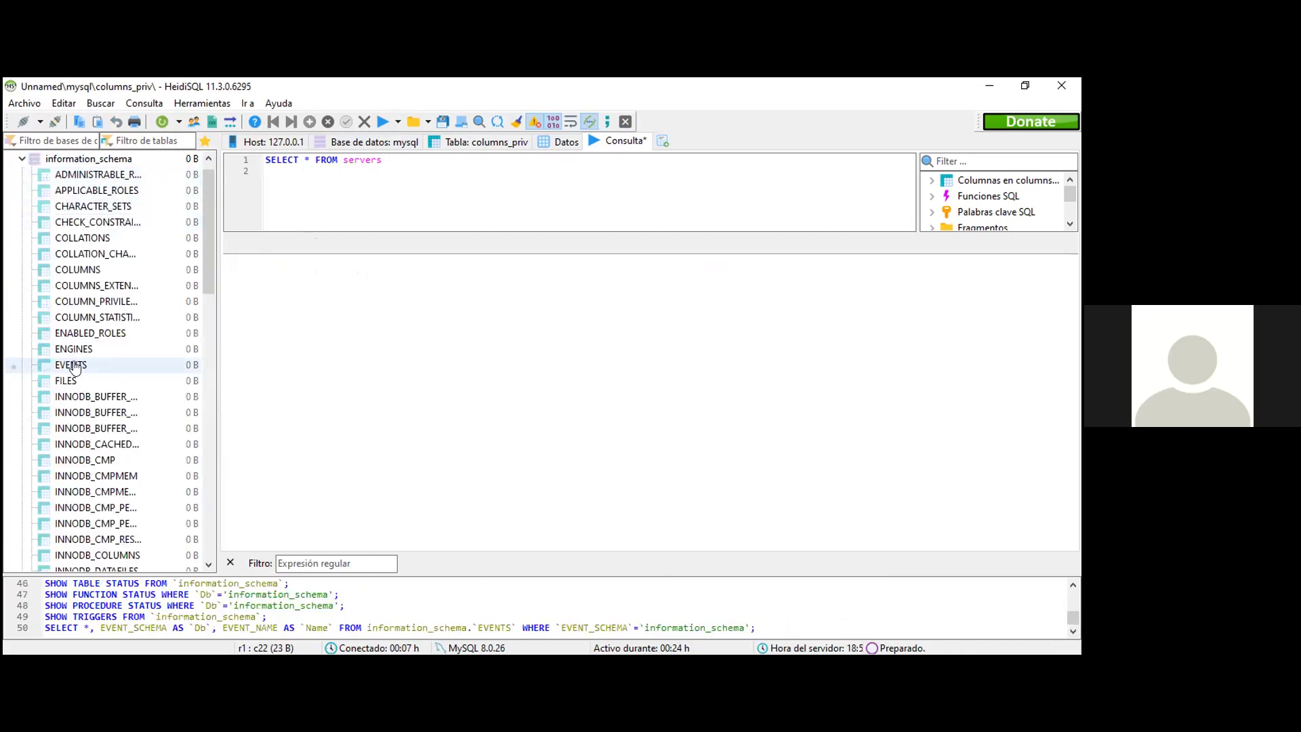
scroll(82, 369, "down", 10)
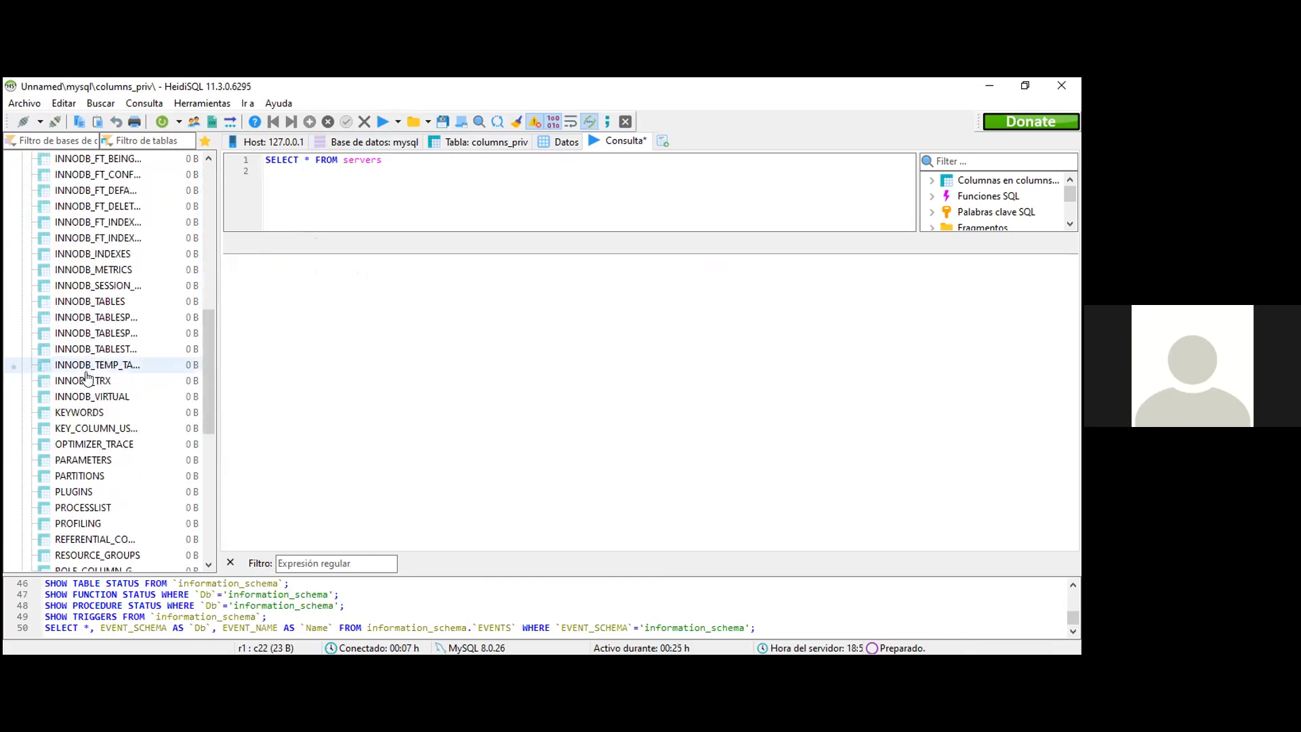
scroll(86, 377, "down", 9)
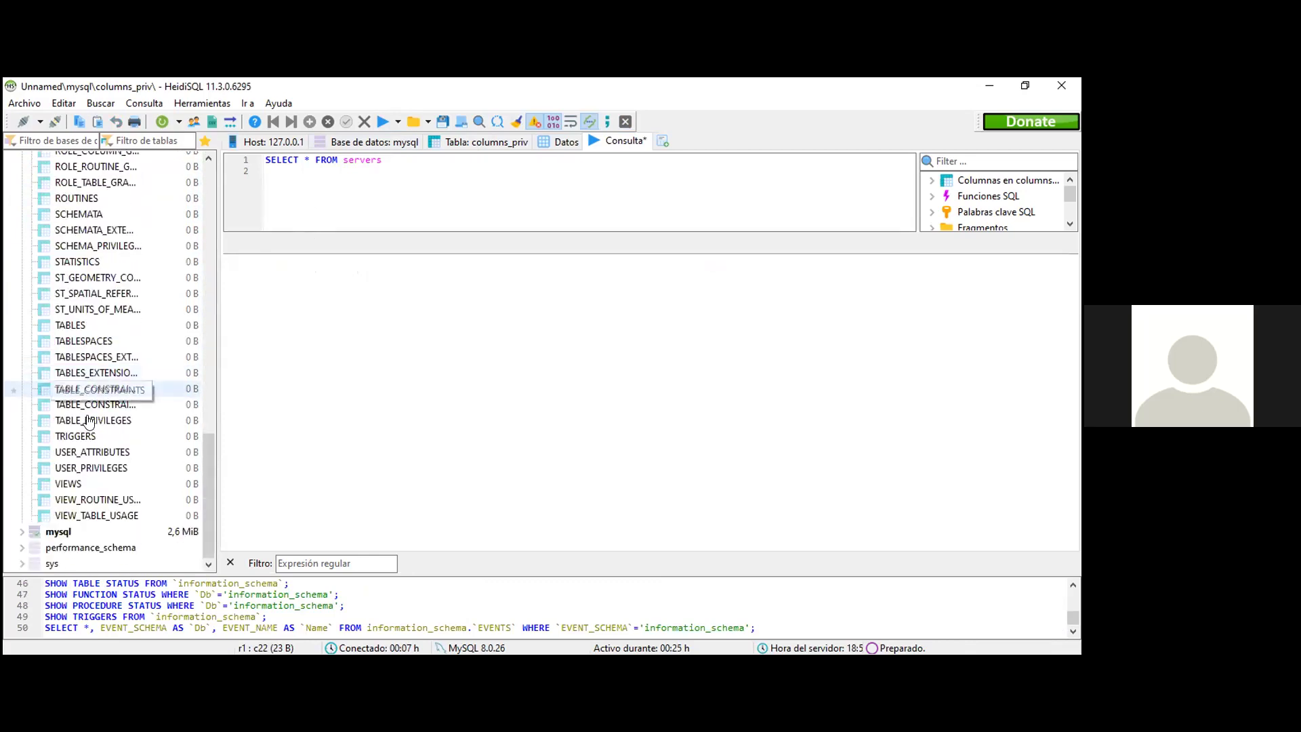
scroll(80, 379, "up", 20)
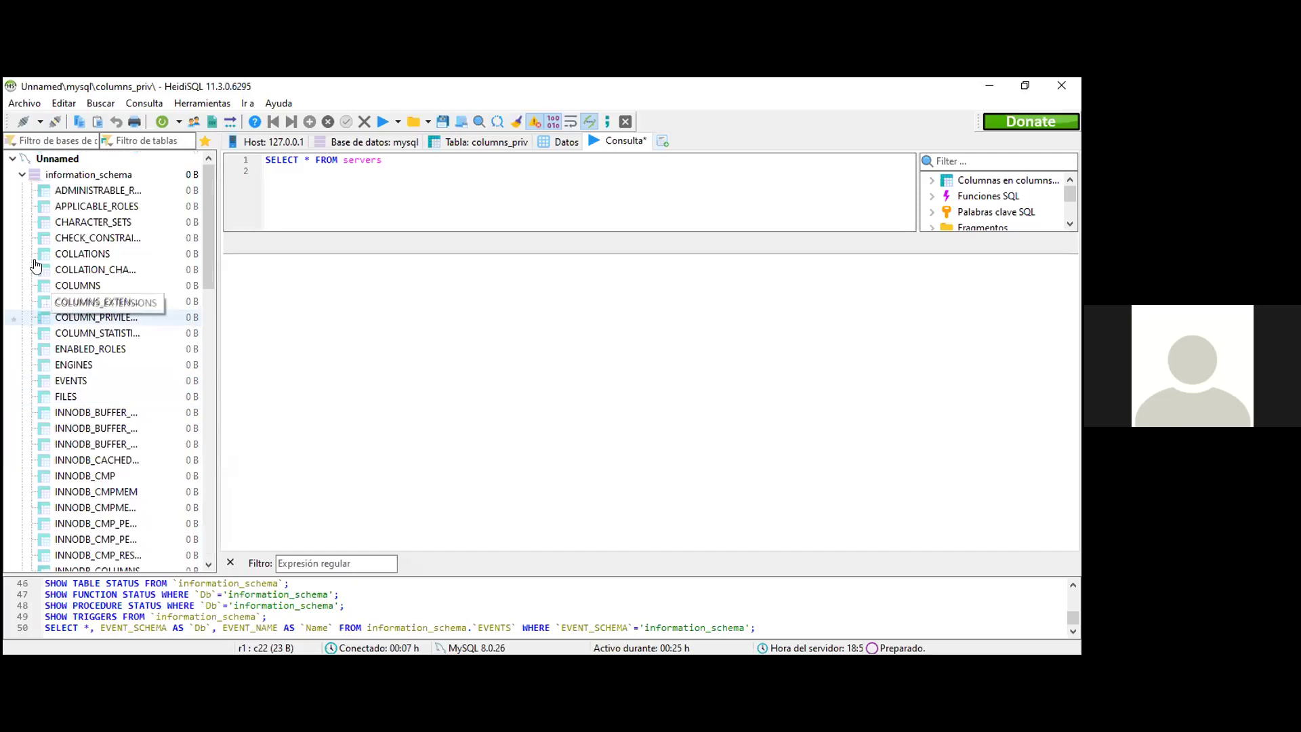
left_click(23, 175)
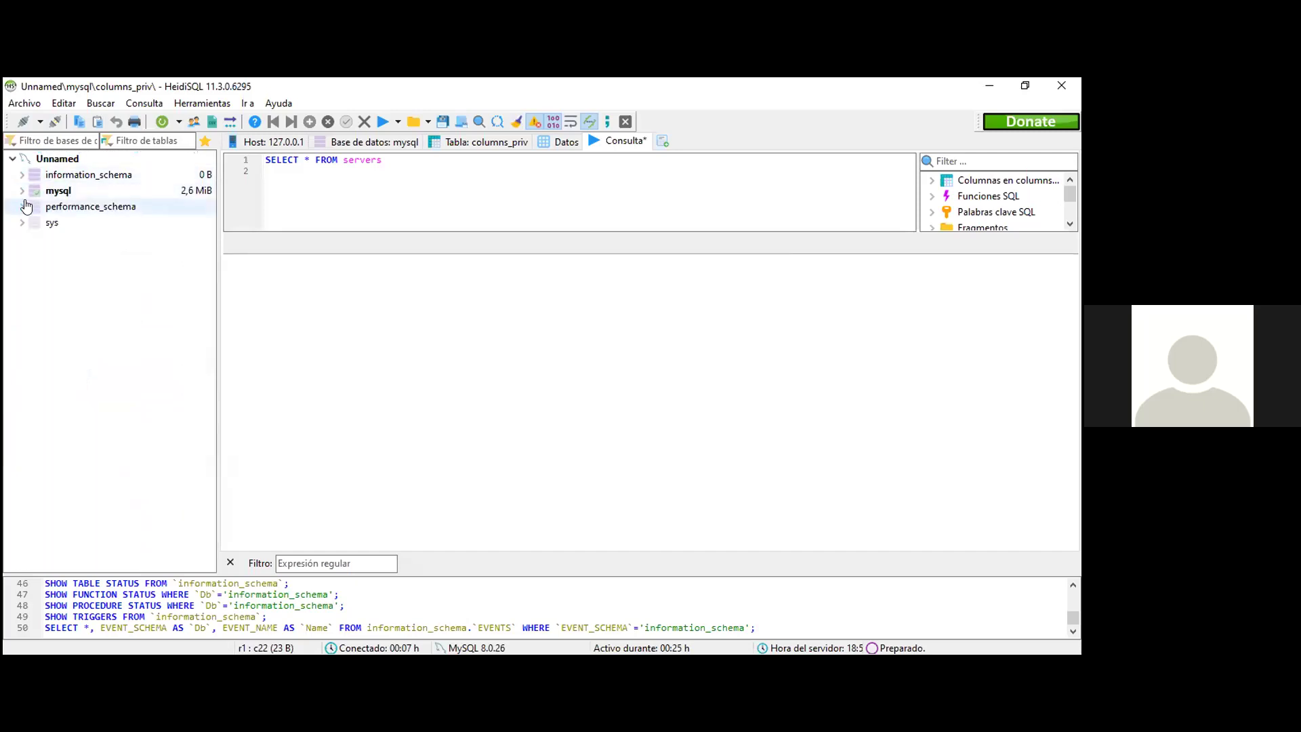
left_click(21, 208)
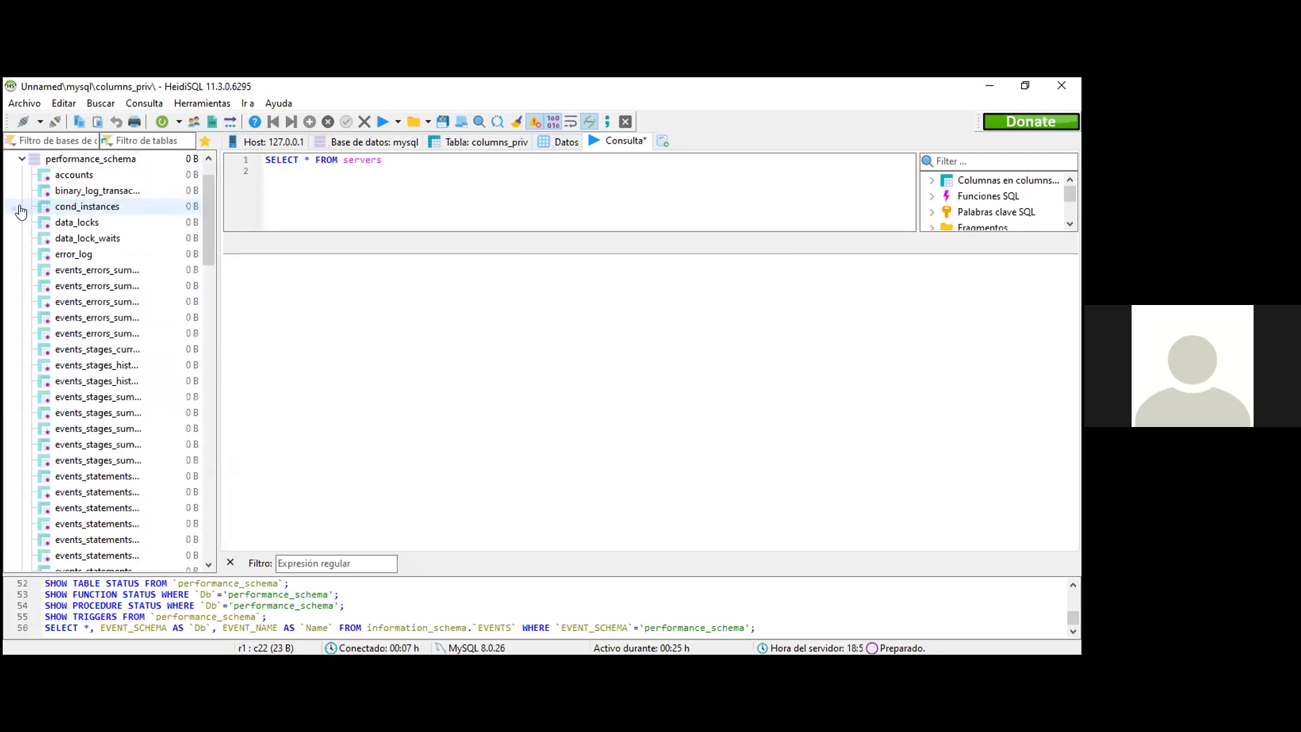
left_click(21, 159)
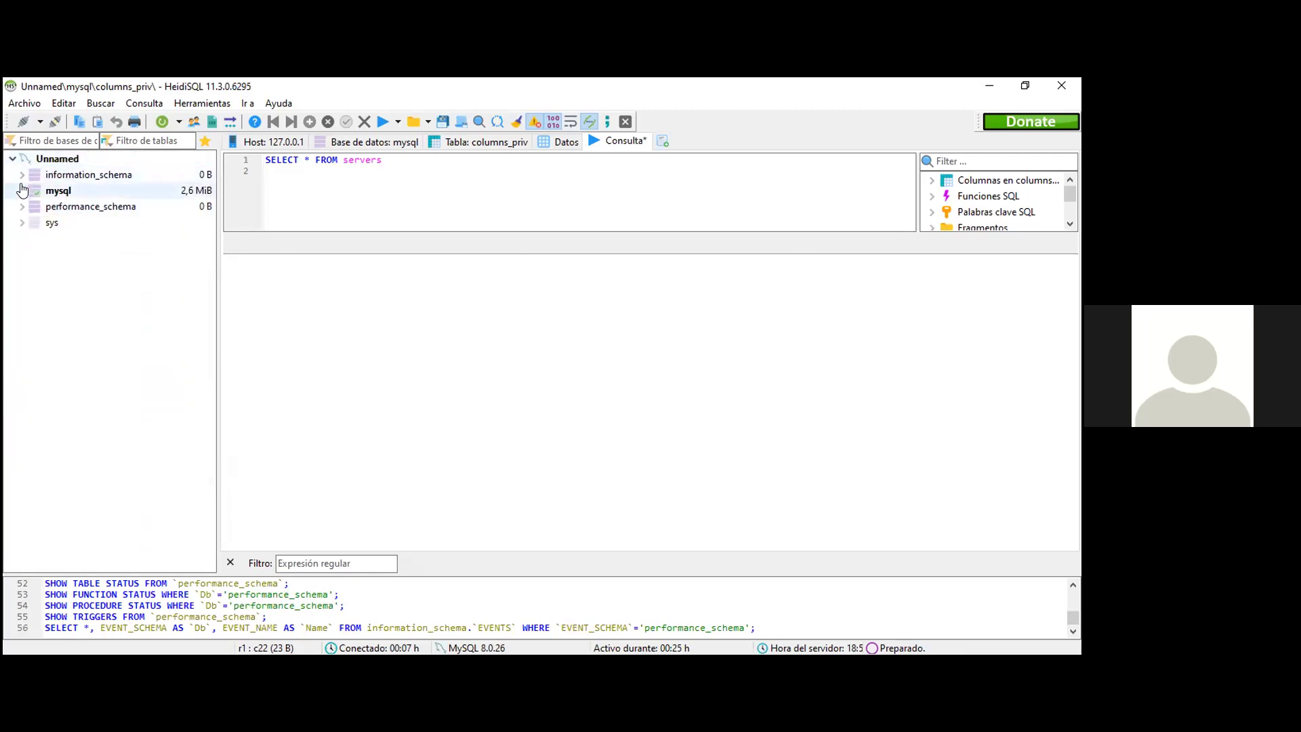
left_click(22, 191)
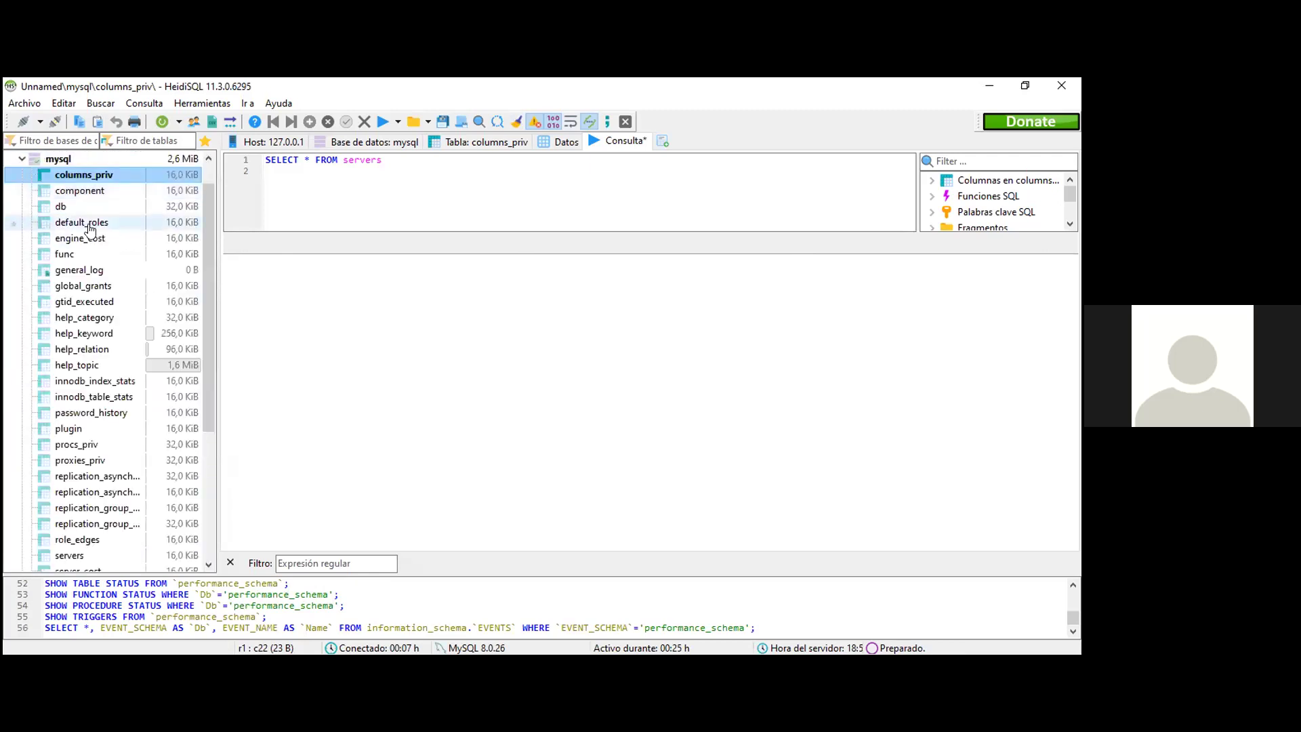
Run SELECT * FROM plugin, getting an empty result with columns name and dl
left_click(391, 160)
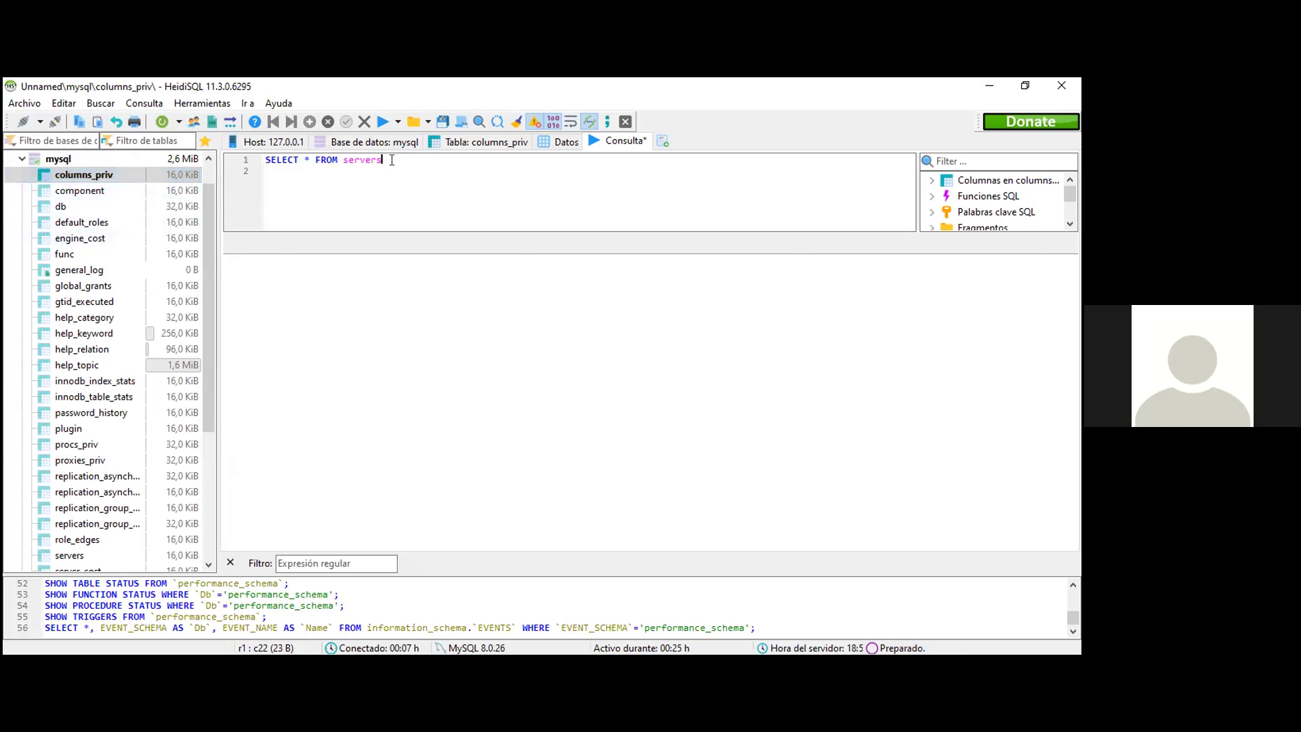
key("BackSpace")
type("ss")
key("BackSpace")
key("ctrl+shift+Left")
key("BackSpace")
type("plugin")
type("s")
key("BackSpace")
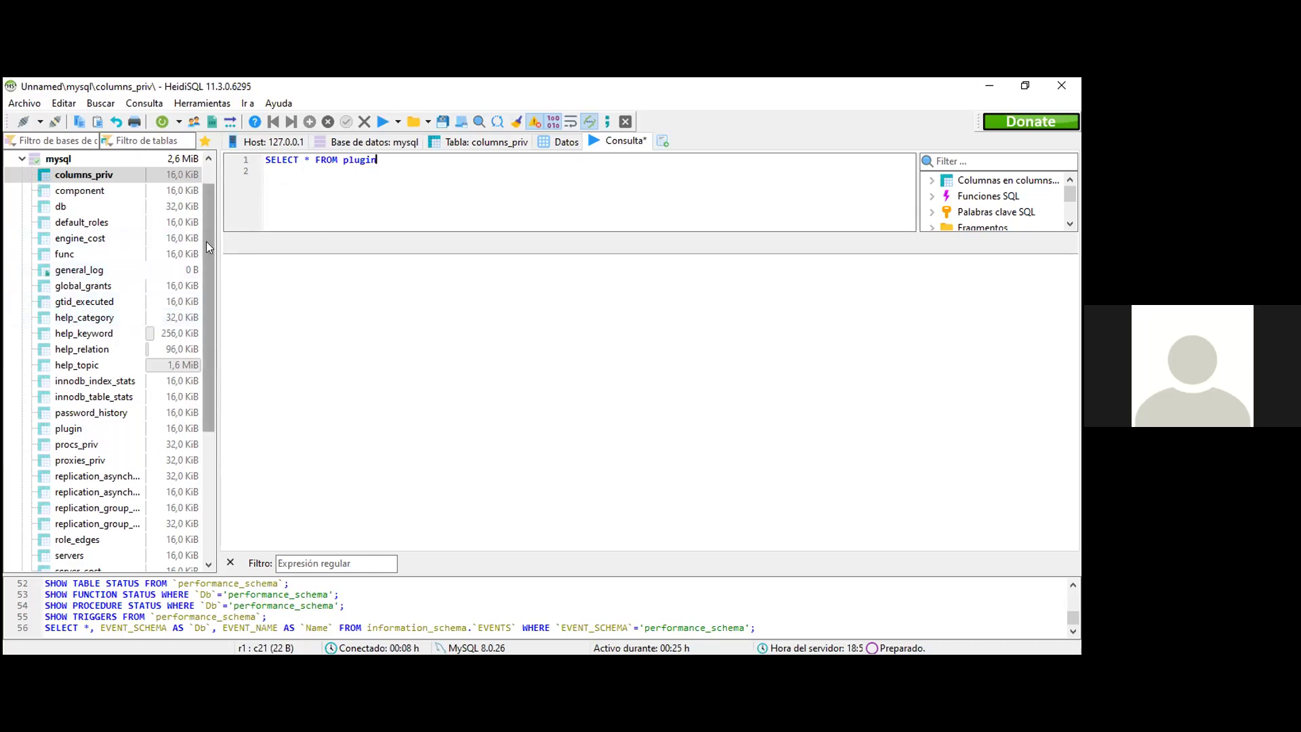
left_click_drag(206, 242, 207, 210)
left_click(392, 159)
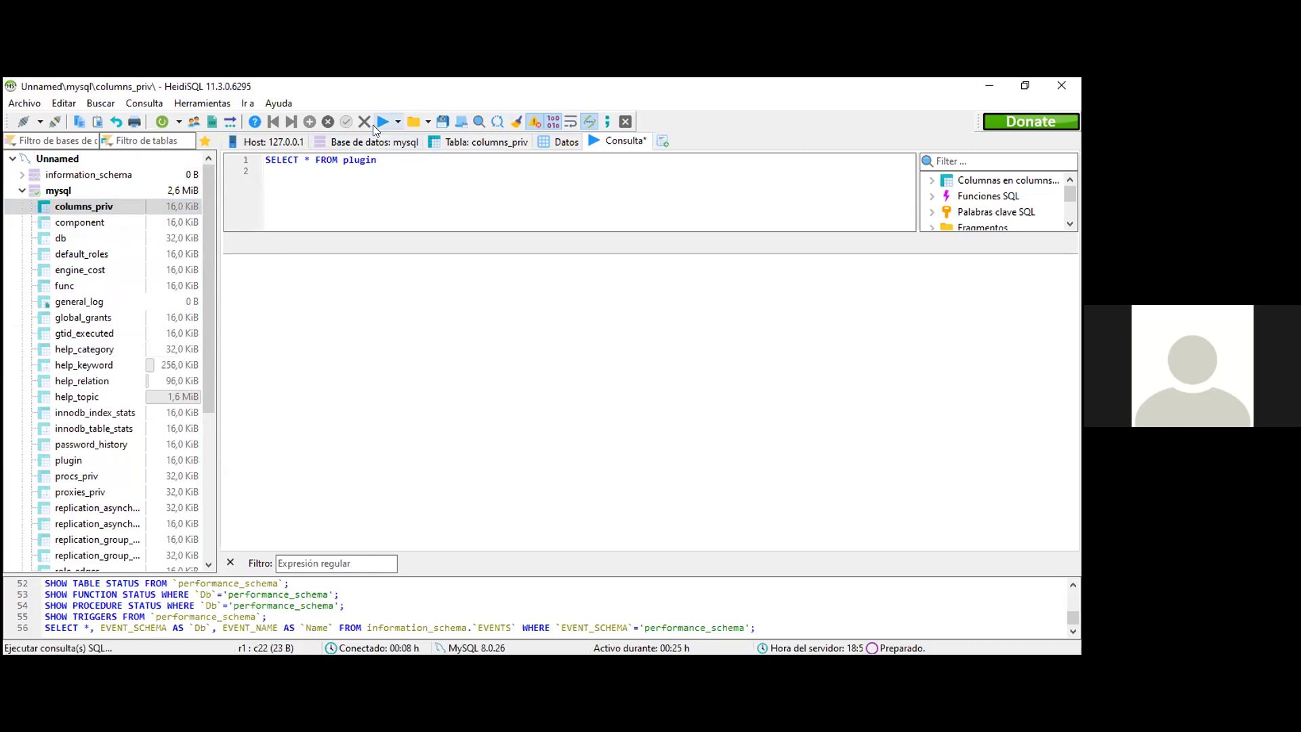
left_click(382, 121)
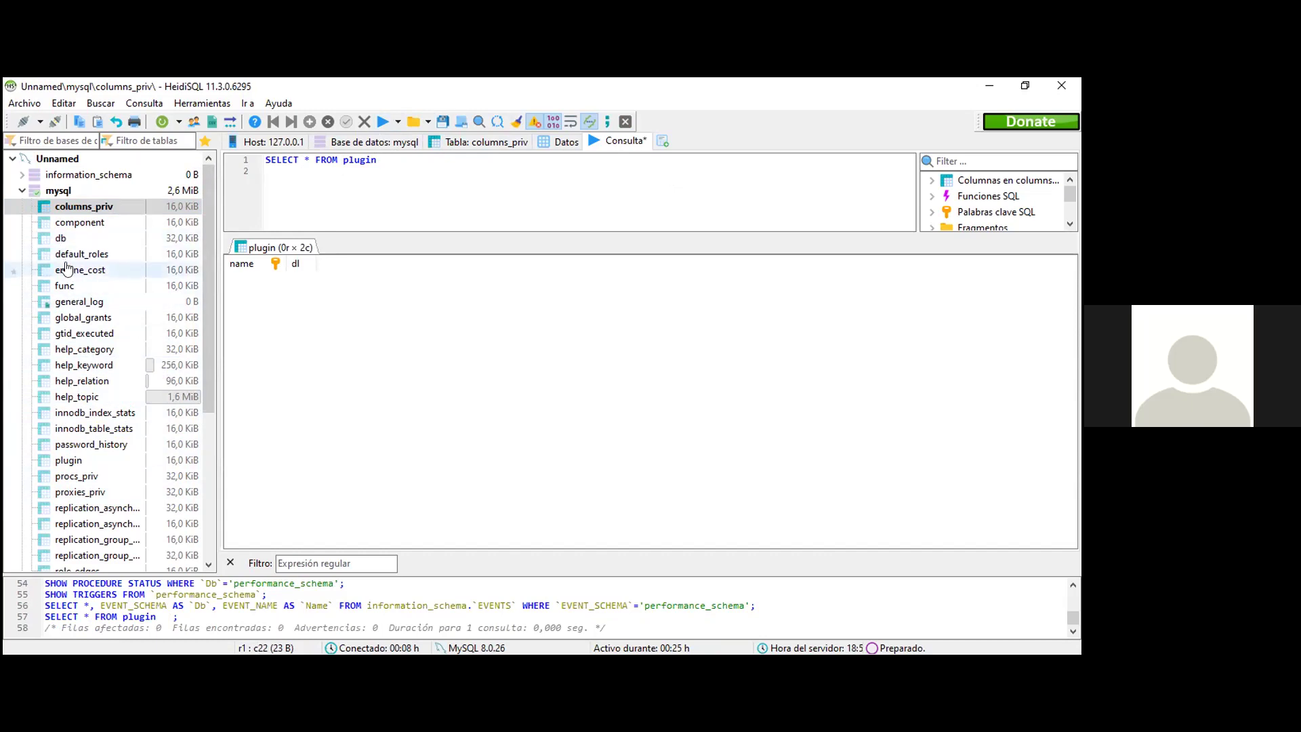
Scroll the database tree and make the user table current
scroll(50, 258, "down", 4)
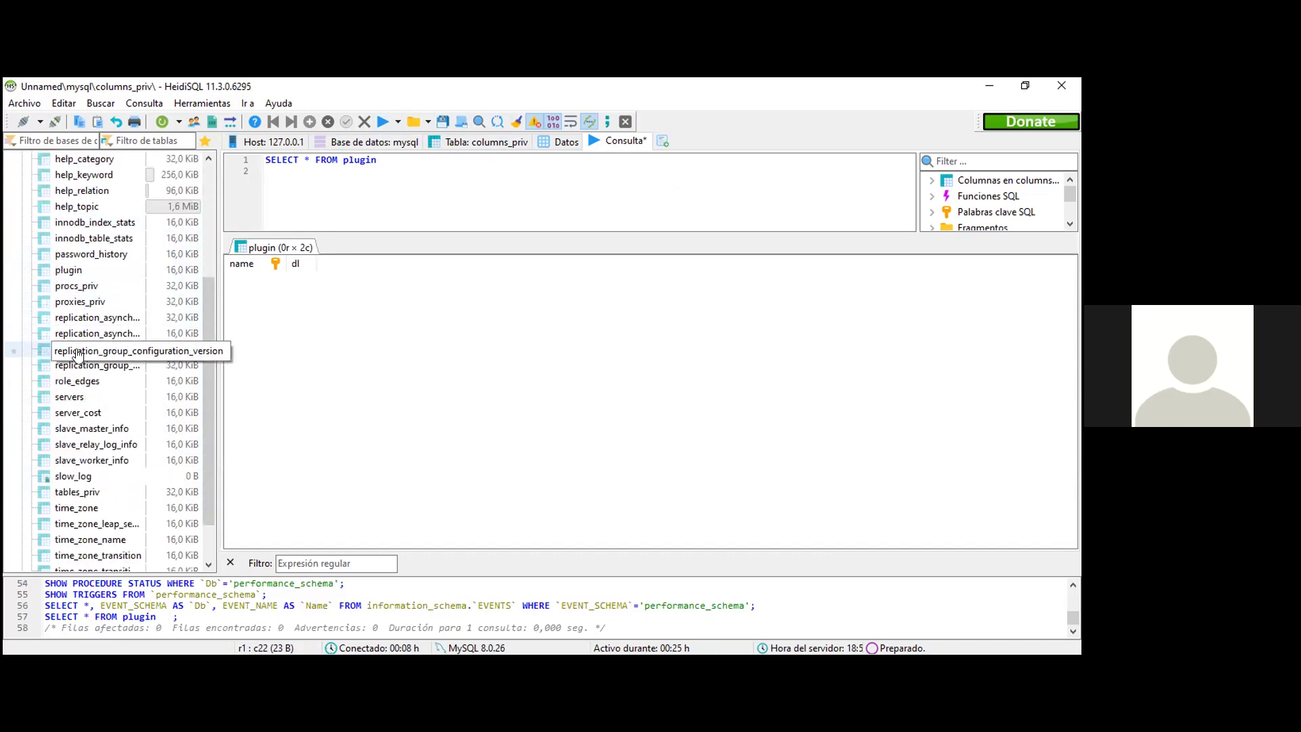
right_click(79, 353)
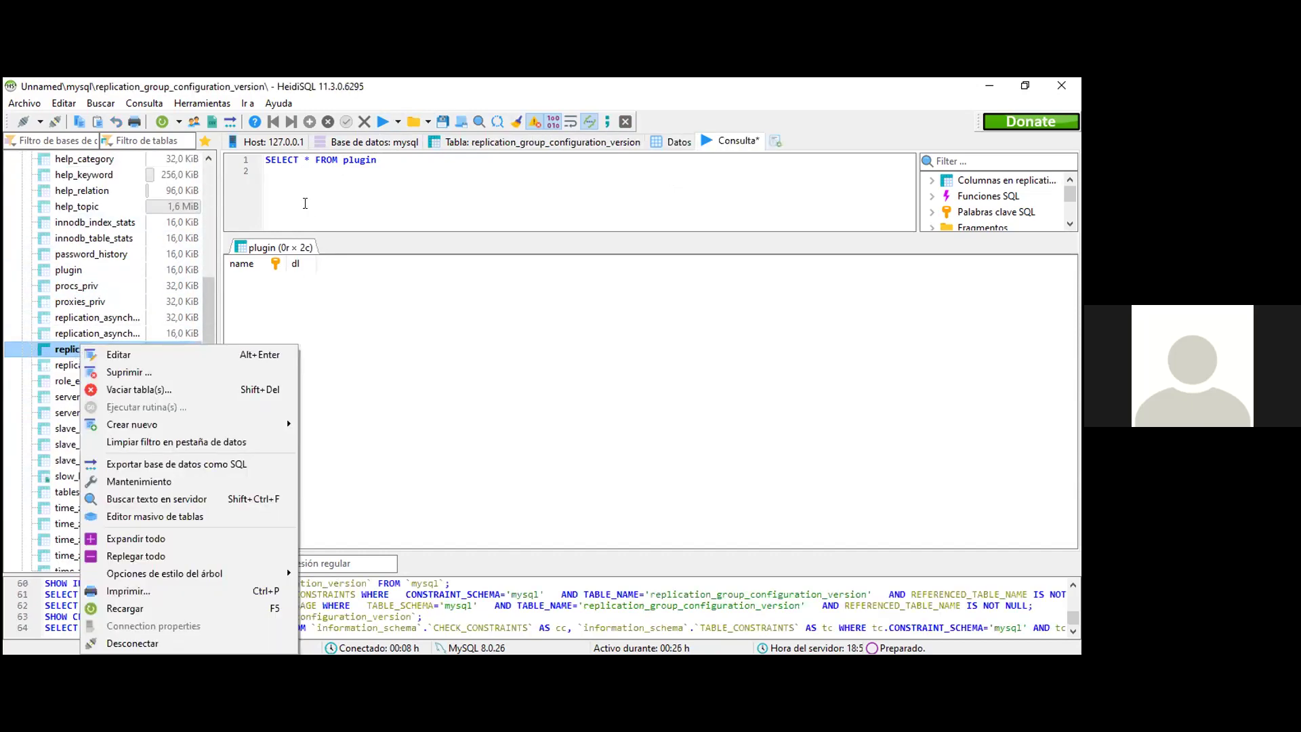
key("Escape")
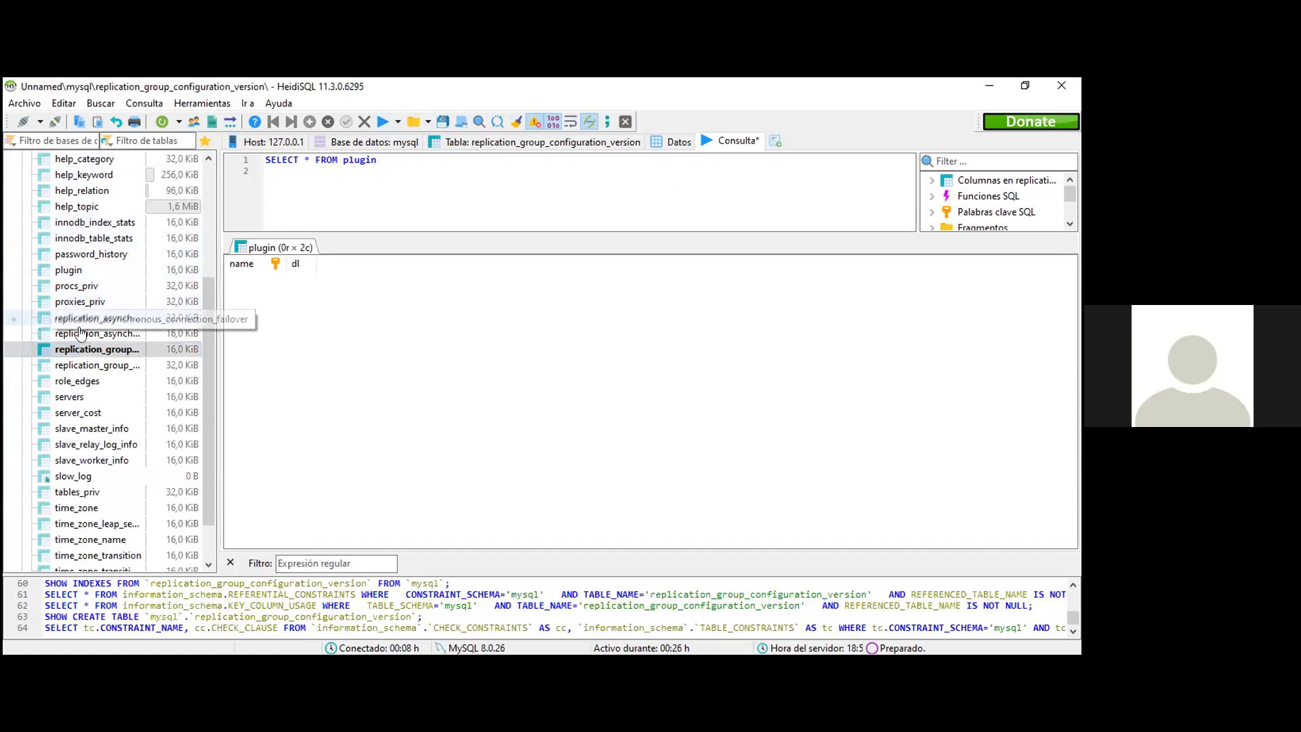
scroll(69, 353, "down", 2)
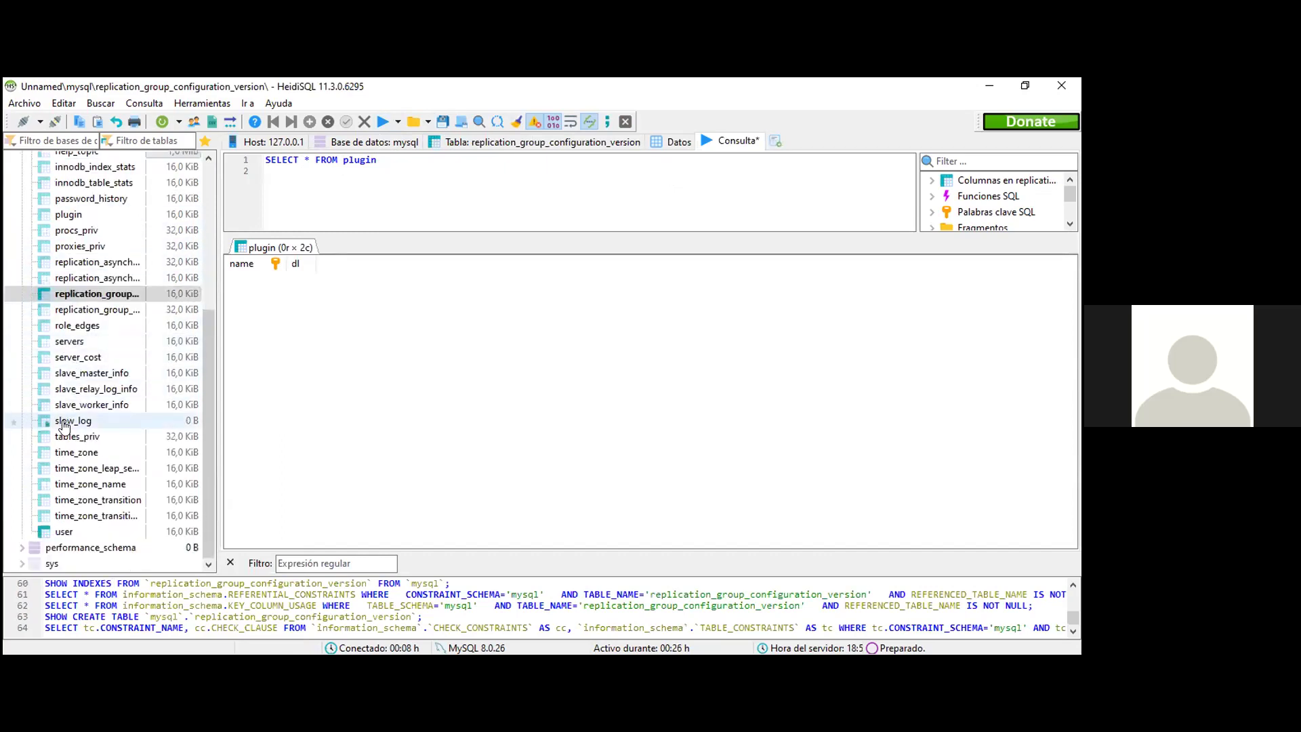
left_click(62, 533)
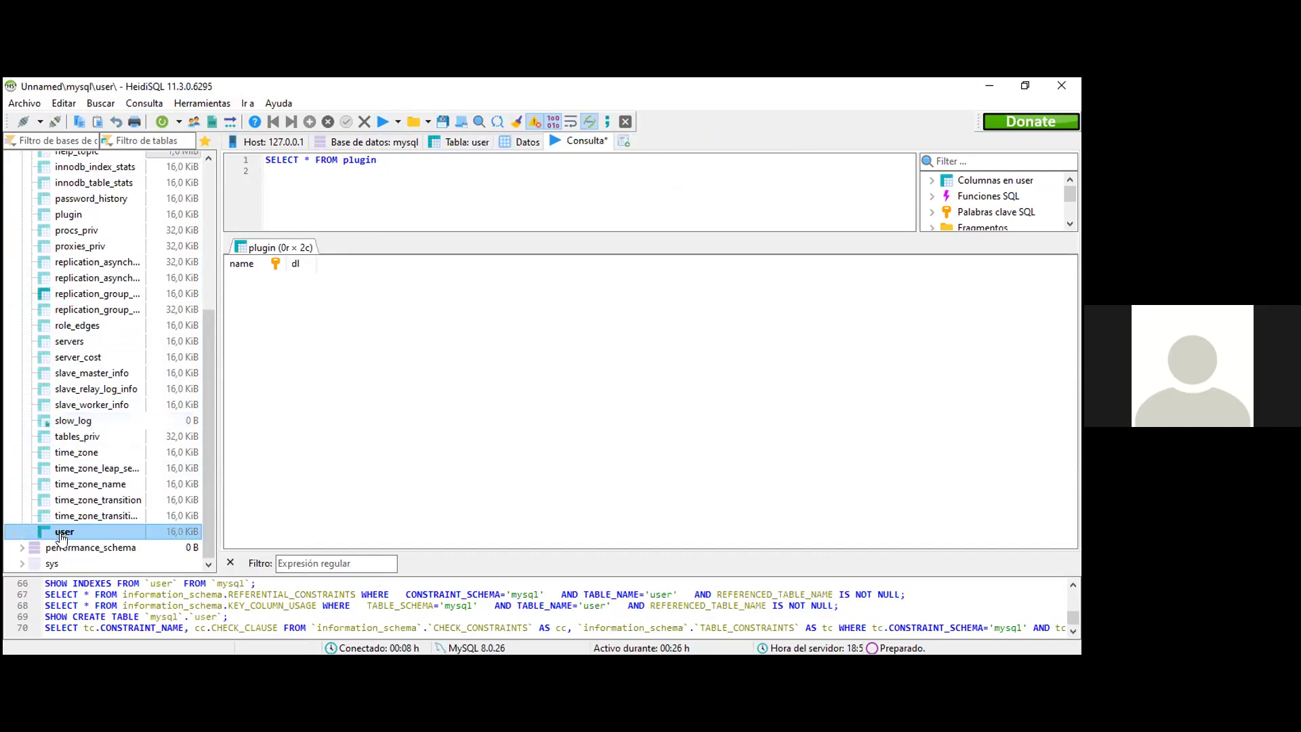
Rerun SELECT * FROM user and widen the Select_priv results column
left_click(396, 160)
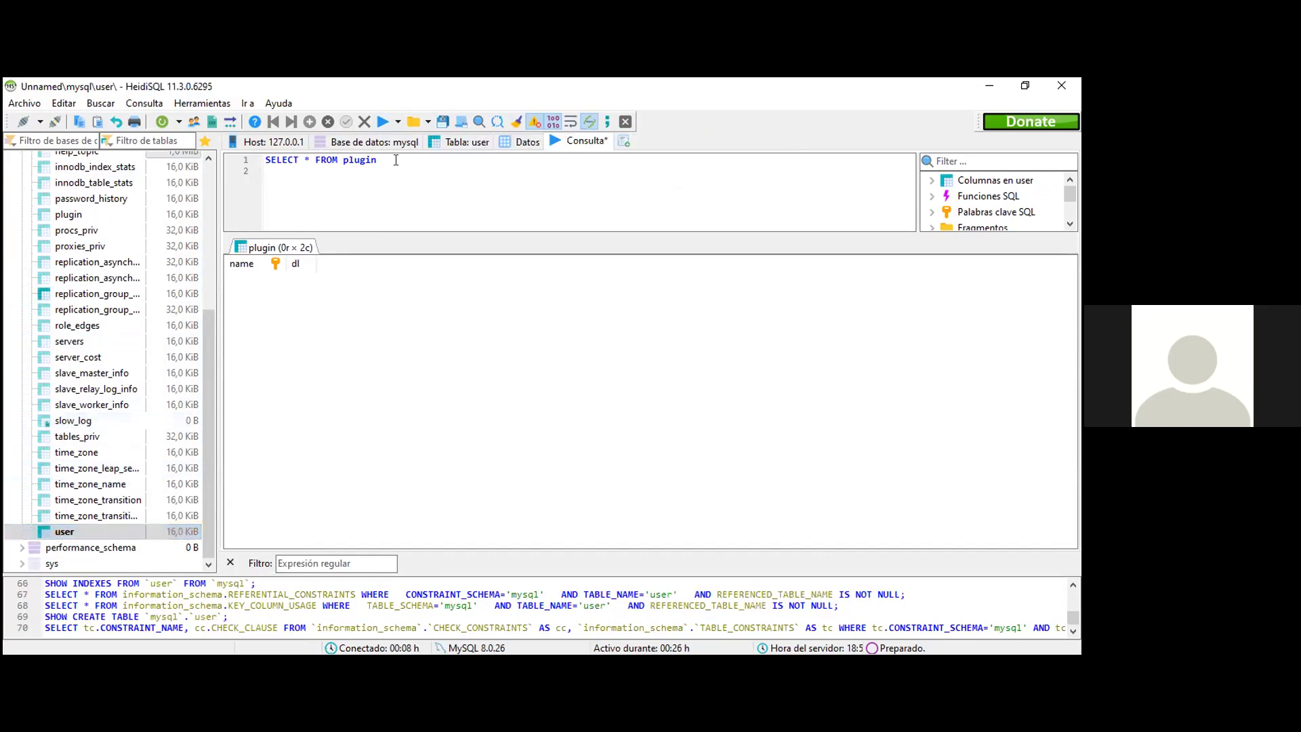
key("ctrl+BackSpace")
type("user")
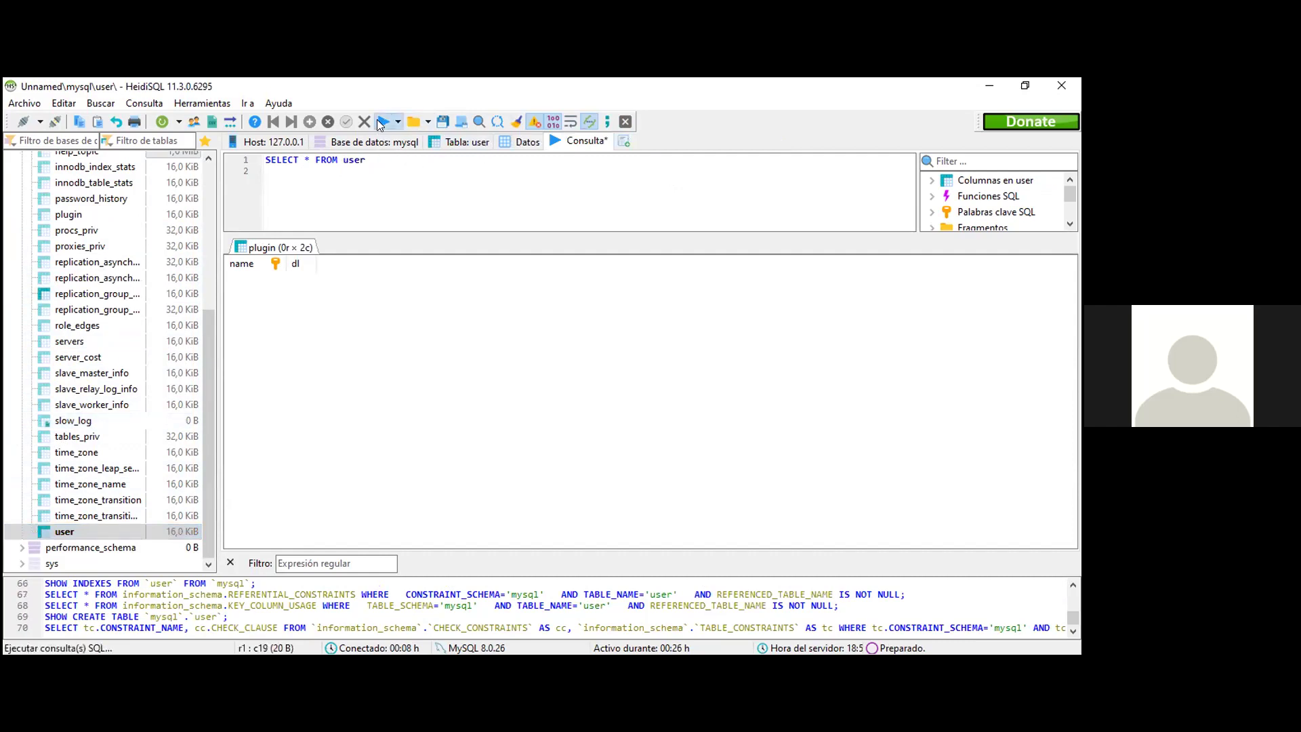
left_click(382, 122)
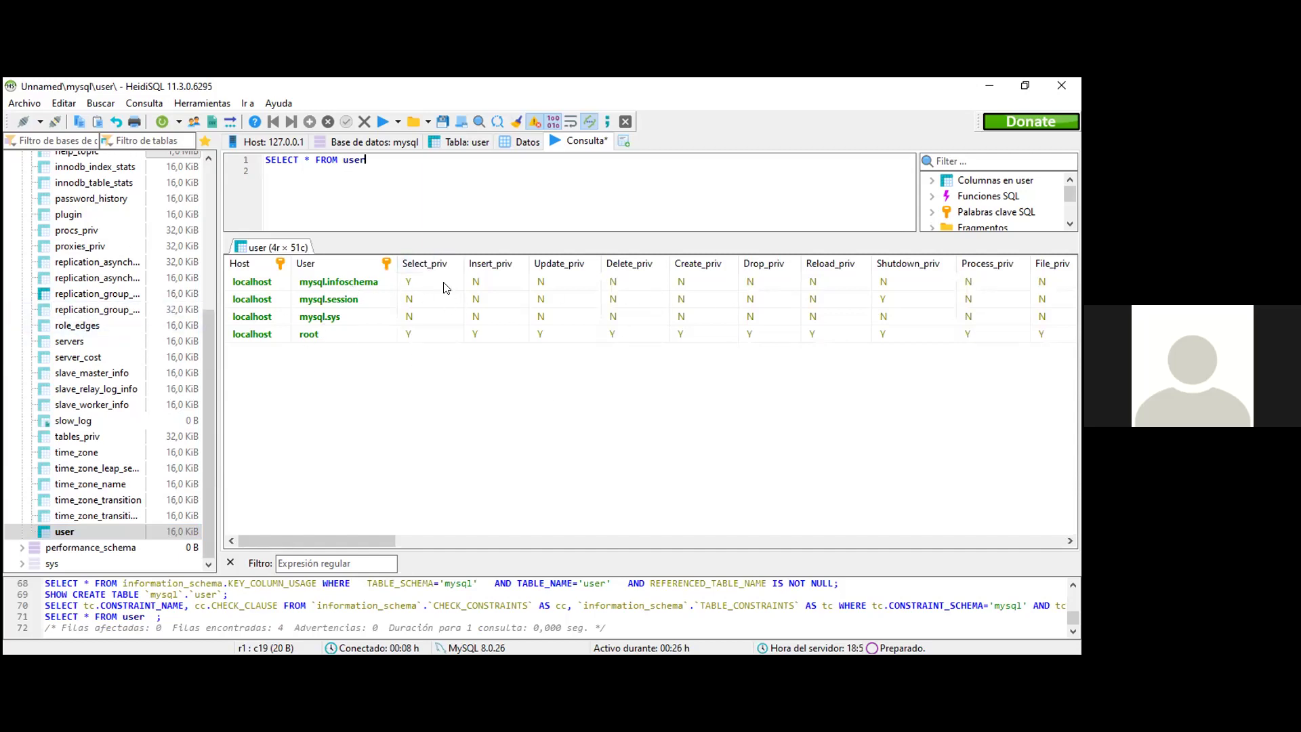
left_click_drag(464, 264, 505, 266)
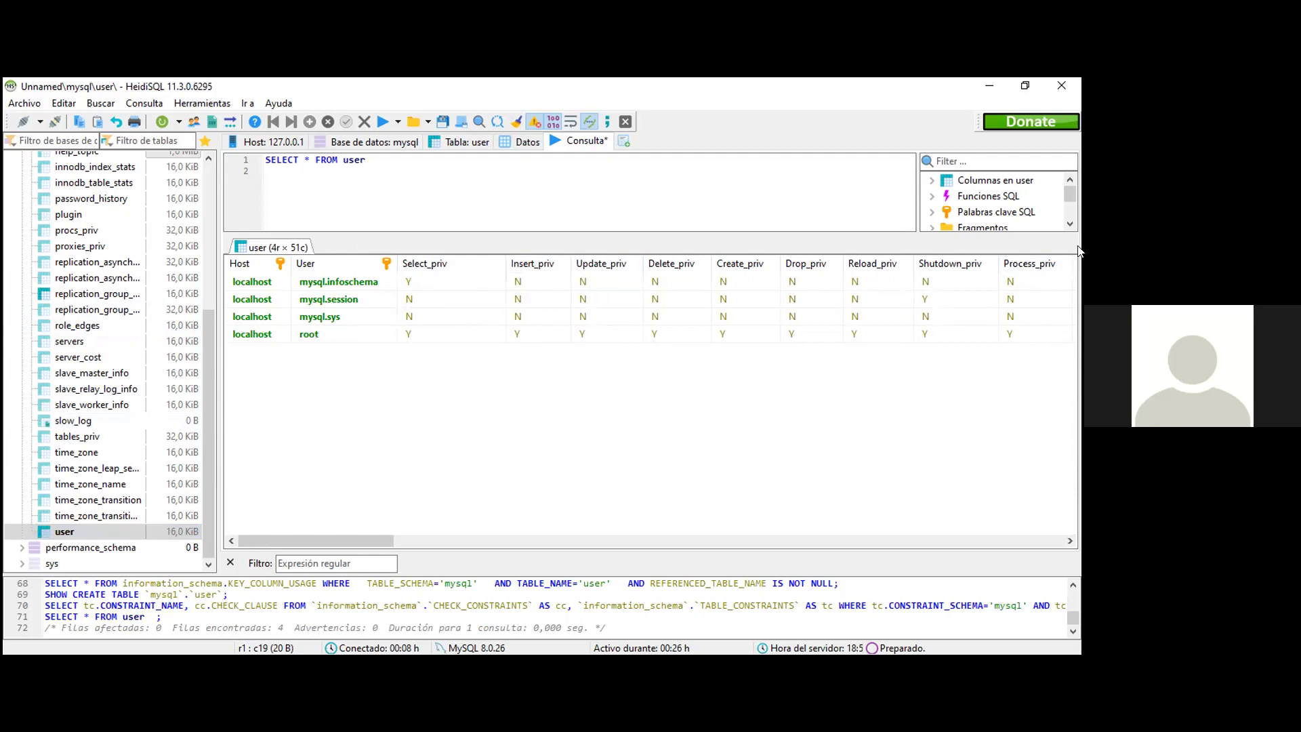
Query only select_priv from user, then rerun it aliased AS Segundo
double_click(295, 160)
double_click(311, 160)
left_click_drag(308, 155, 297, 156)
key("Delete")
type("elect_priv")
key("F9")
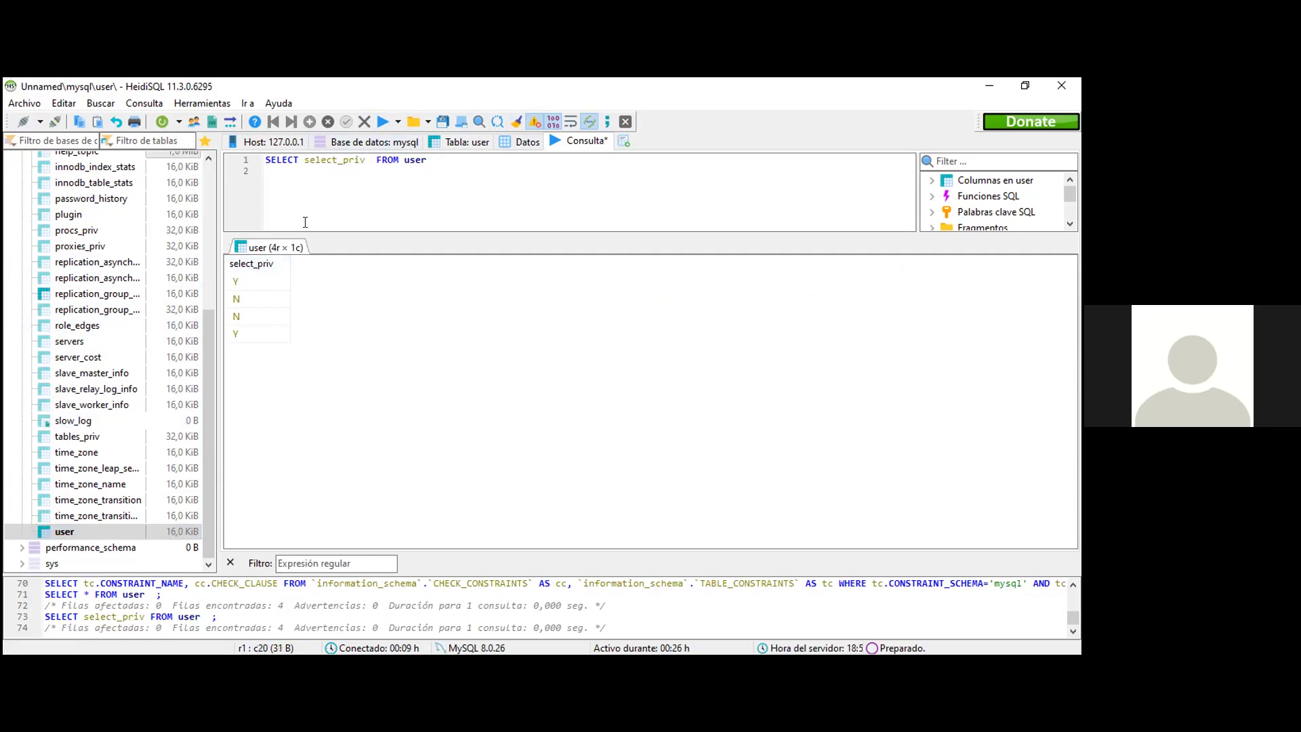
type("AS Segundo")
left_click(380, 121)
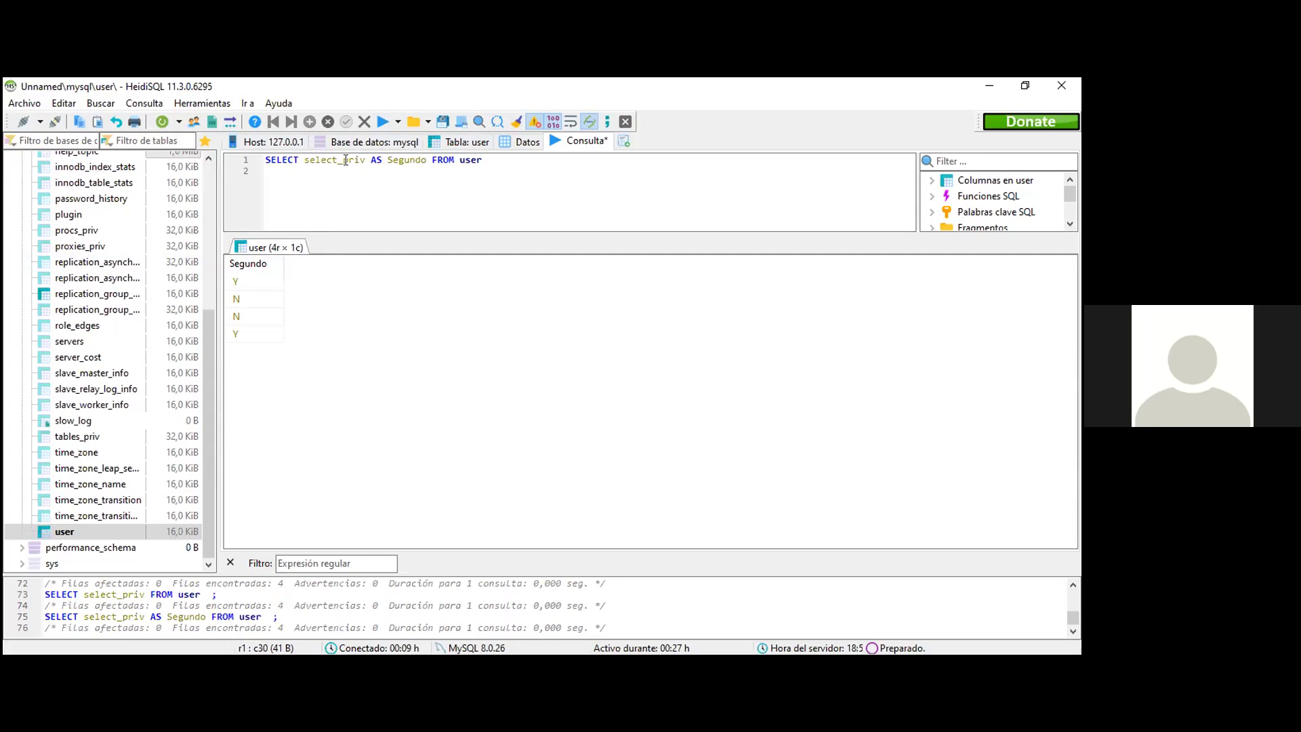
Delete 'select_priv AS Segundo' from the query text
double_click(281, 160)
left_click_drag(305, 160, 455, 162)
left_click(465, 175)
double_click(471, 160)
left_click(453, 177)
left_click_drag(427, 161, 305, 162)
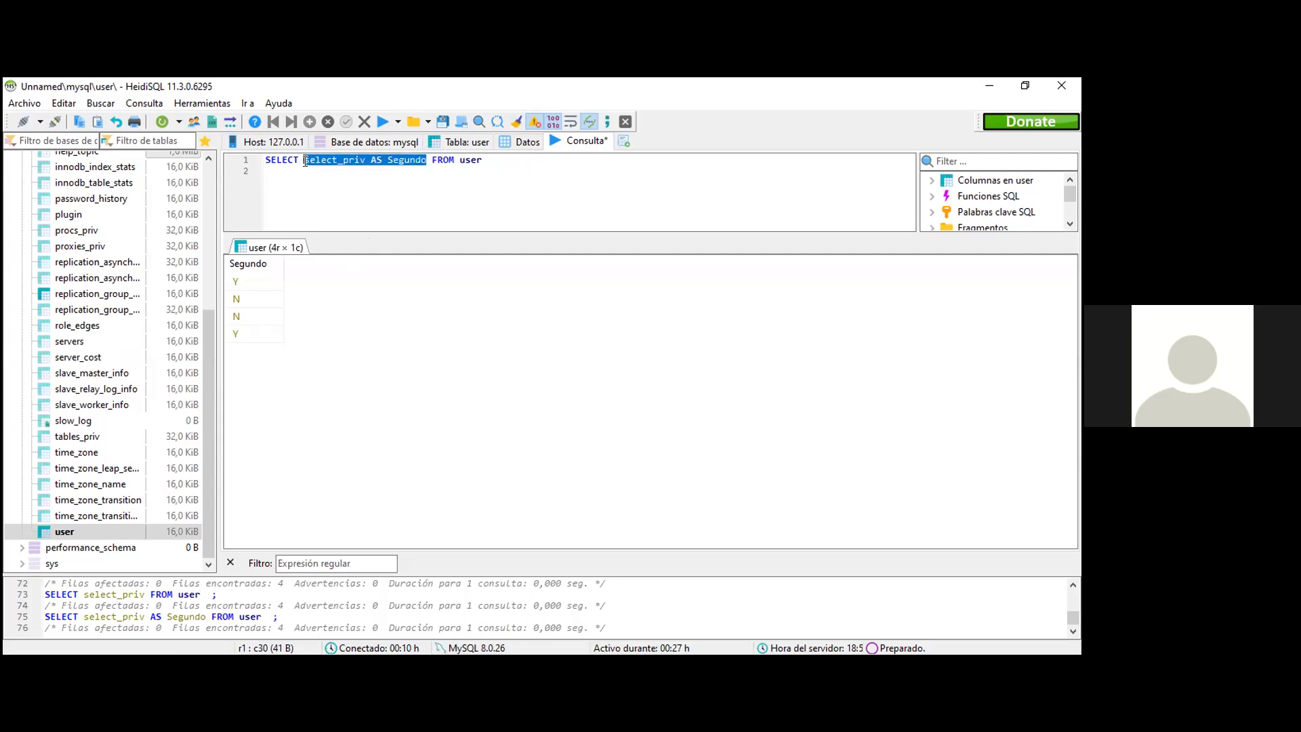
key("Delete")
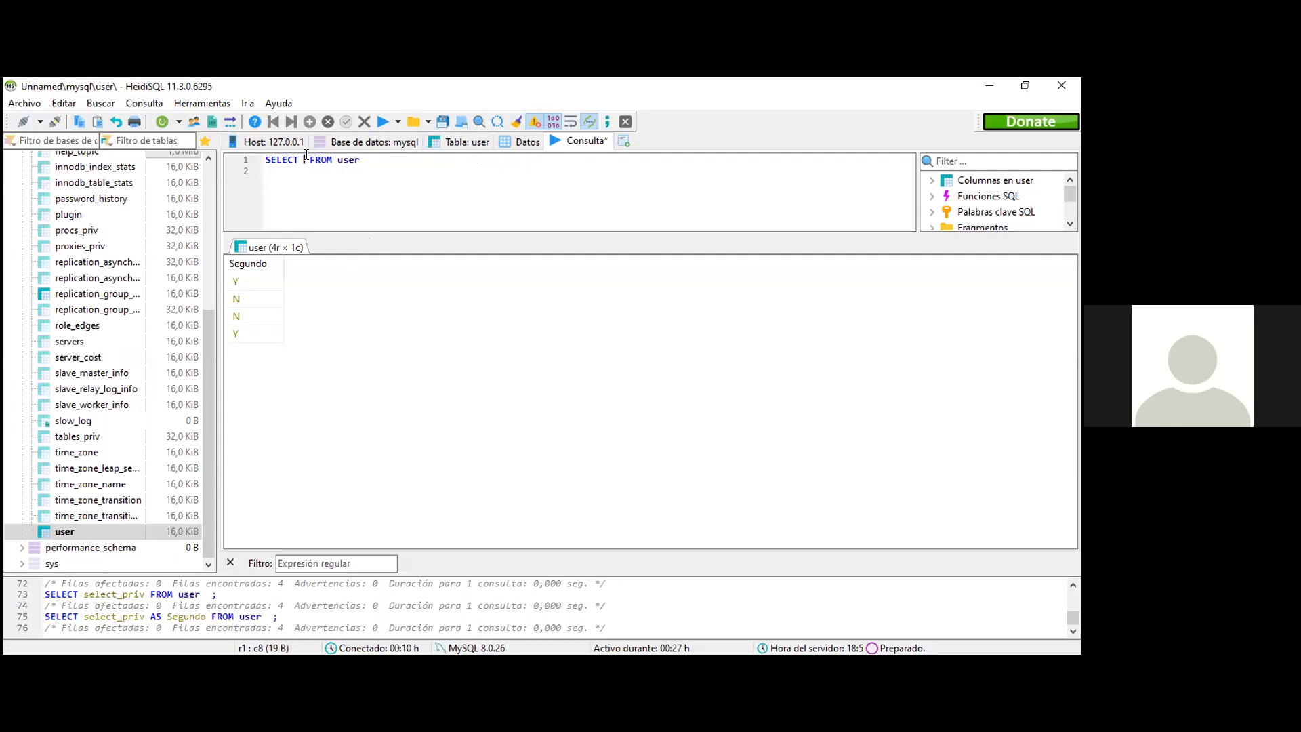
left_click(338, 189)
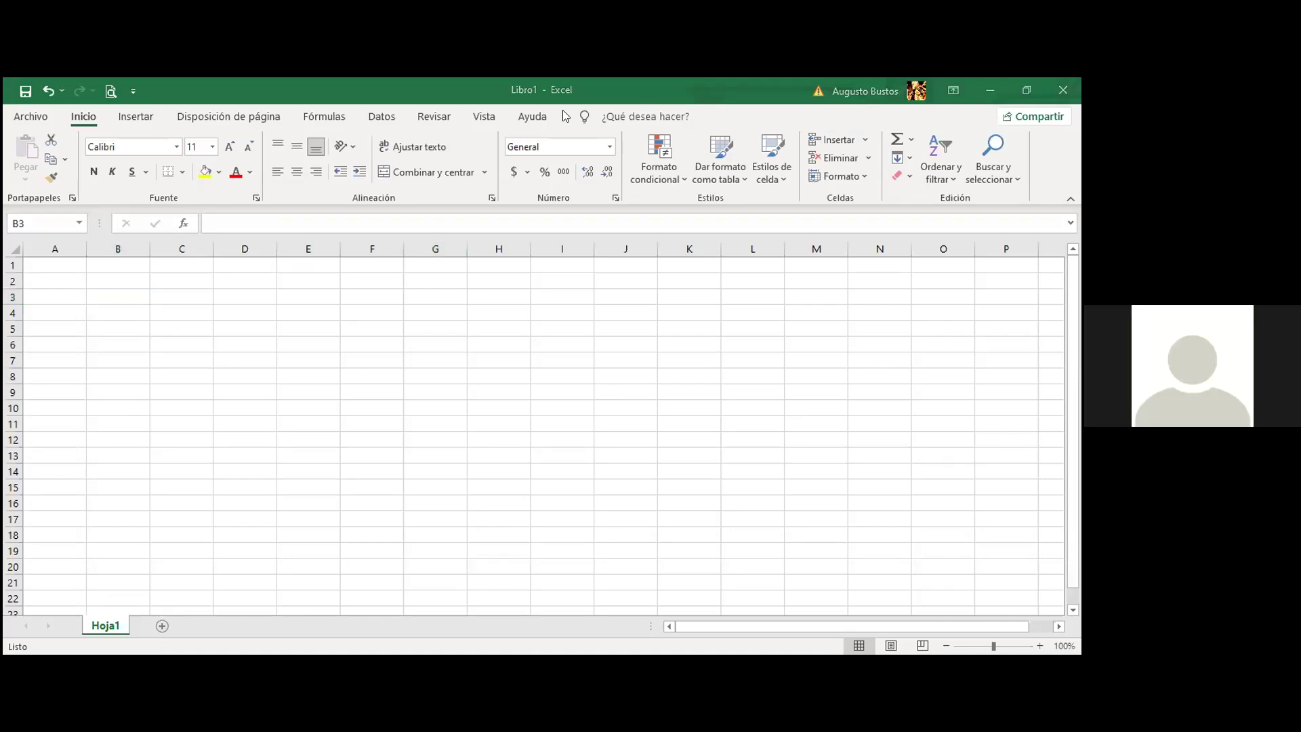
Enter the headers Matricula, Nombre, Apellido and Dirección in C3:F3
left_click(176, 296)
type("Matricual")
key("BackSpace")
key("BackSpace")
type("la")
key("Tab")
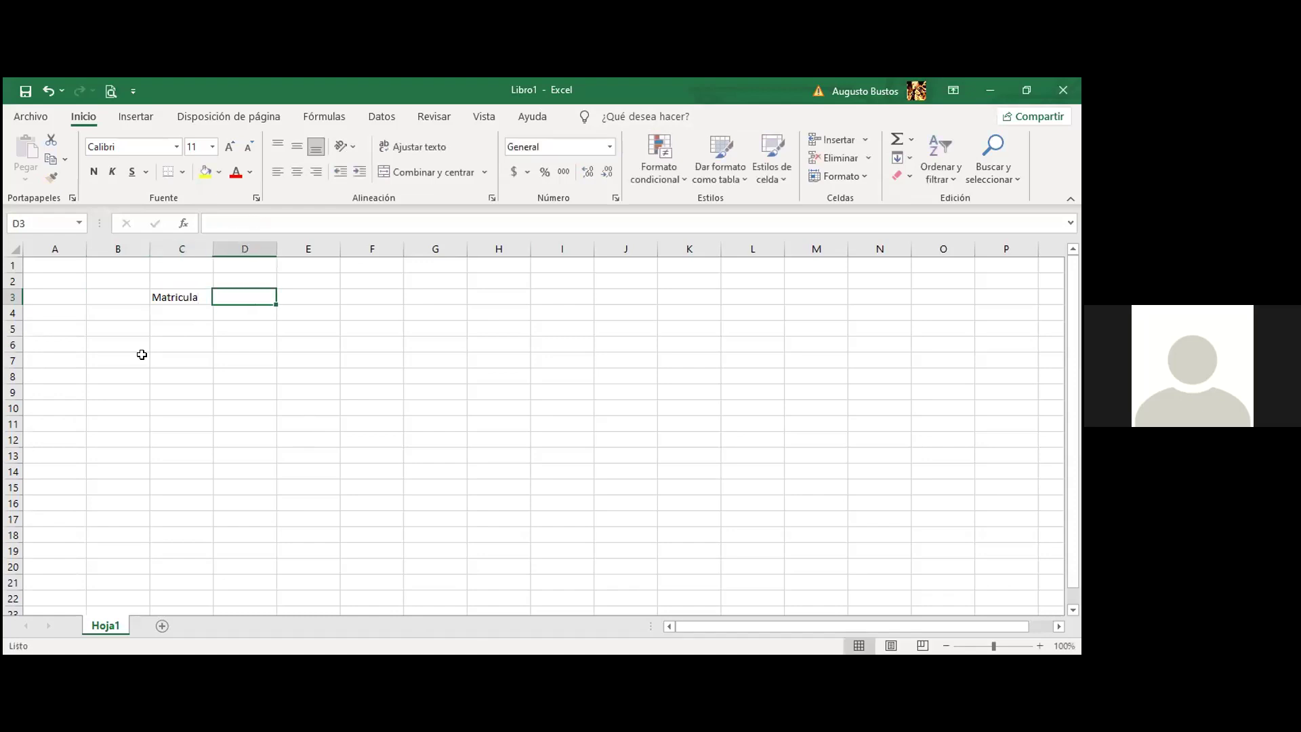
type("Nombre")
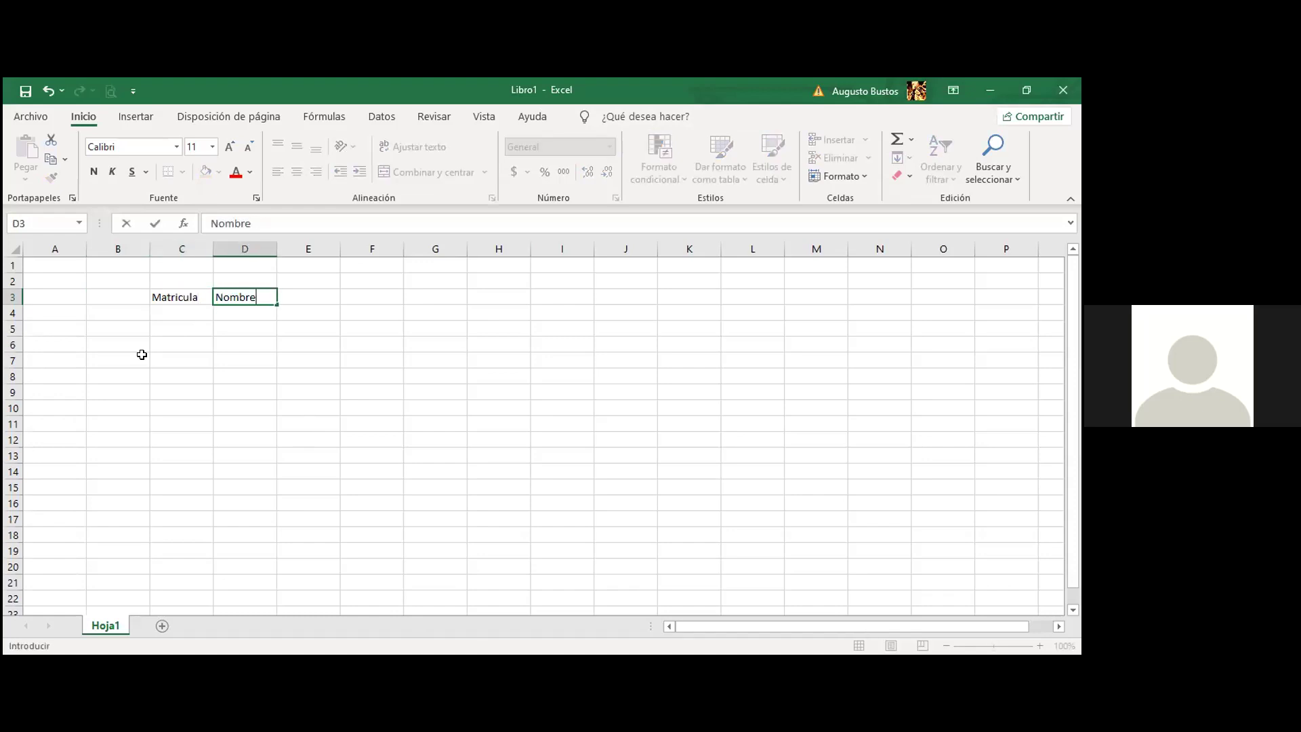
key("Tab")
type("Apellido")
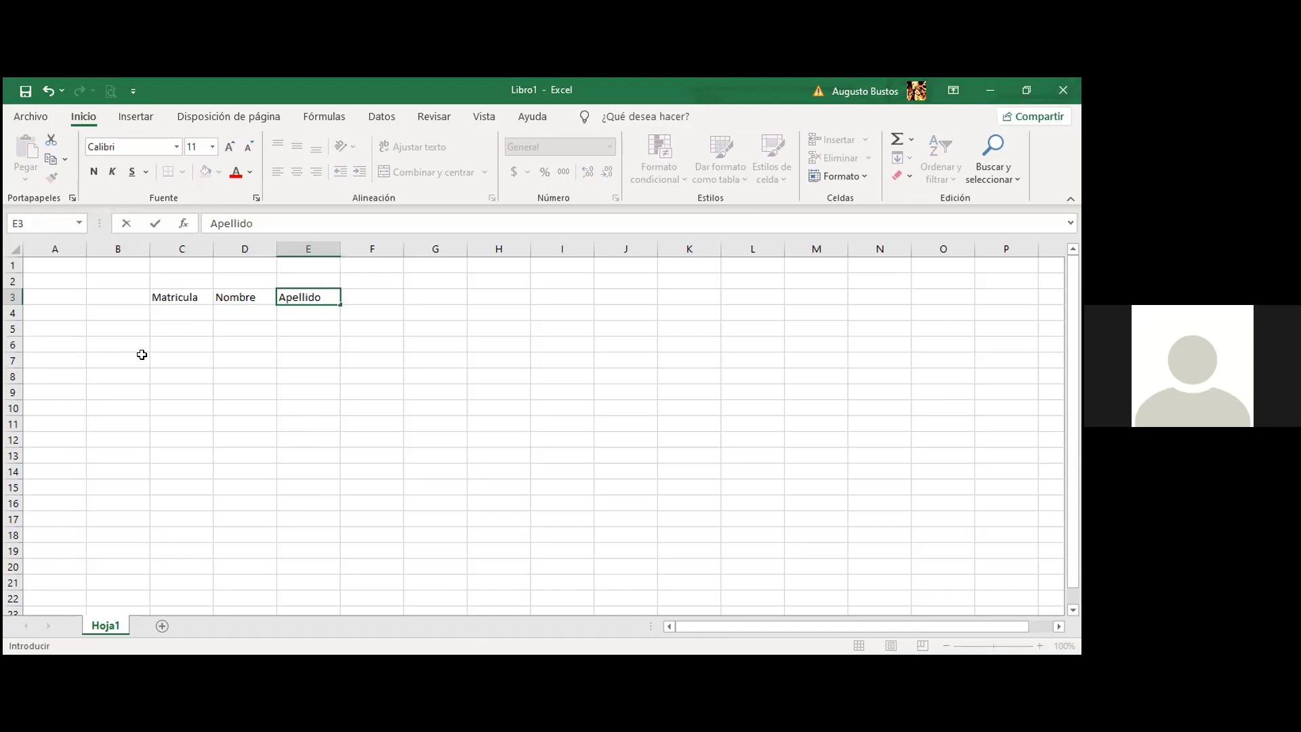
key("Tab")
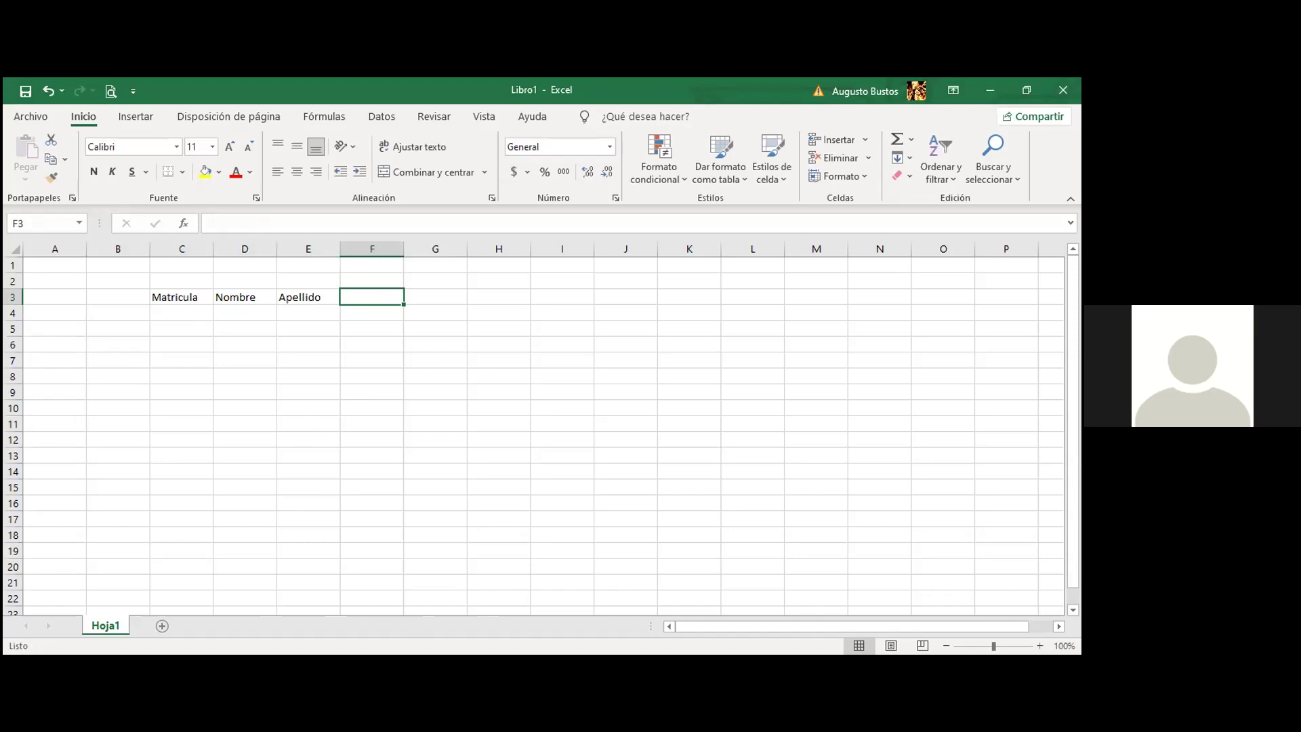
type("Direcic")
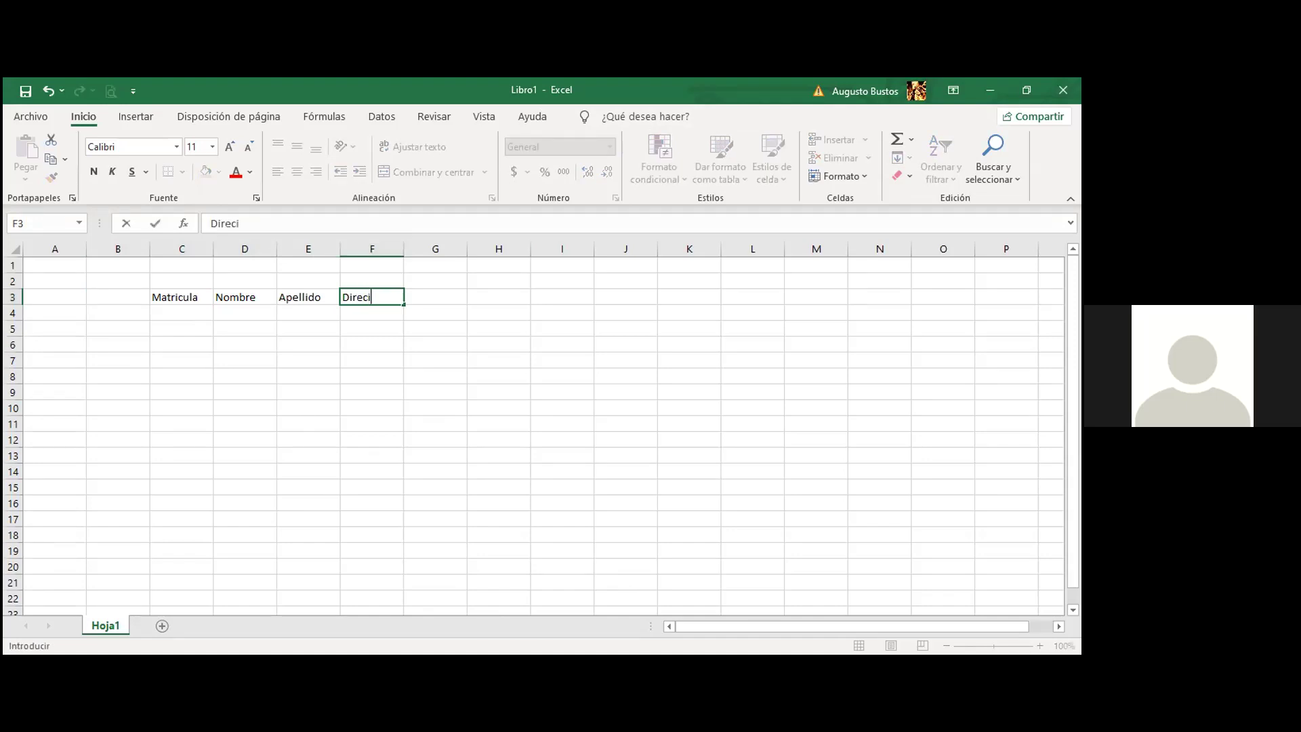
key("BackSpace")
key("BackSpace")
type("ción")
key("Tab")
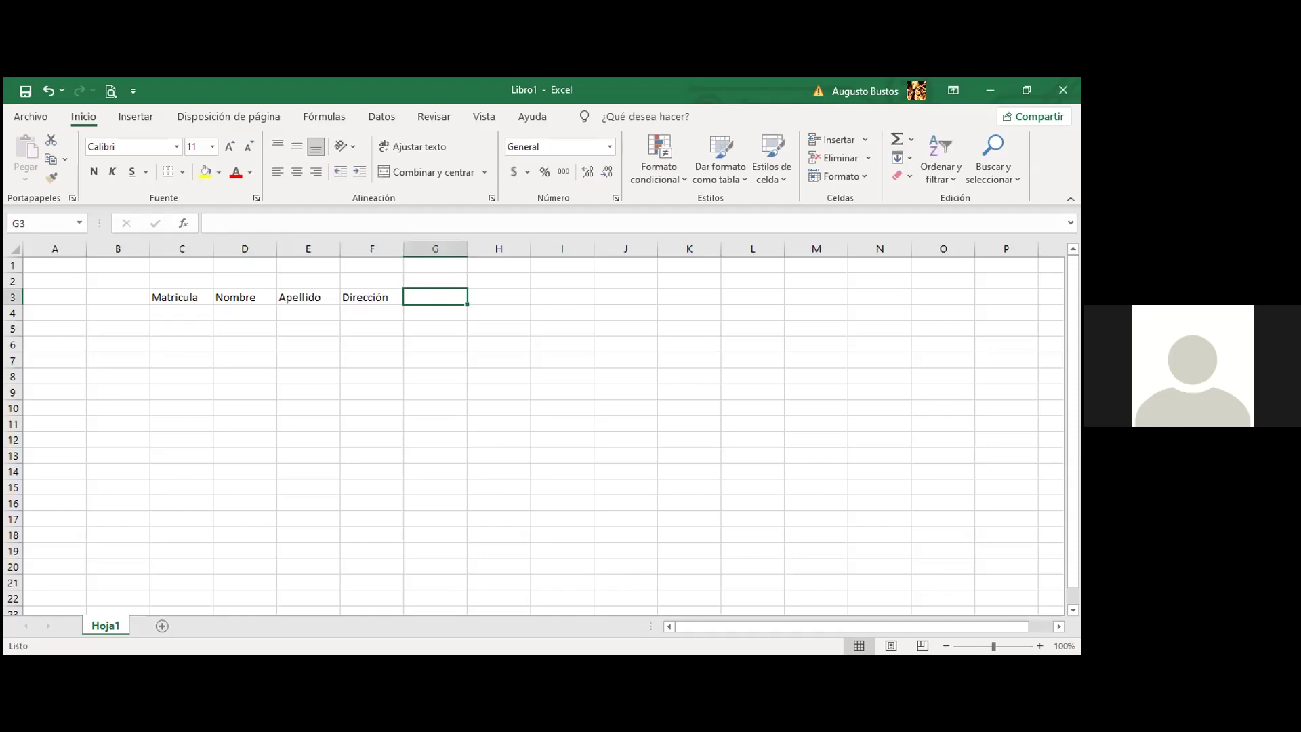
Add the headers Telefono, Materia, num Materia and Carrera in G3:J3
type("Tel")
key("BackSpace")
type("fono")
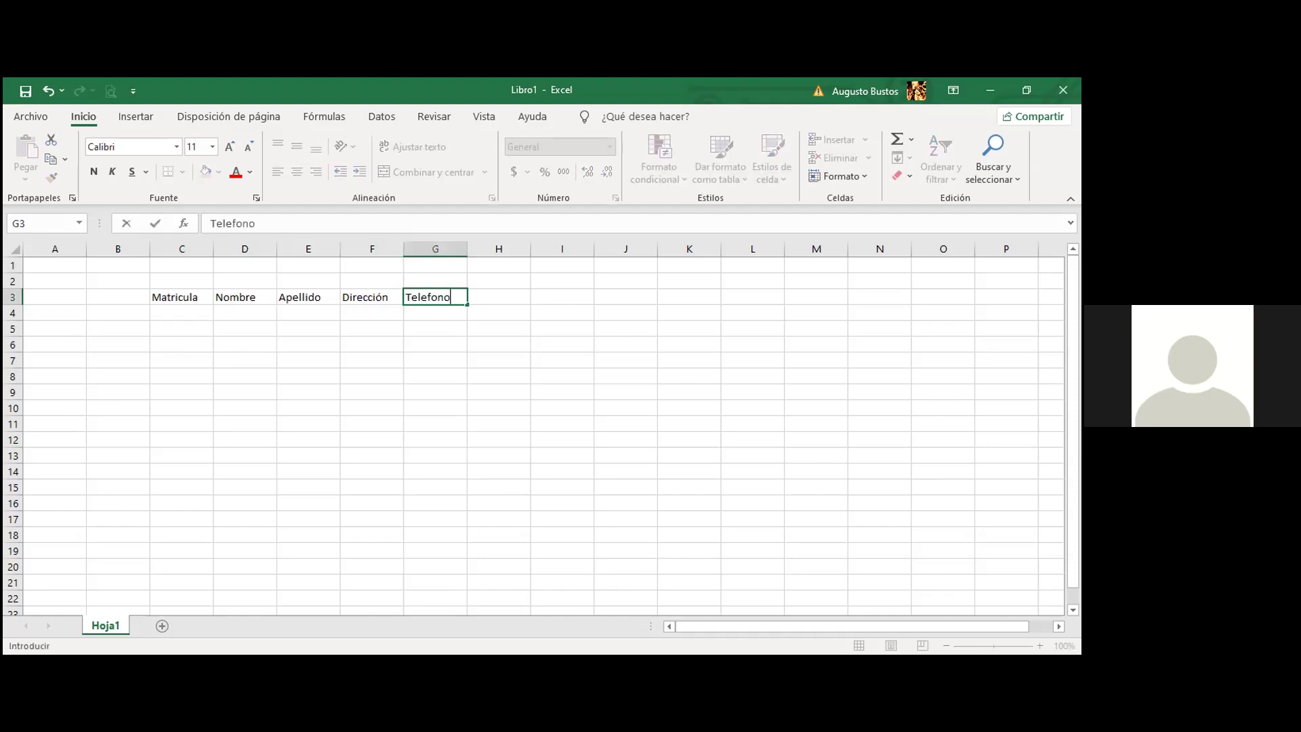
key("Tab")
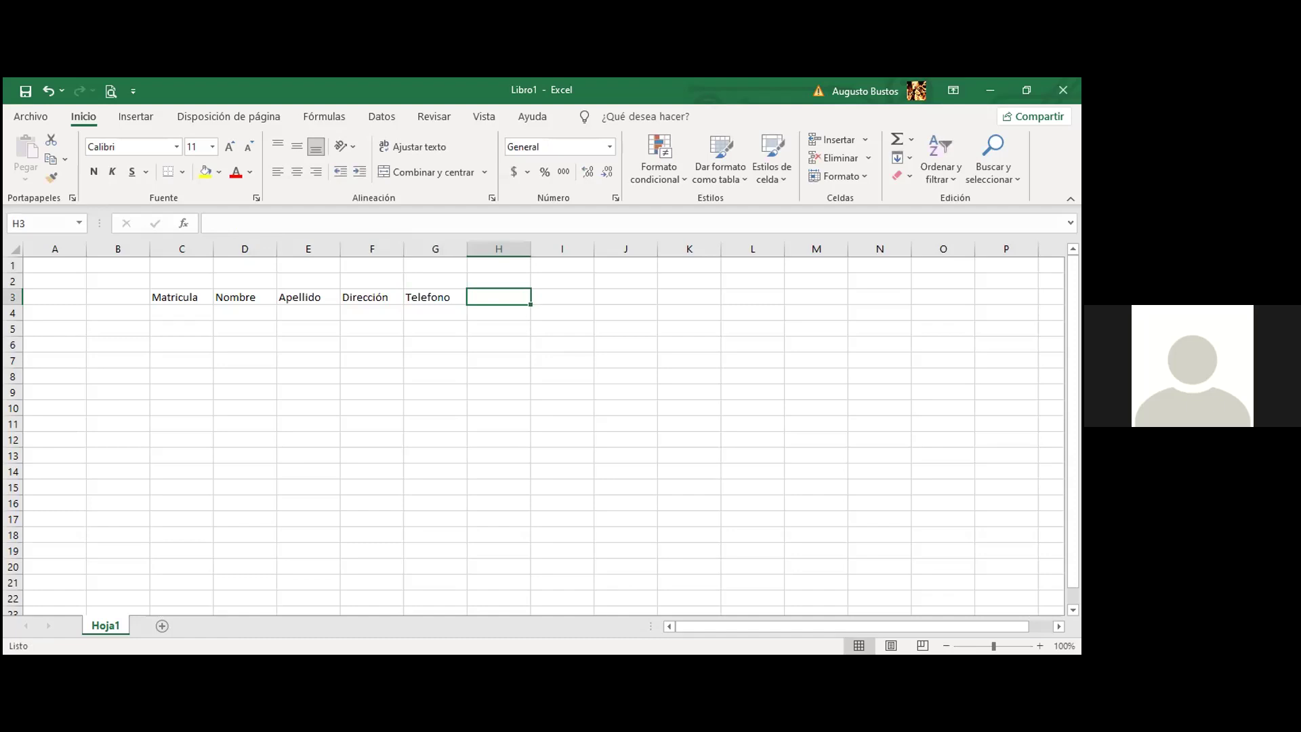
type("Ma")
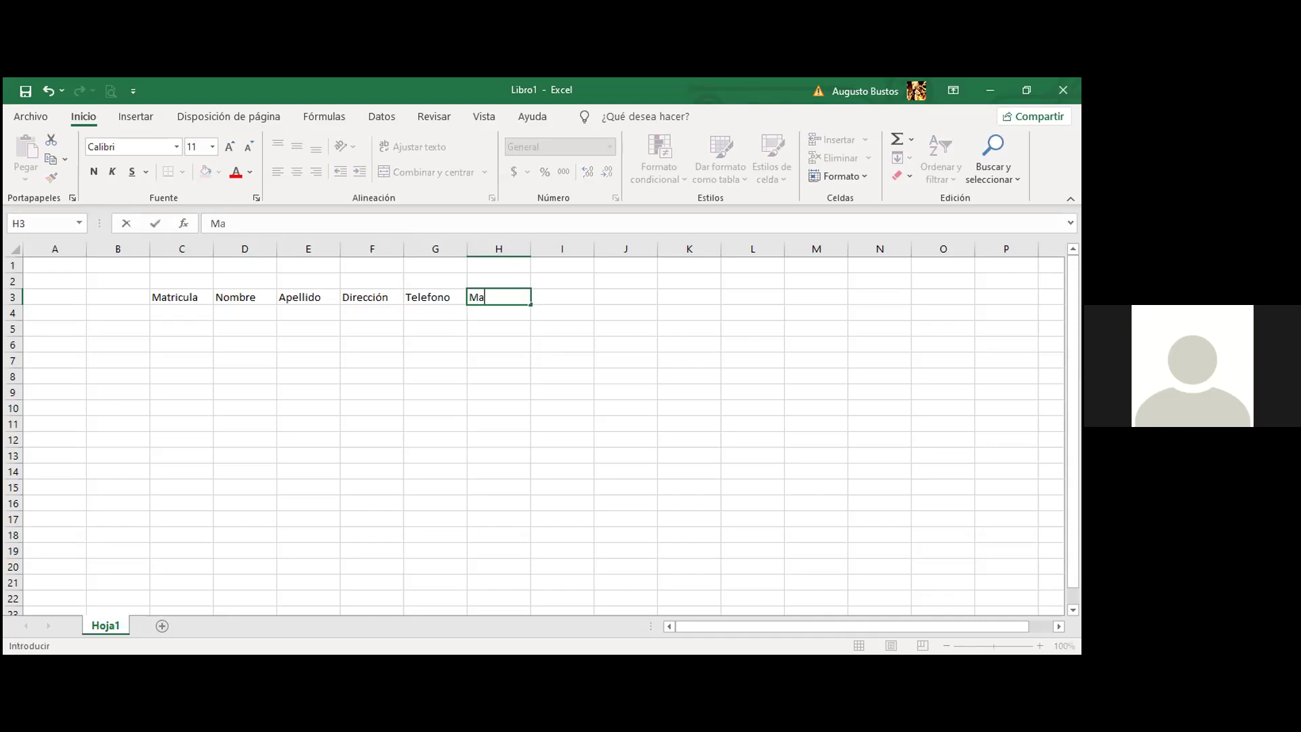
type("teria")
key("Tab")
type("N")
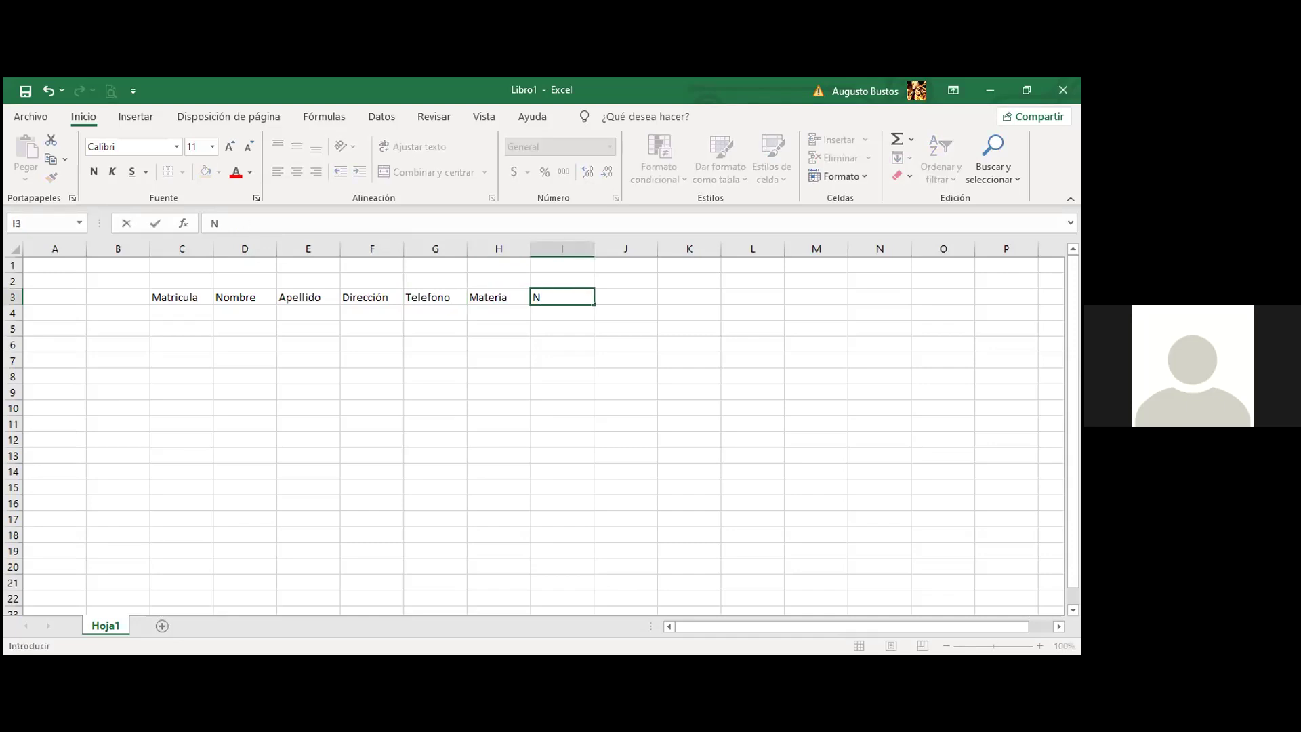
key("BackSpace")
type("num Materia")
key("Tab")
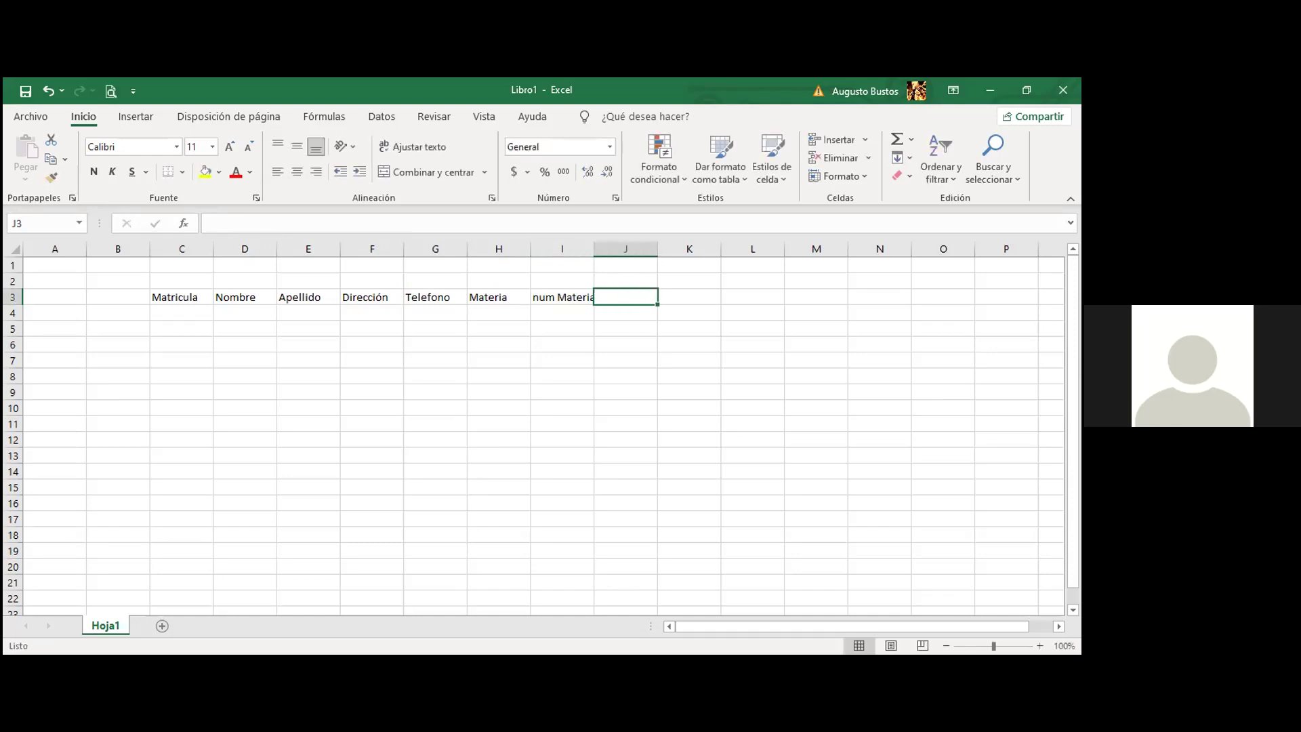
type("Carrera")
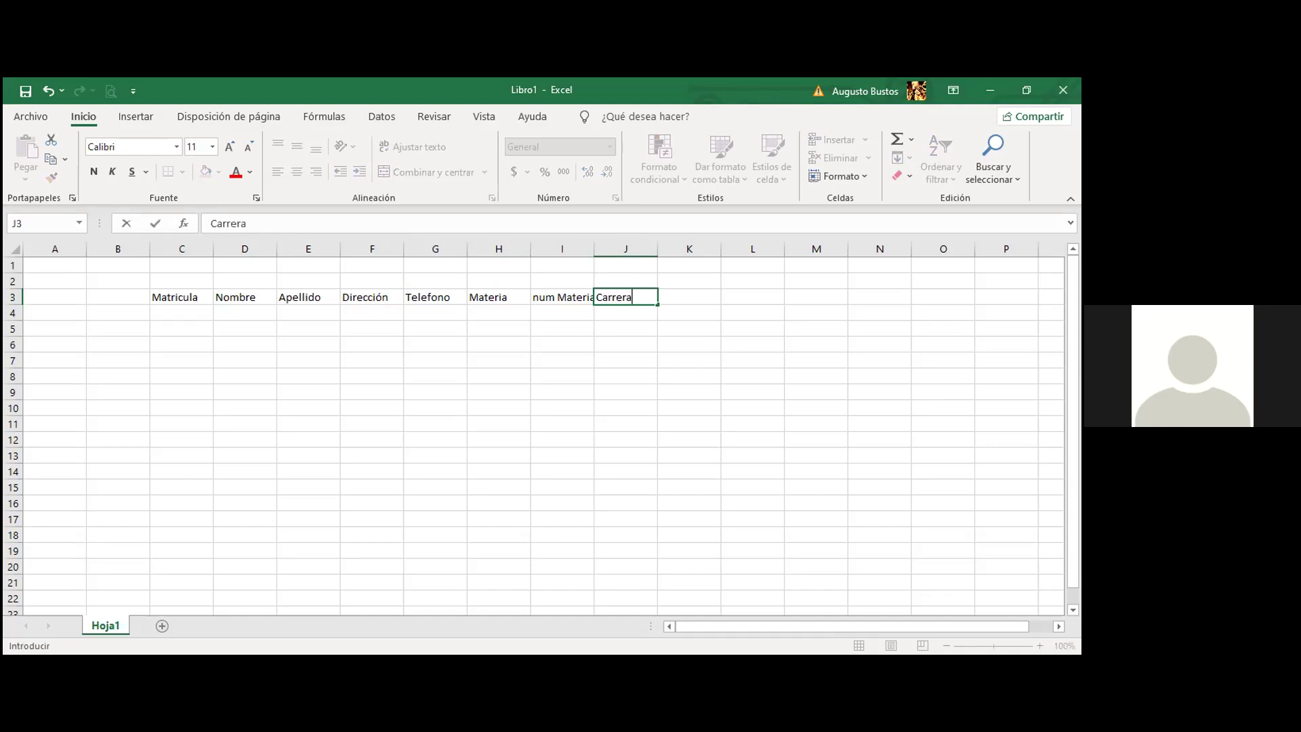
key("Return")
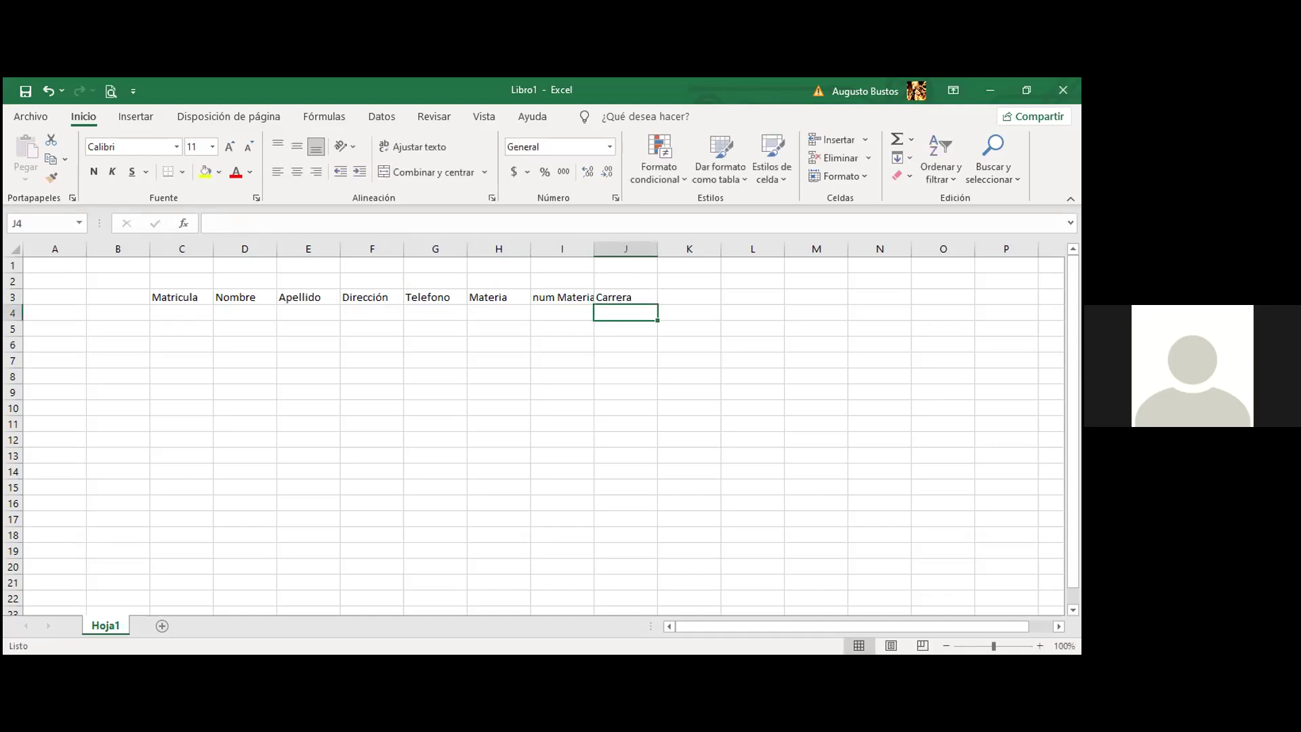
Enter 1, 2, 3 in C4:C6 and fill the series down to 8 in C11
left_click(186, 313)
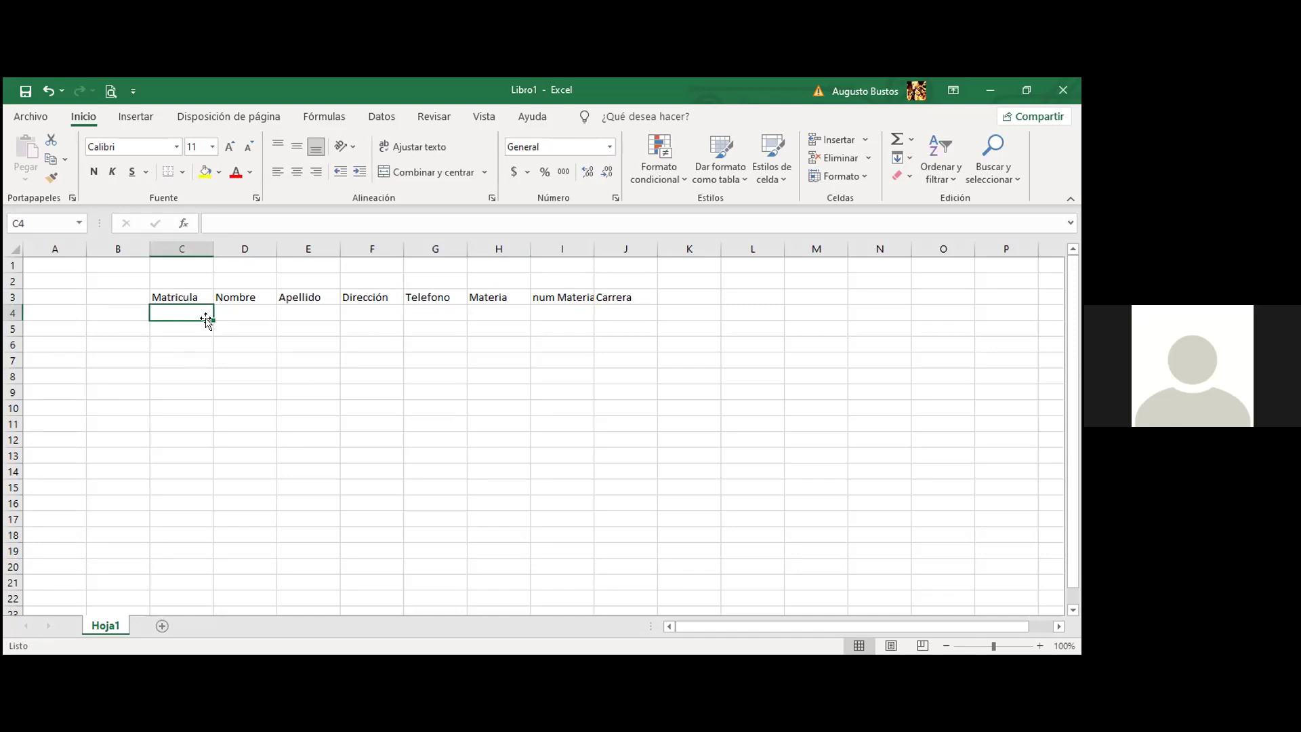
key("Return")
type("2")
key("Return")
type("3")
key("Return")
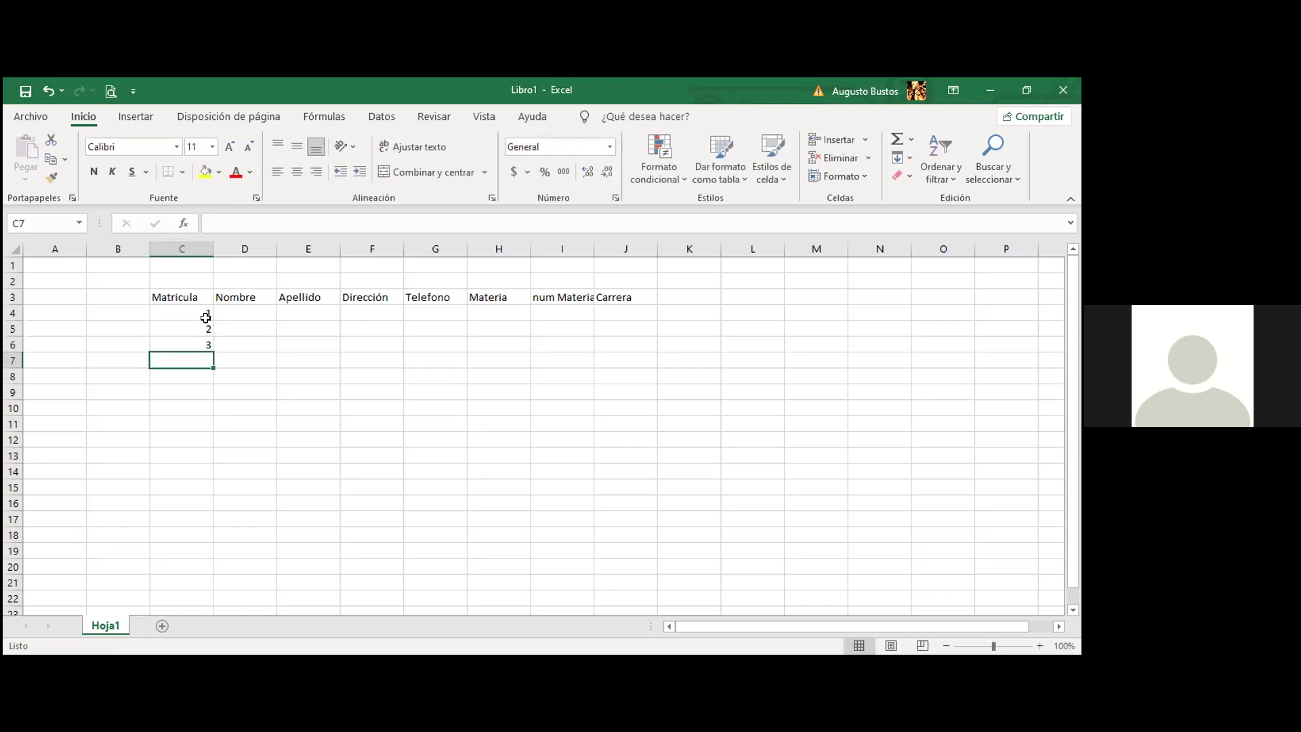
left_click(190, 308)
left_click_drag(190, 308, 212, 429)
left_click(293, 346)
left_click(251, 314)
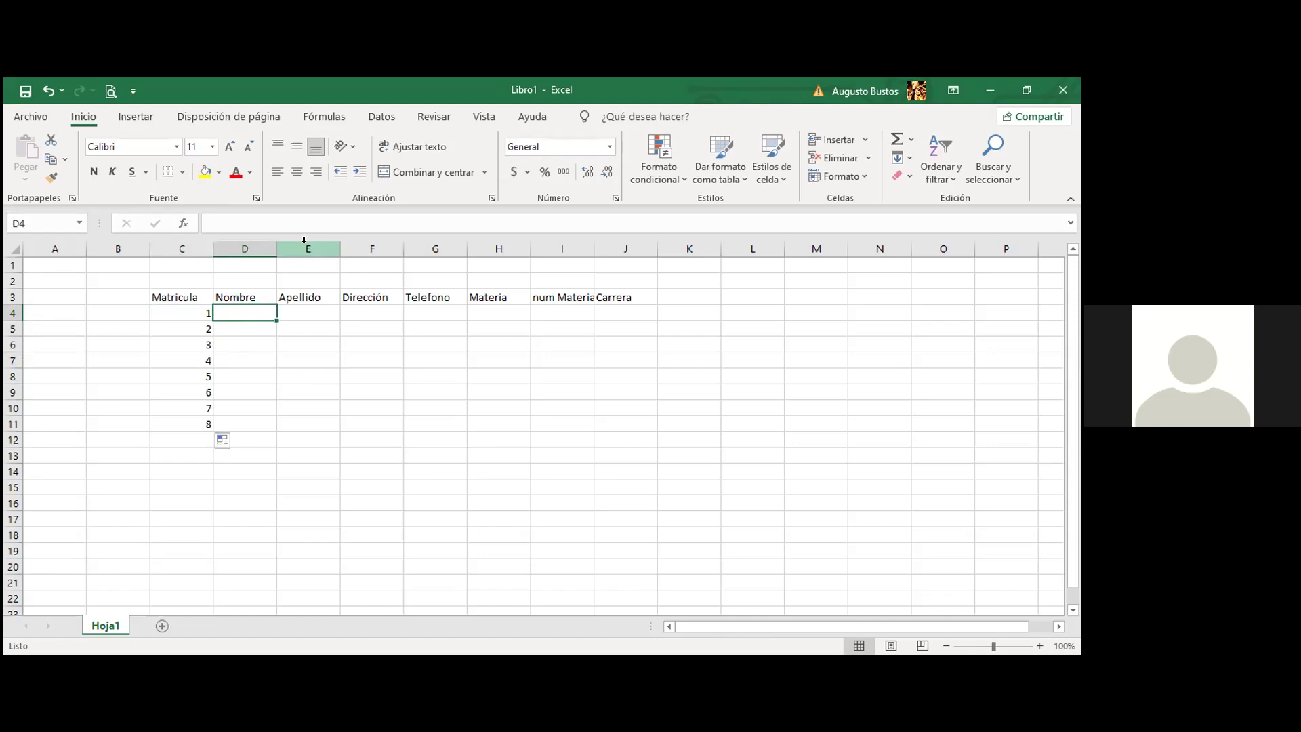
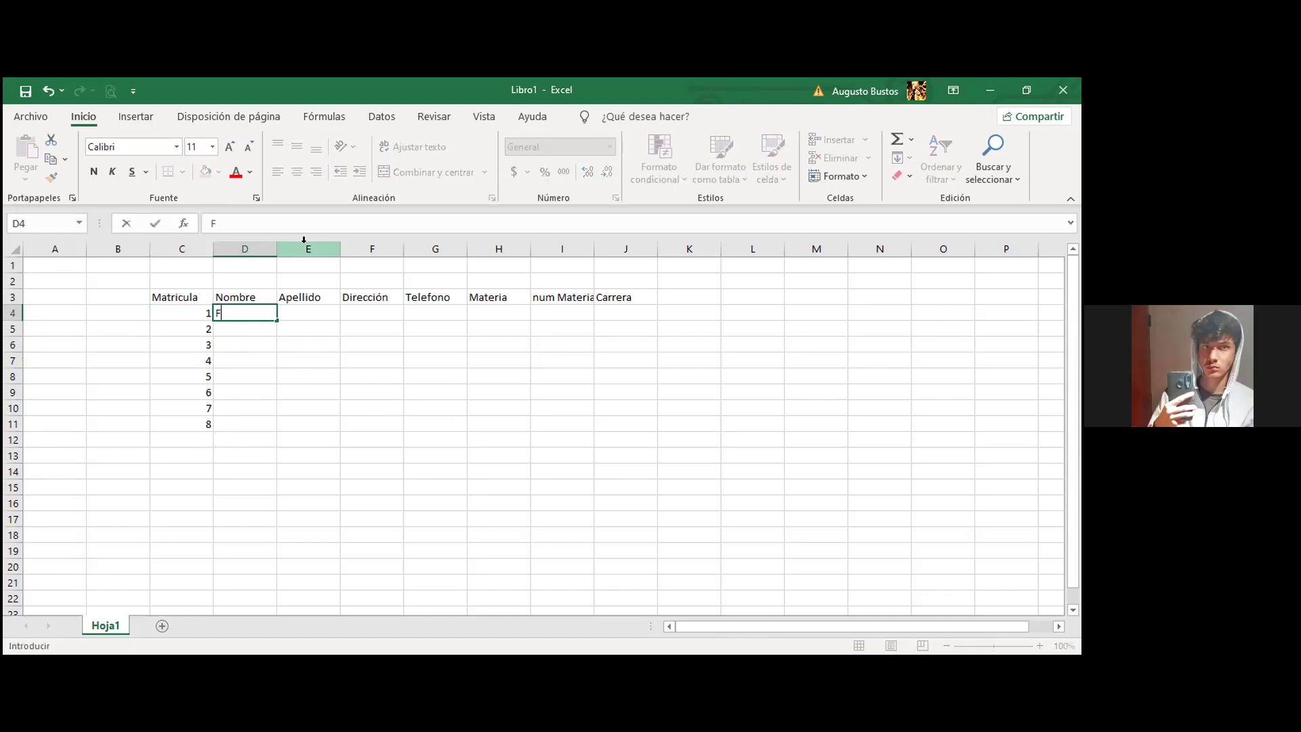
Enter the first five student names in D4:D8, including Andres, Mariana and Erick
type("ndo")
key("Return")
key("Return")
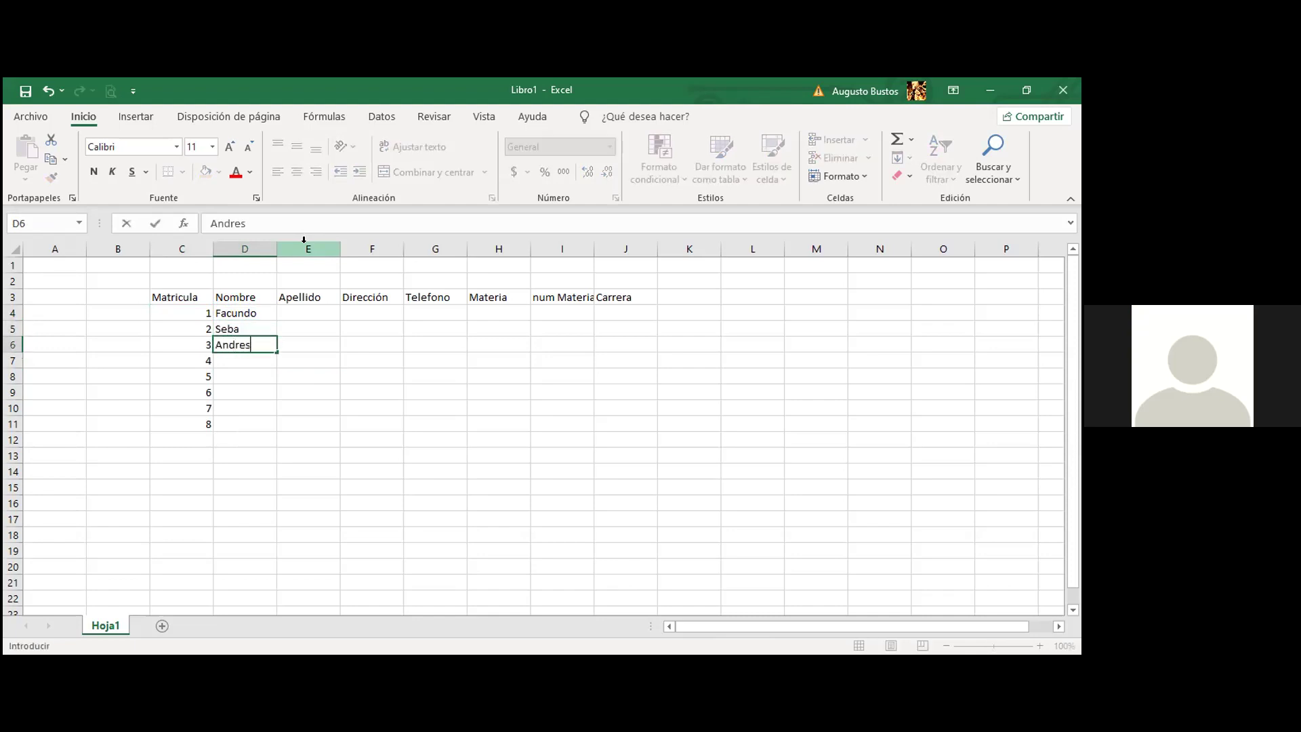
key("Return")
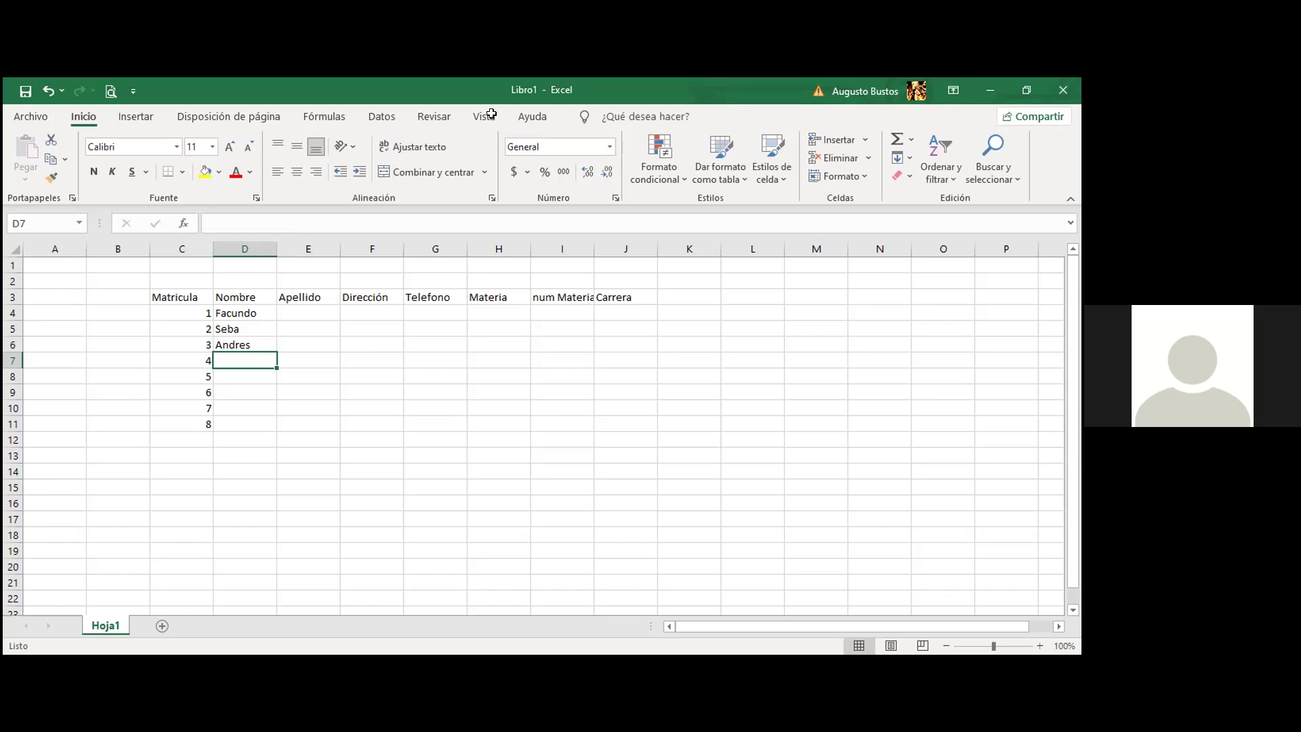
key("Return")
type("E")
key("BackSpace")
type("E")
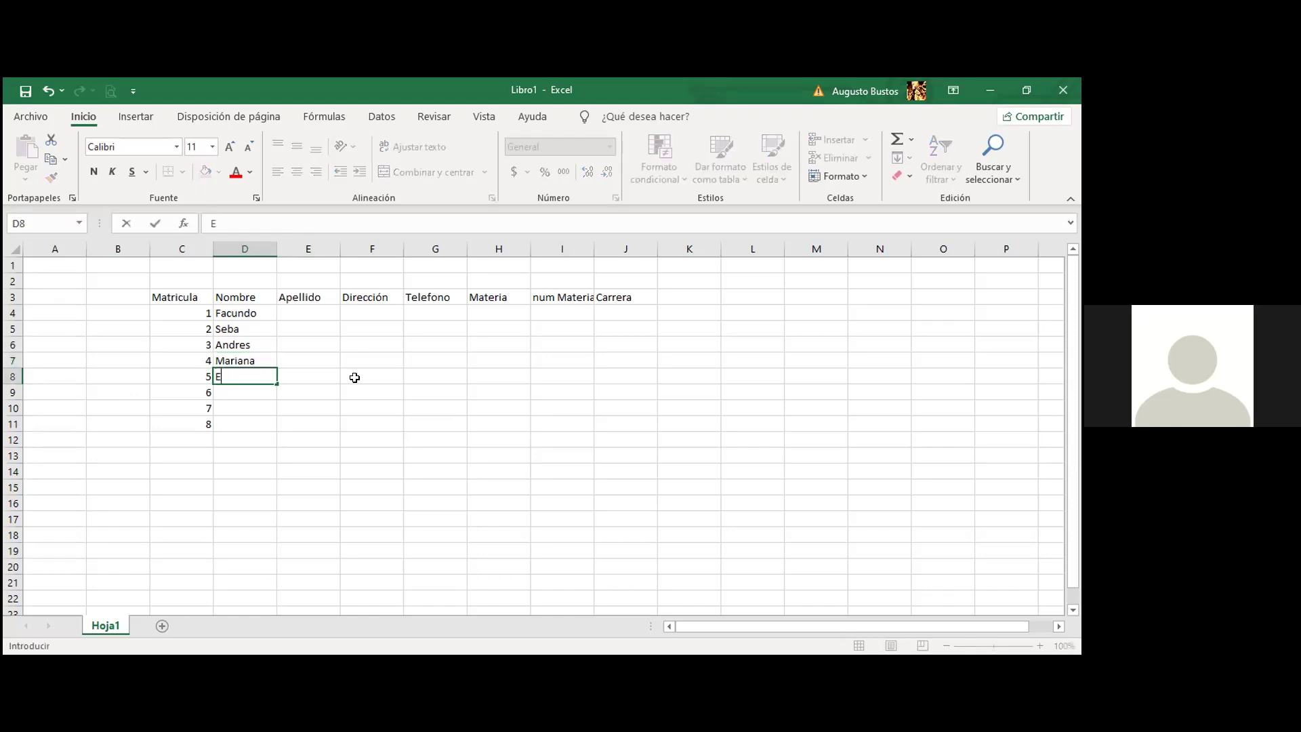
type("rick")
key("Return")
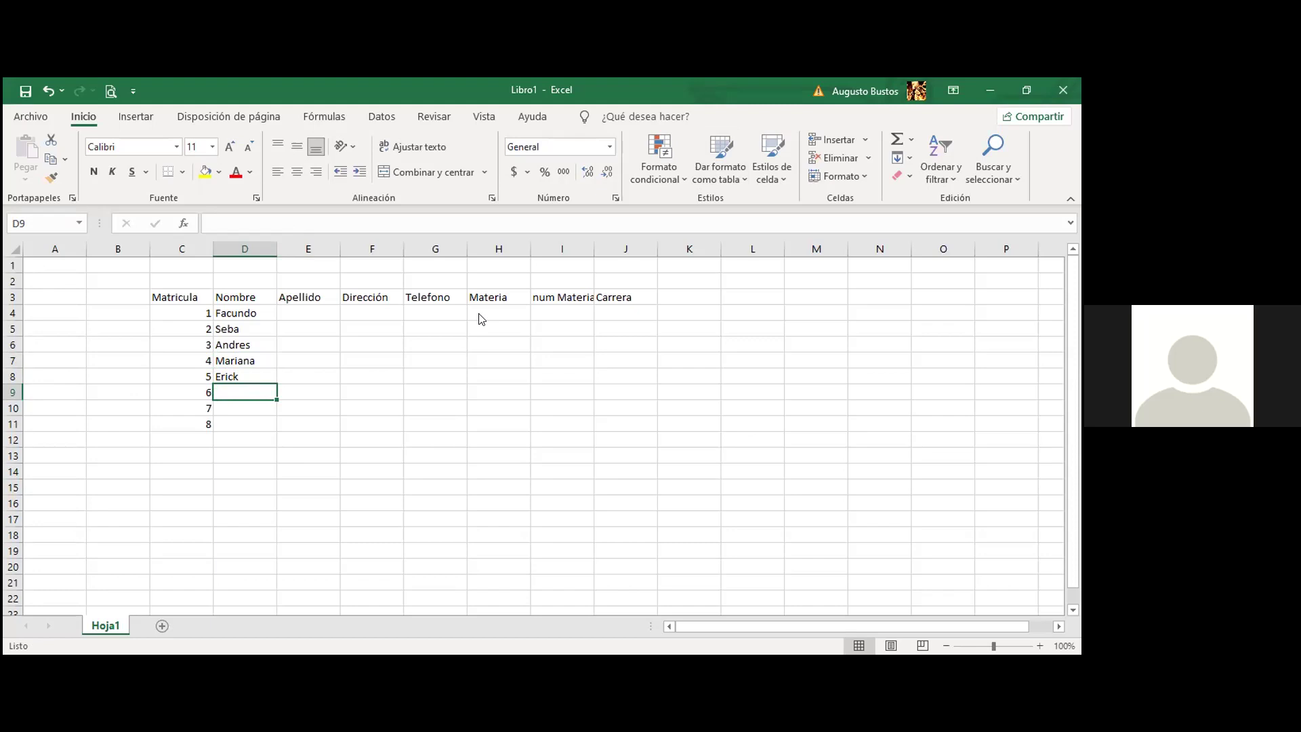
left_click(226, 389)
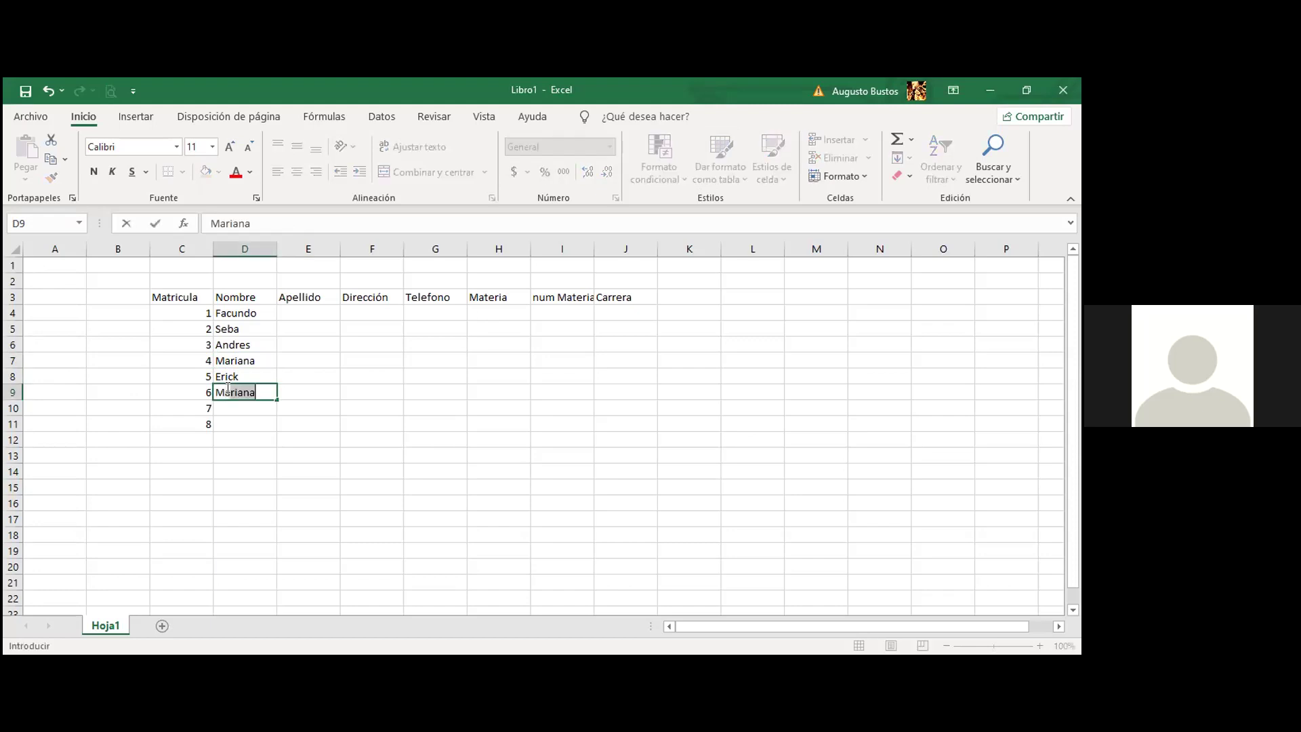
key("Tab")
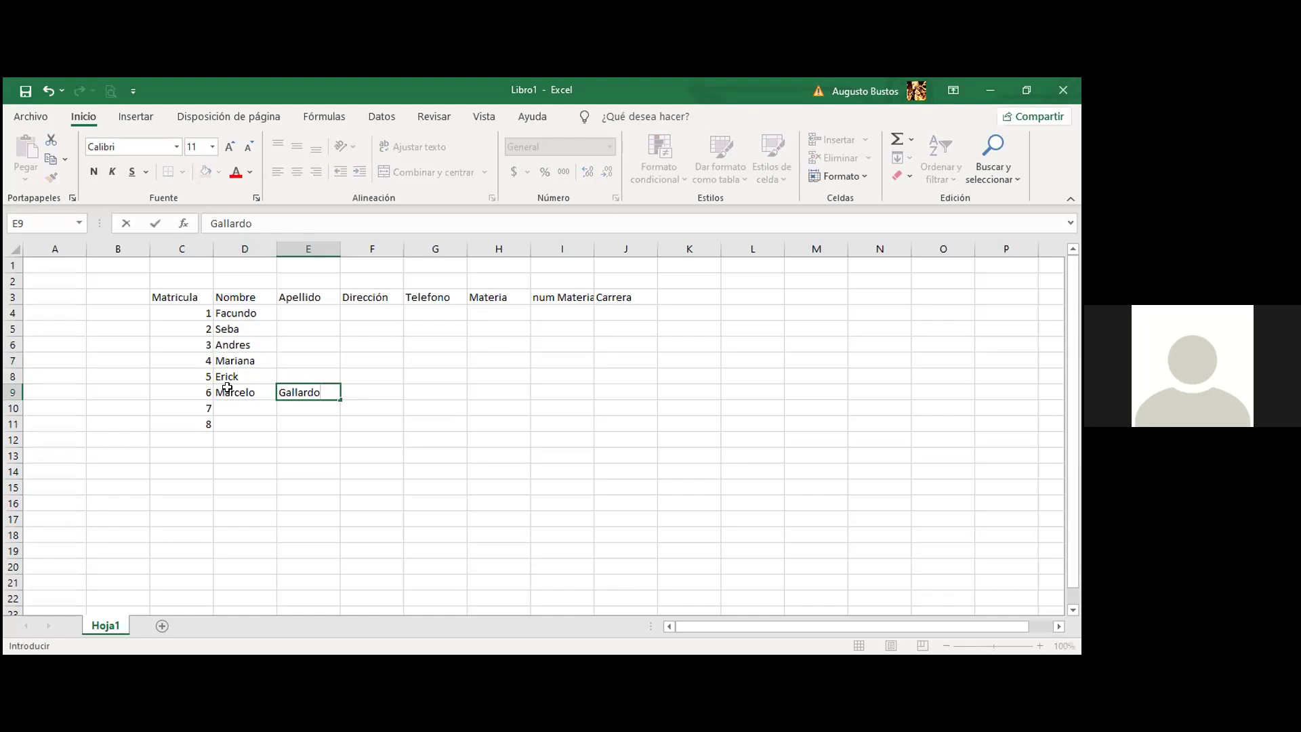
key("Up")
key("Down")
key("Down")
key("Left")
type("Ale")
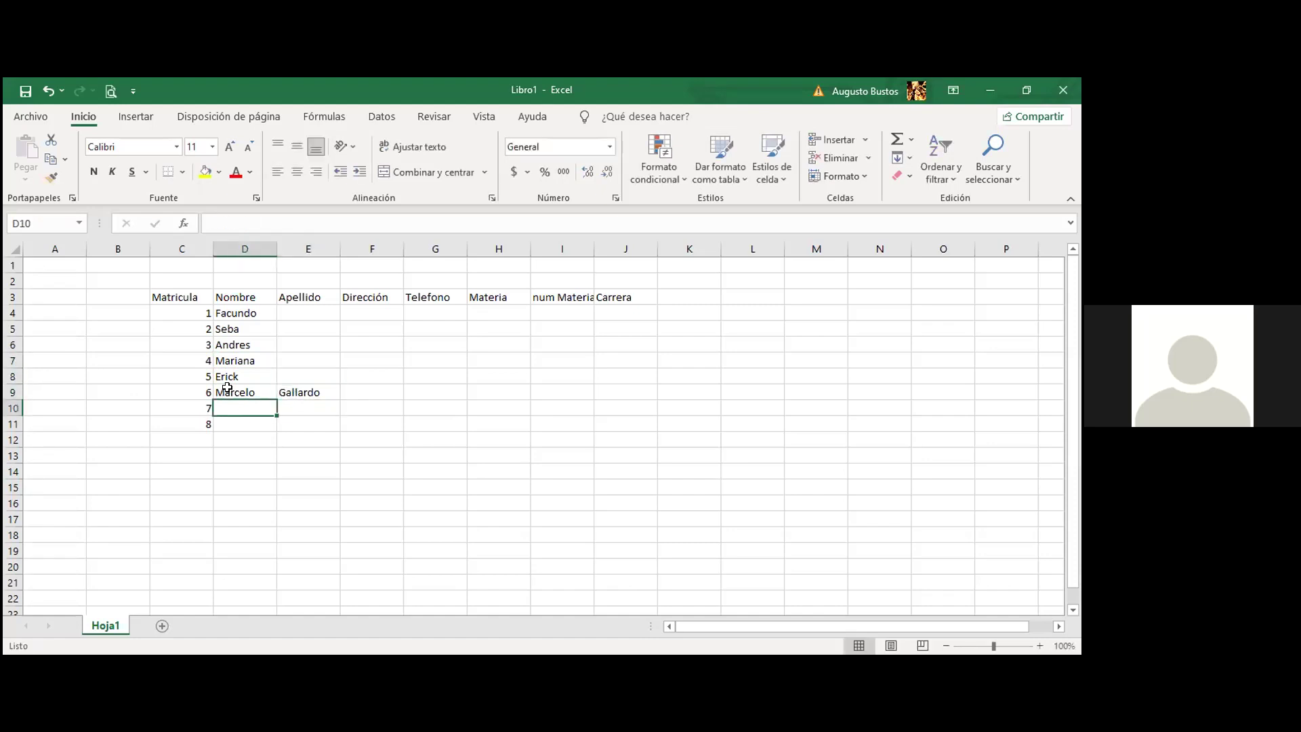
type("jandro")
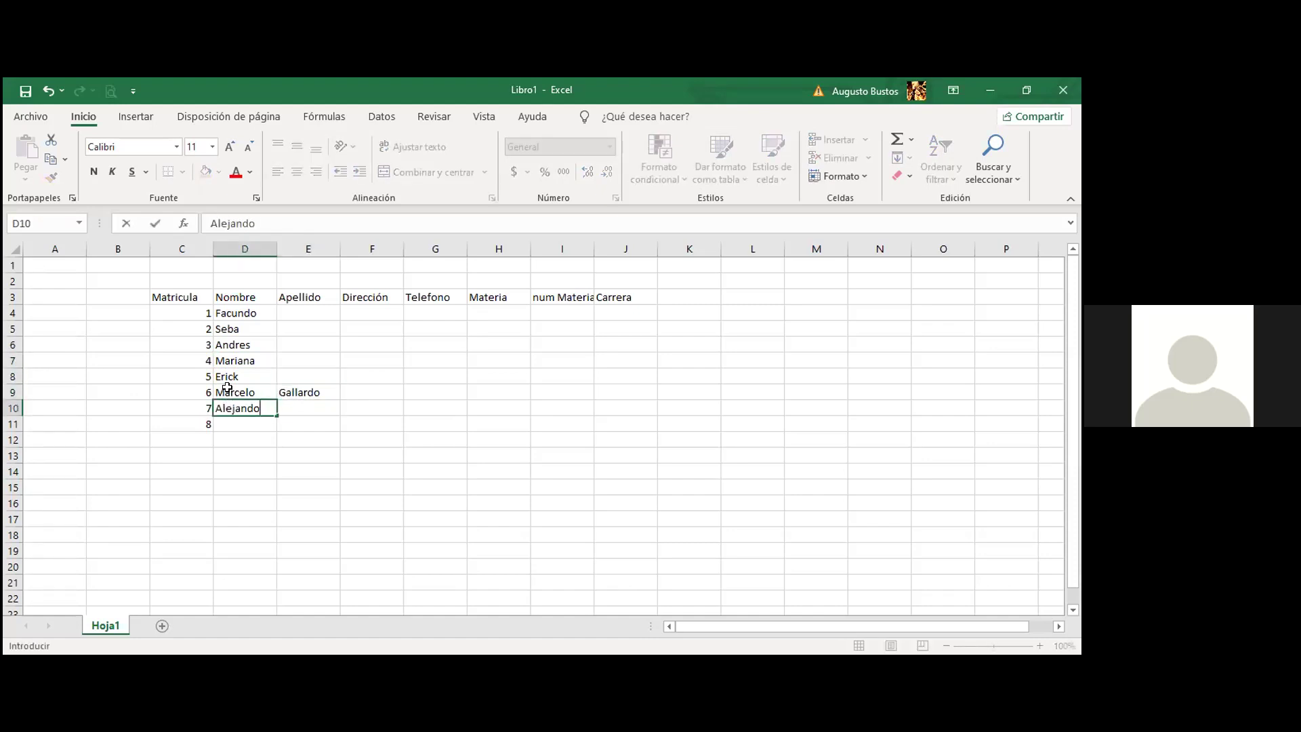
key("Return")
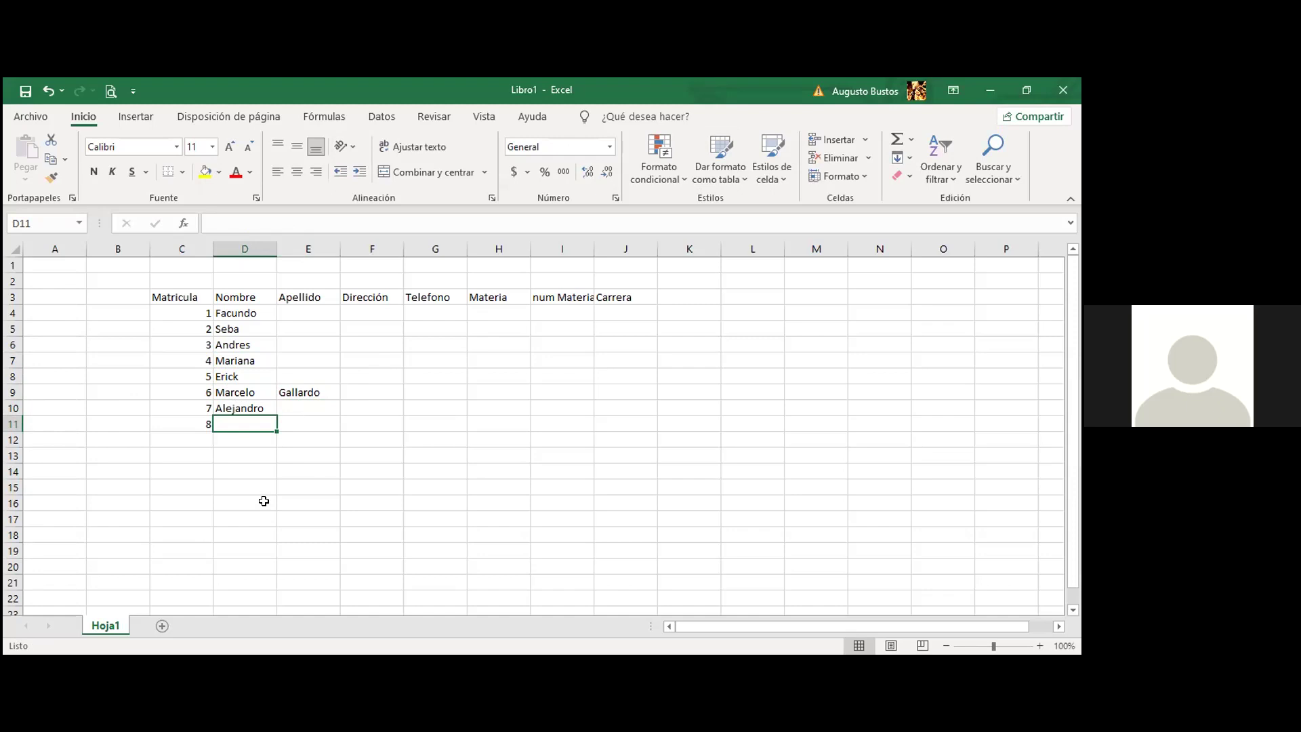
left_click(308, 453)
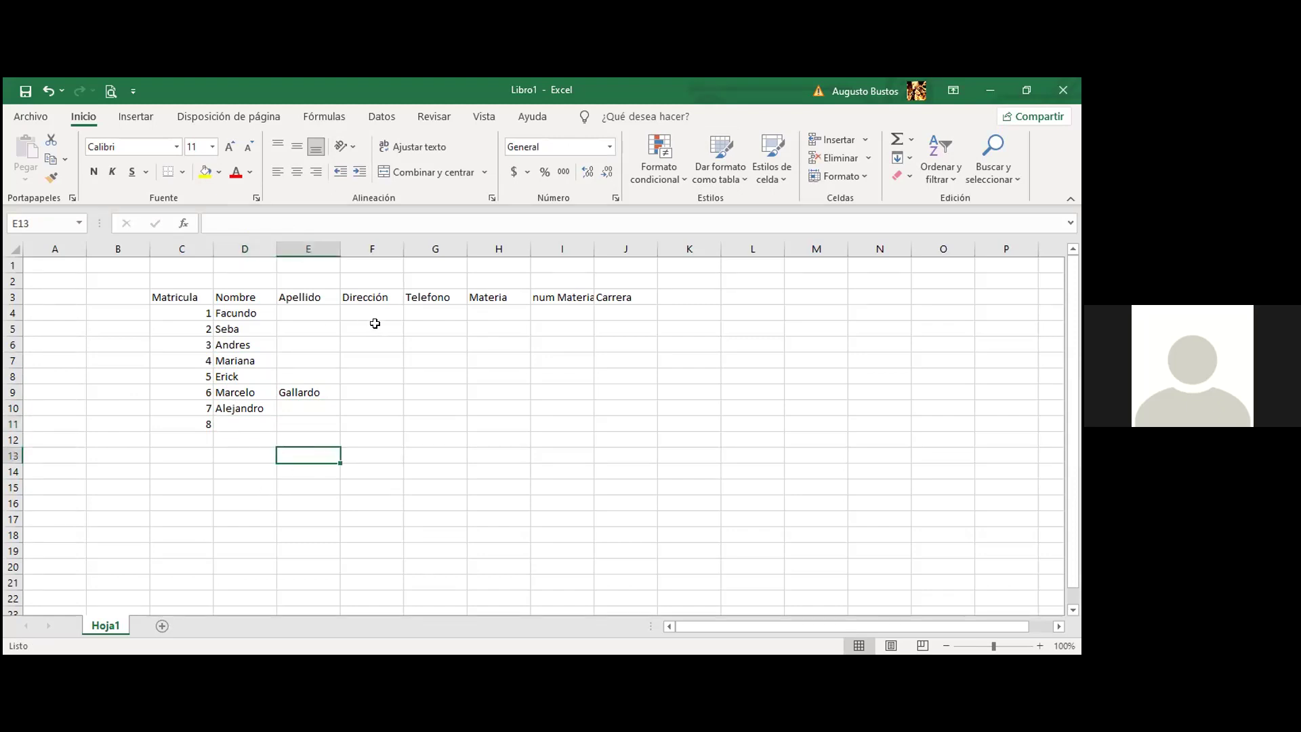
Enter the surnames Besse, Ahumada, Torres and Carabajal in E4 through E7
left_click(311, 316)
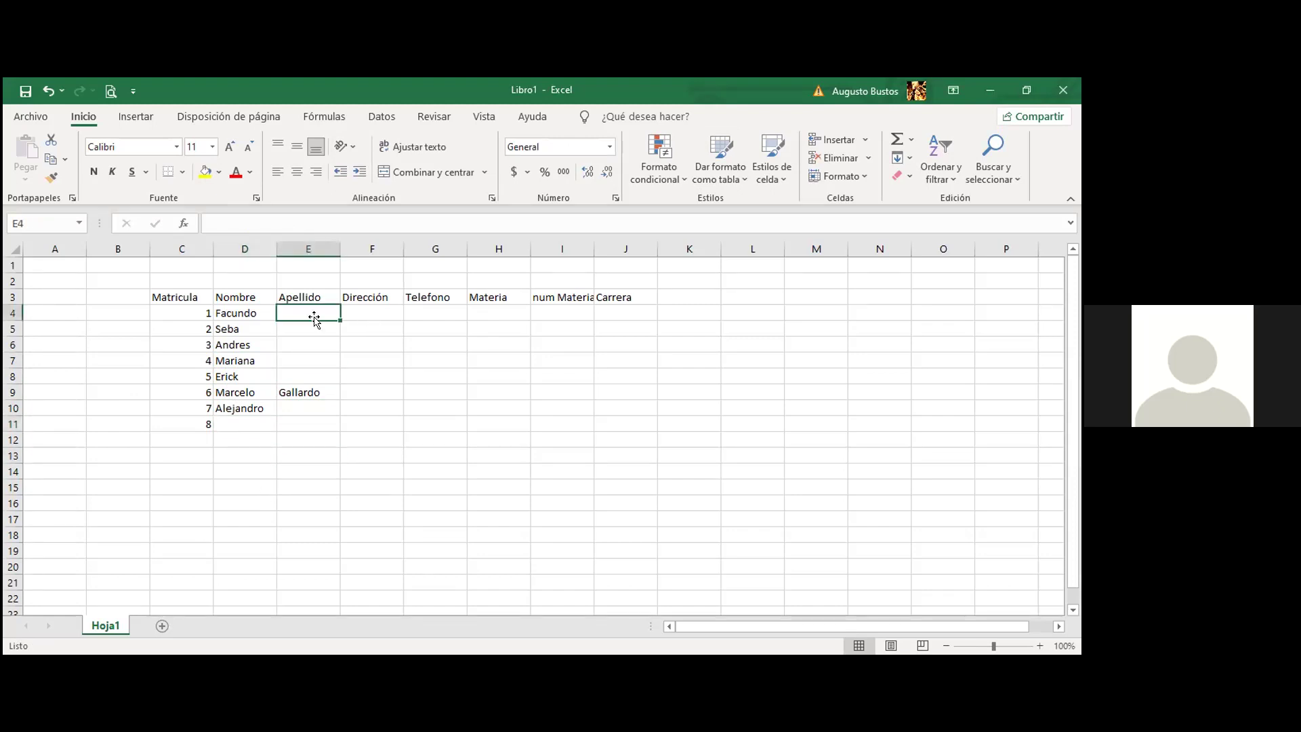
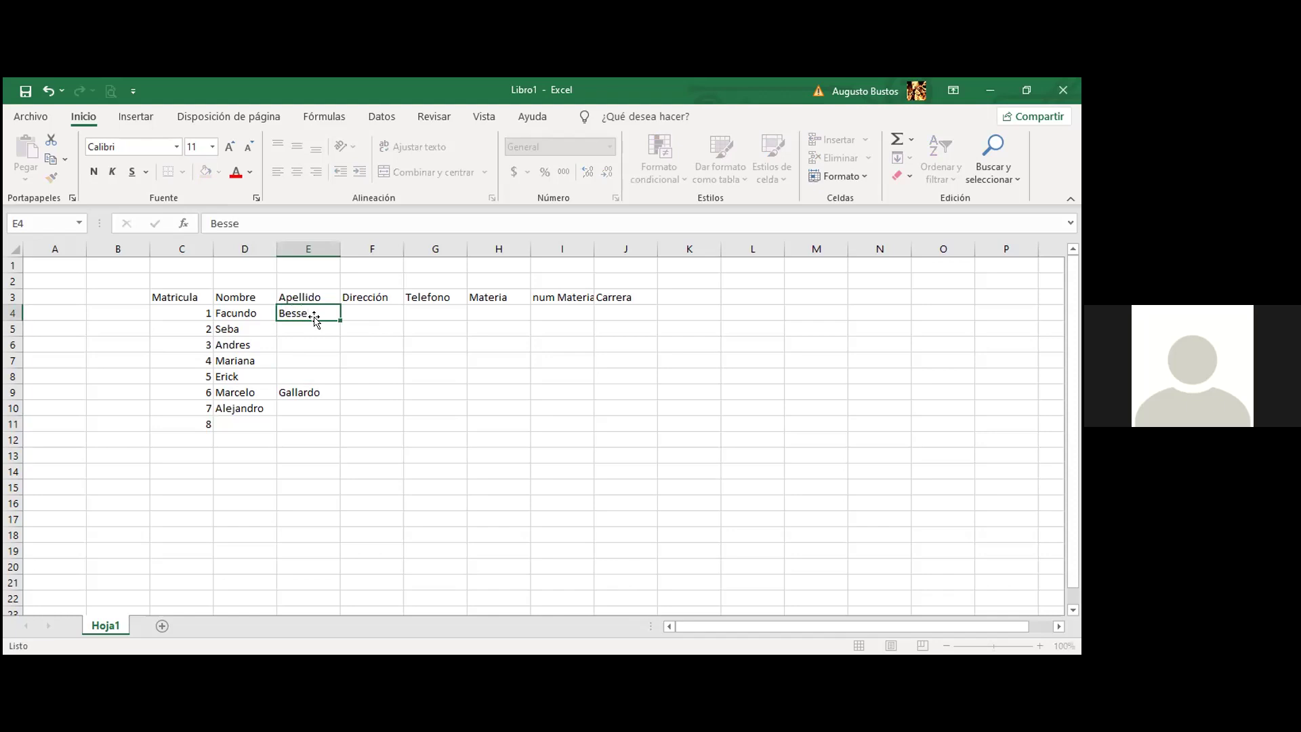
key("Return")
key("Return")
key("Up")
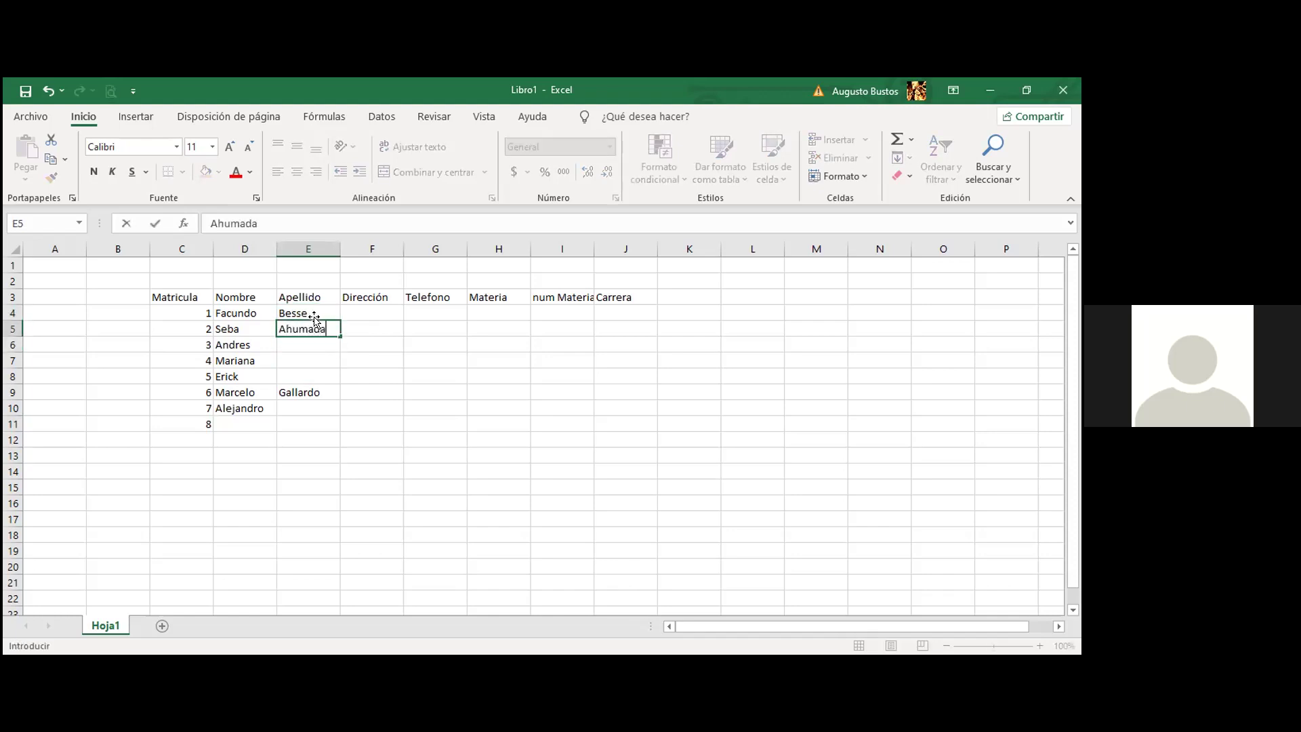
key("Return")
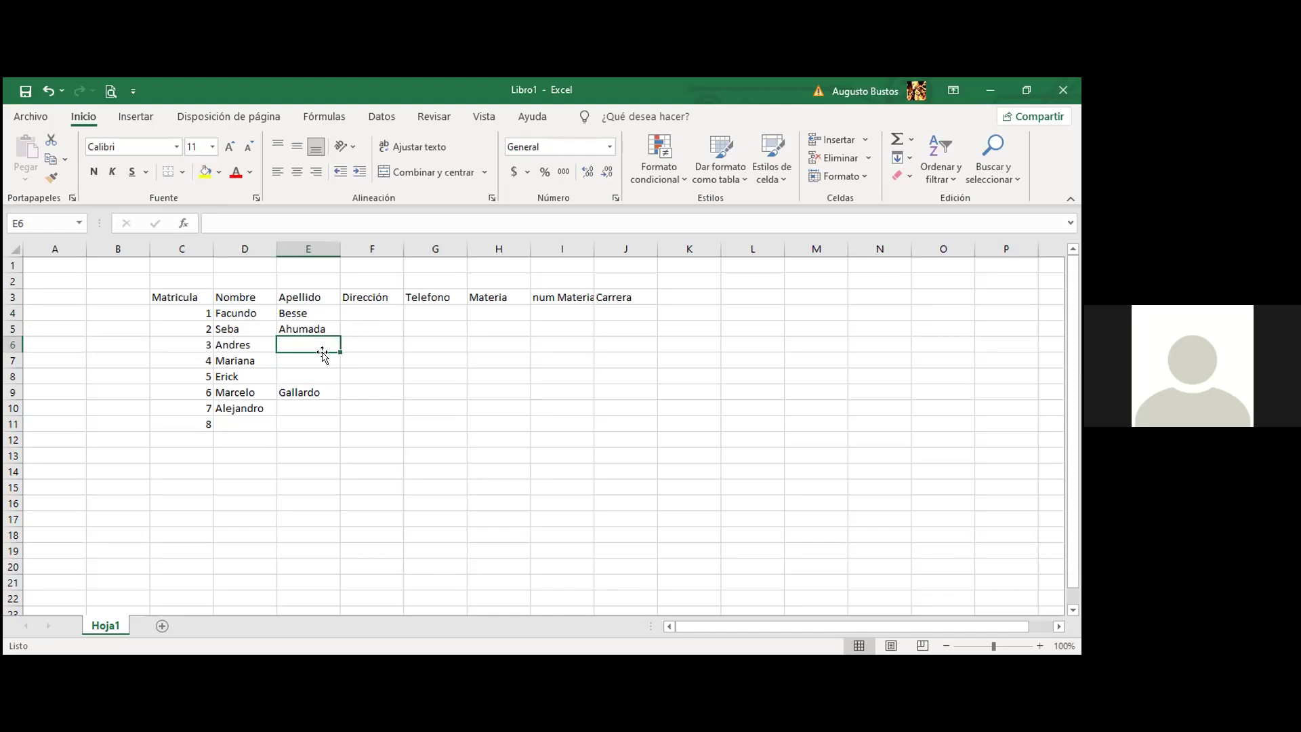
key("BackSpace")
key("BackSpace")
key("BackSpace")
key("BackSpace")
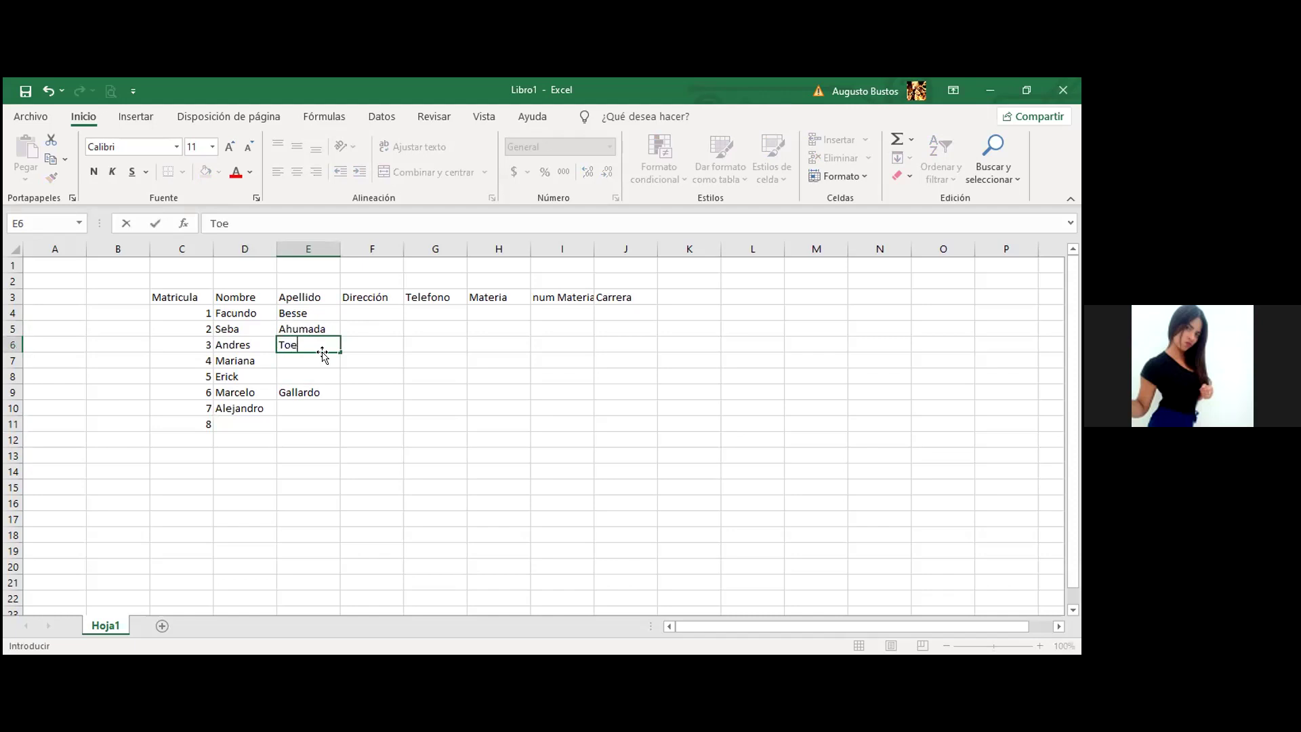
key("Return")
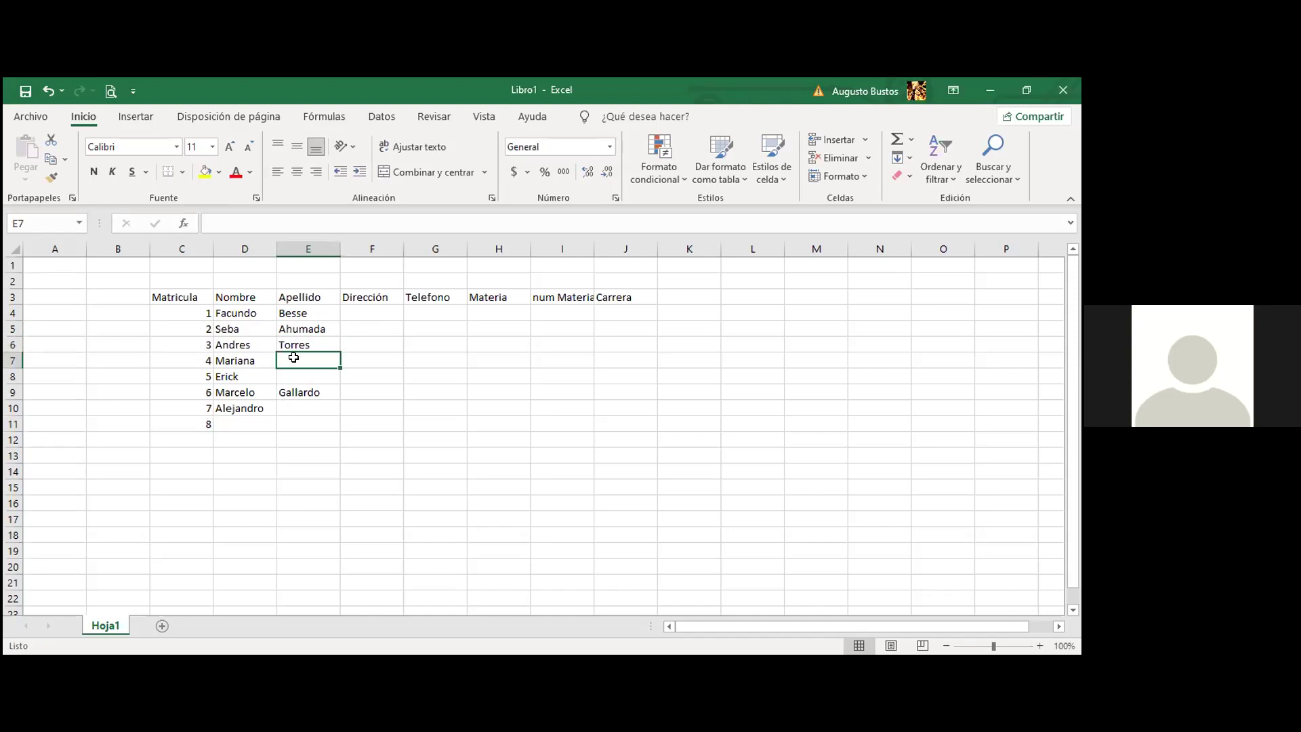
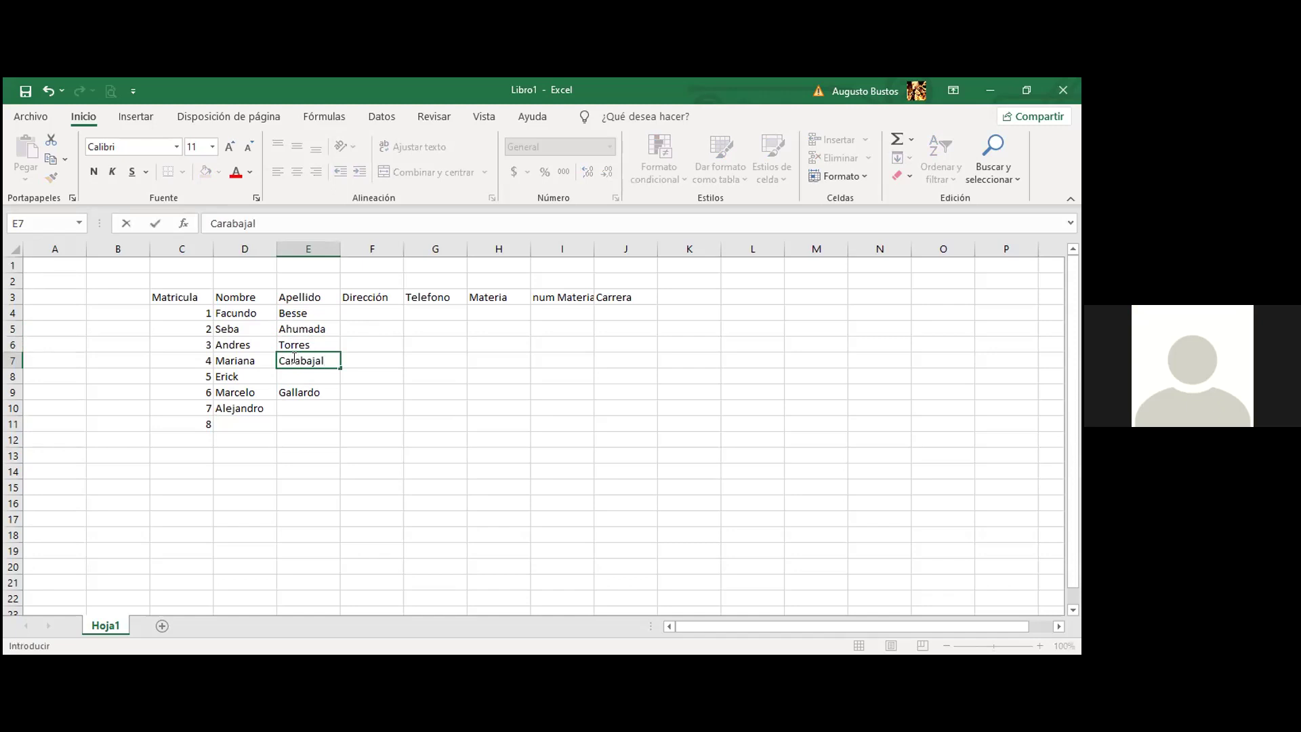
key("Return")
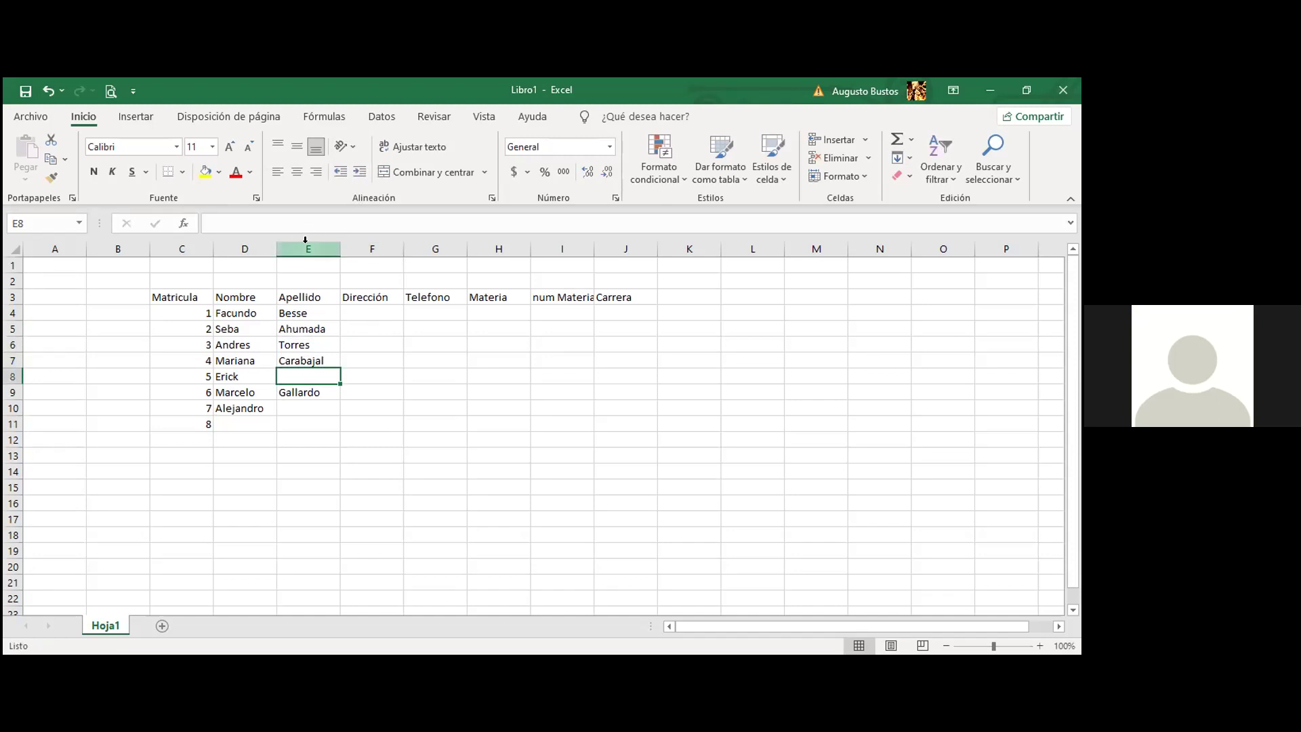
Add Uzumaki in E10 and Lopez in E8 to complete the Apellido column
left_click(312, 418)
left_click(316, 405)
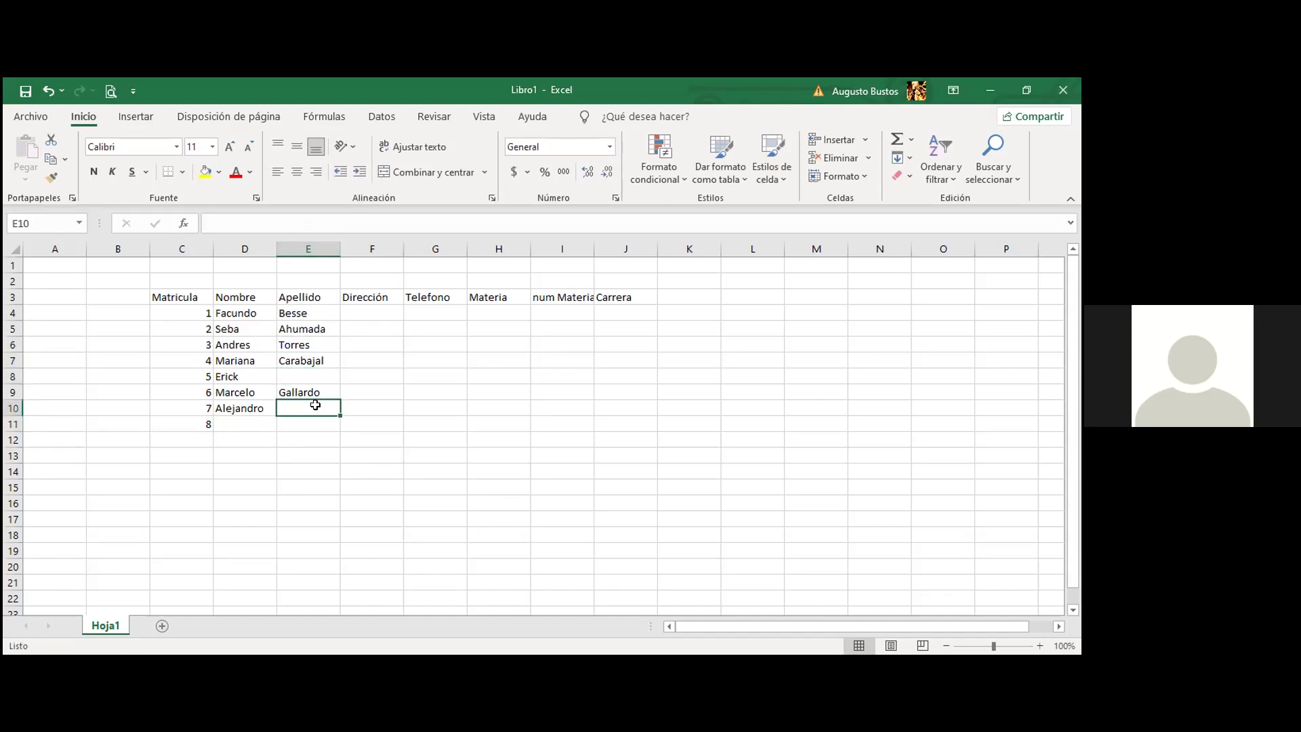
type("Uzu")
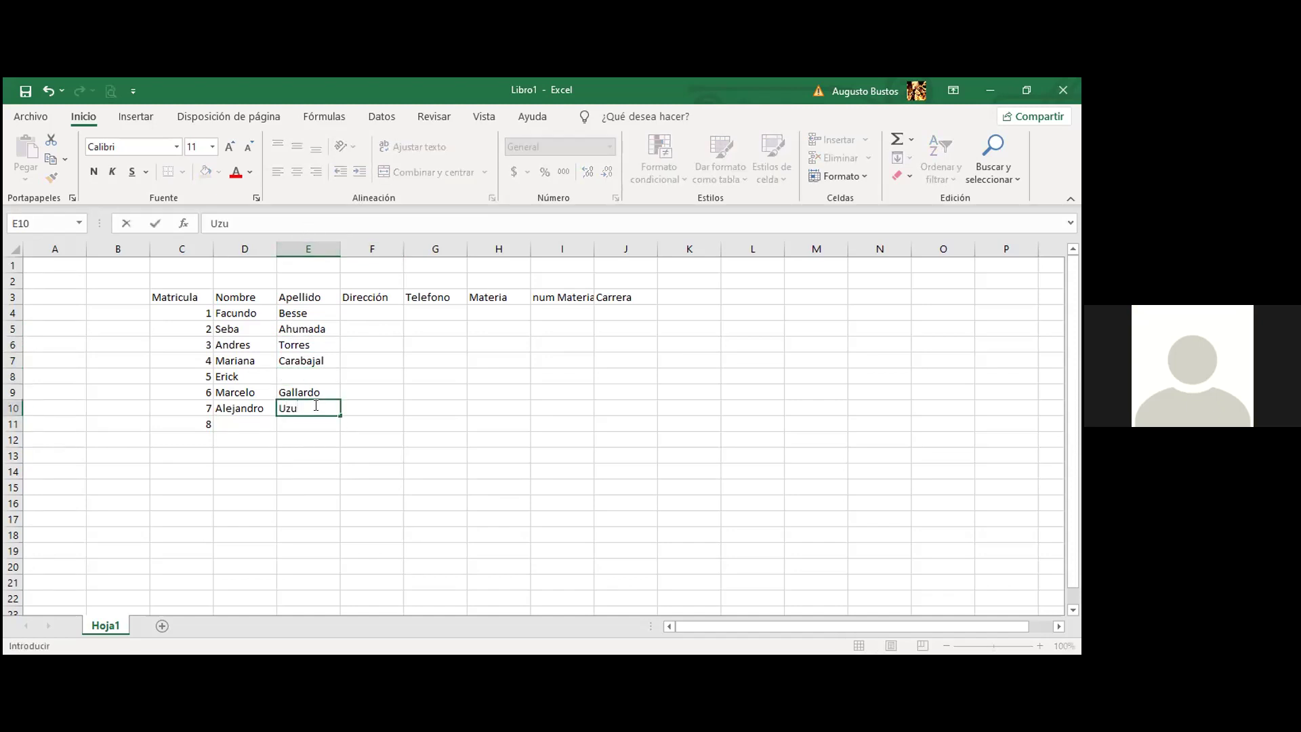
type("maki")
left_click(326, 374)
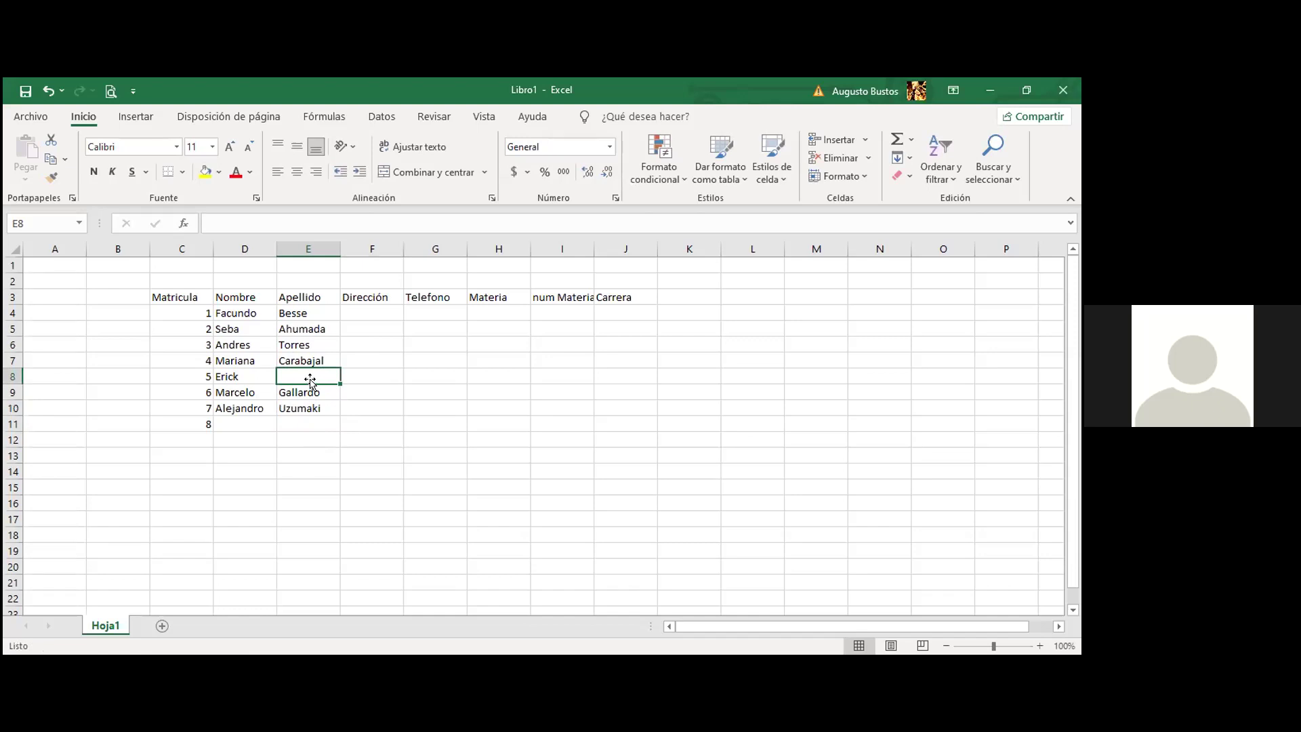
type("Lopez")
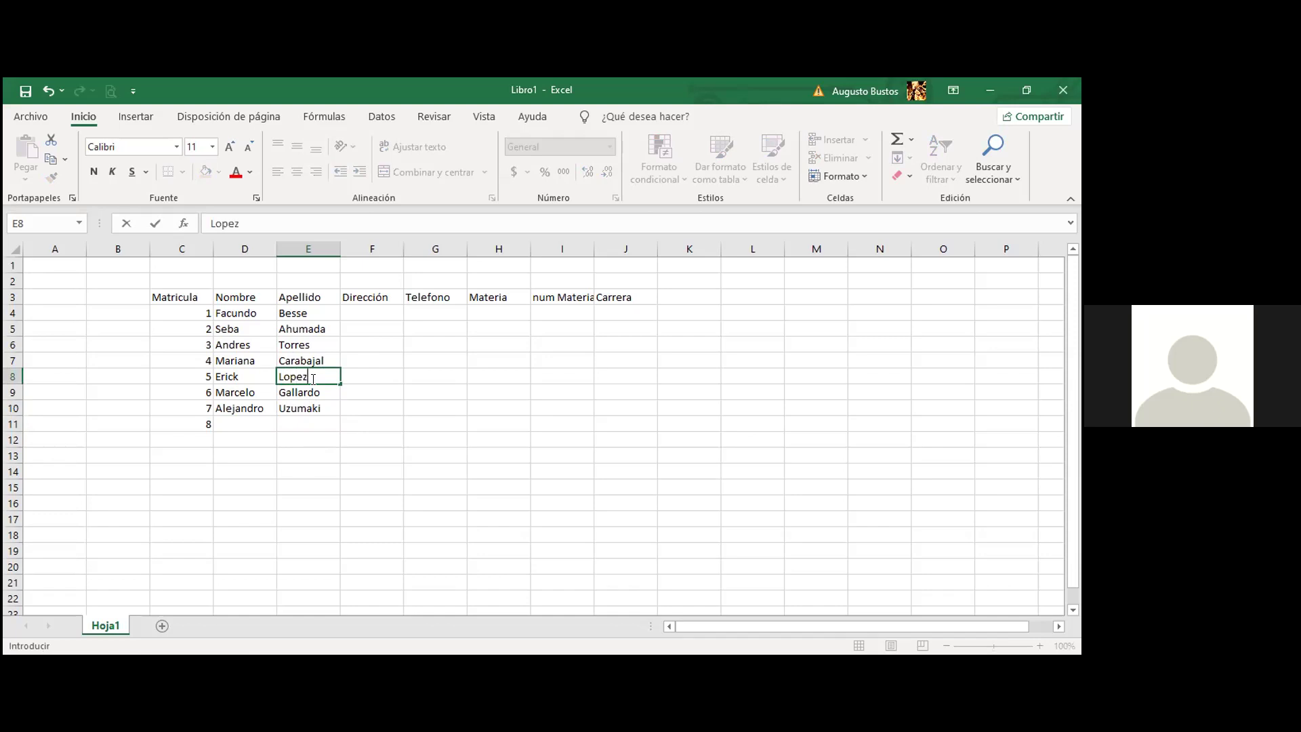
left_click(313, 488)
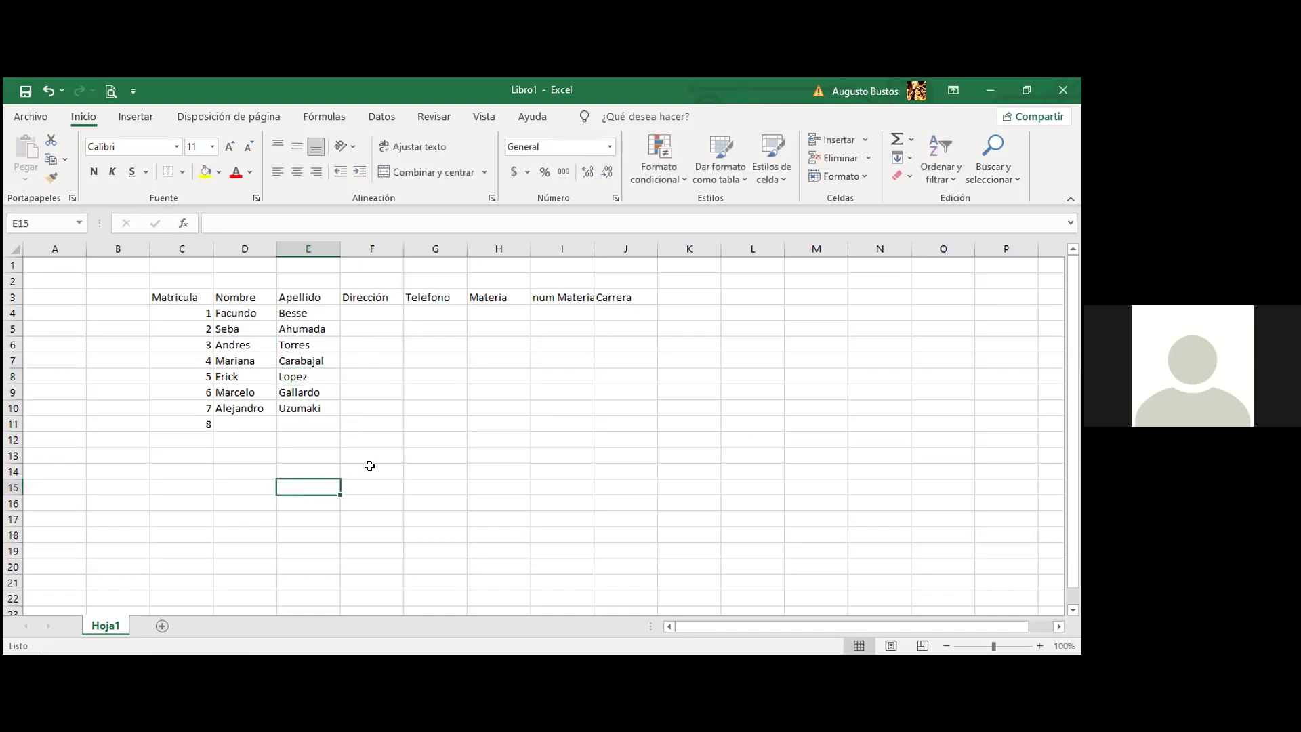
left_click(352, 313)
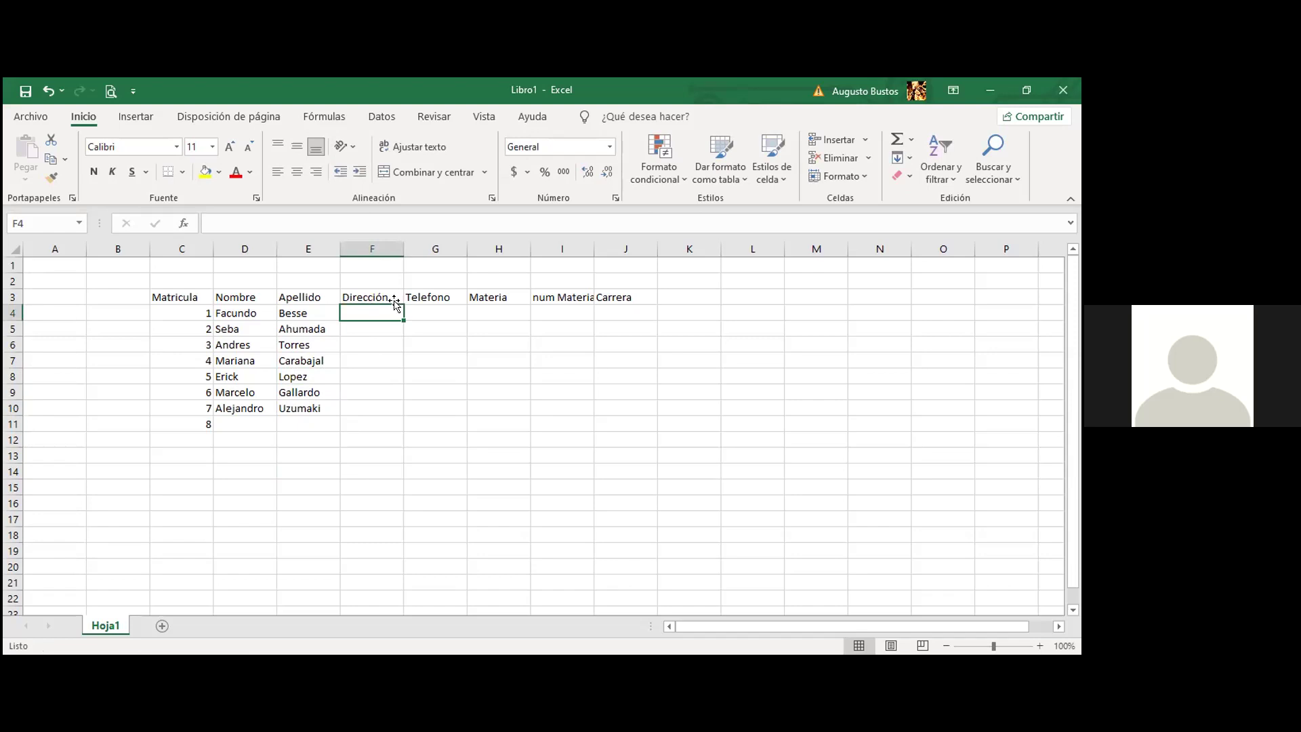
type("H")
key("BackSpace")
type("No se")
key("BackSpace")
type("é 121")
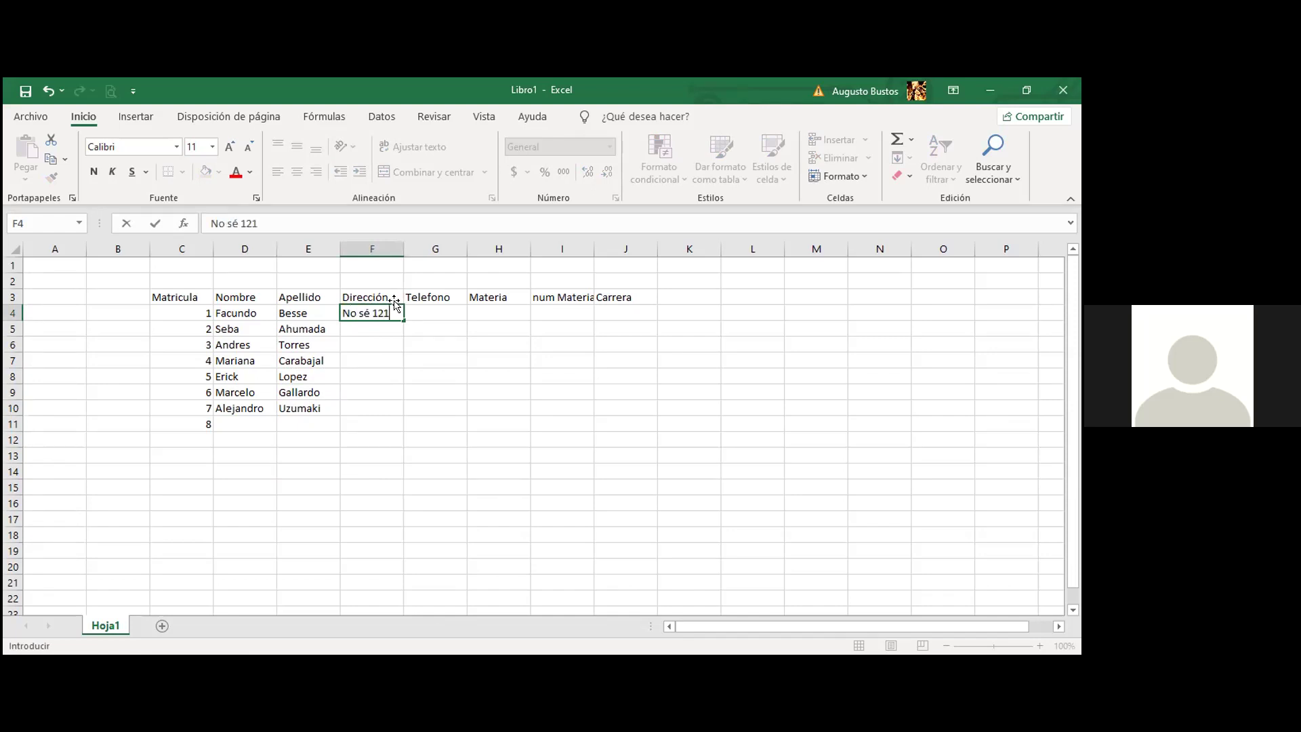
key("Return")
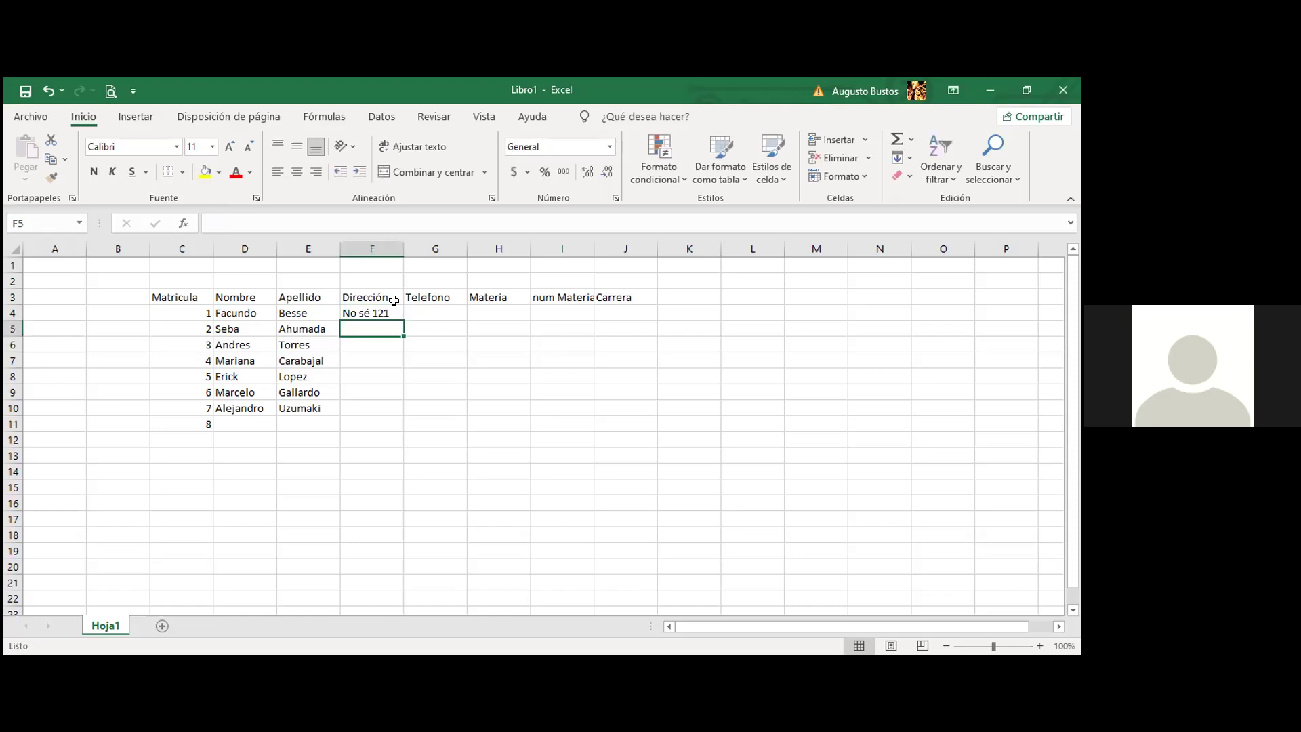
type("A")
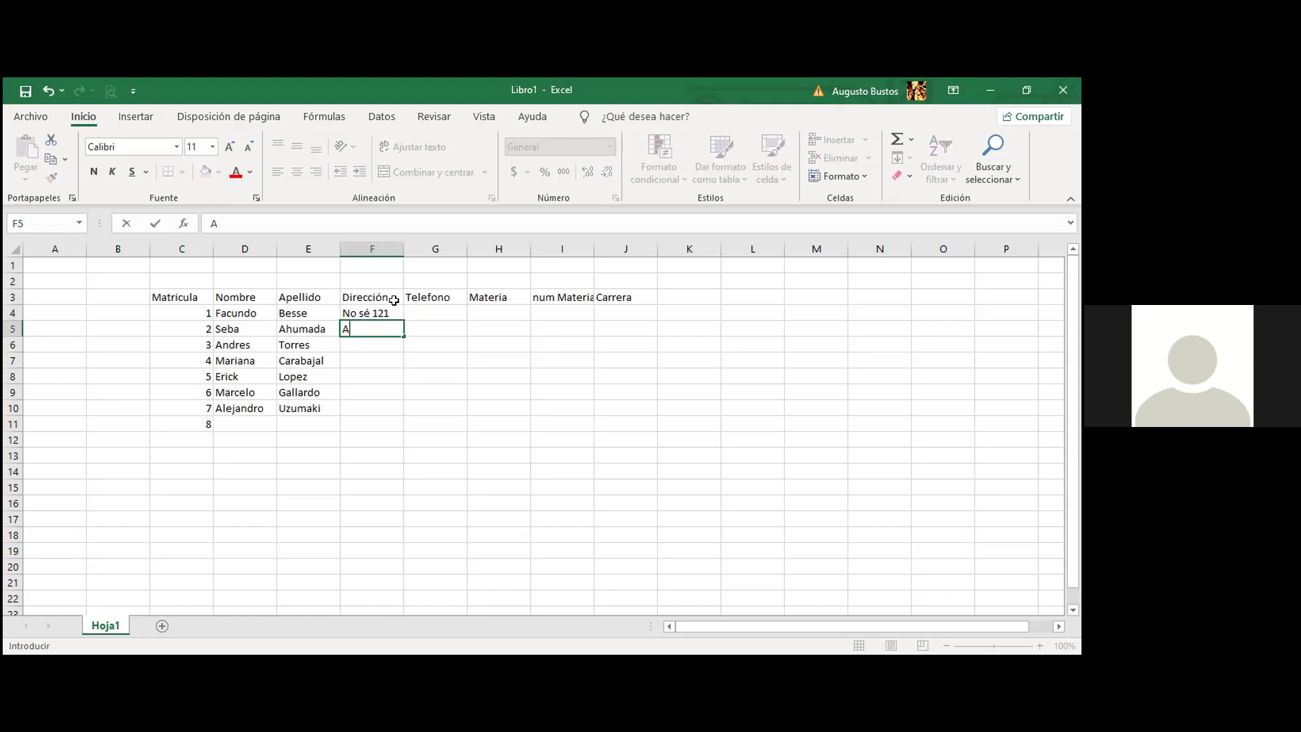
type("ll 232")
key("Return")
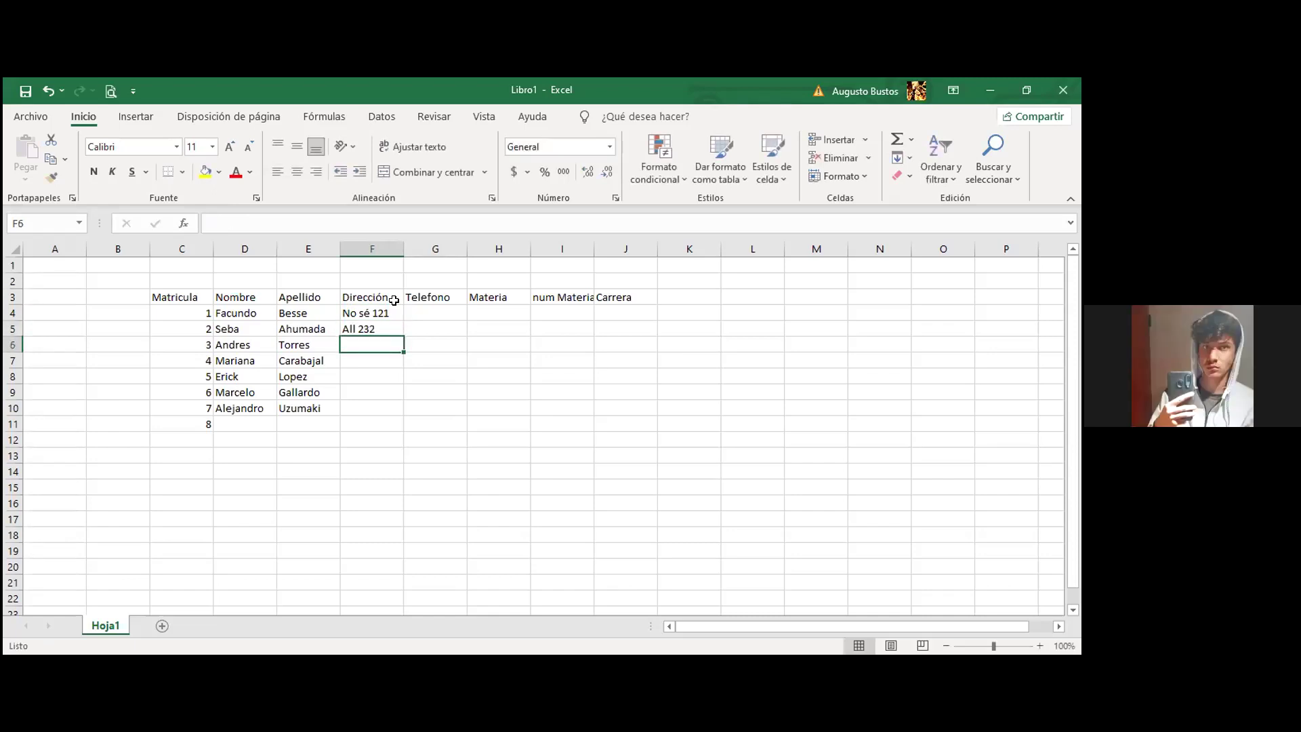
type("Kam")
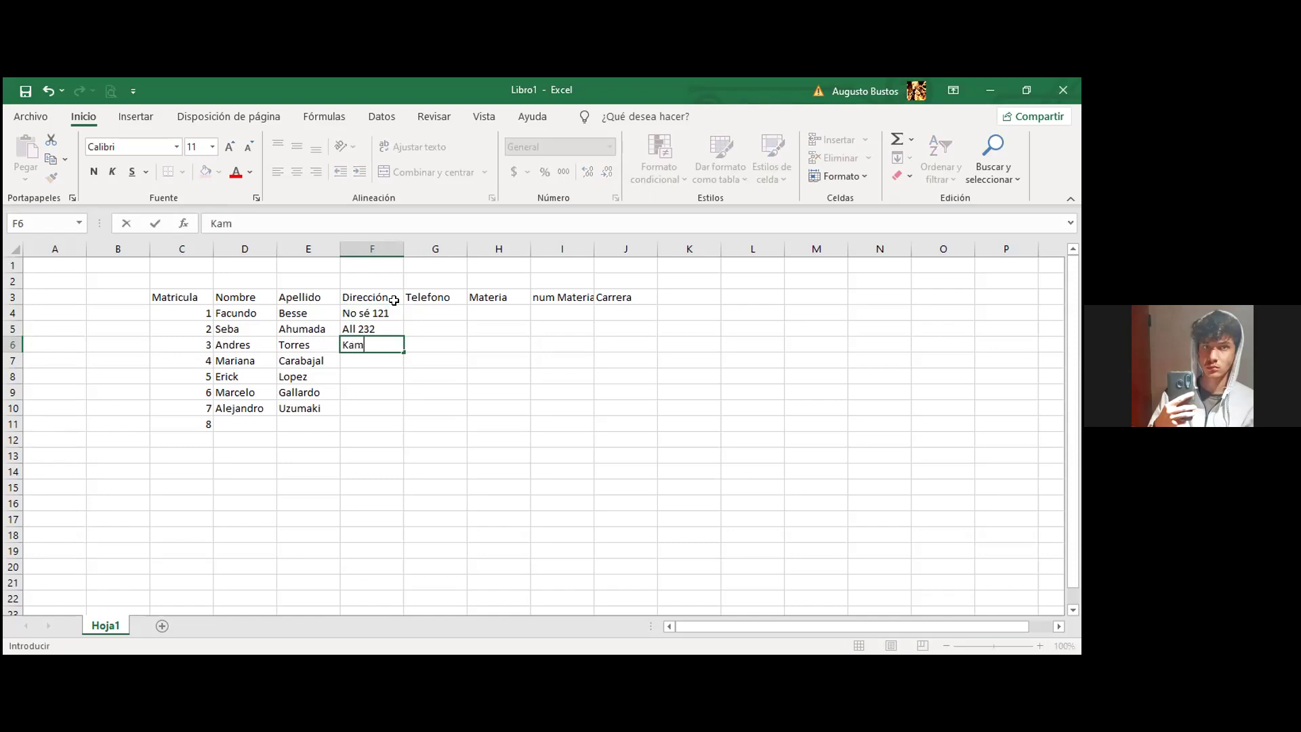
type("e hame ha 12542")
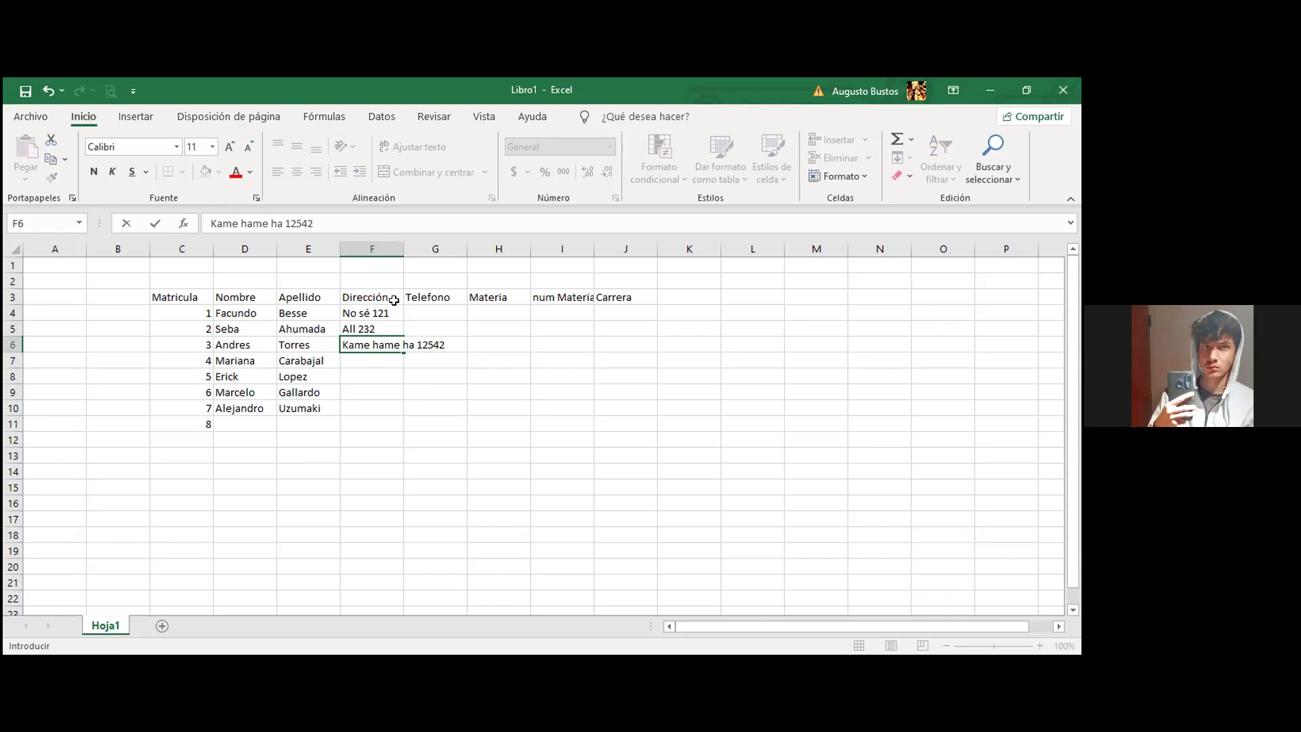
key("Return")
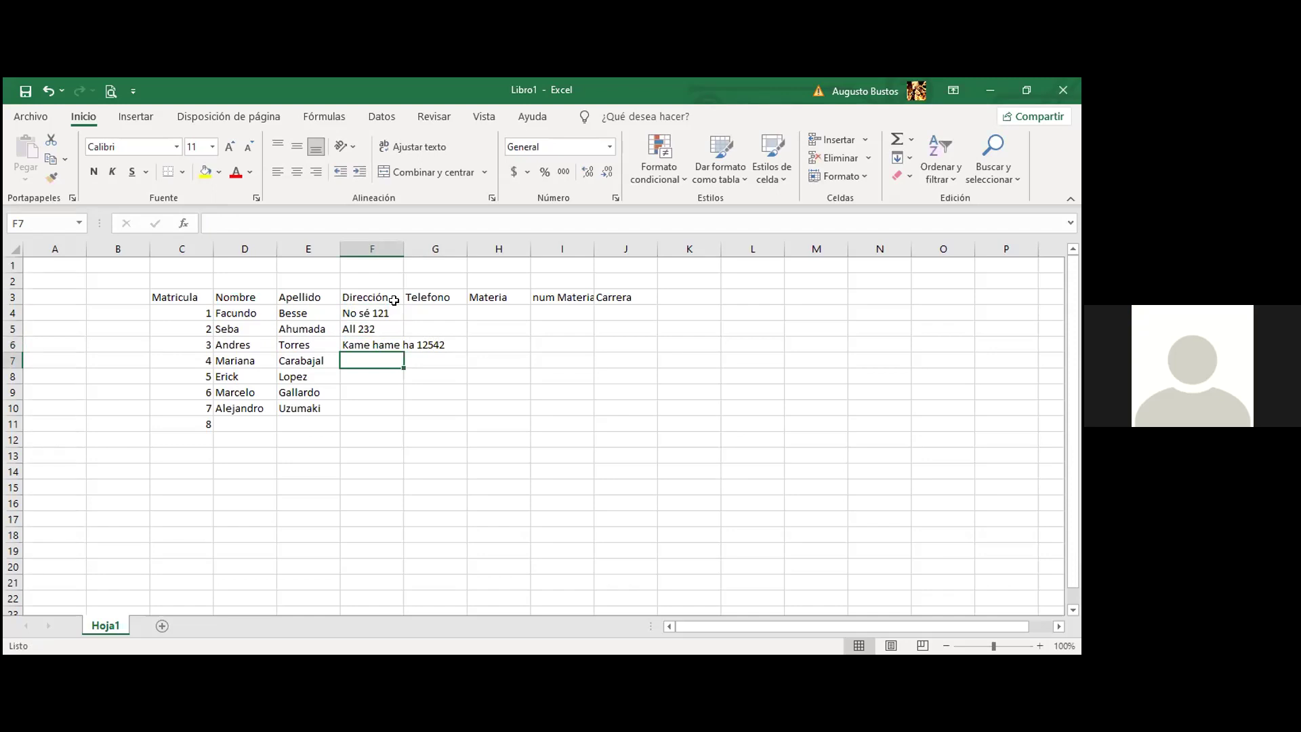
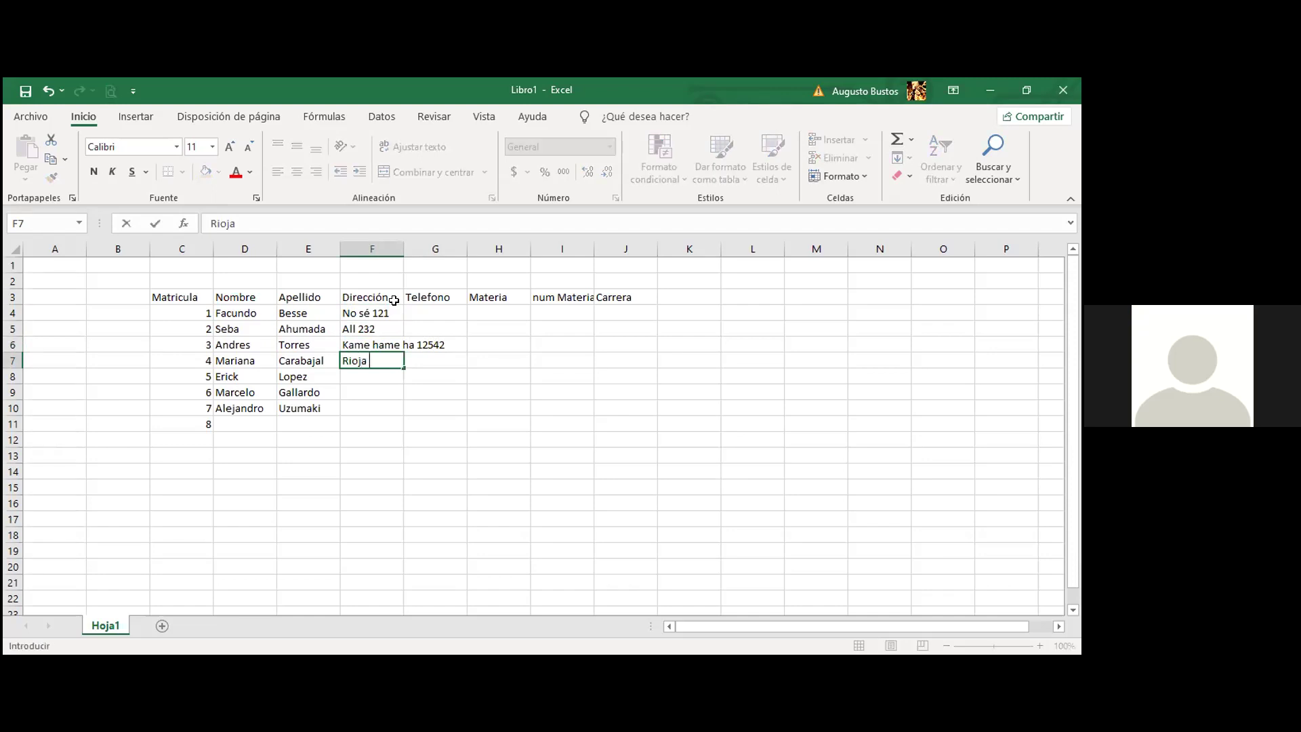
key("Return")
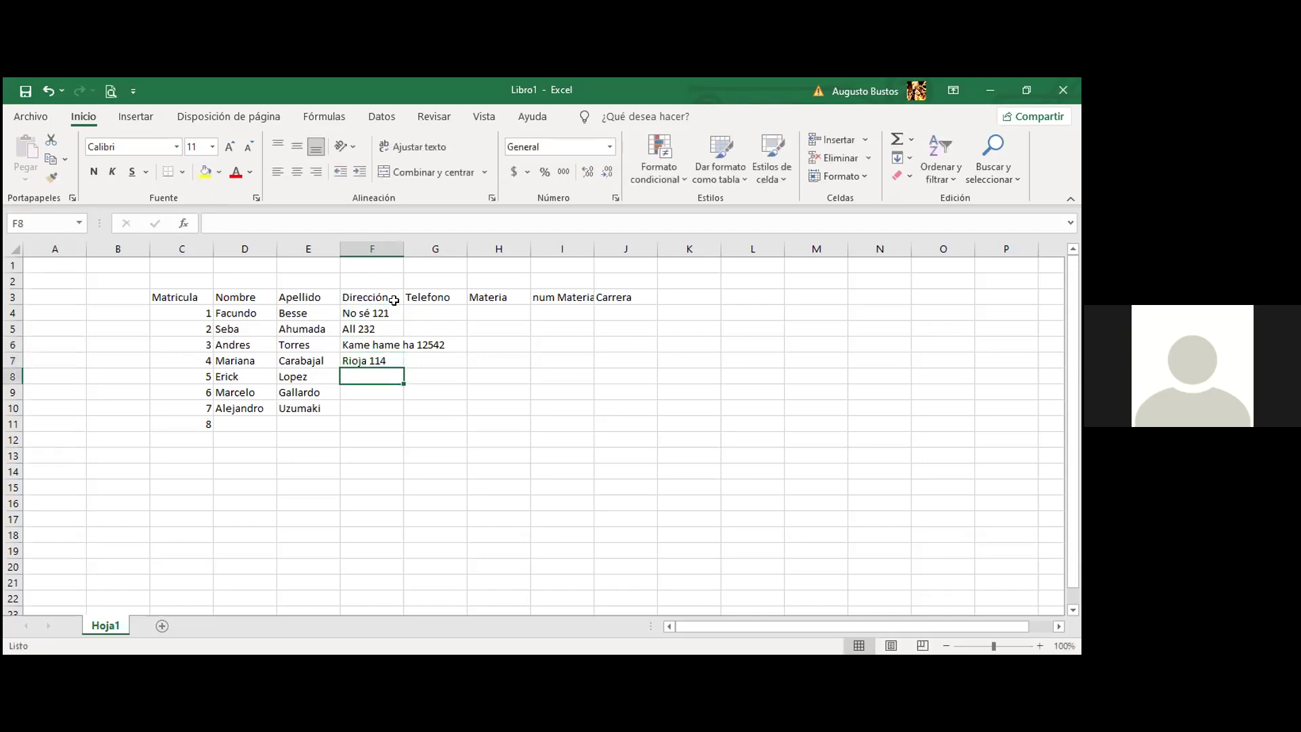
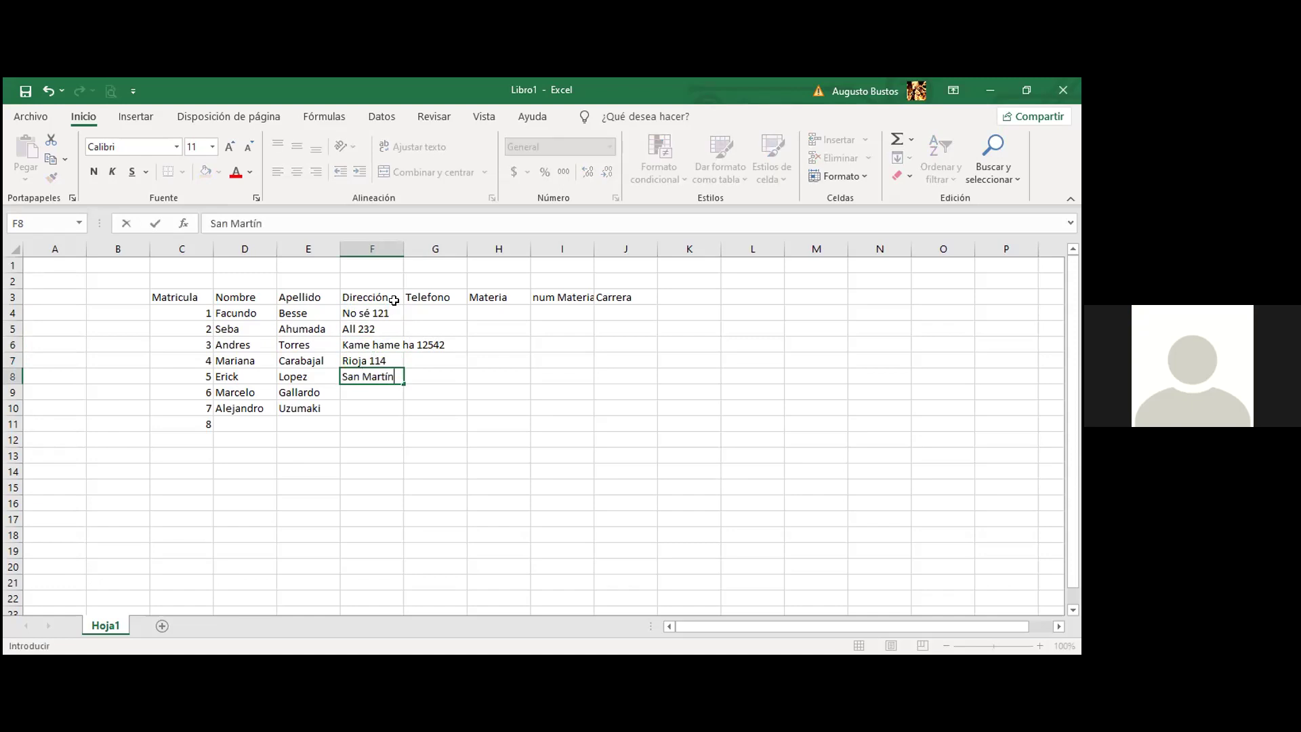
key("Return")
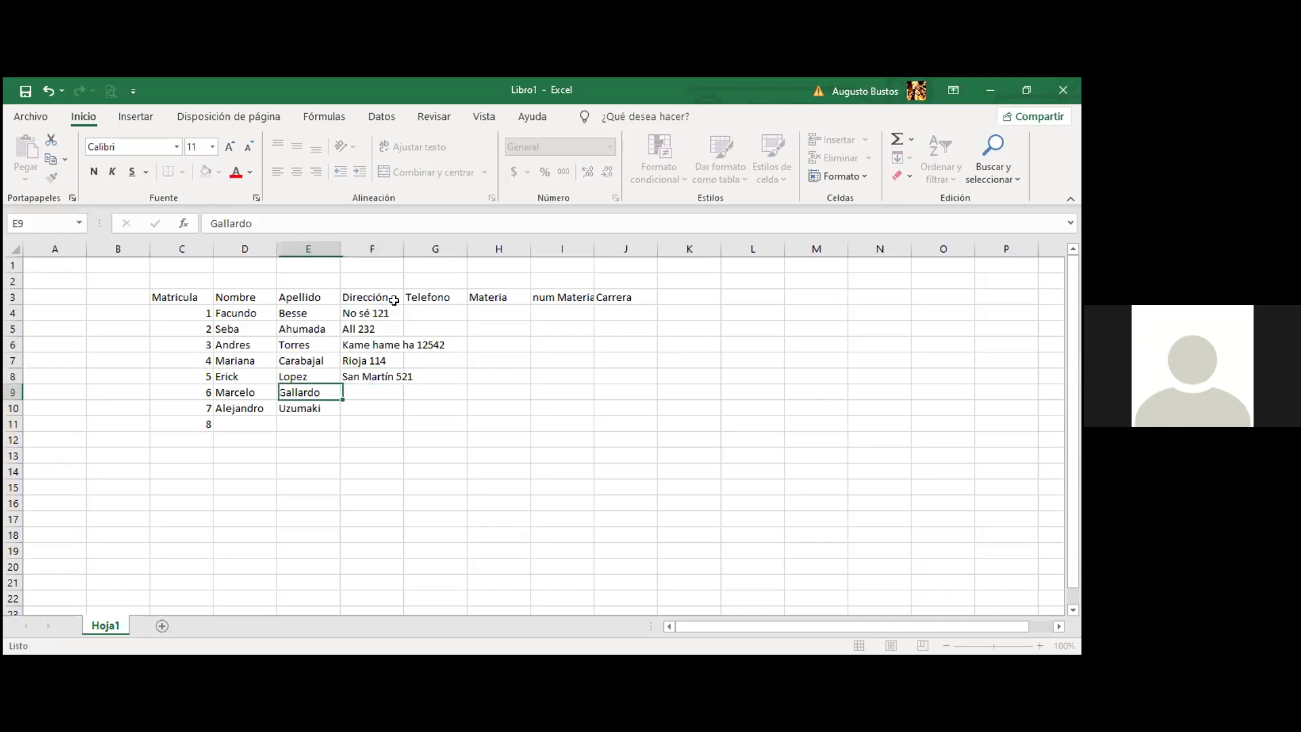
key("Right")
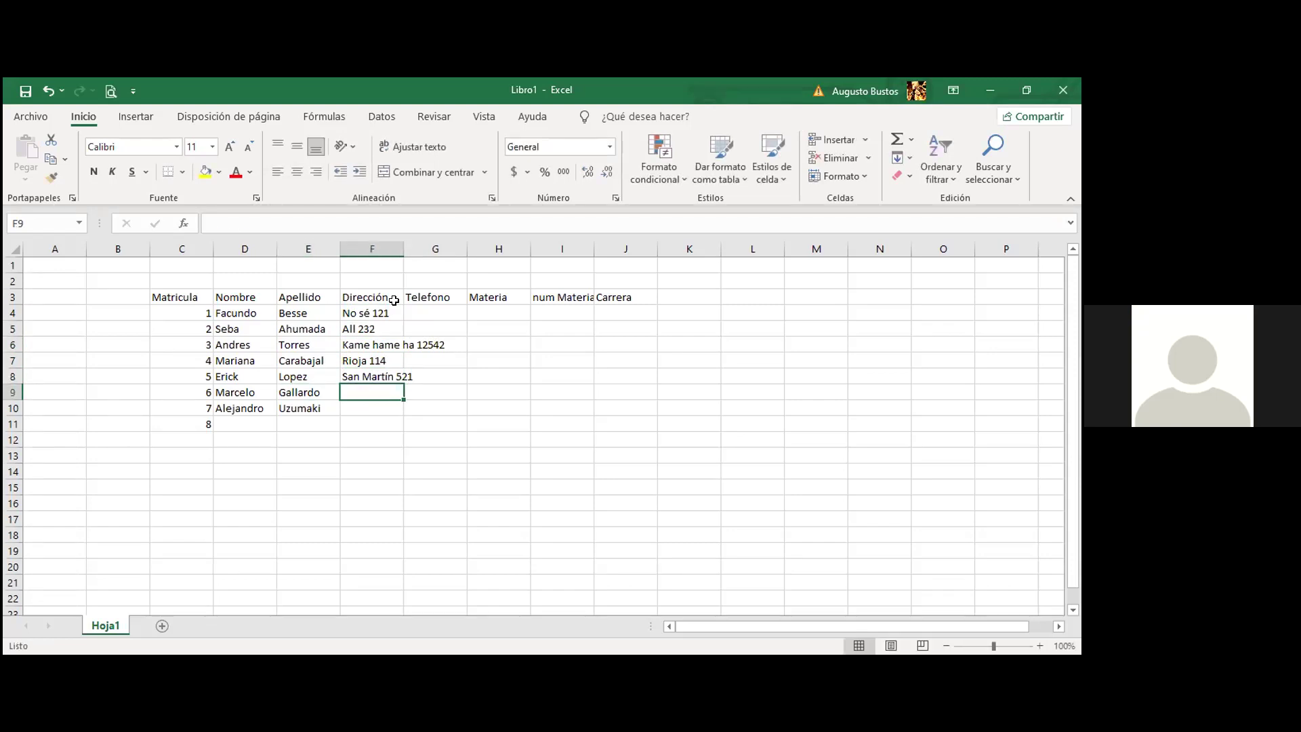
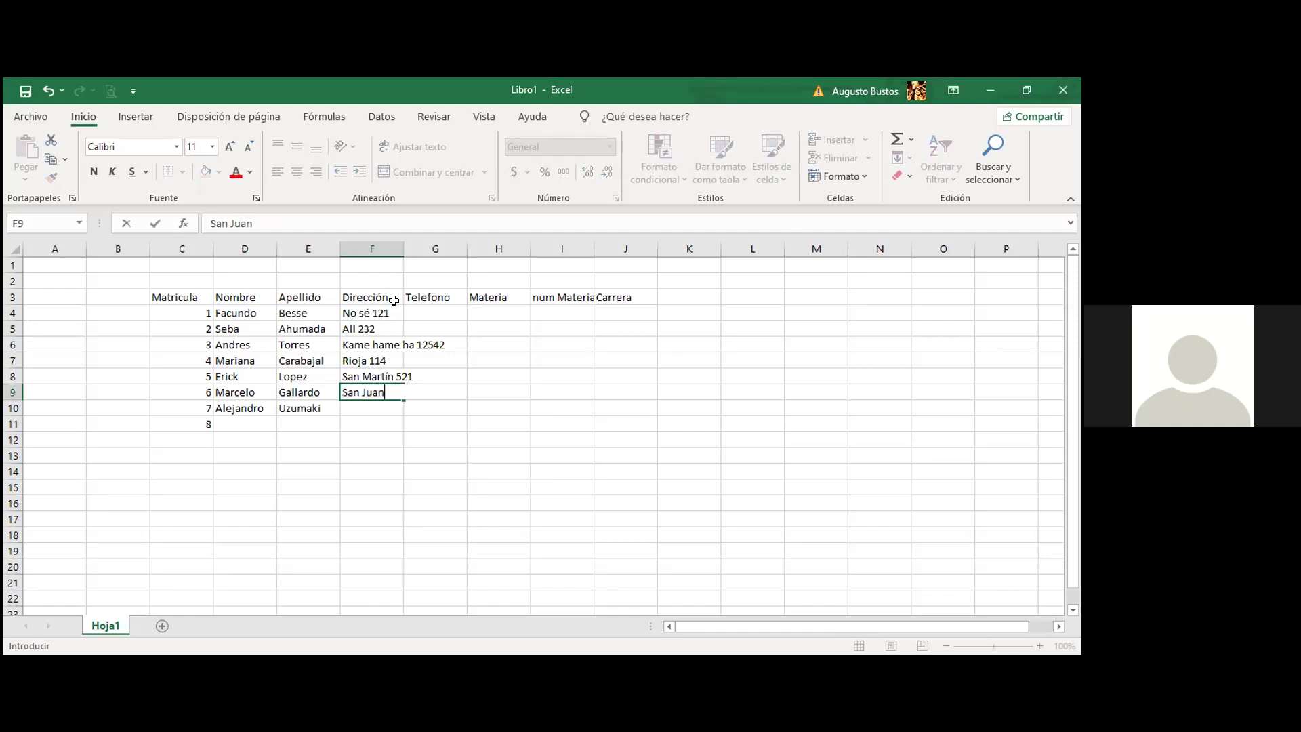
key("Return")
key("Right")
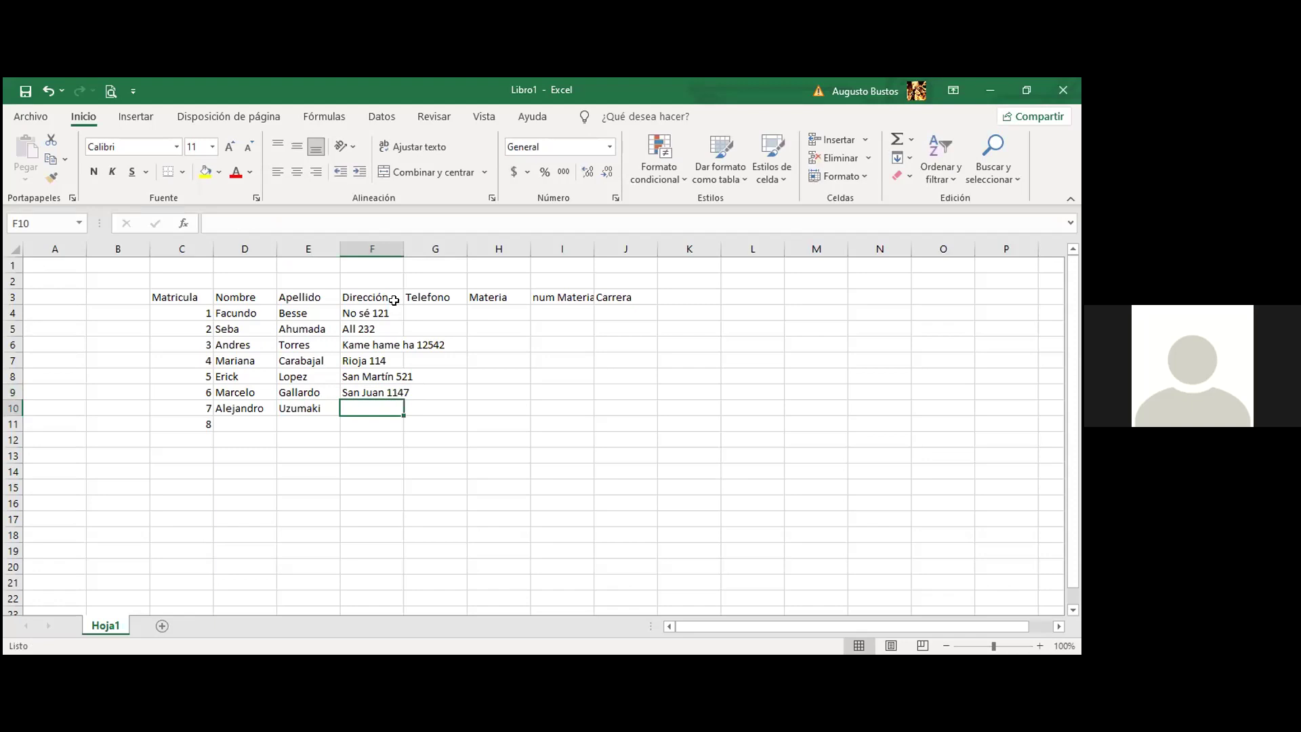
type("Riva")
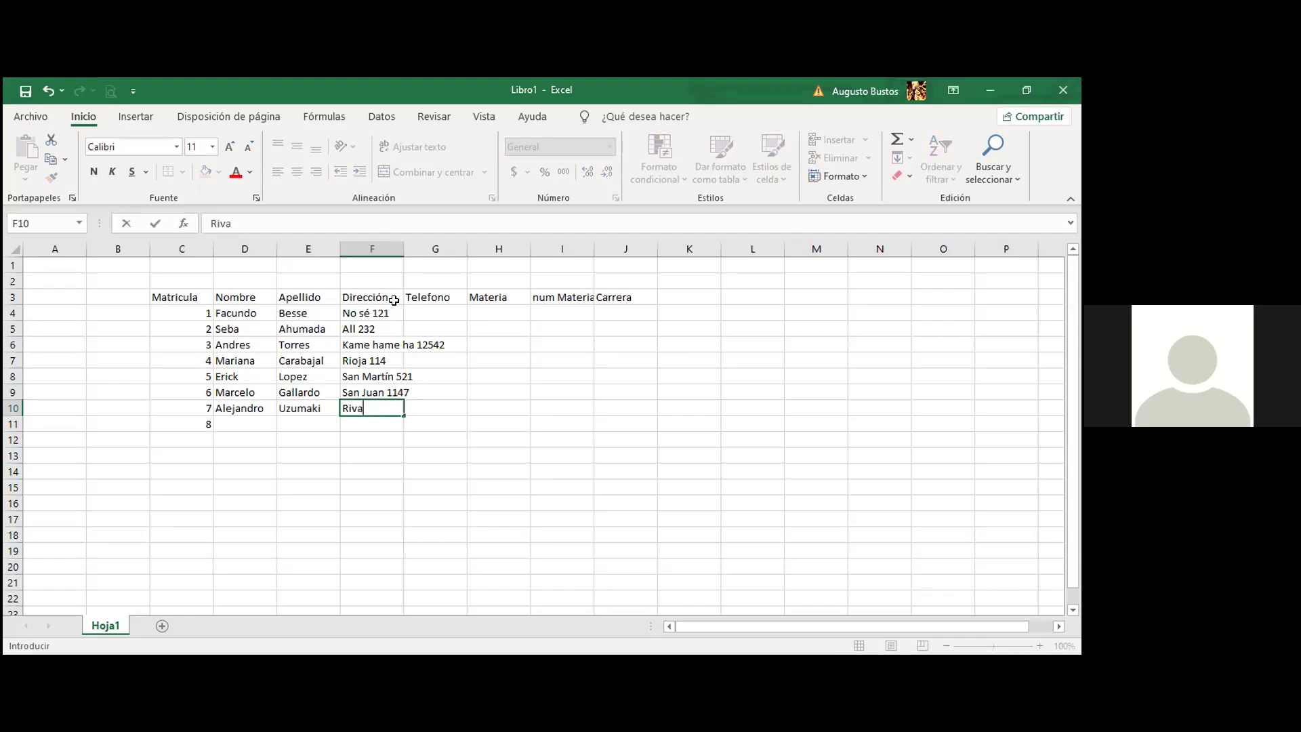
type("davia")
key("Tab")
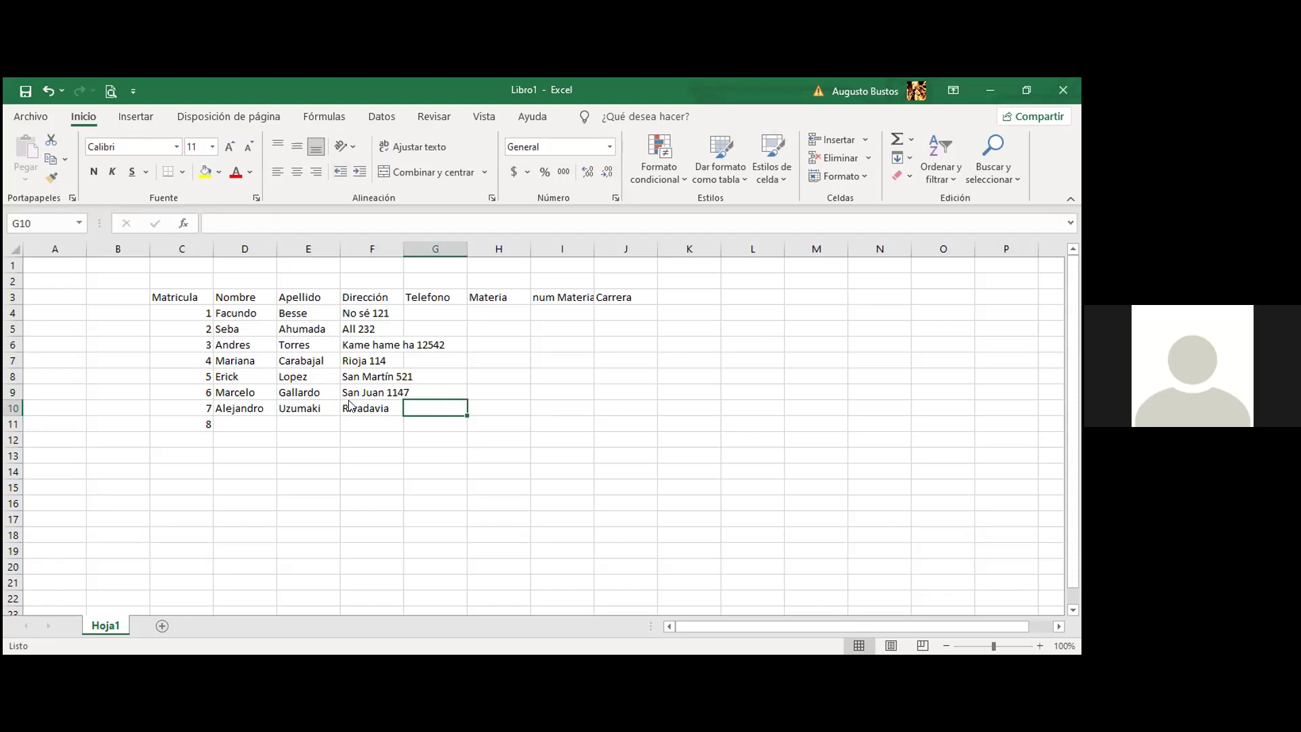
left_click(379, 405)
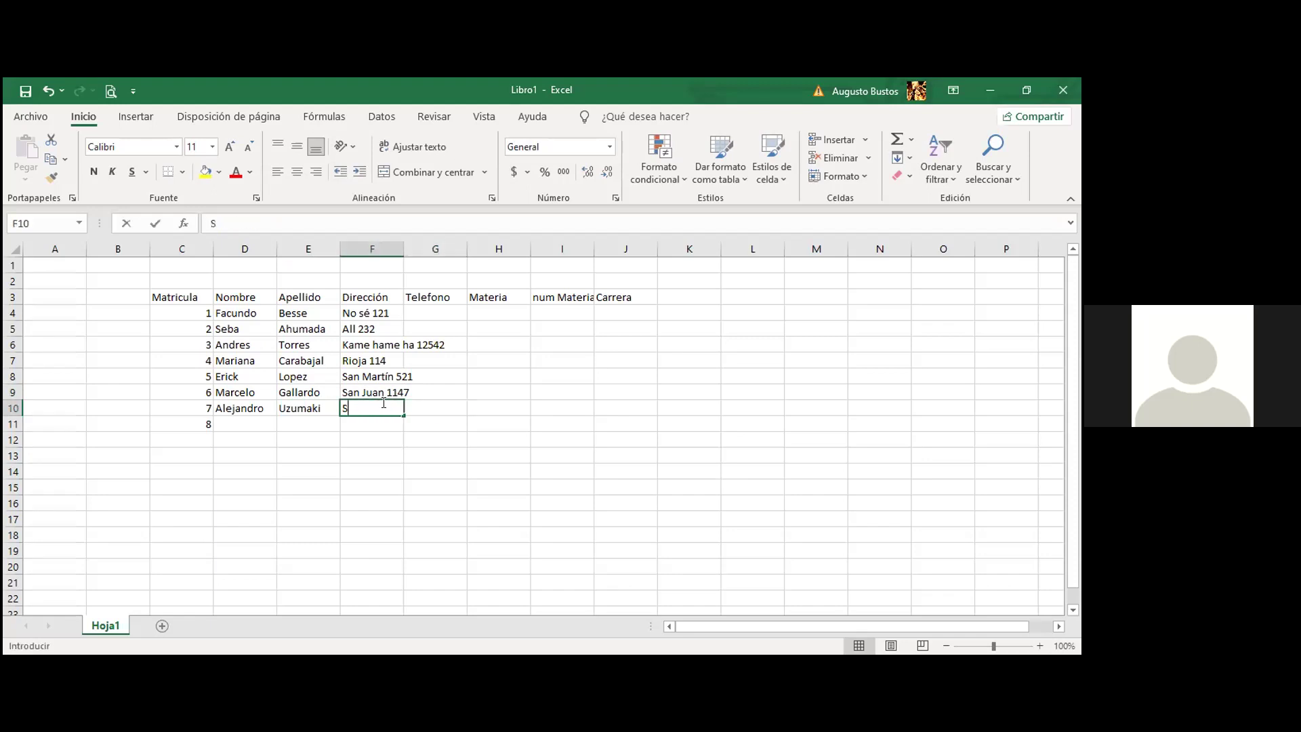
key("Return")
left_click(366, 469)
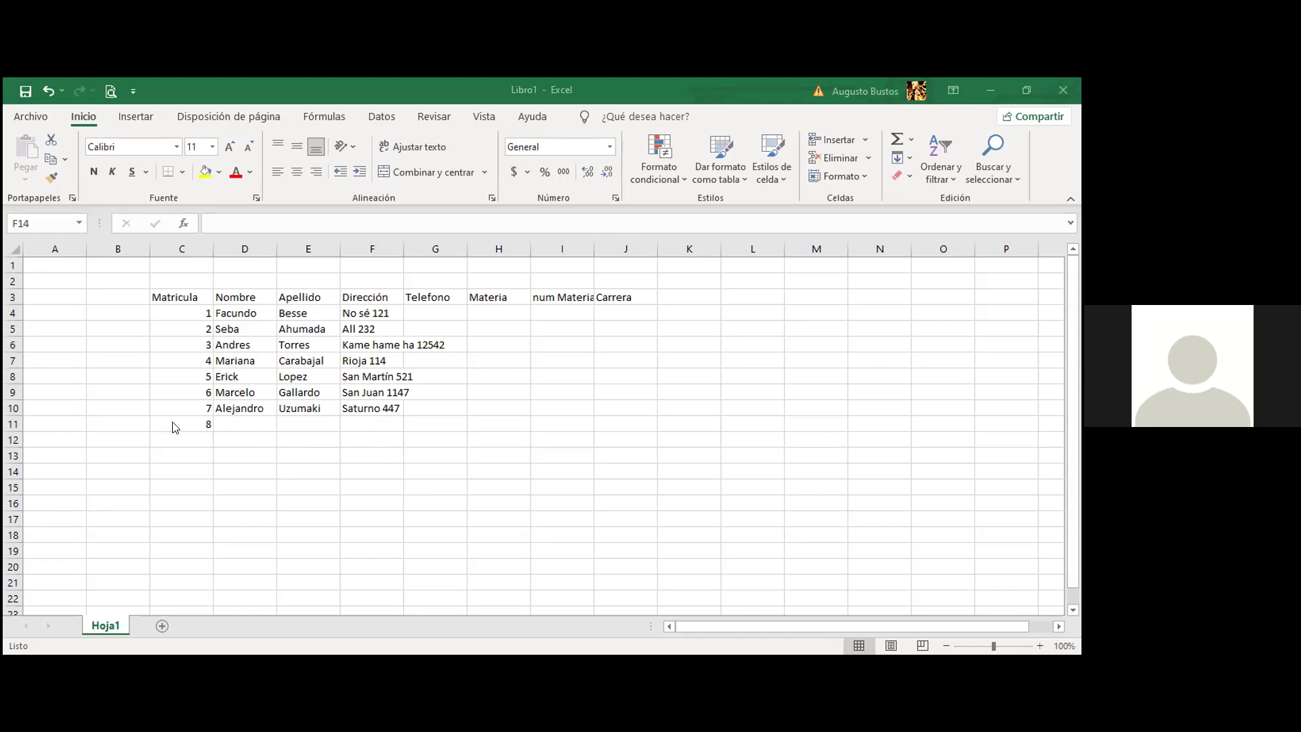
Delete the stray 8 in C11 below the Matricula numbers
key("F2")
key("Up")
key("Up")
key("Up")
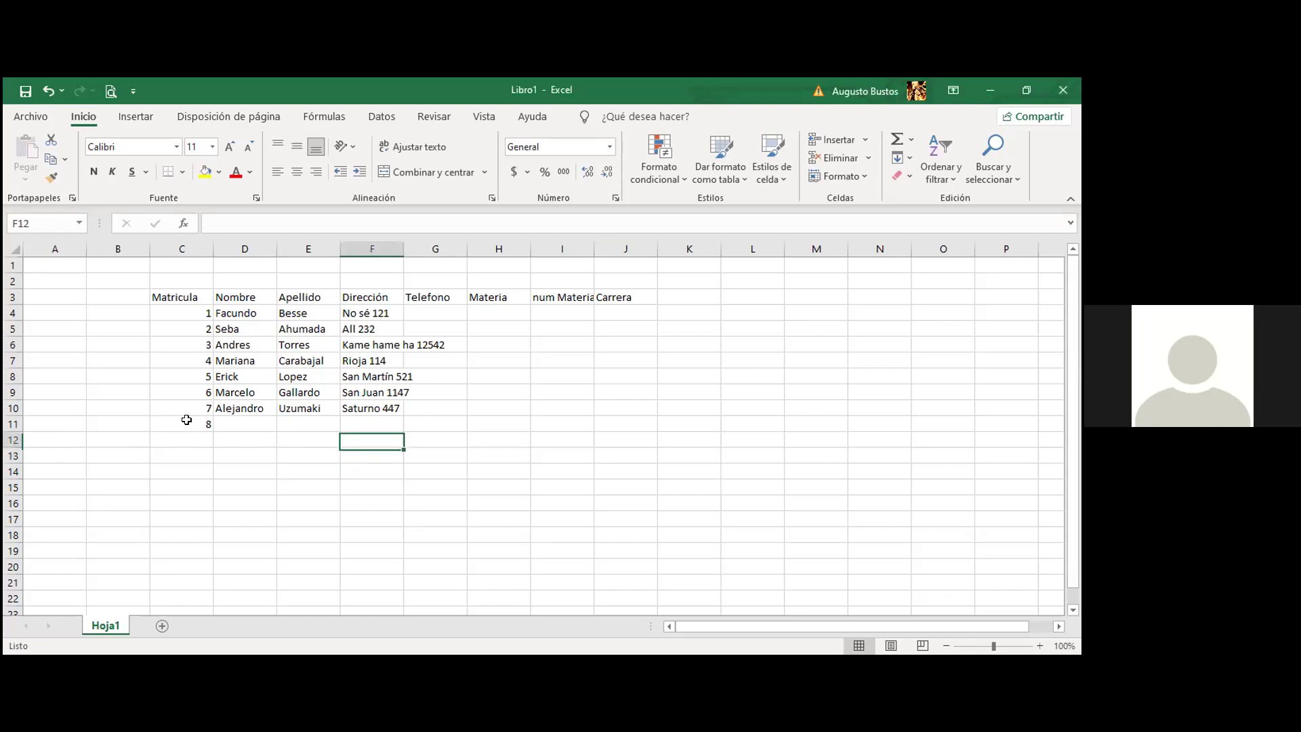
key("Left")
key("Left")
key("Left")
key("Left")
key("Right")
key("Delete")
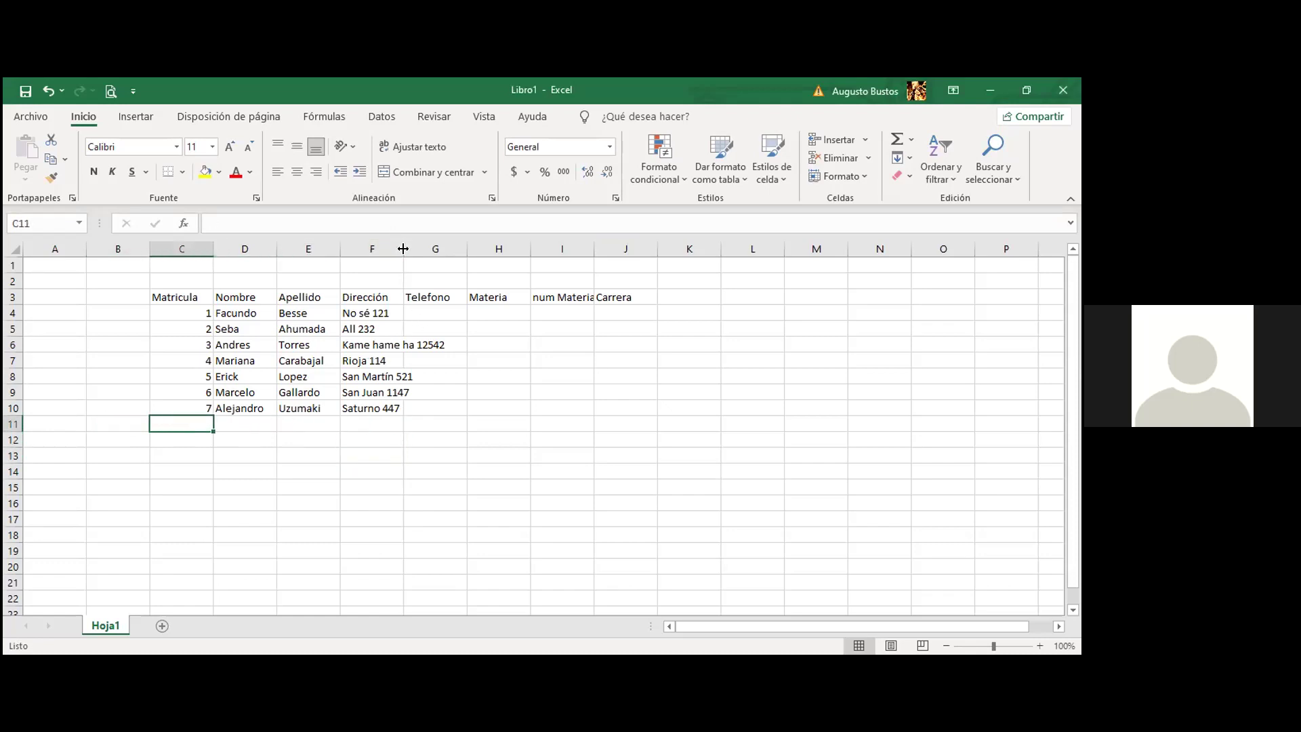
AutoFit the Dirección column and fit the Apellido column to its surnames
left_click(369, 265)
left_click_drag(403, 249, 401, 248)
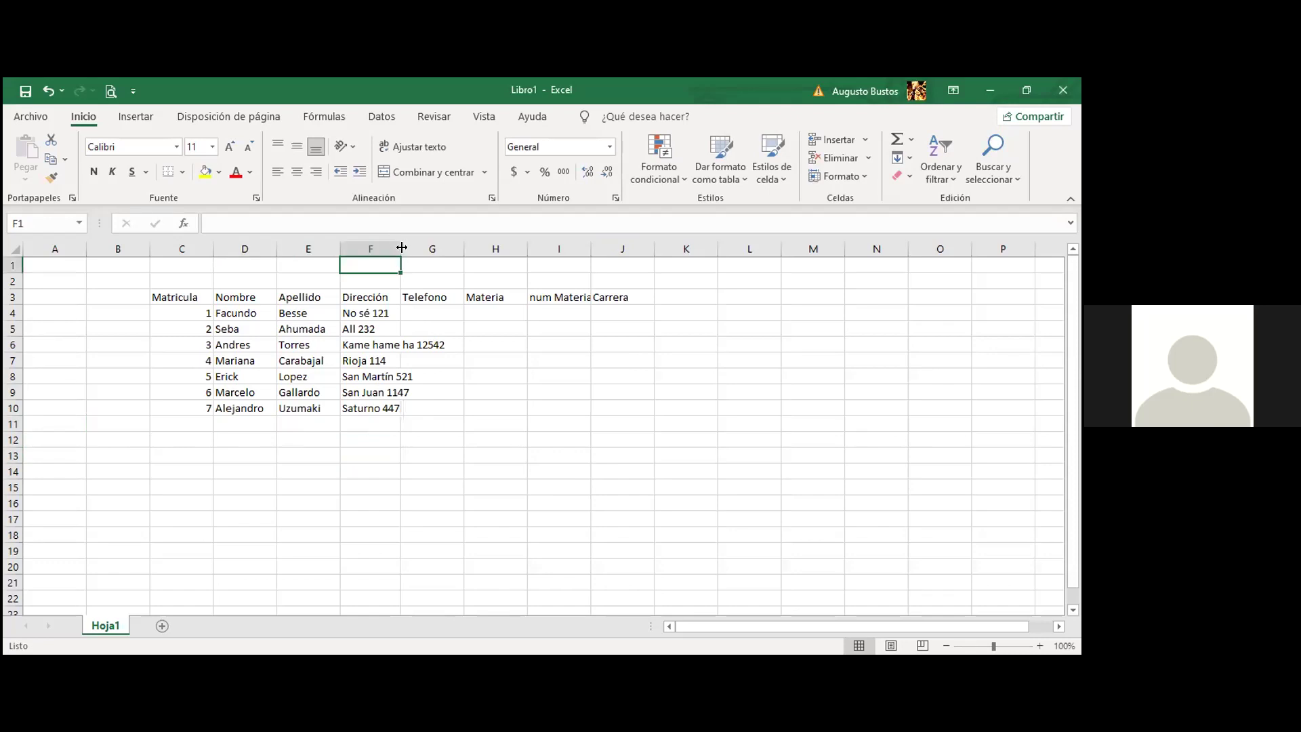
key("alt+h")
key("o")
key("i")
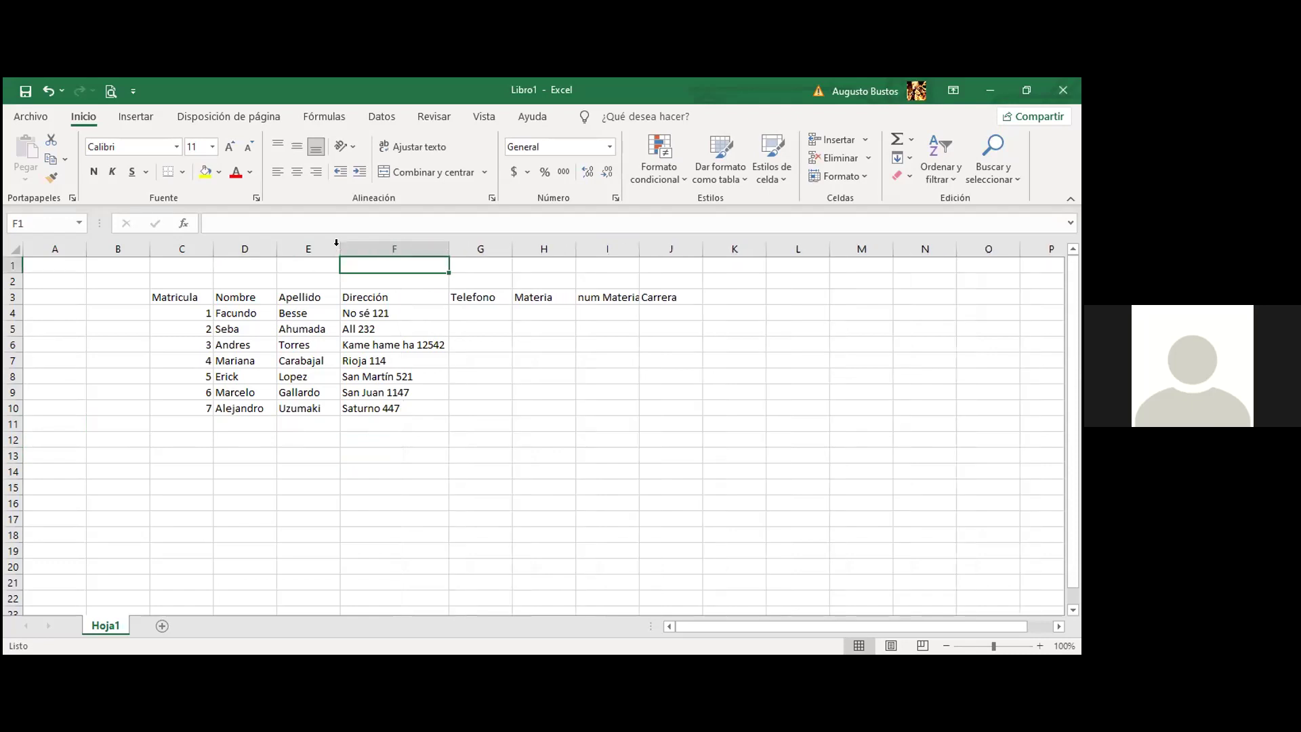
double_click(336, 241)
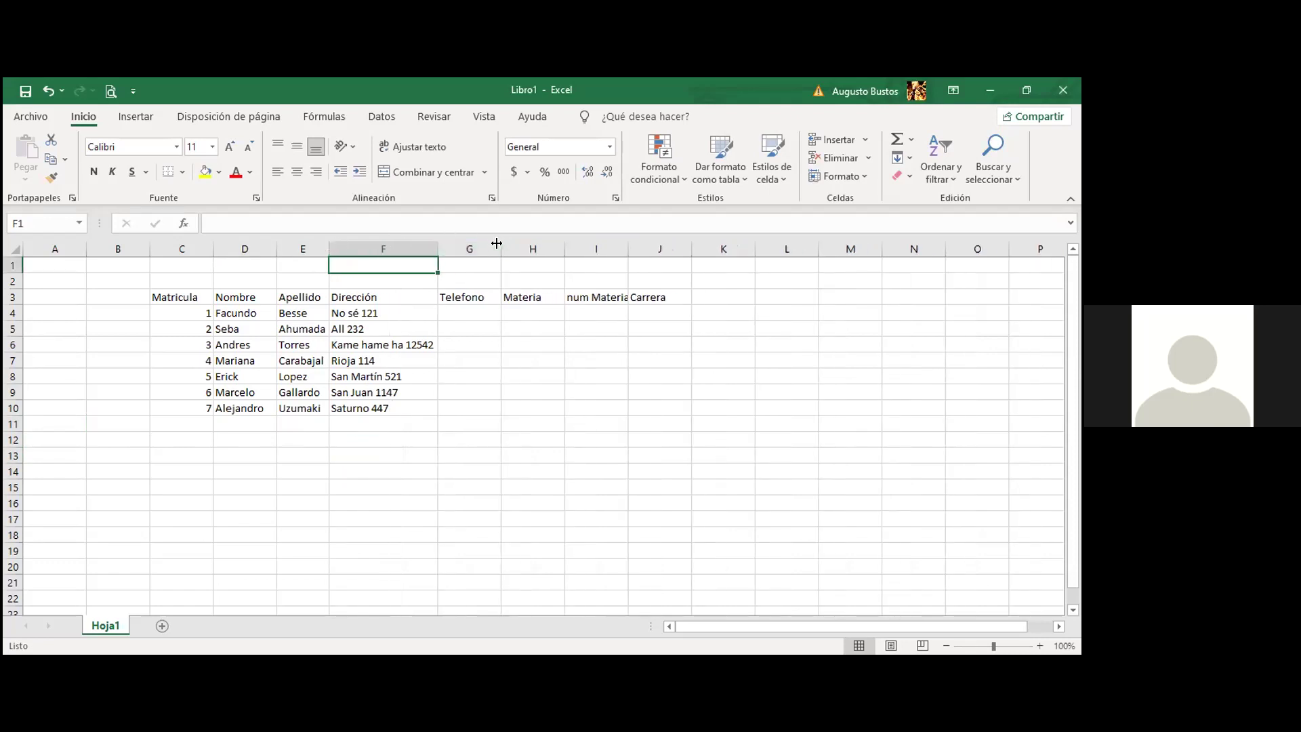
Fit the Telefono column to its header and enter phones 1554847, 12547 and 28477
double_click(496, 243)
left_click(443, 313)
type("1554847")
key("Return")
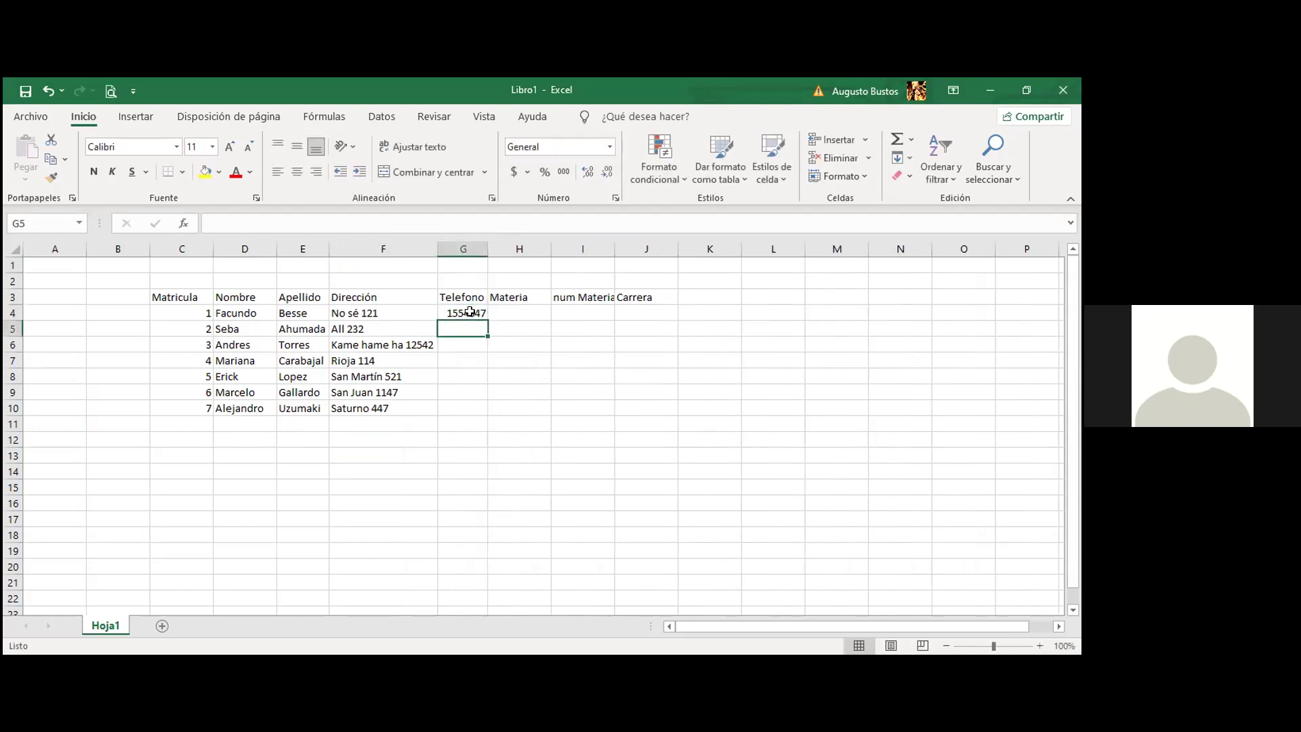
type("125")
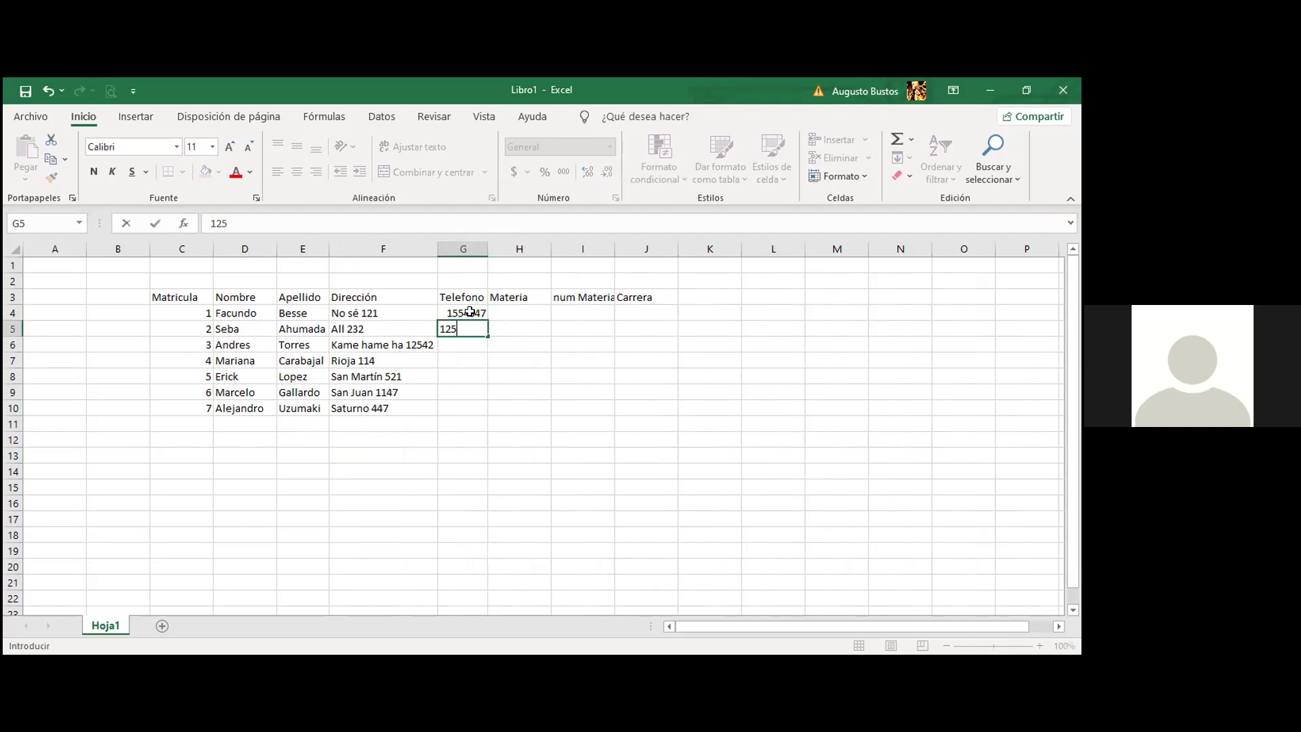
type("47")
key("Return")
type("28477")
key("Return")
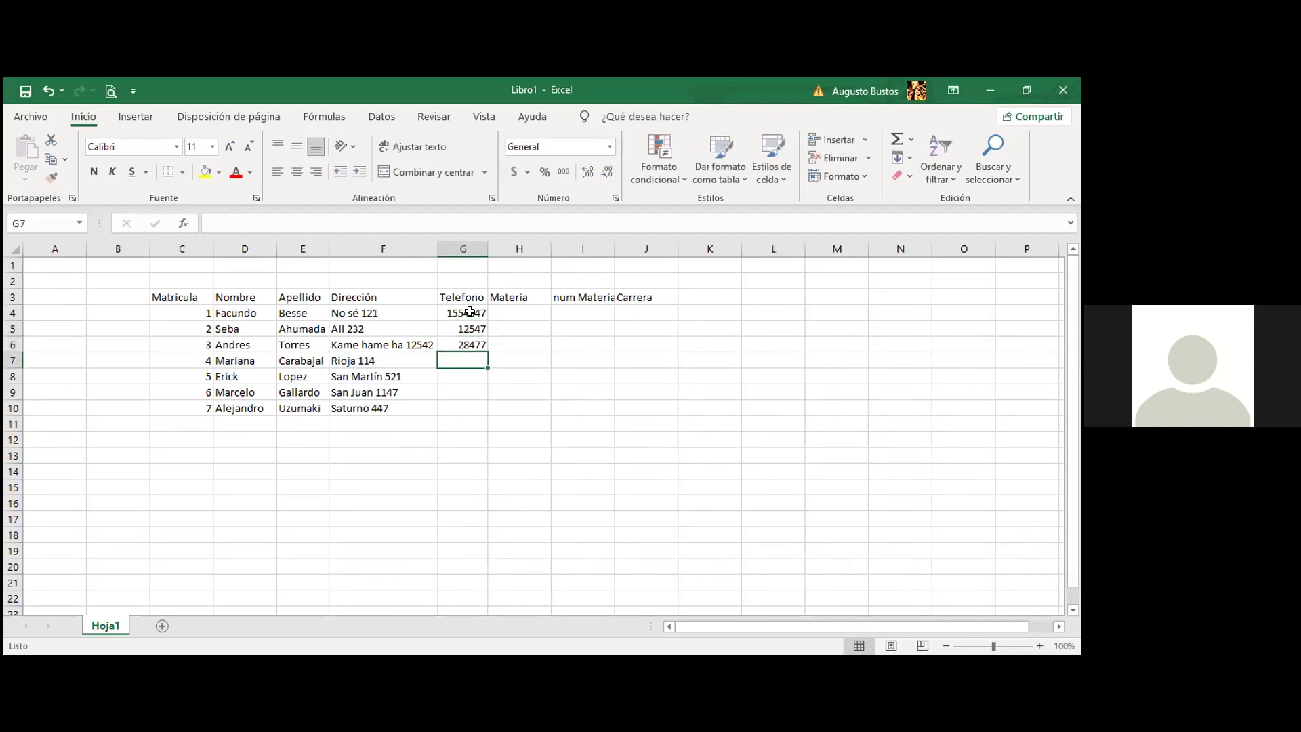
Enter the remaining phone numbers 3695, 14587, 125412 and 155247 in G7:G10
type("3695")
key("Return")
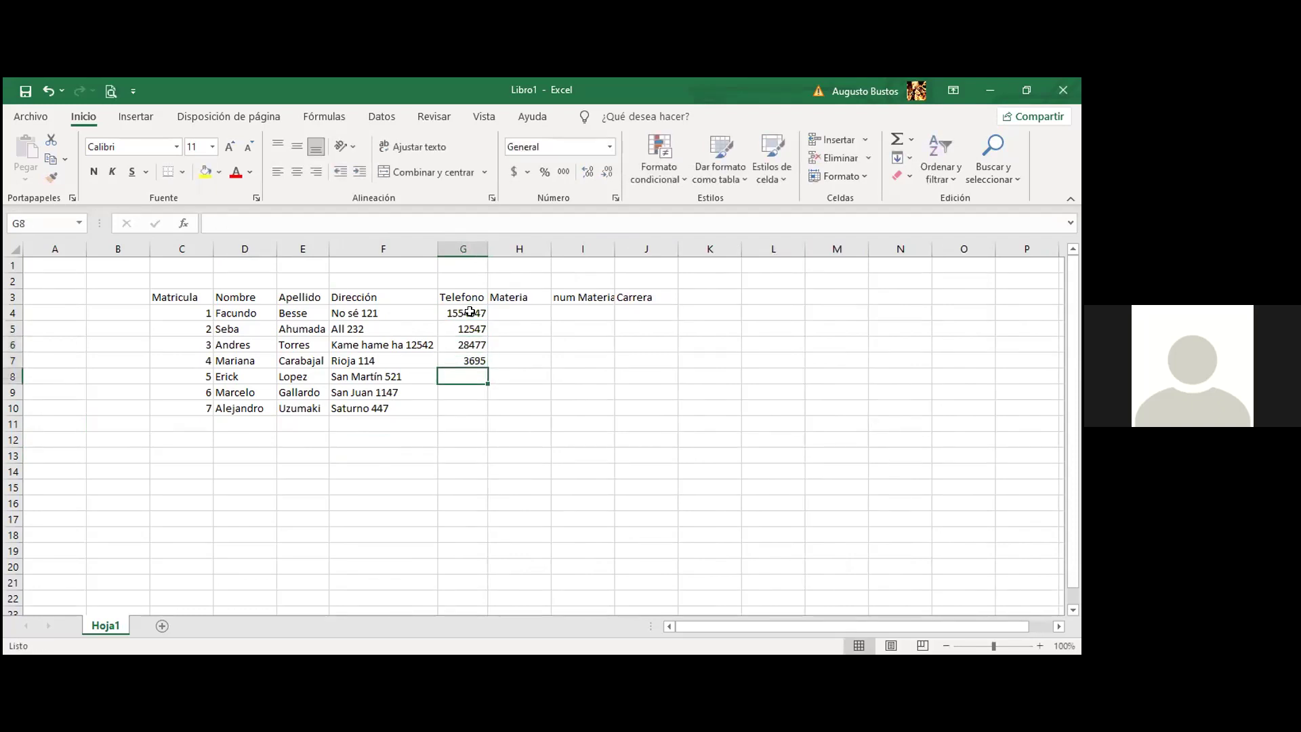
type("14587")
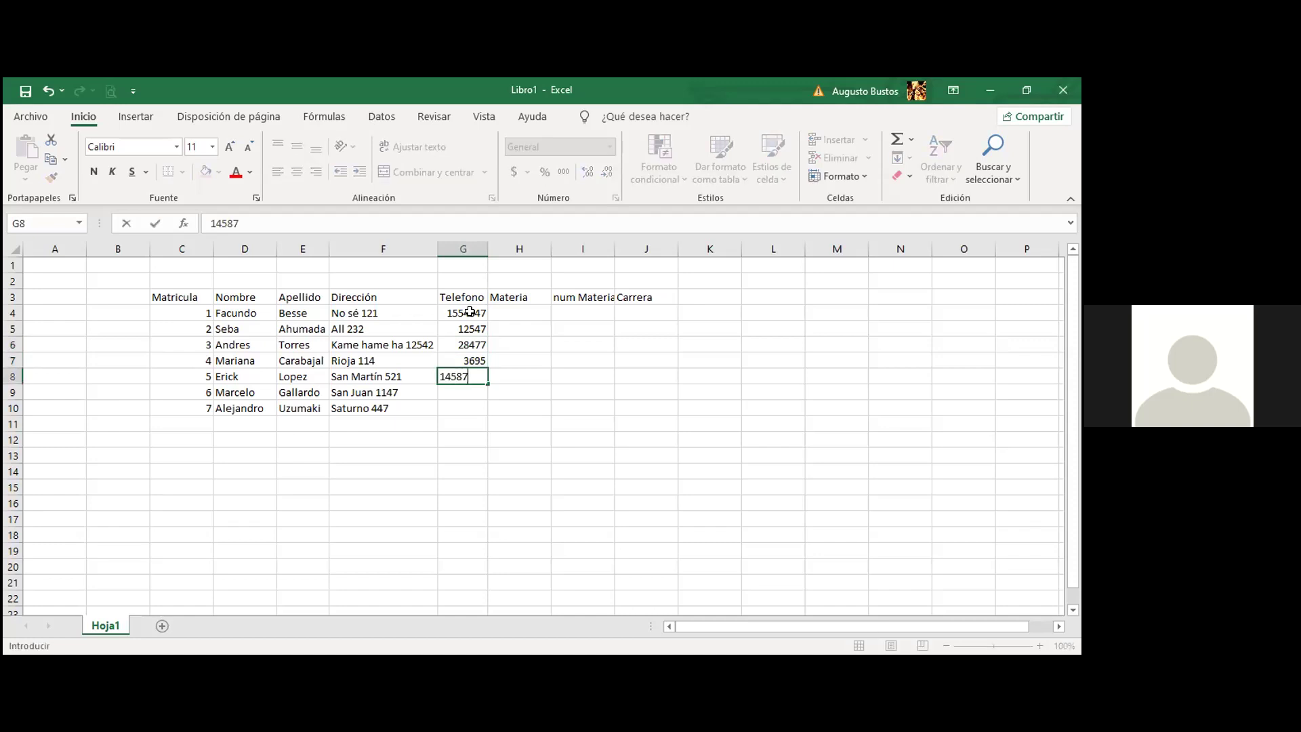
key("Return")
type("125412")
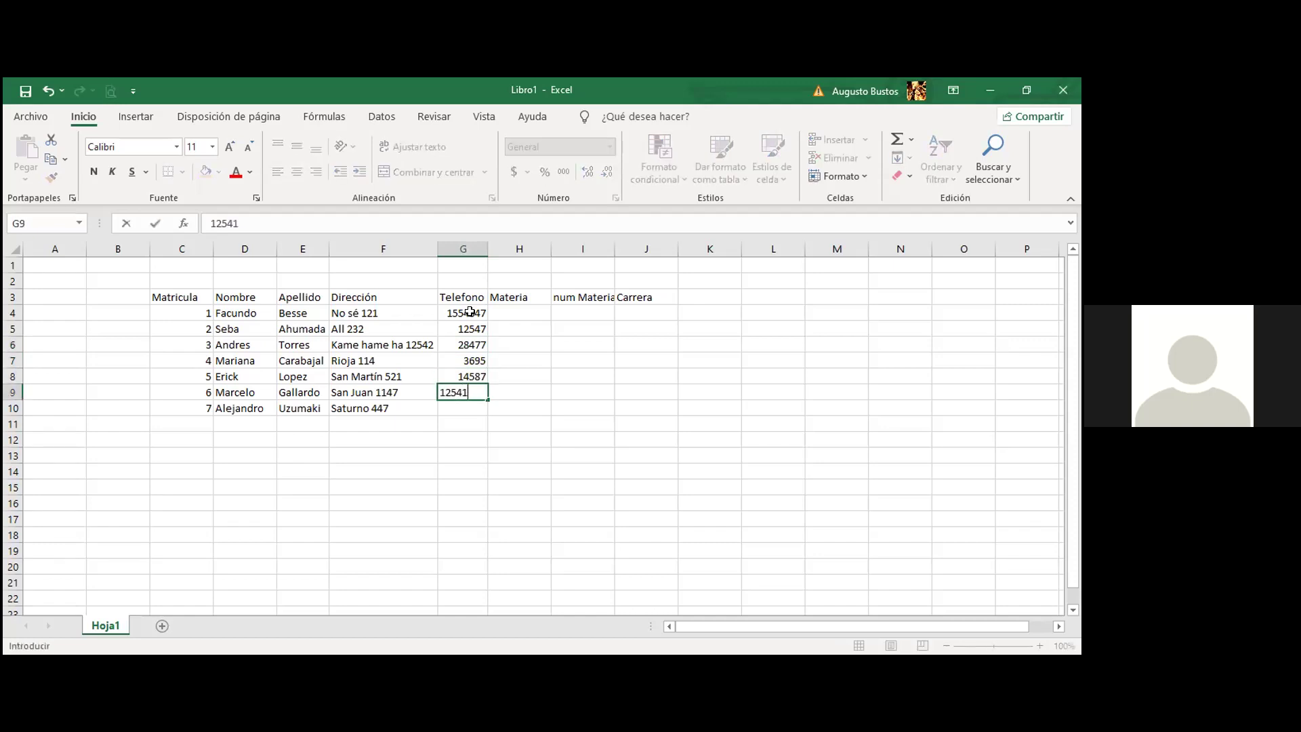
key("Return")
key("Left")
key("Right")
type("155247")
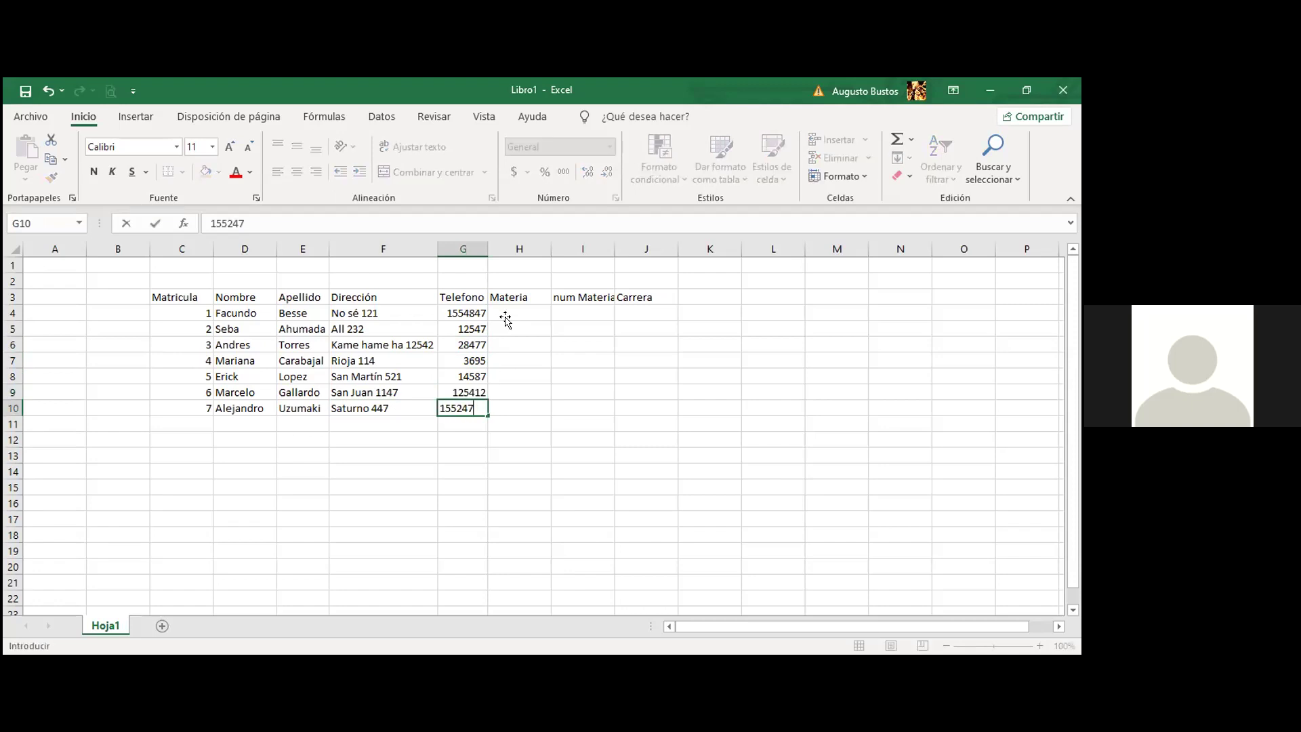
left_click(505, 318)
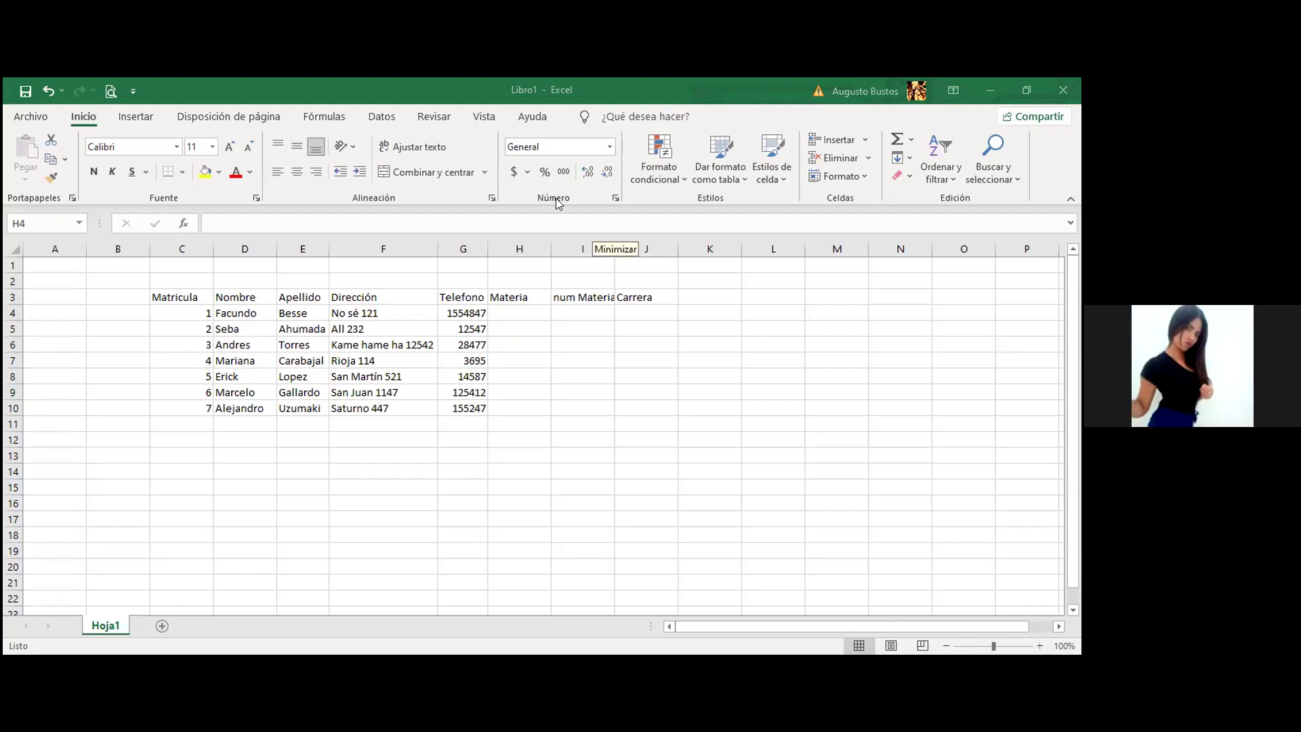
Enter Java as the subject for the first three students in H4:H6
left_click(544, 308)
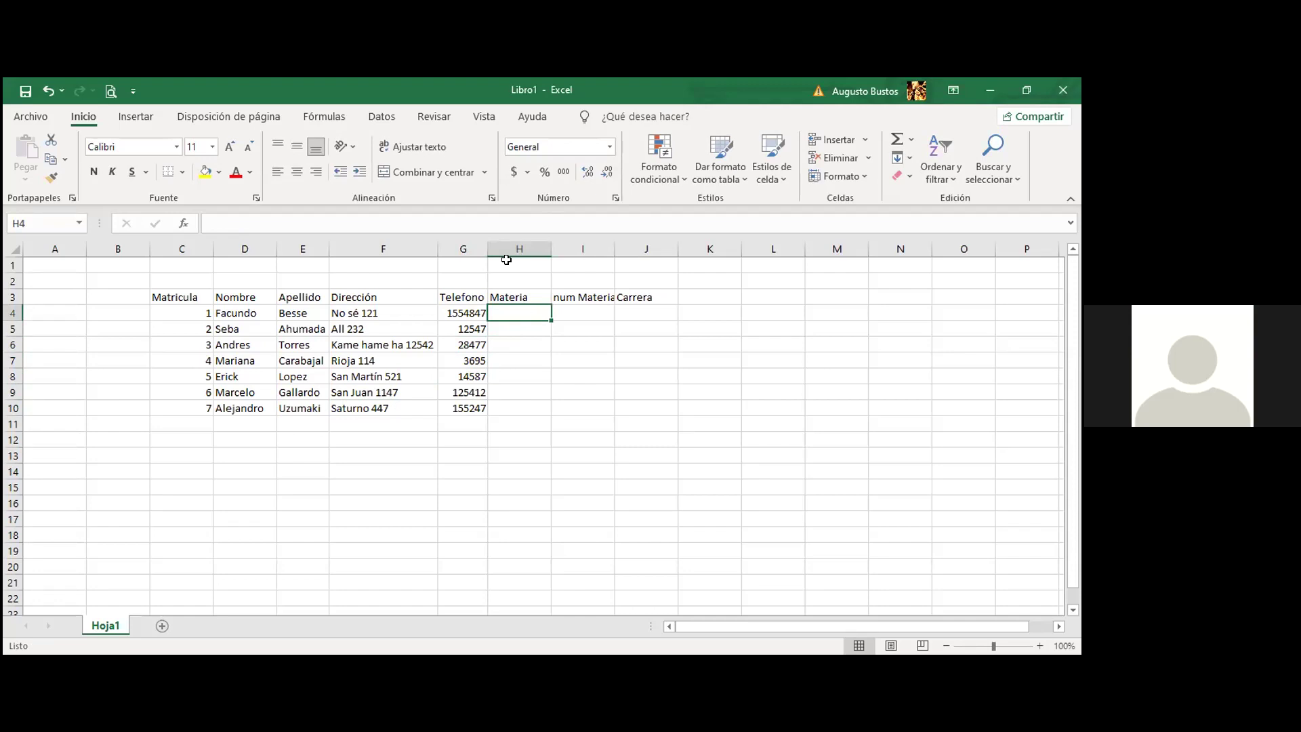
type("Java")
key("Return")
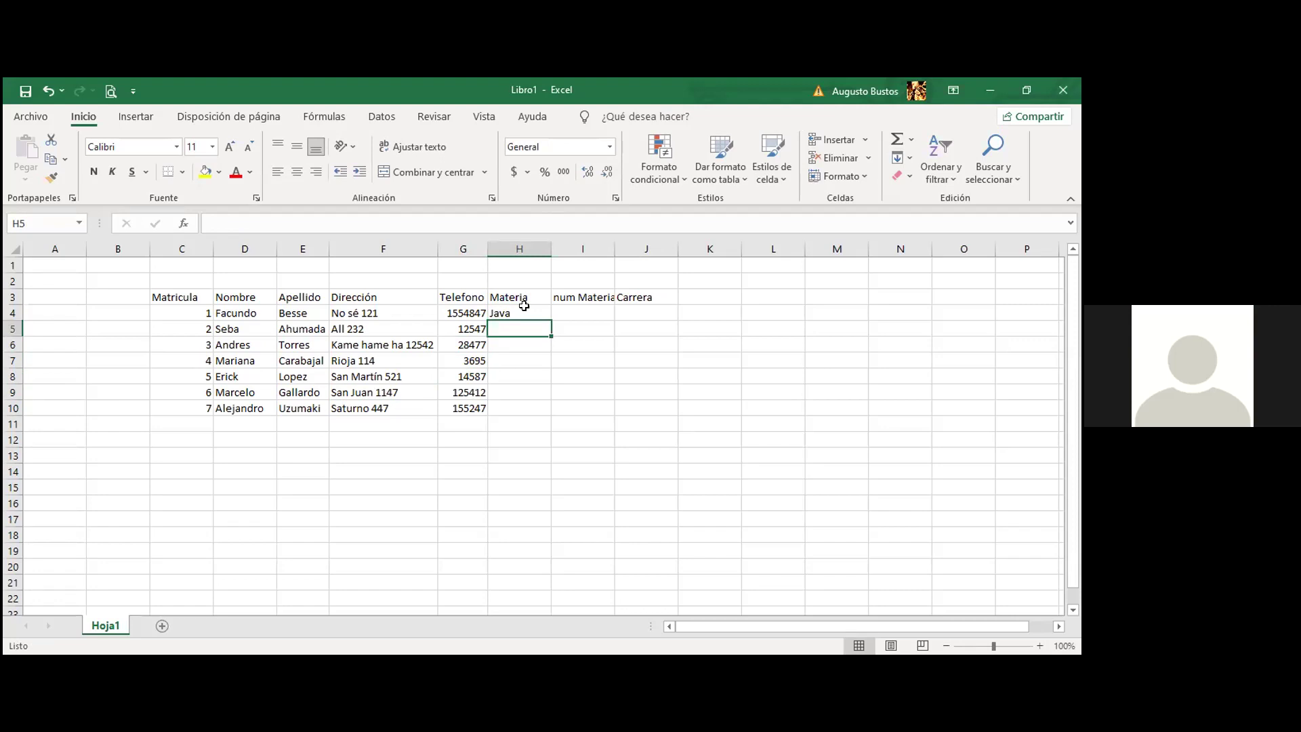
type("Java")
key("Return")
type("J")
key("Return")
Enter Php, SQL, Java and FullStack as subjects in H7:H10
type("P")
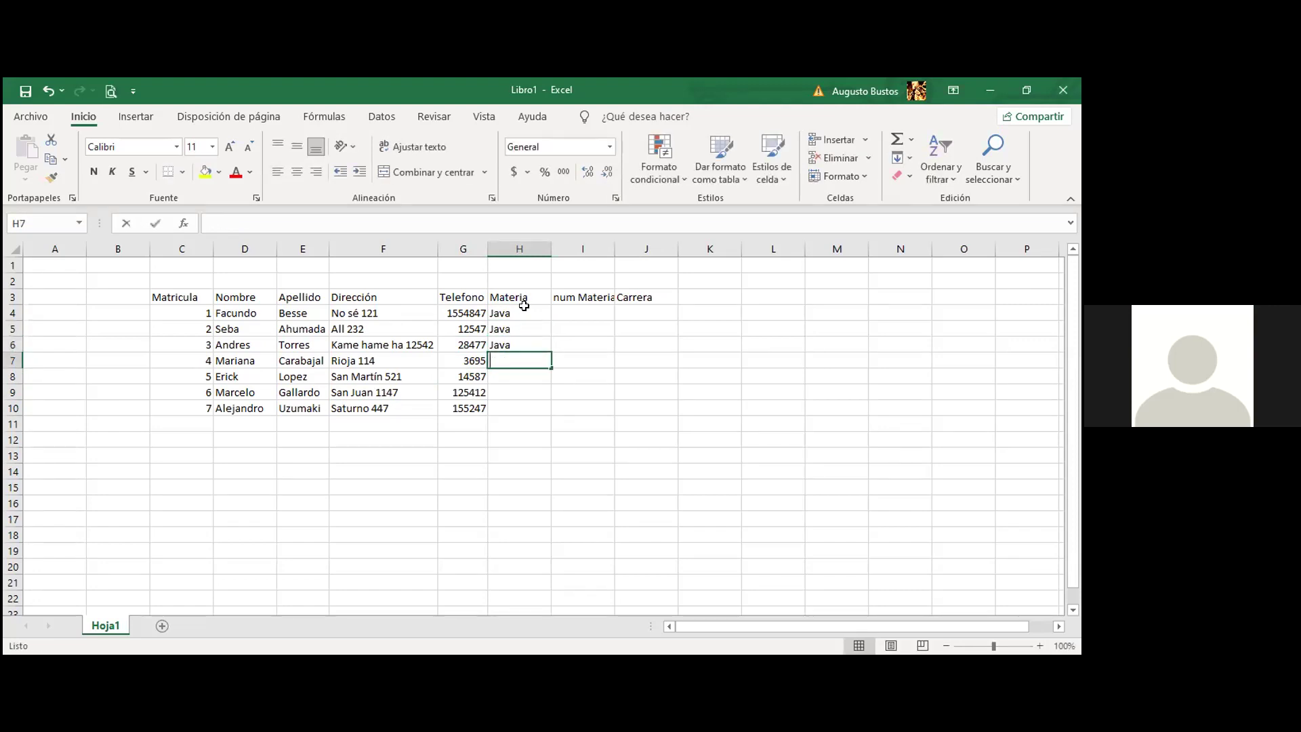
type("hp")
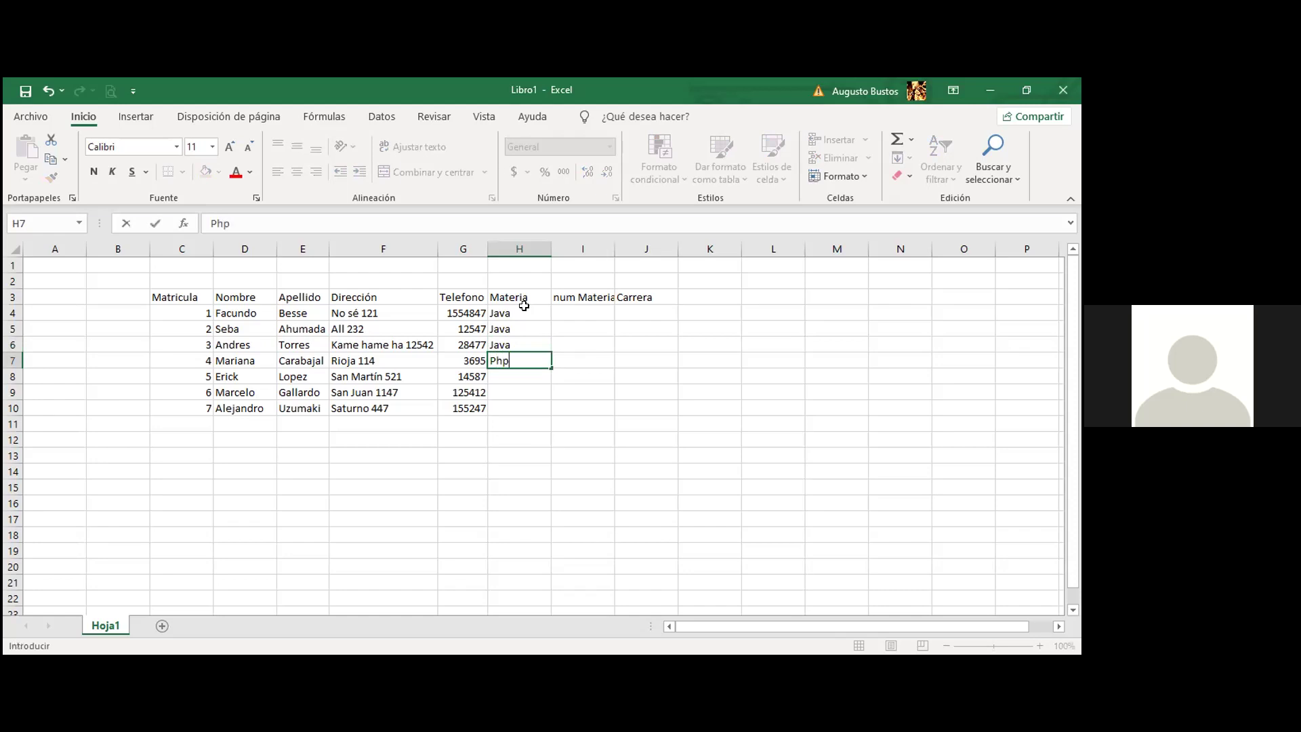
key("Return")
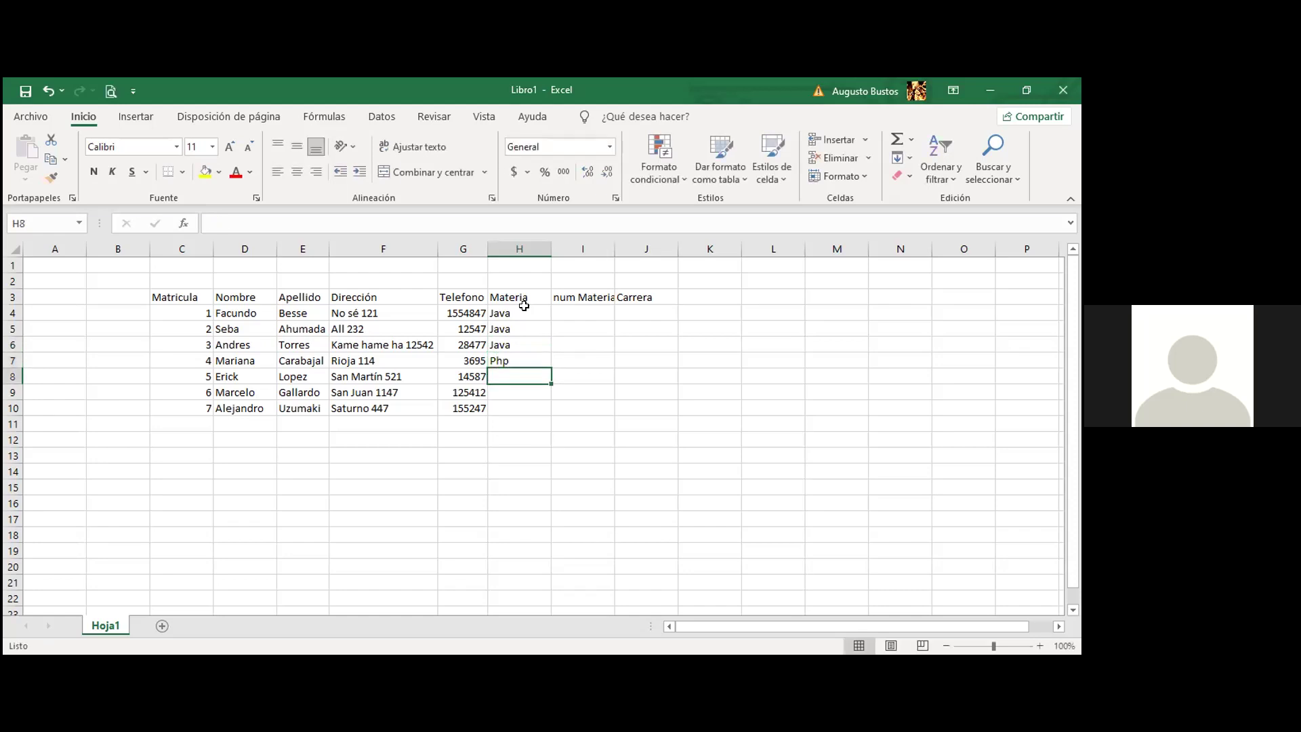
type("SQL")
key("Return")
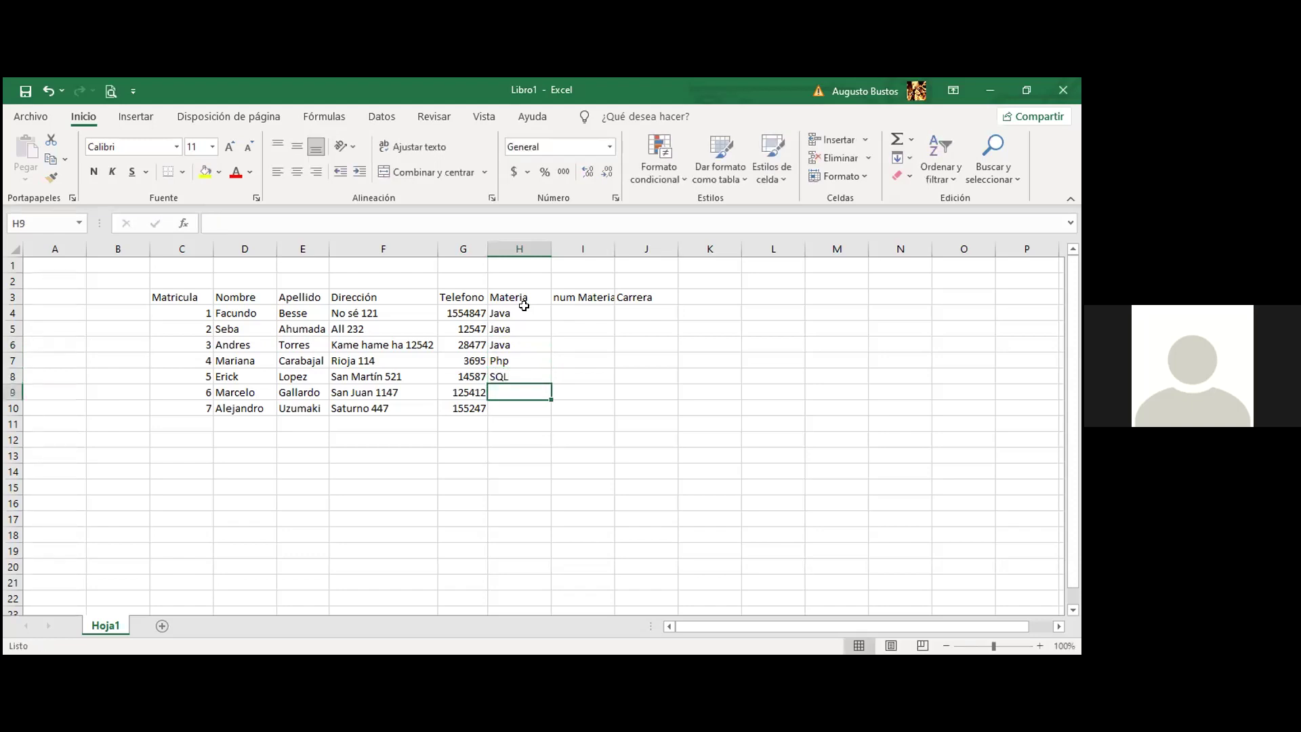
type("Java")
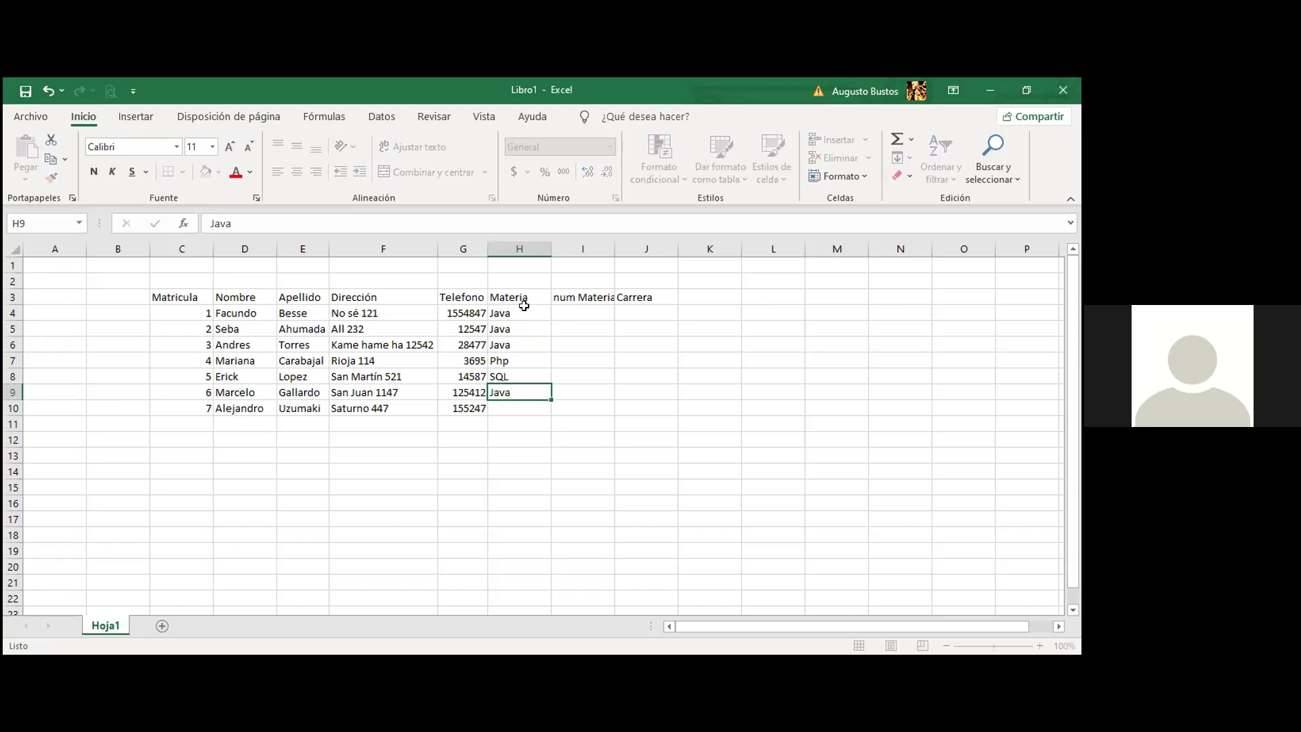
key("ctrl+Return")
key("Return")
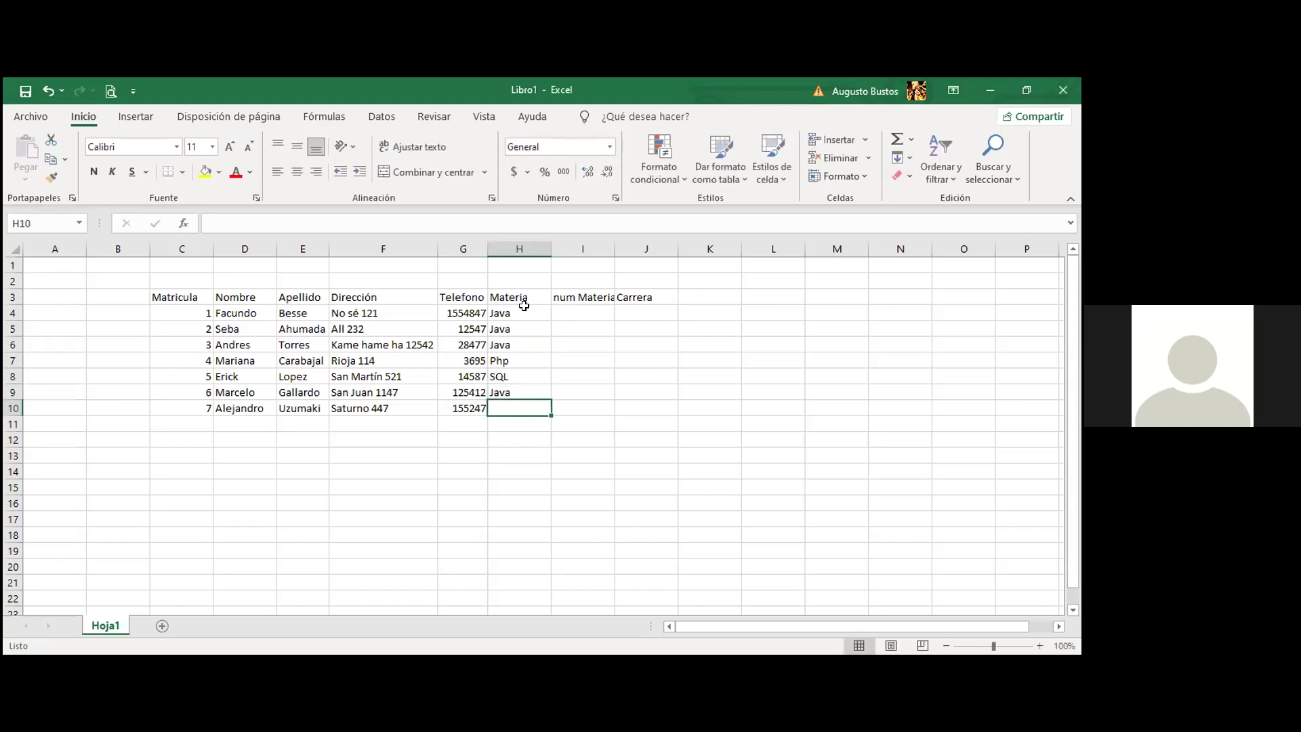
type("Full")
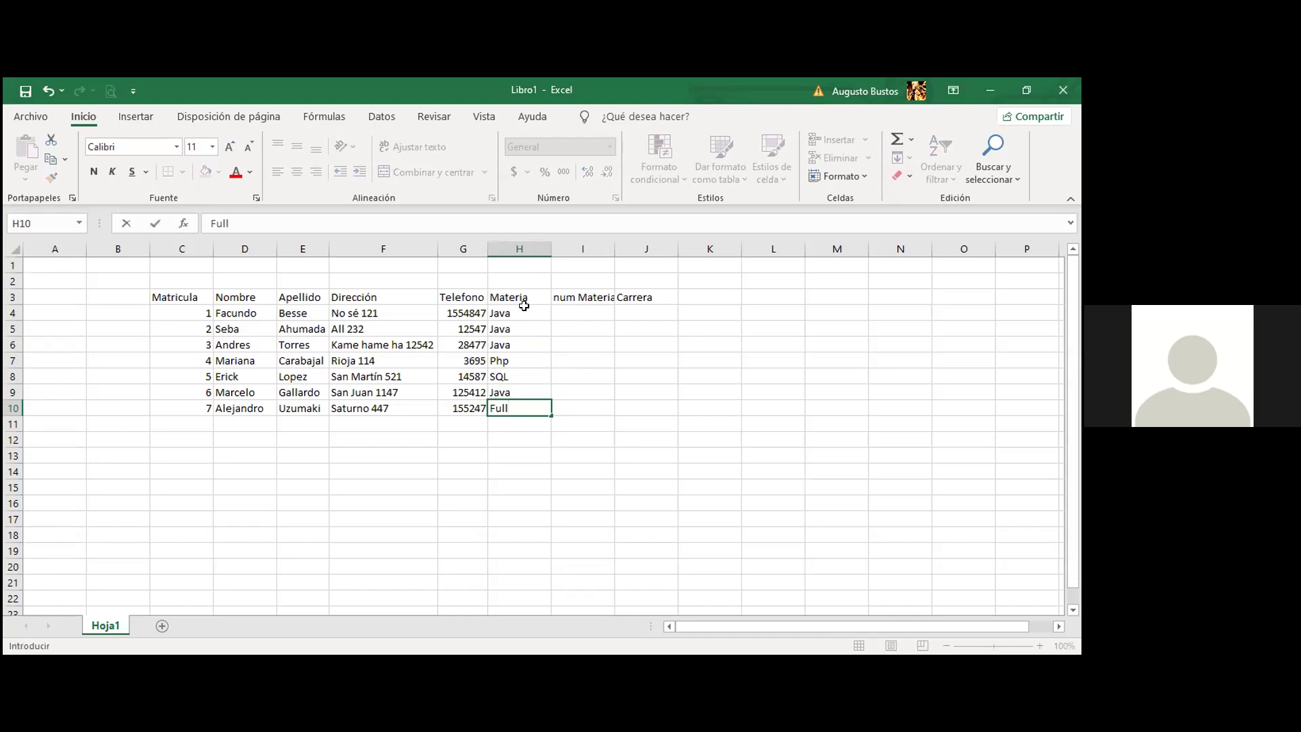
type("Stack")
key("Up")
key("Up")
key("Up")
key("Up")
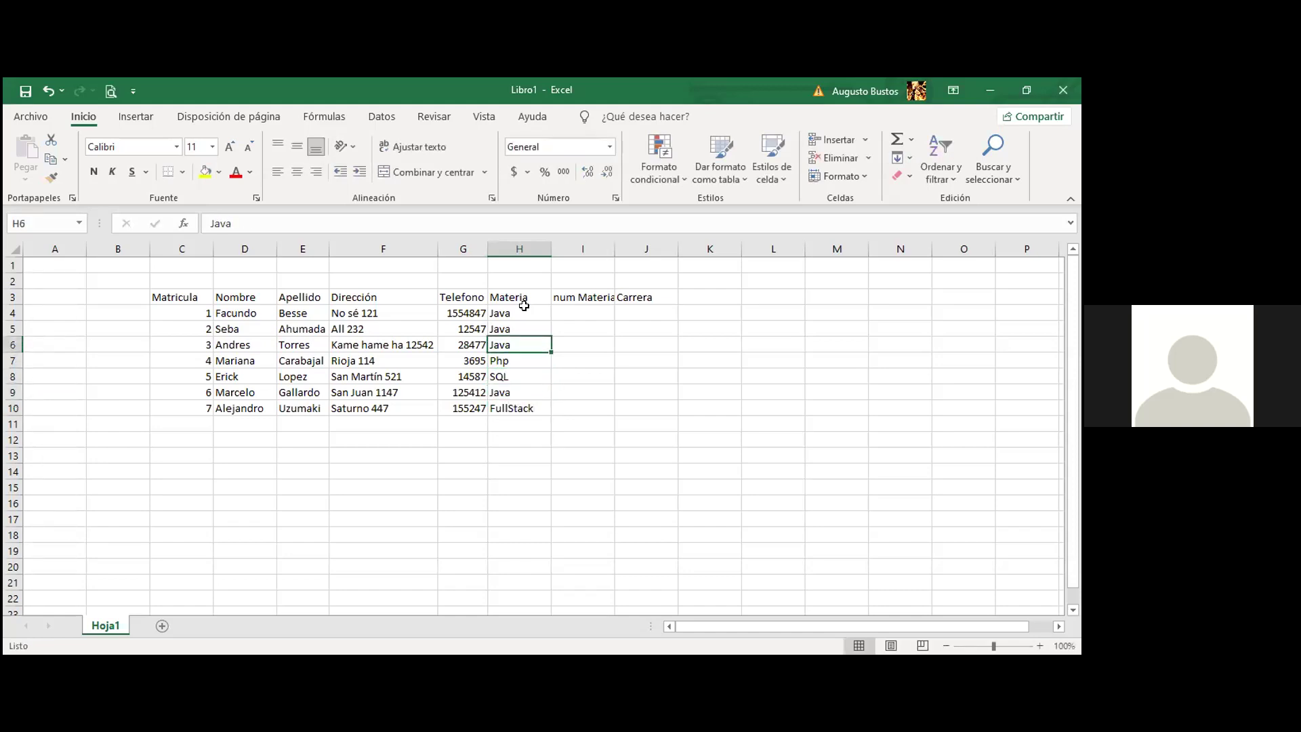
left_click(585, 308)
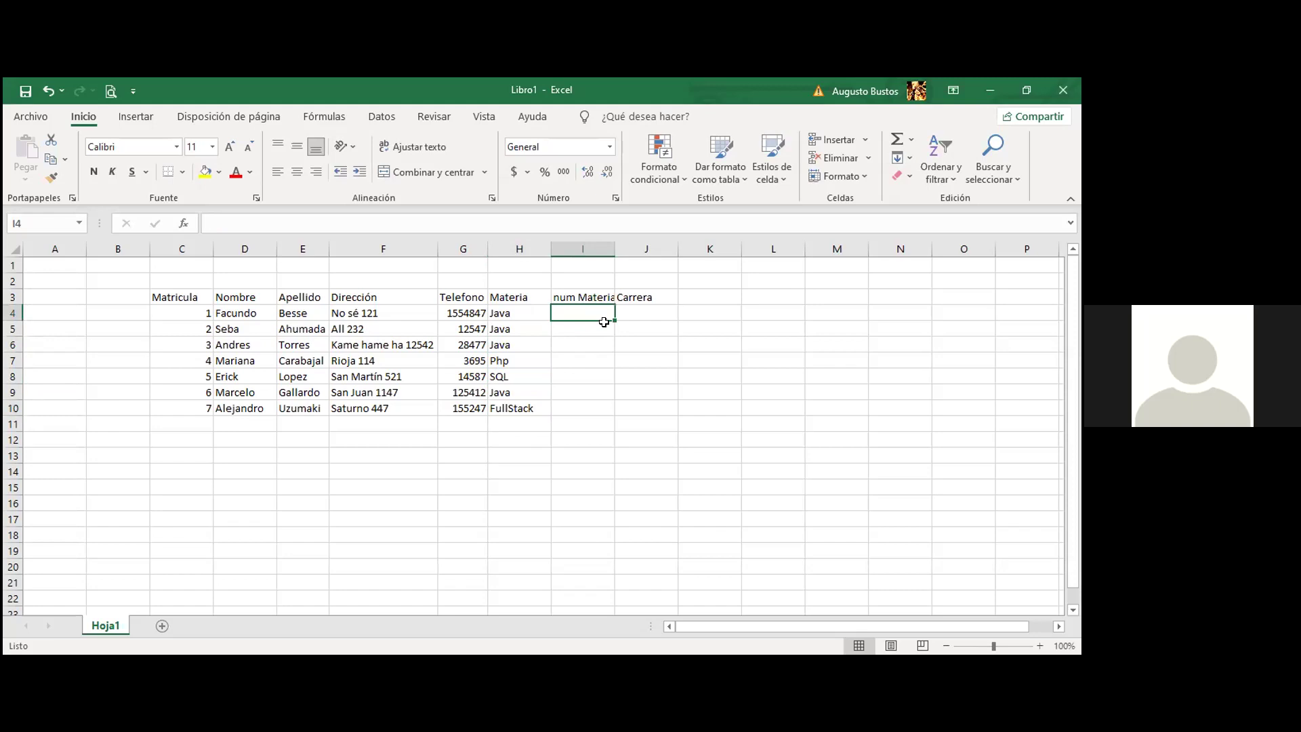
Enter 1 in each of cells I4, I5 and I6
type("12")
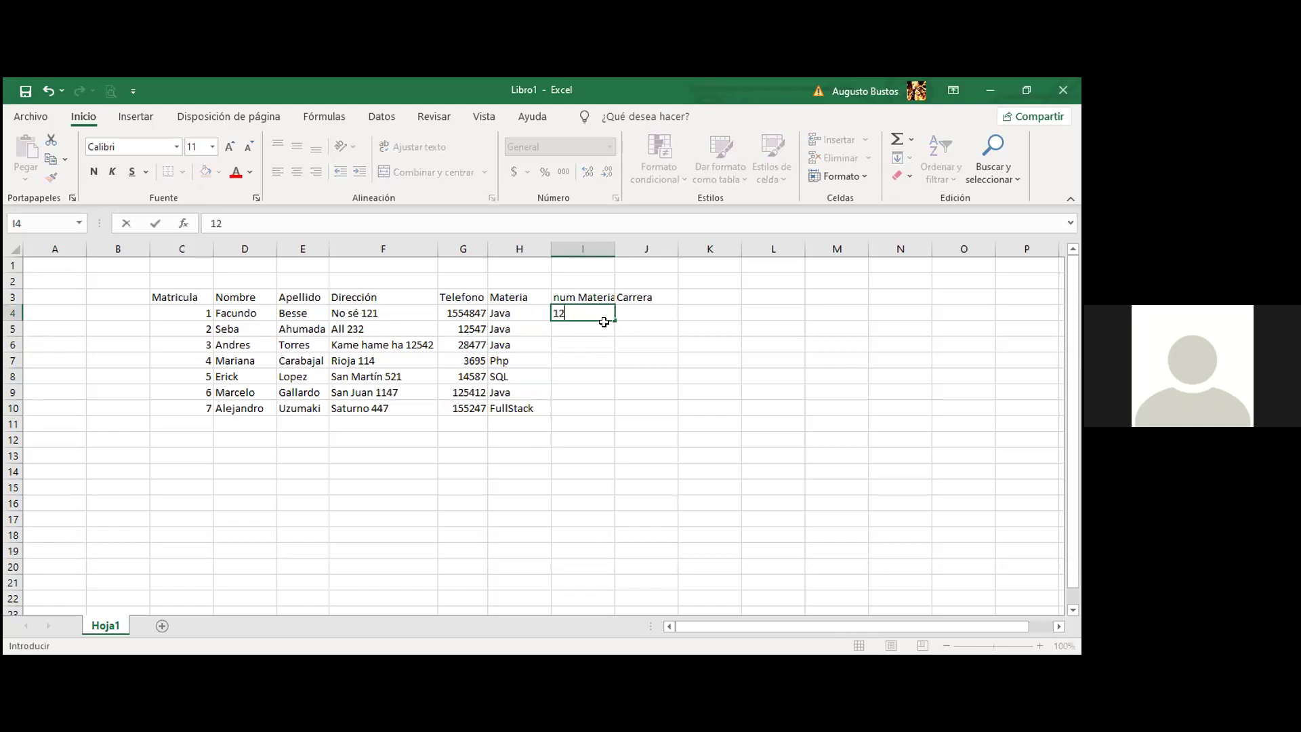
key("BackSpace")
left_click(568, 341)
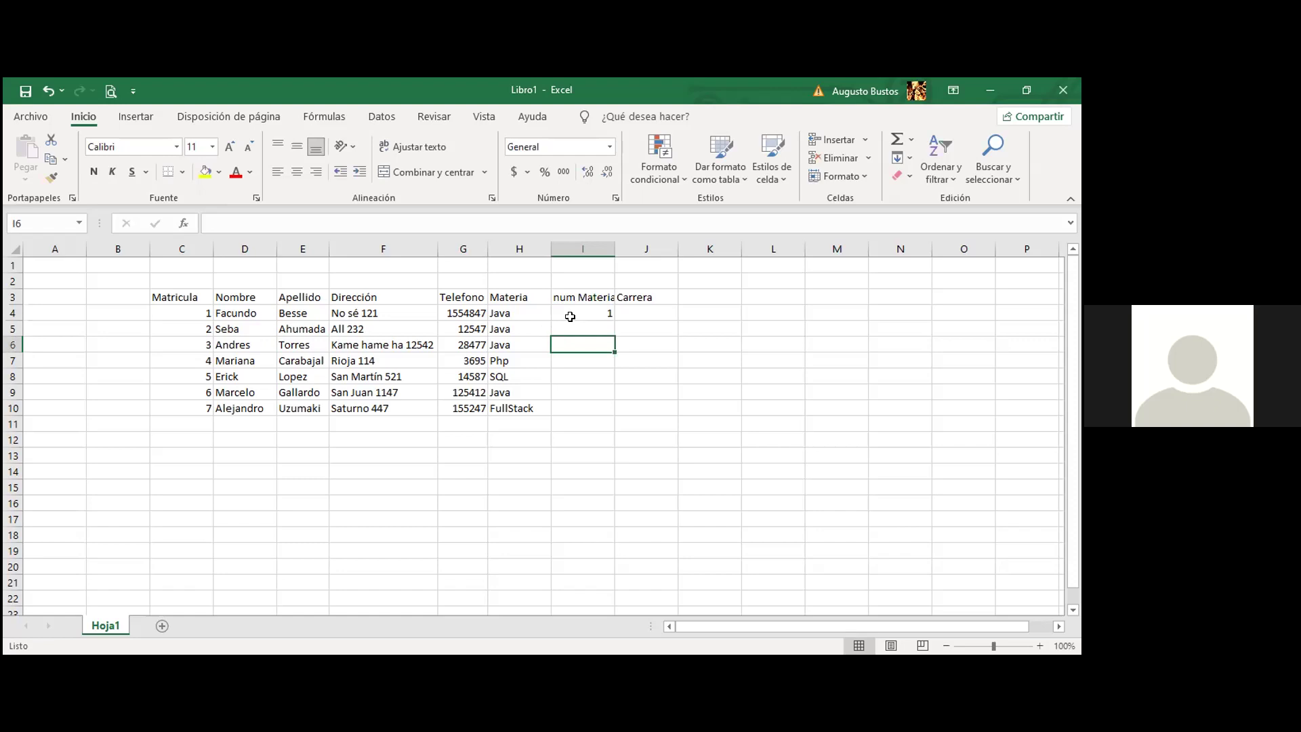
left_click(569, 325)
type("1")
key("Return")
type("1")
key("Return")
Enter 2, 3, 1 and 4 in cells I7 through I10
type("2")
key("Return")
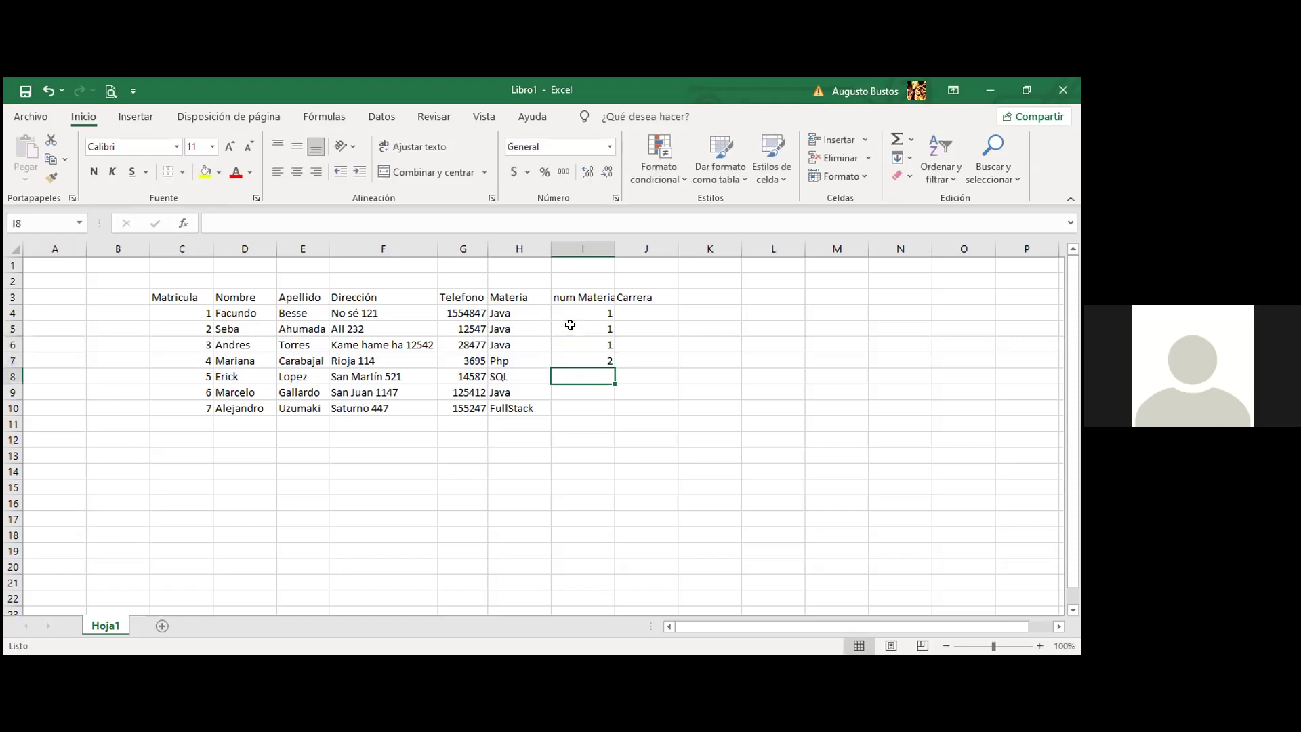
type("3")
key("Return")
type("1")
key("Return")
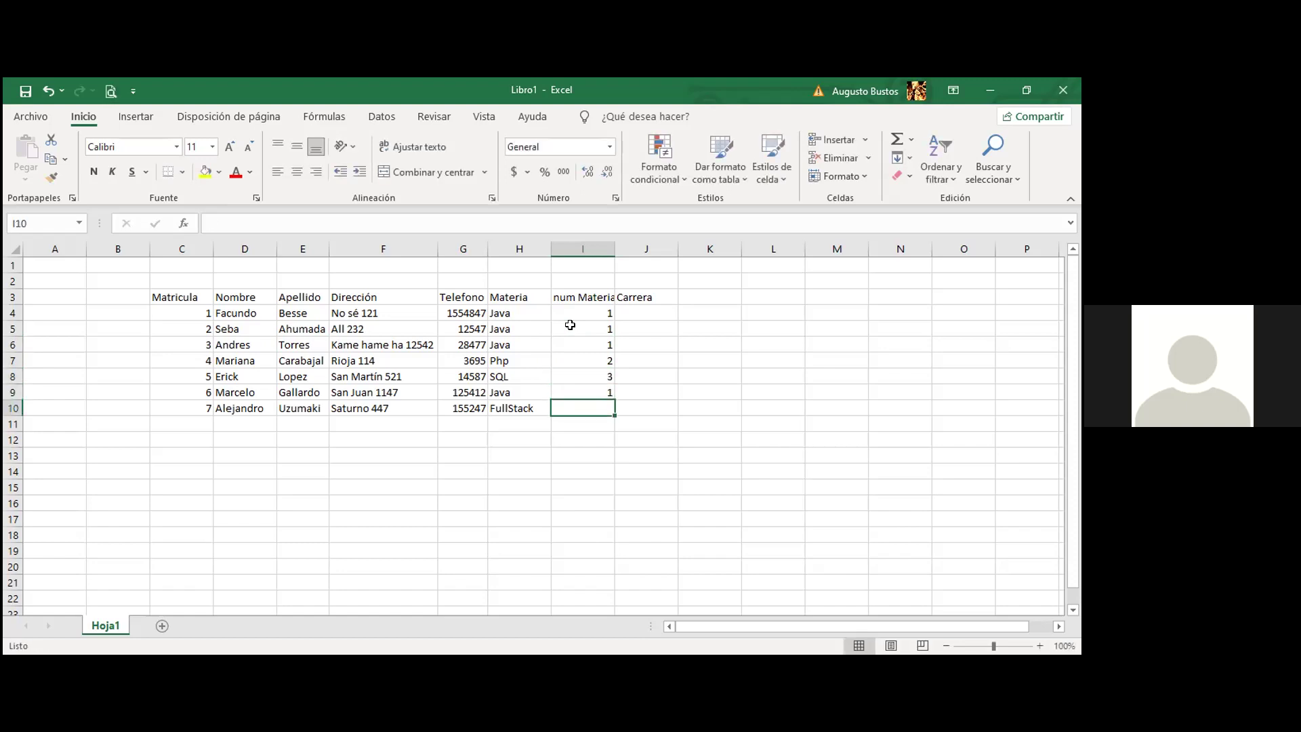
type("4")
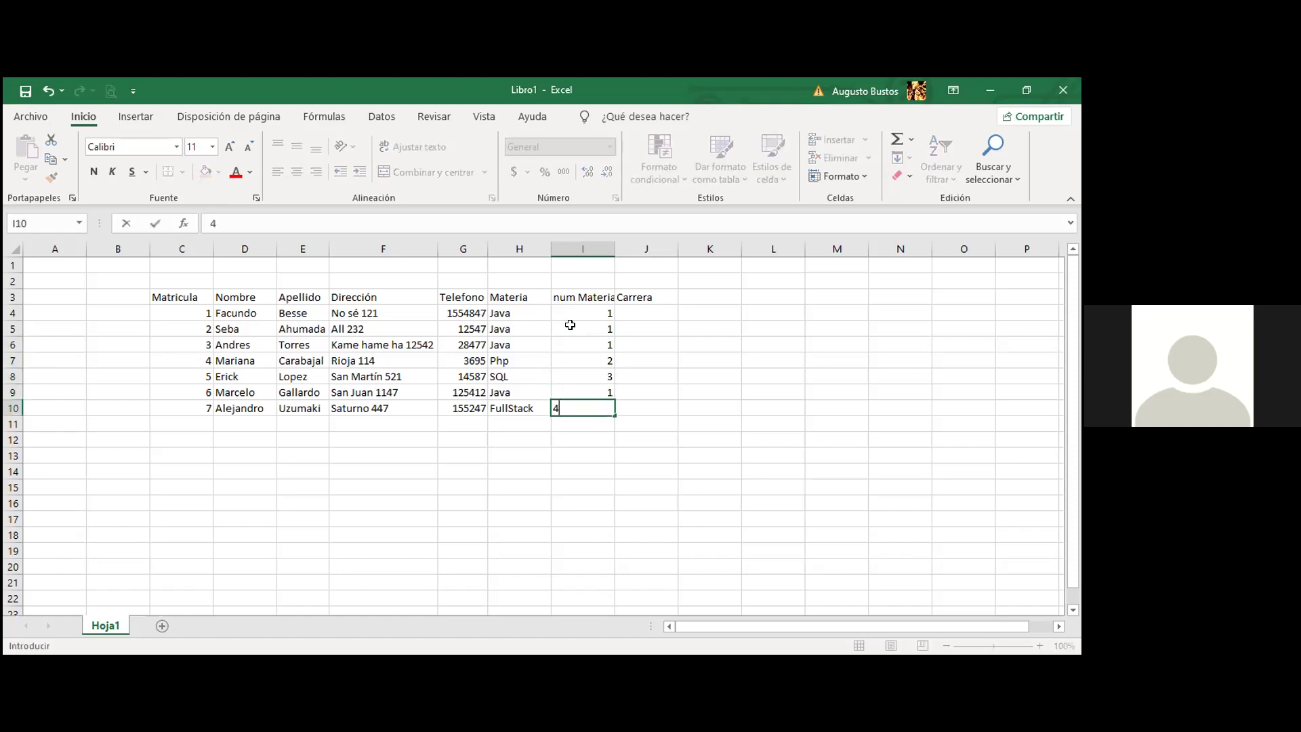
key("Return")
left_click(610, 316)
left_click(631, 315)
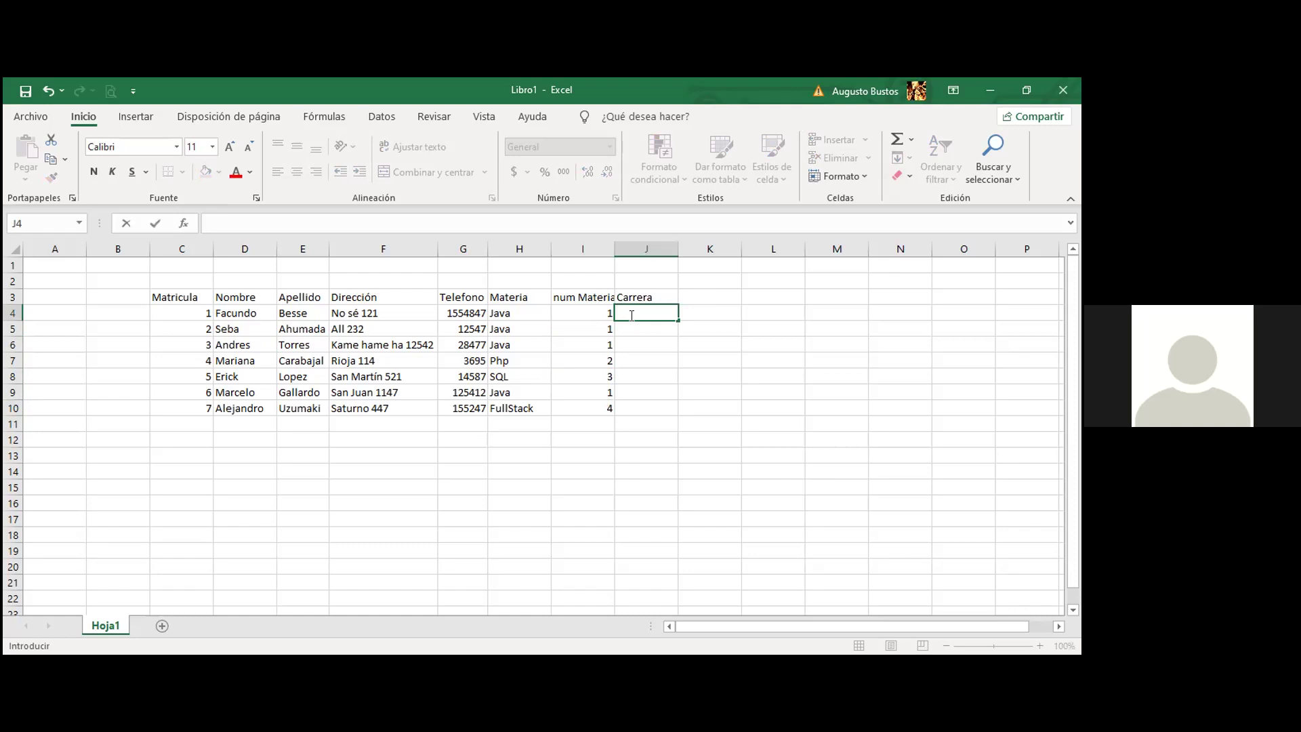
type("Terciacio")
Enter Terciario in J4 and fill it down into J5 and J6
key("BackSpace")
key("BackSpace")
key("BackSpace")
type("rio")
key("Return")
left_click(632, 317)
left_click_drag(674, 317, 671, 347)
left_click(636, 361)
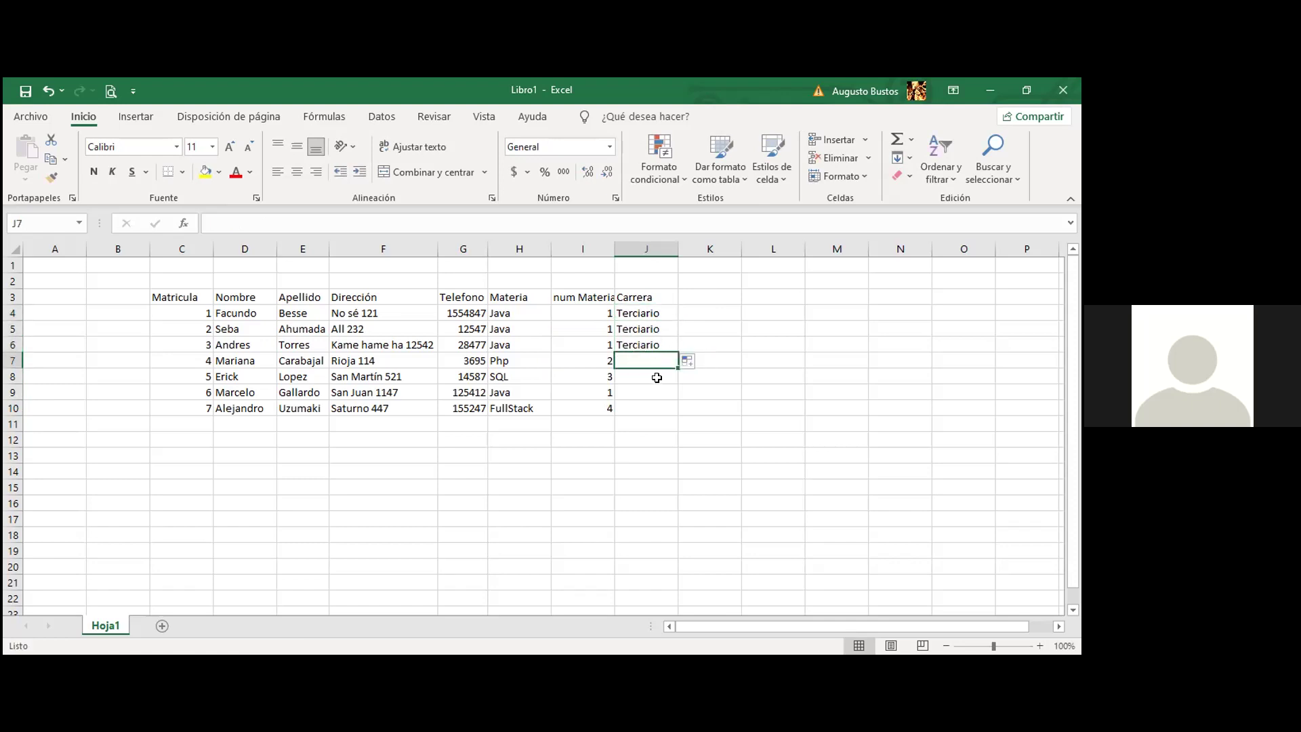
Extend Terciario down to J9 and enter Curso in J10
type("Curso")
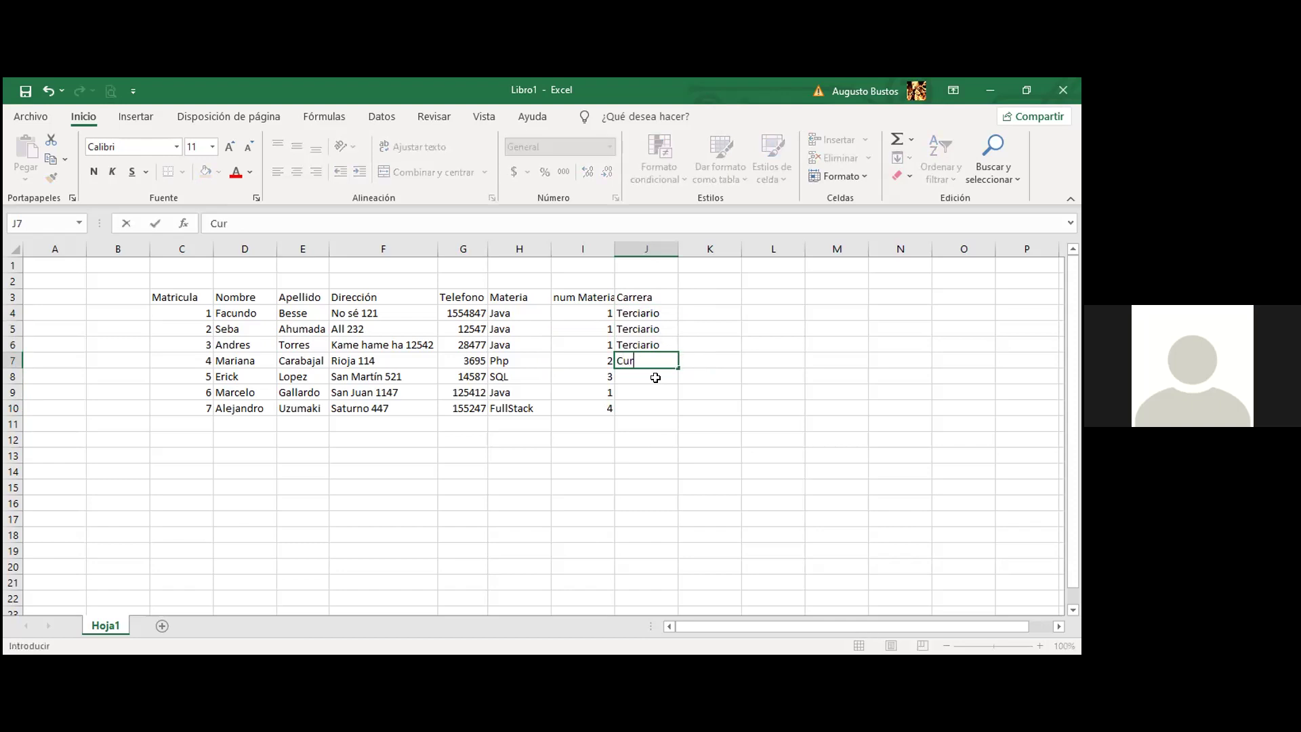
key("BackSpace")
key("BackSpace")
key("BackSpace")
key("BackSpace")
key("BackSpace")
left_click(639, 343)
left_click_drag(674, 357, 672, 395)
left_click(669, 404)
type("Curso")
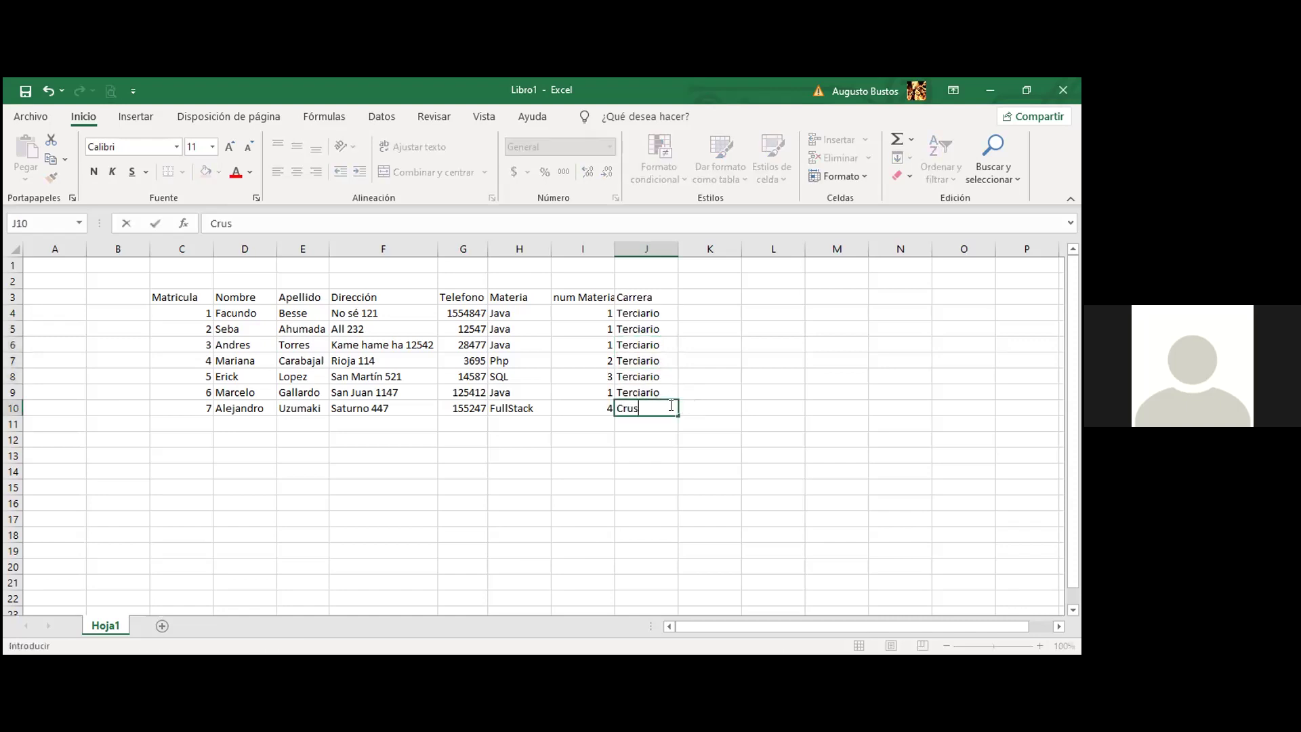
key("BackSpace")
key("BackSpace")
key("BackSpace")
key("BackSpace")
type("urso")
key("Return")
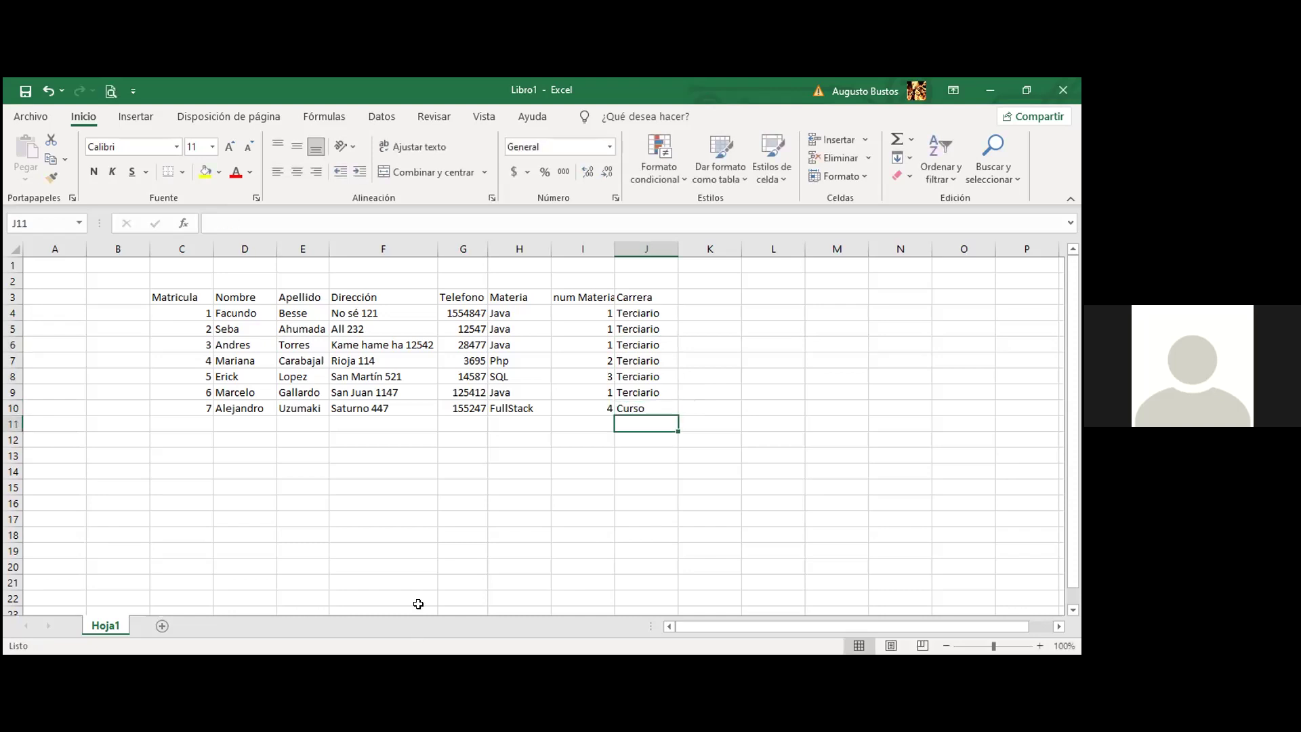
left_click(380, 535)
Format C3:J10 as a table with the light gray style, then convert it back to a normal range
left_click_drag(181, 298, 660, 408)
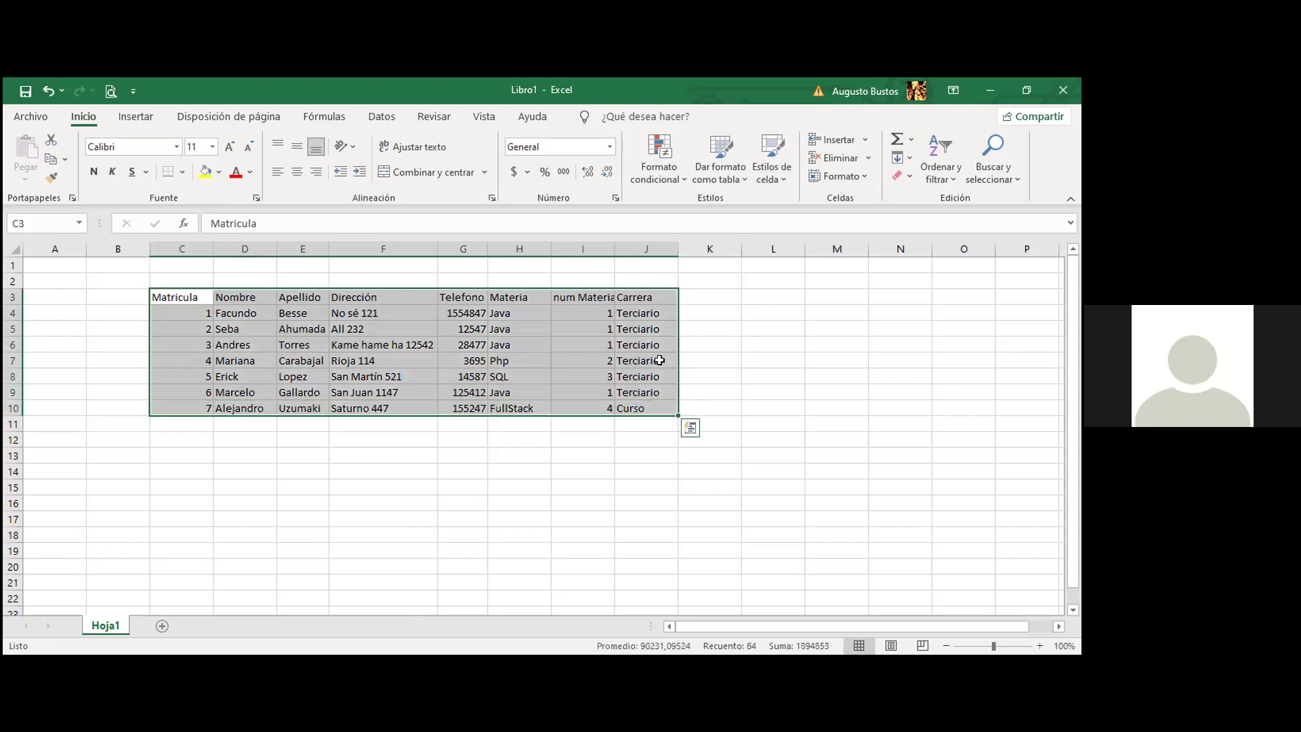
left_click(718, 173)
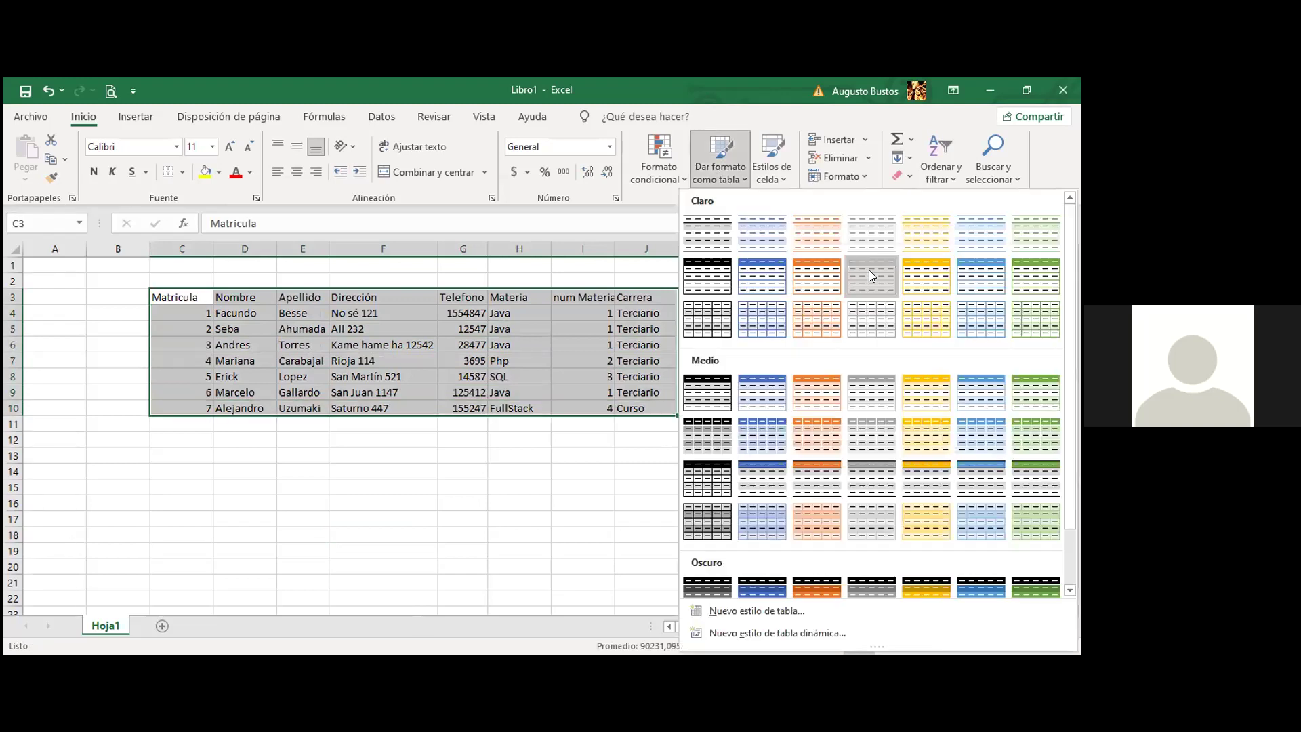
left_click(869, 270)
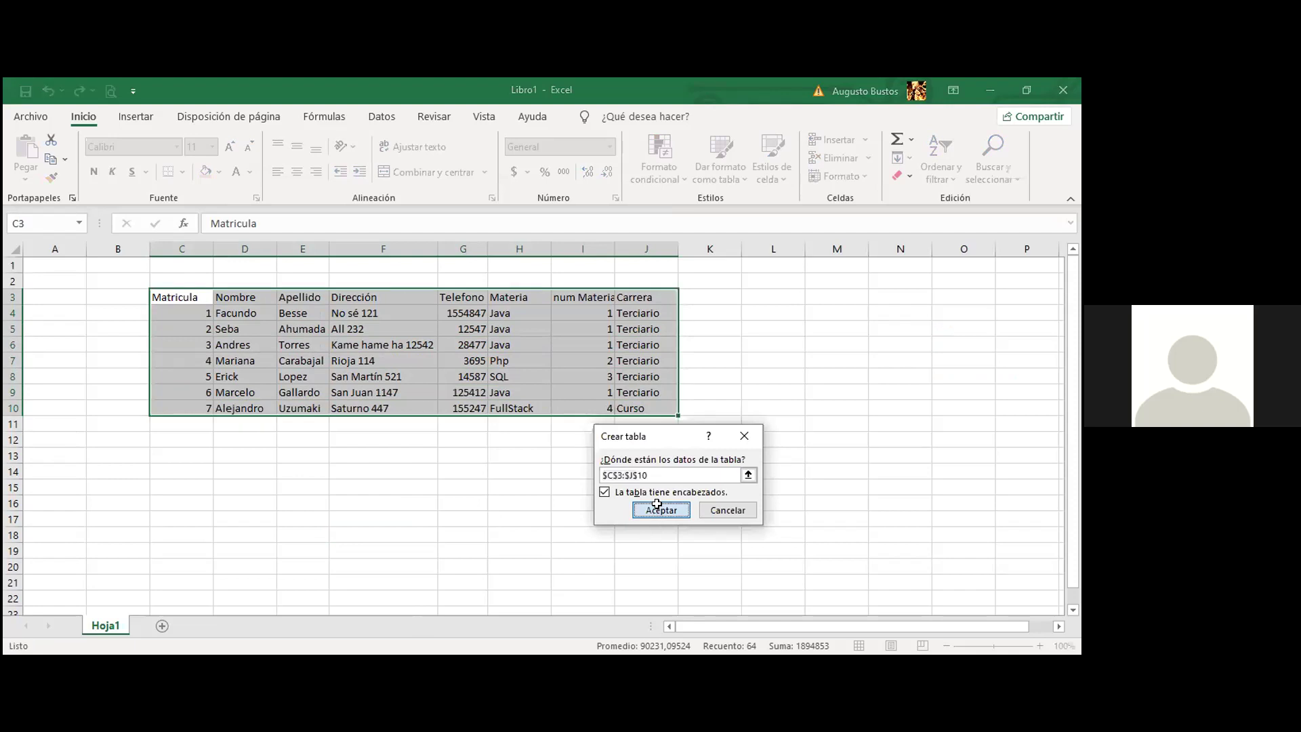
key("Return")
left_click(206, 178)
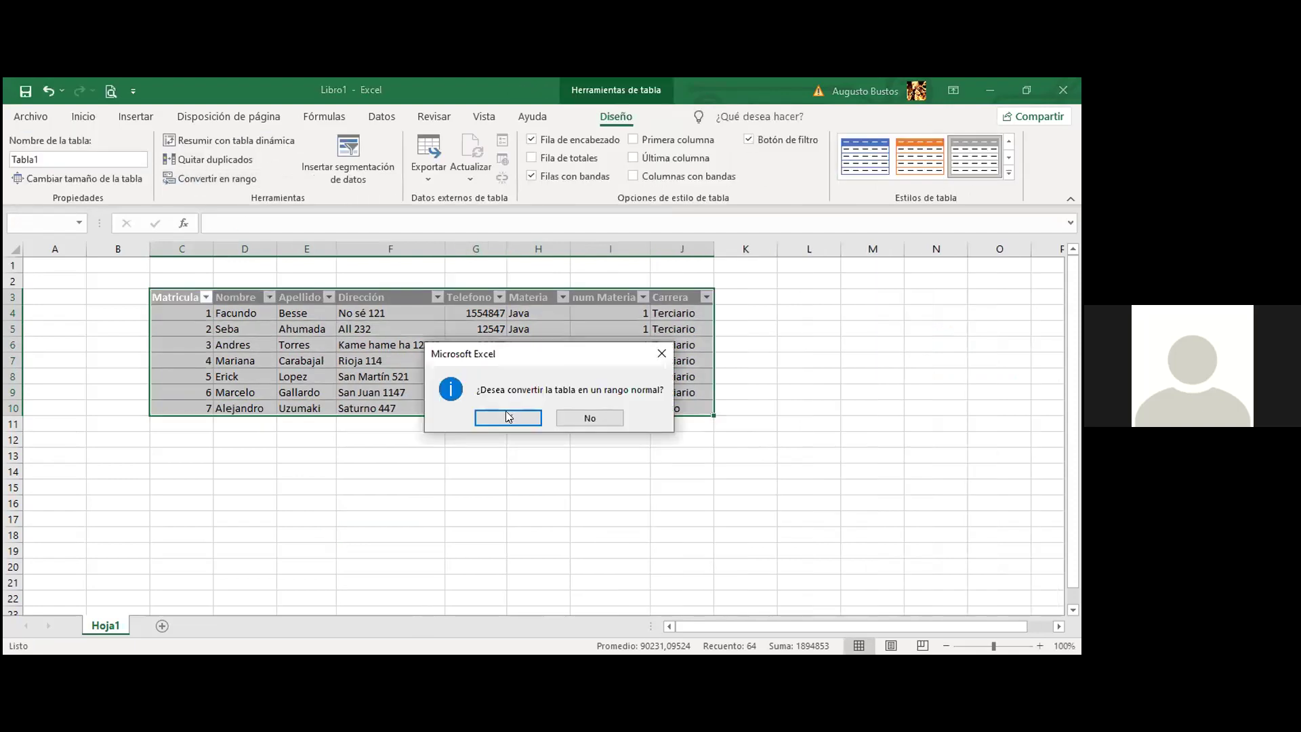
left_click(511, 418)
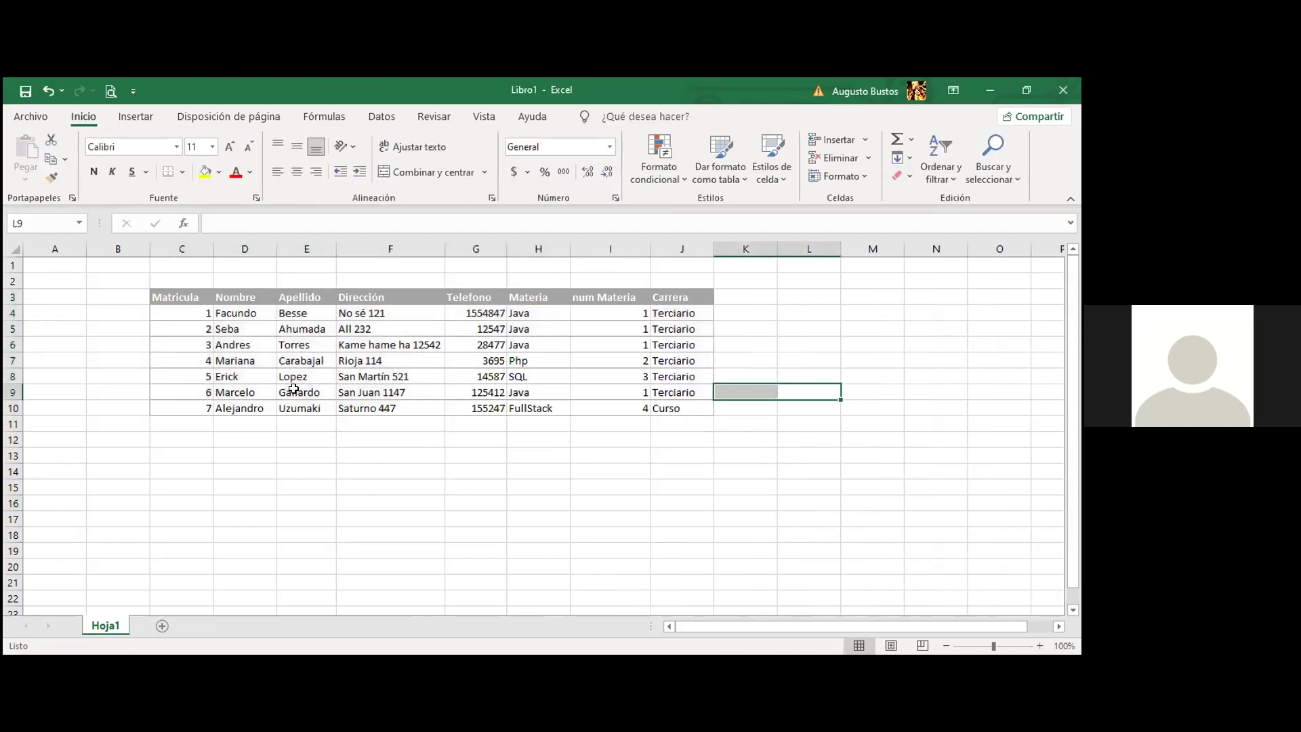
Autofit the widths of column D (Nombre) and column E (Apellido) to their contents
left_click(283, 327)
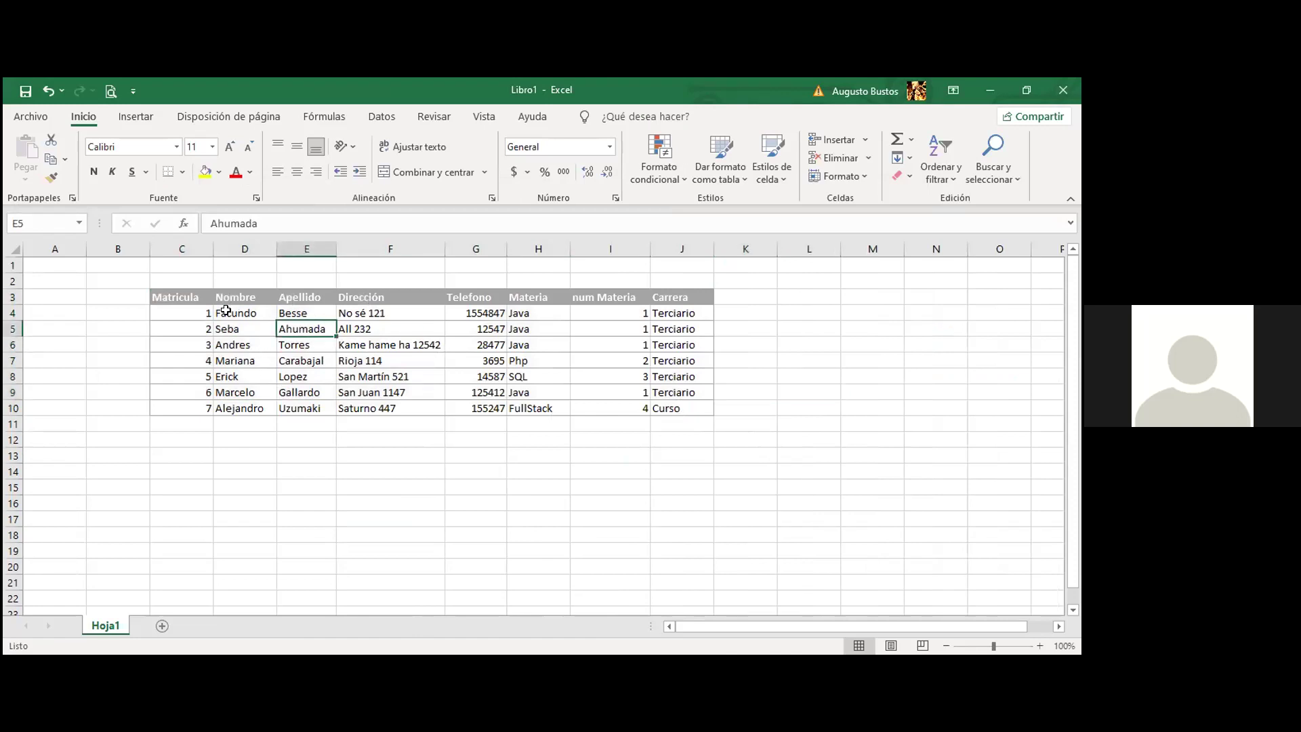
double_click(272, 248)
double_click(326, 249)
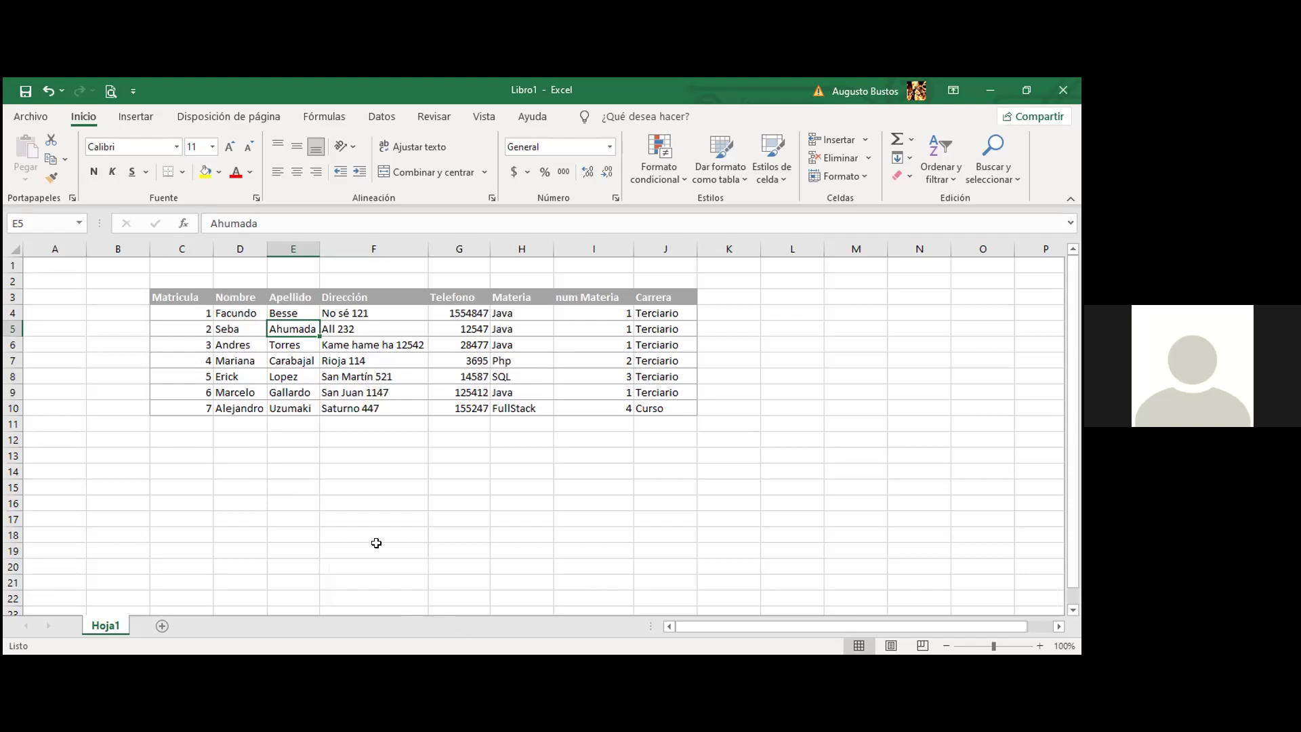
left_click(279, 471)
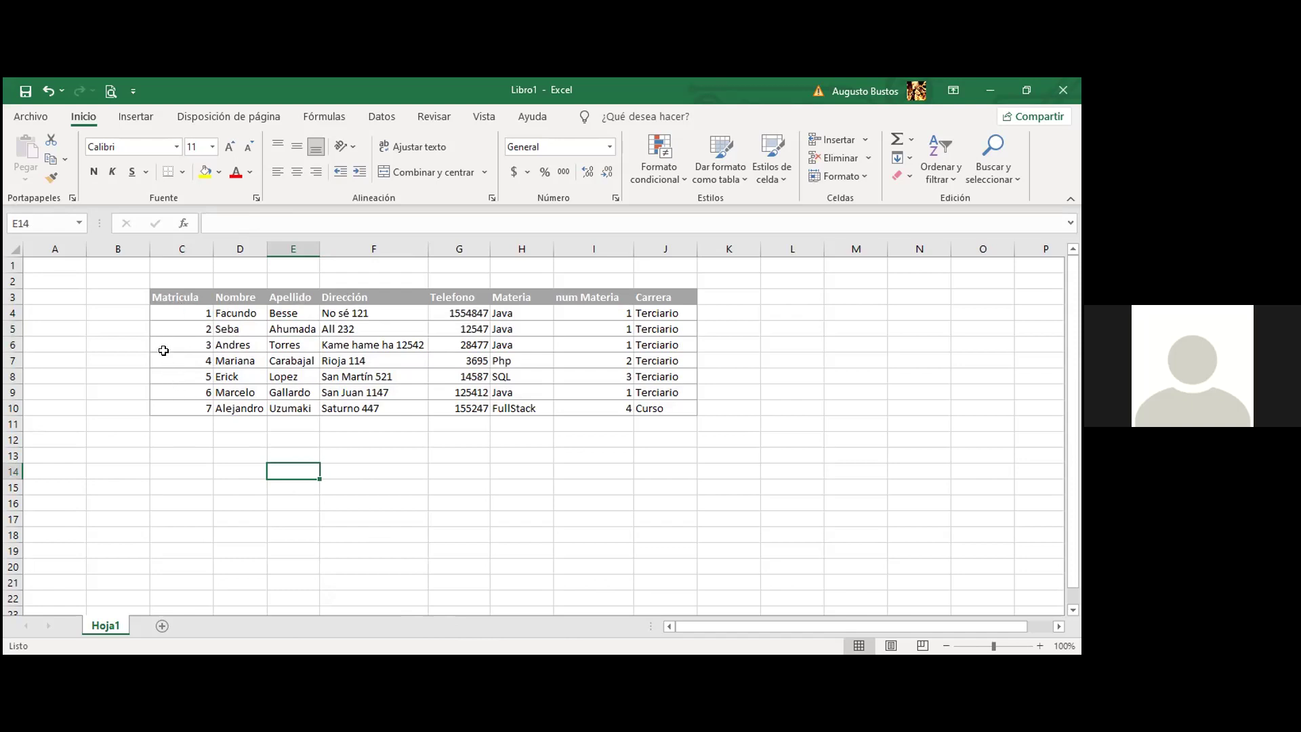
Select the first student row C4:J4, then the header cells Matricula through Materia
left_click_drag(181, 318, 688, 312)
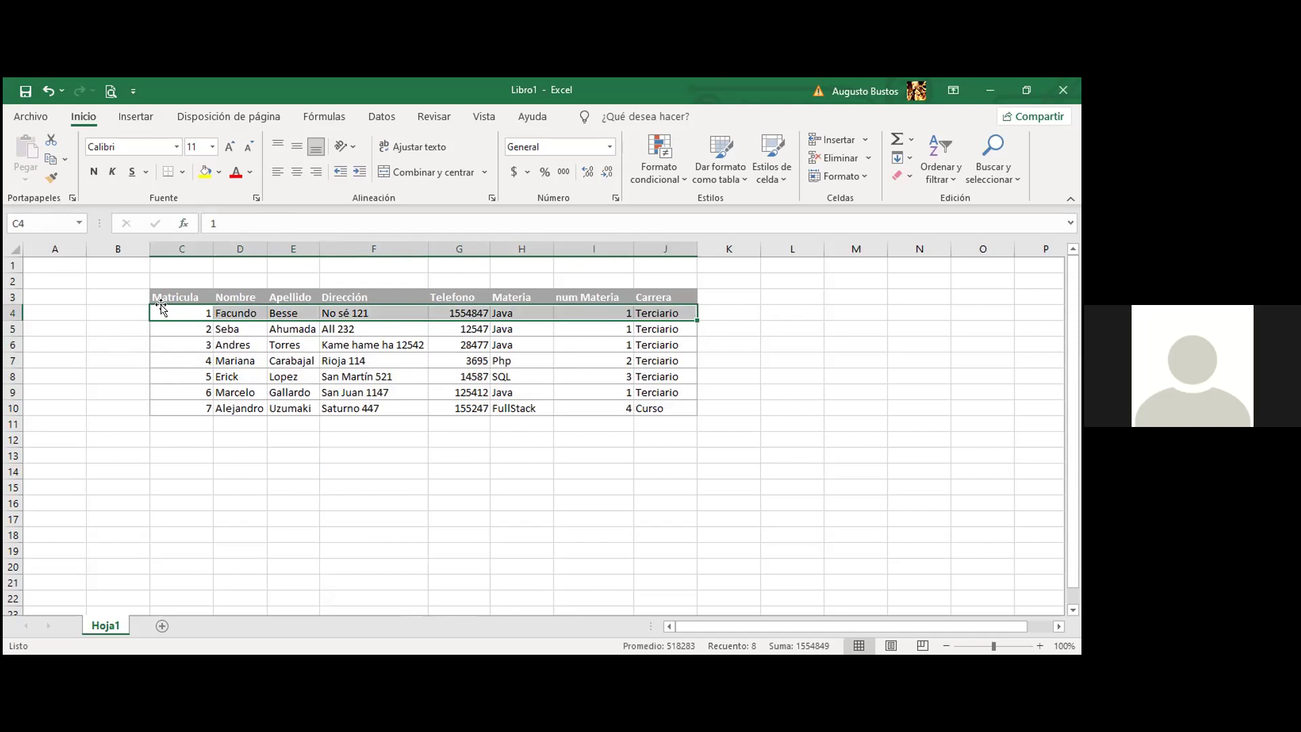
left_click(166, 299)
key("Right")
key("Right")
left_click(181, 299)
left_click(248, 297)
left_click(291, 297)
left_click(339, 297)
left_click(449, 295)
left_click(517, 295)
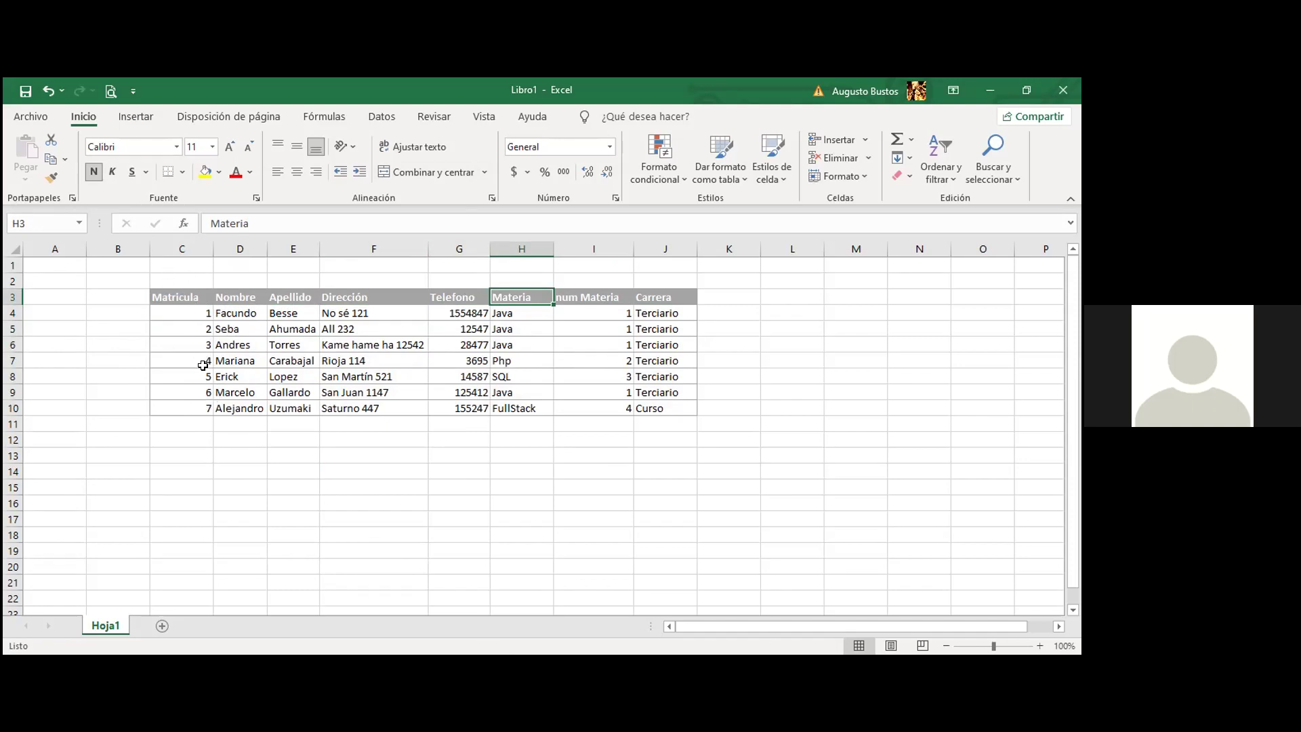
Review the student records: names, surnames, addresses and phone numbers in the table
left_click(235, 312)
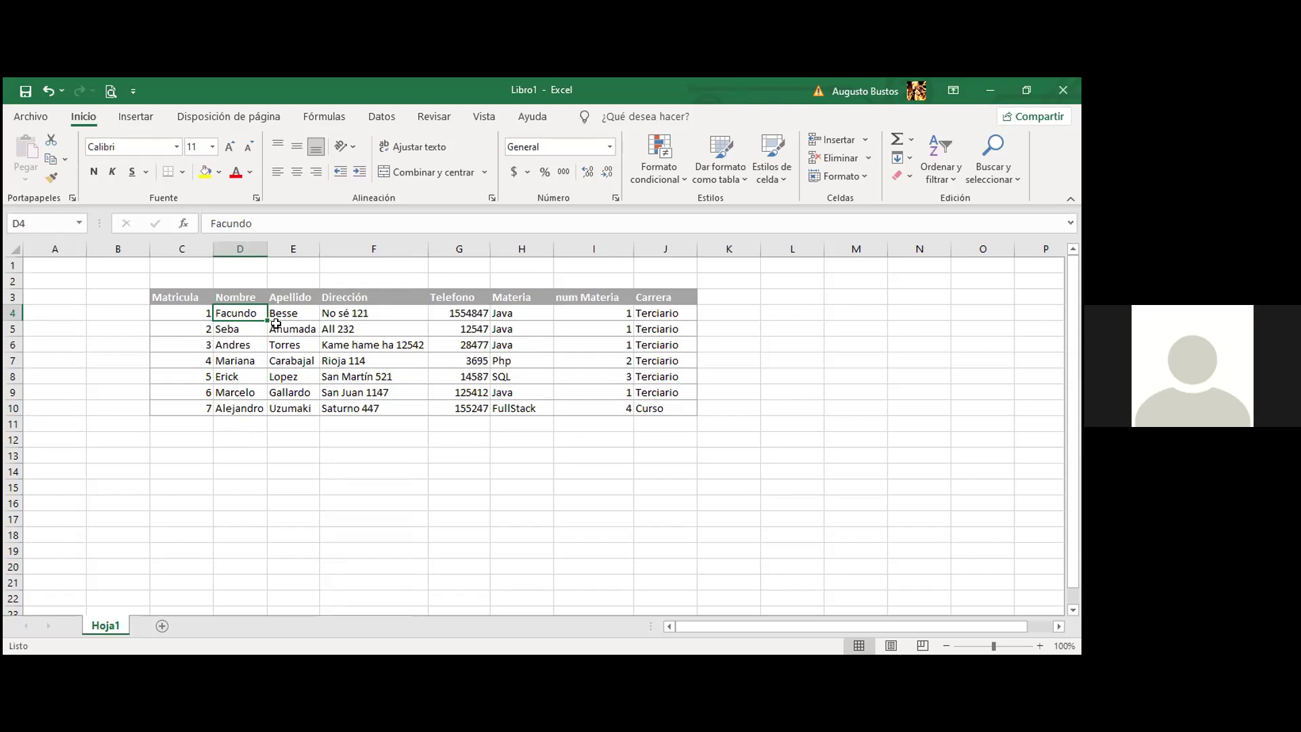
left_click(279, 314)
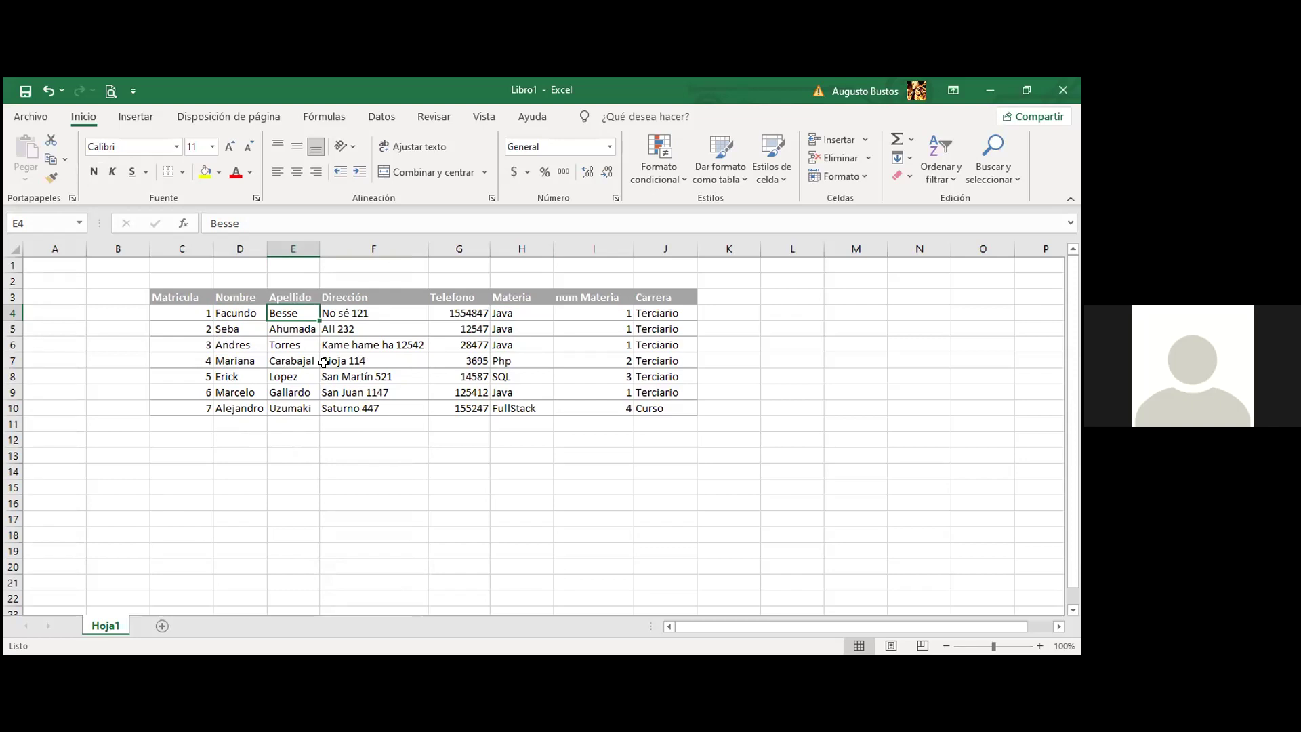
left_click(343, 480)
left_click(349, 312)
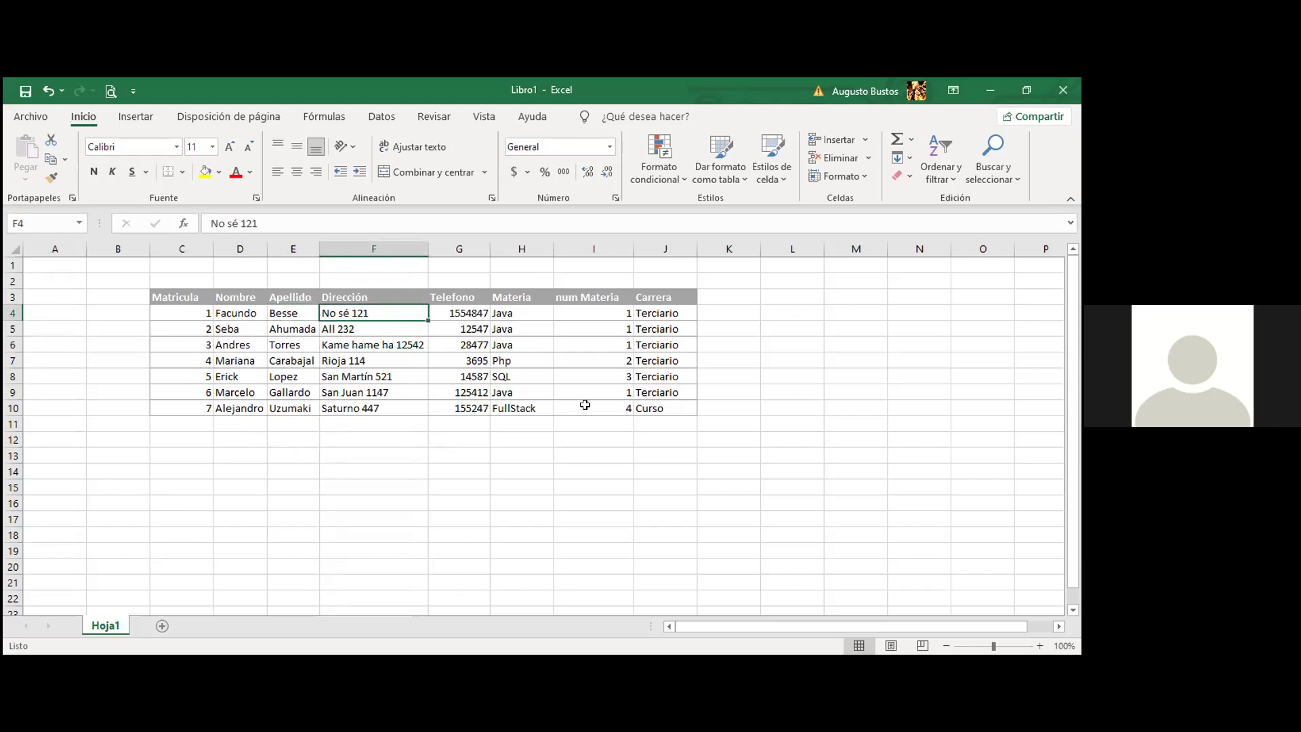
left_click(481, 391)
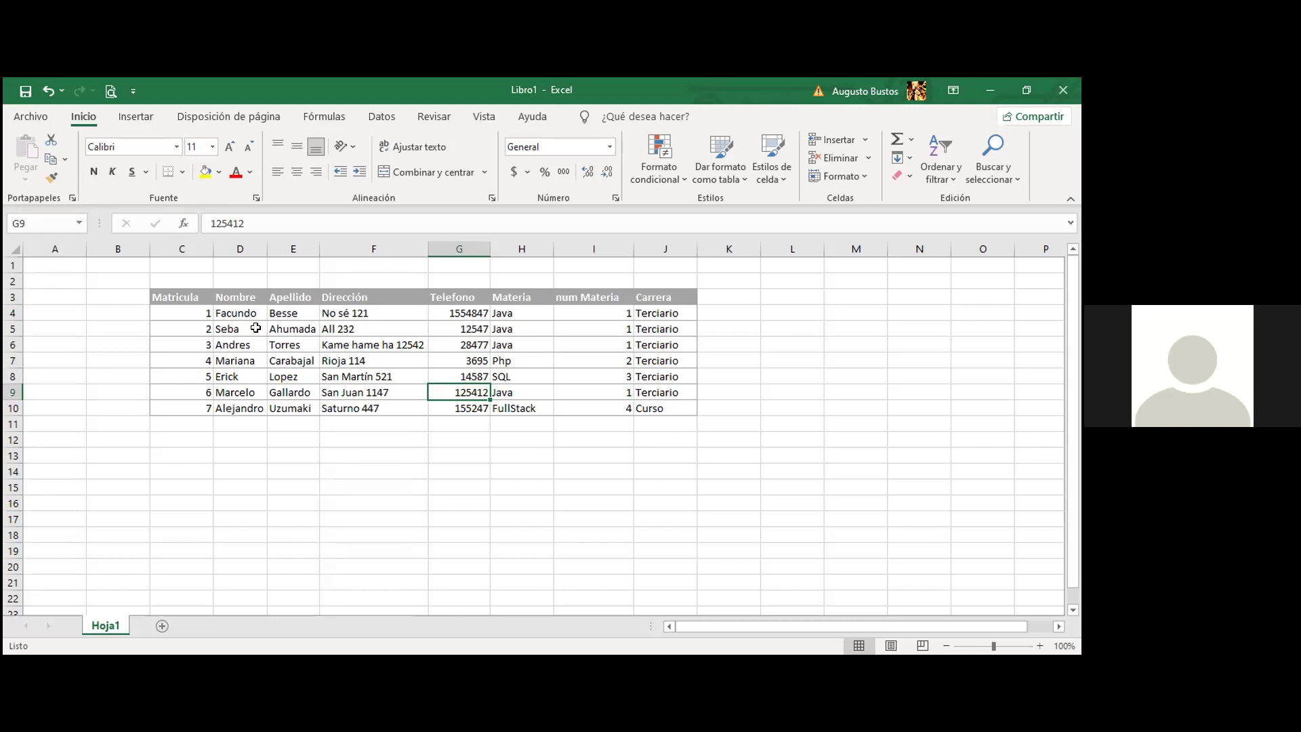
left_click(407, 393)
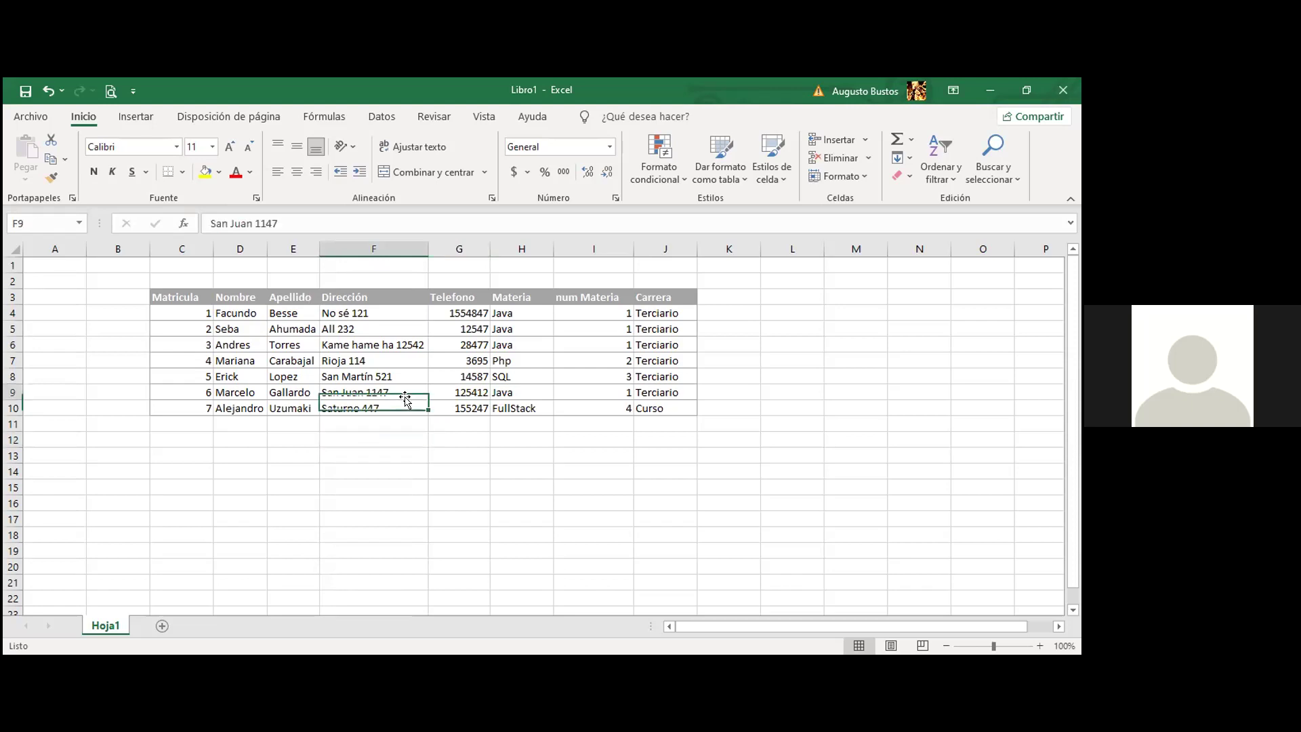
left_click(478, 406)
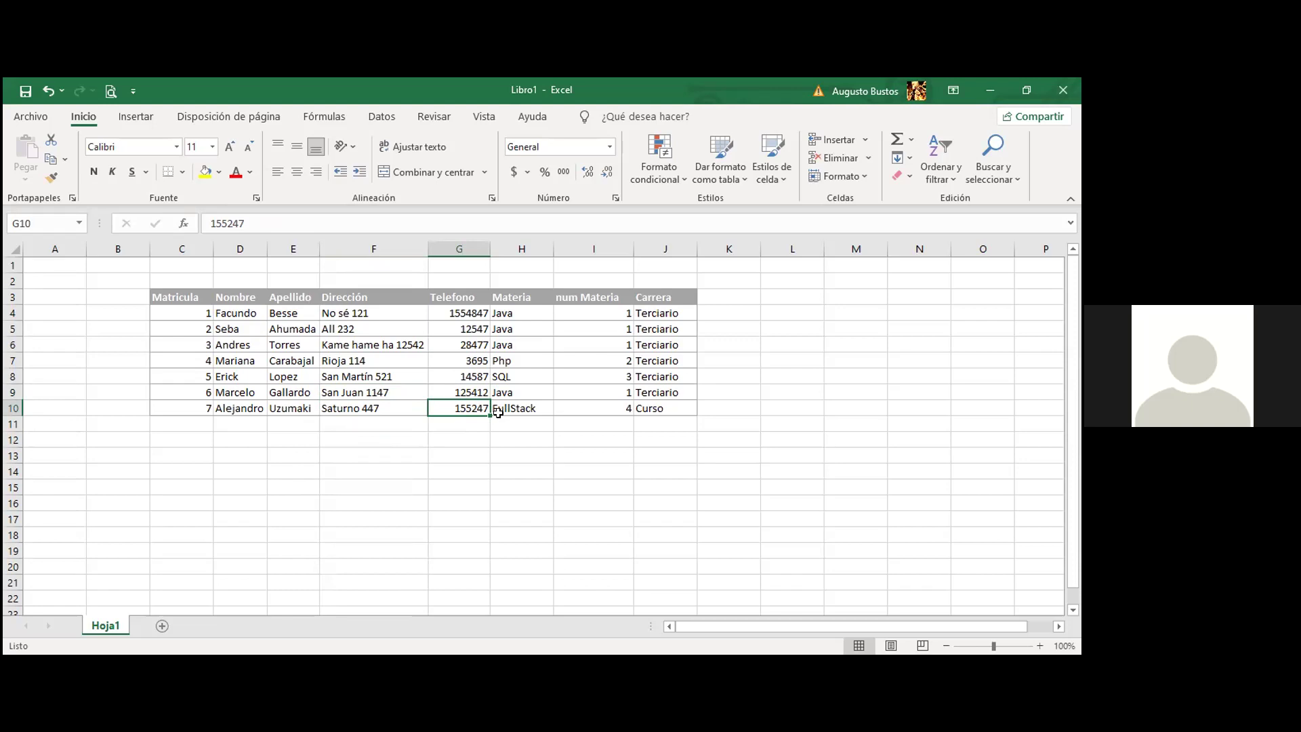
left_click(301, 313)
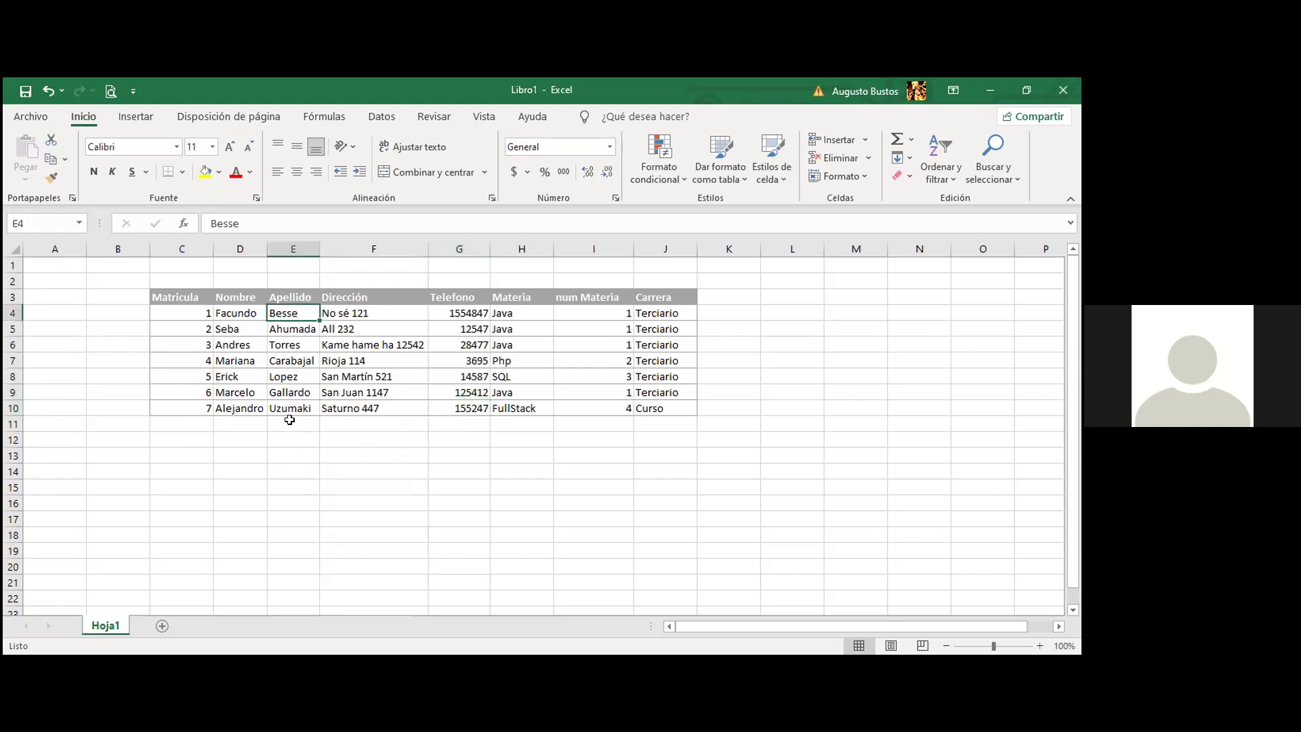
left_click(238, 312)
left_click(238, 329)
left_click(233, 360)
left_click(238, 376)
left_click(248, 343)
left_click(235, 327)
left_click(236, 340)
left_click(229, 326)
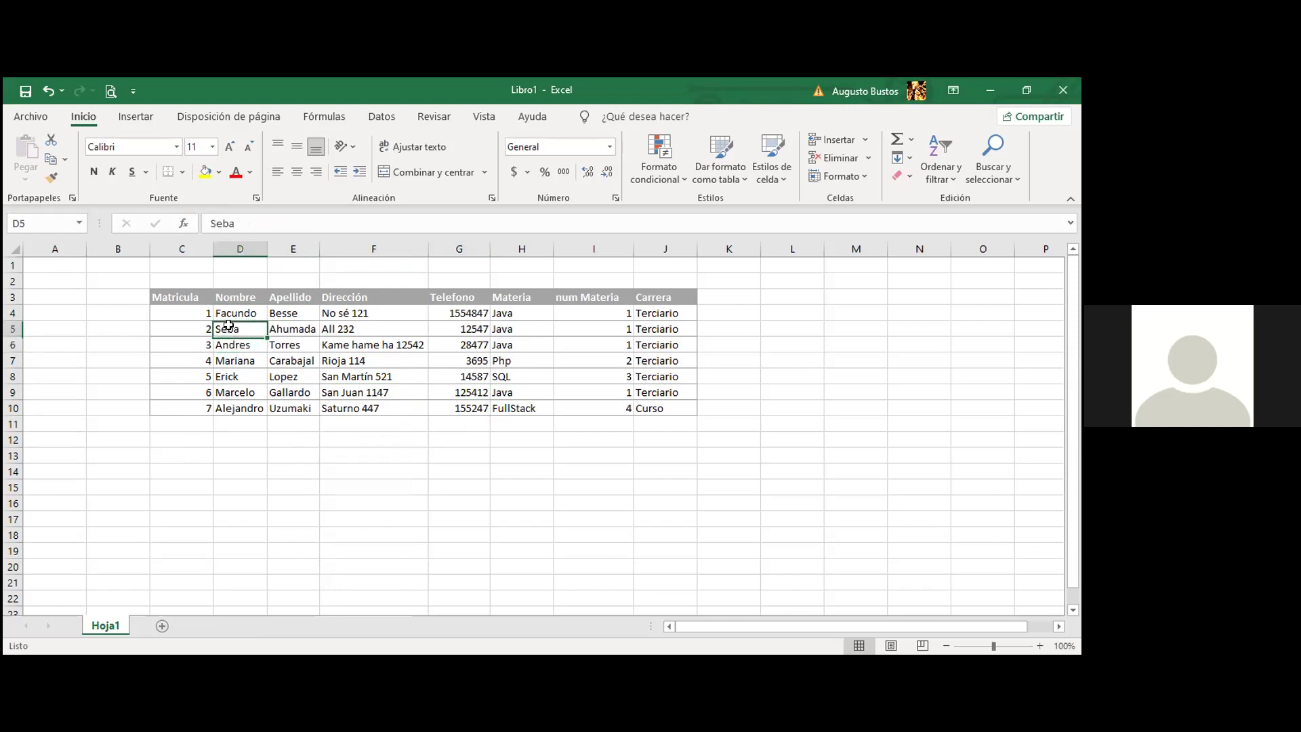
left_click(230, 313)
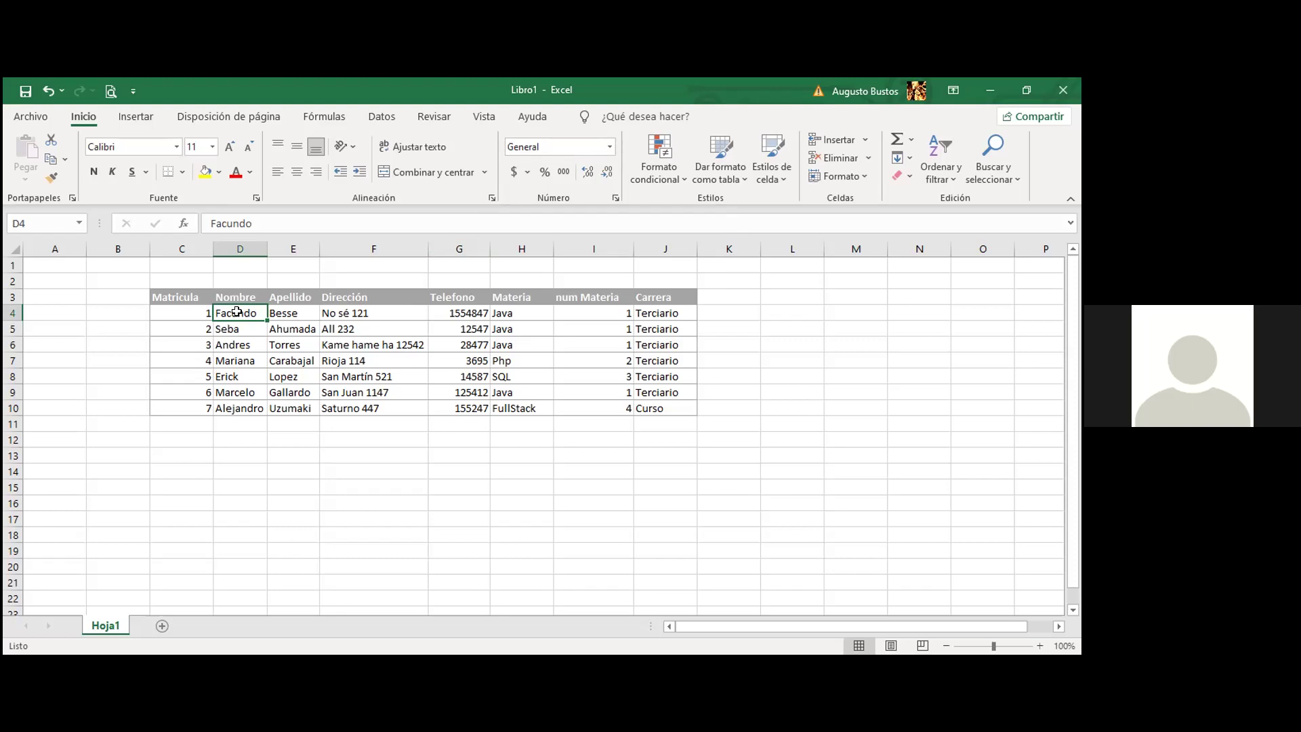
left_click(283, 315)
left_click(229, 307)
Inspect the Materia column, marking the three repeated Java entries in H4:H6
left_click(458, 502)
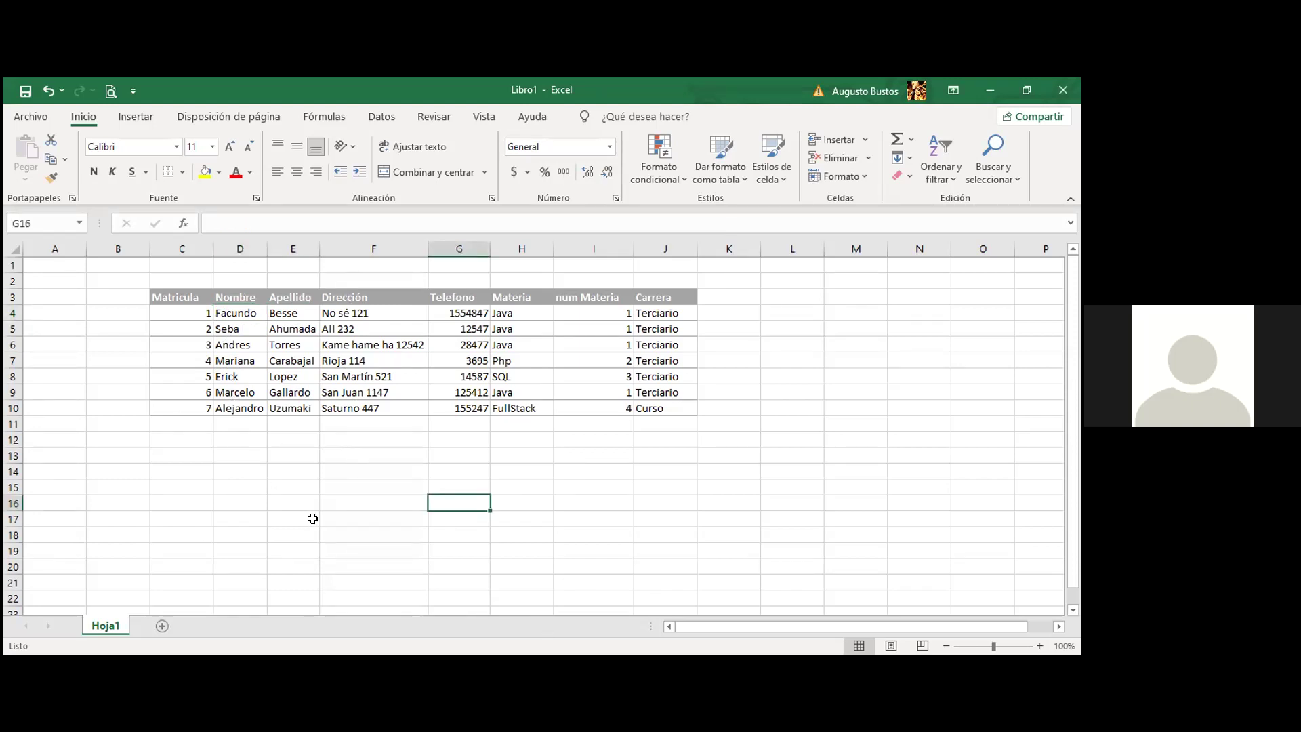
left_click(344, 480)
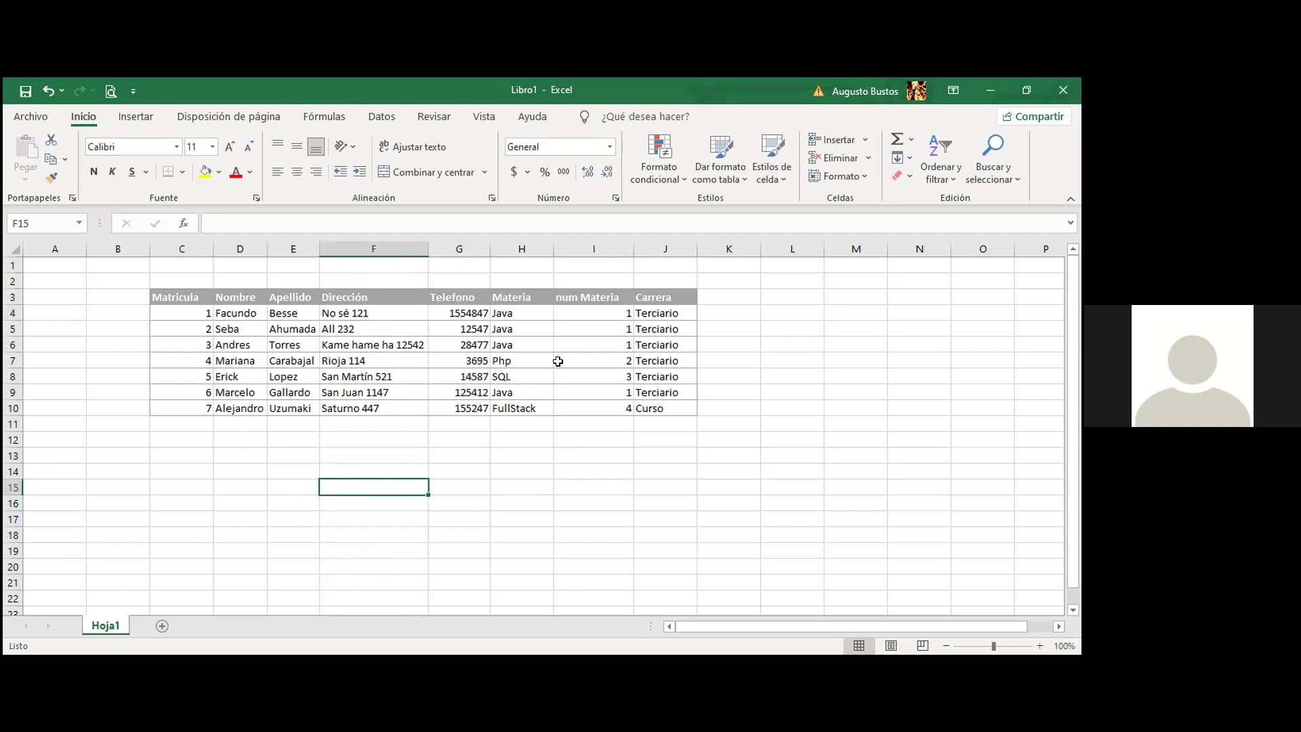
left_click(485, 436)
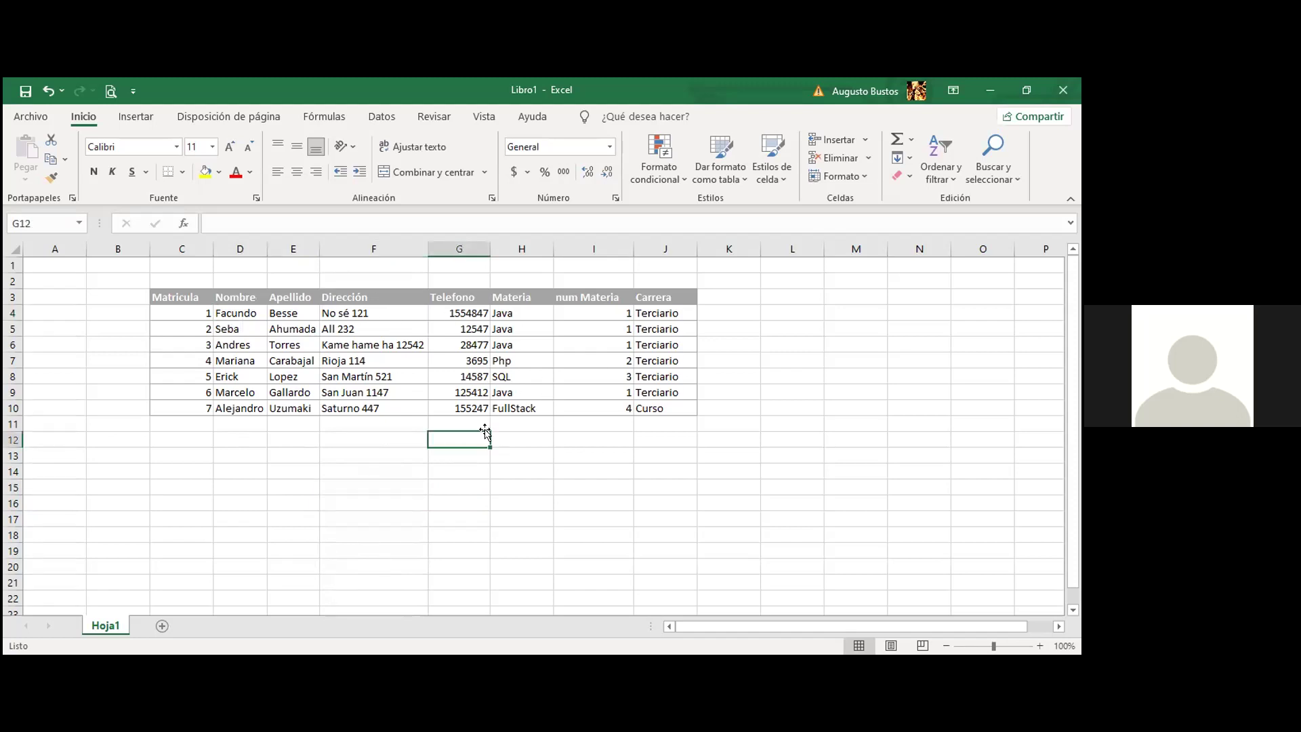
left_click(523, 316)
left_click(520, 379)
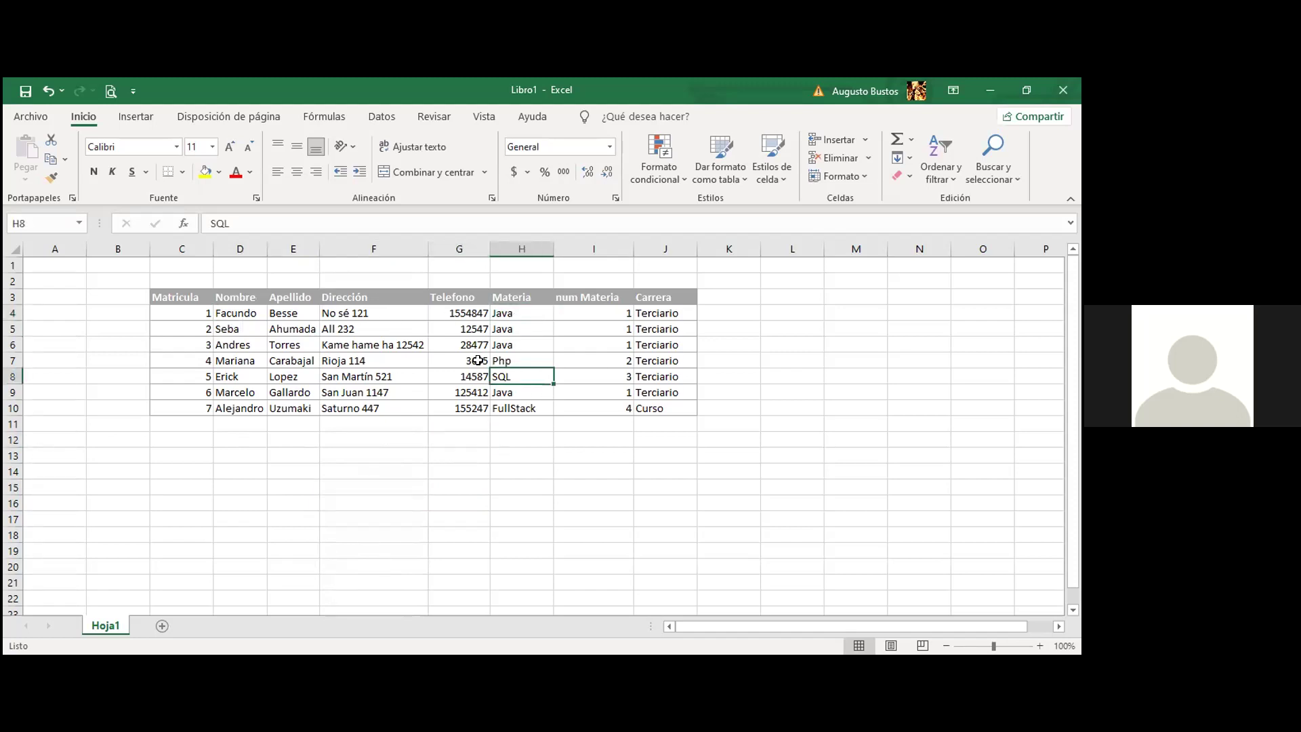
left_click_drag(508, 313, 512, 342)
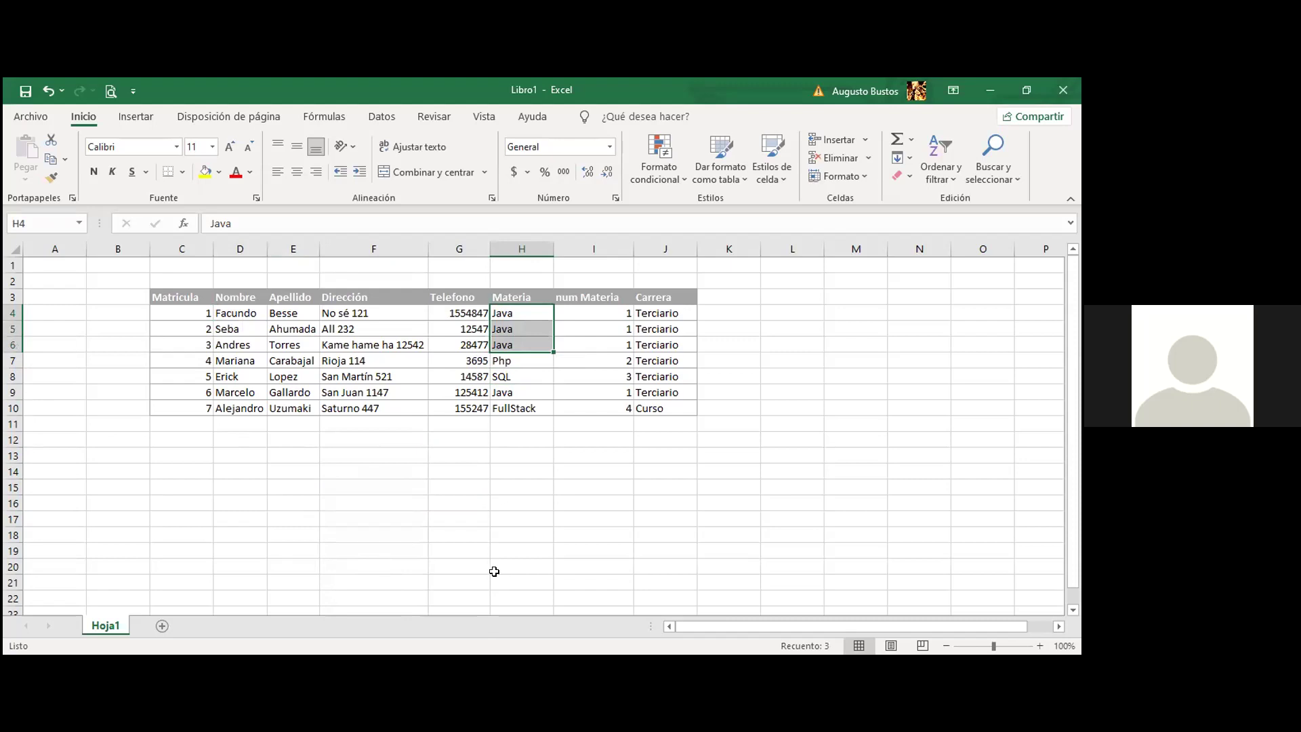
left_click(500, 571)
left_click(514, 315)
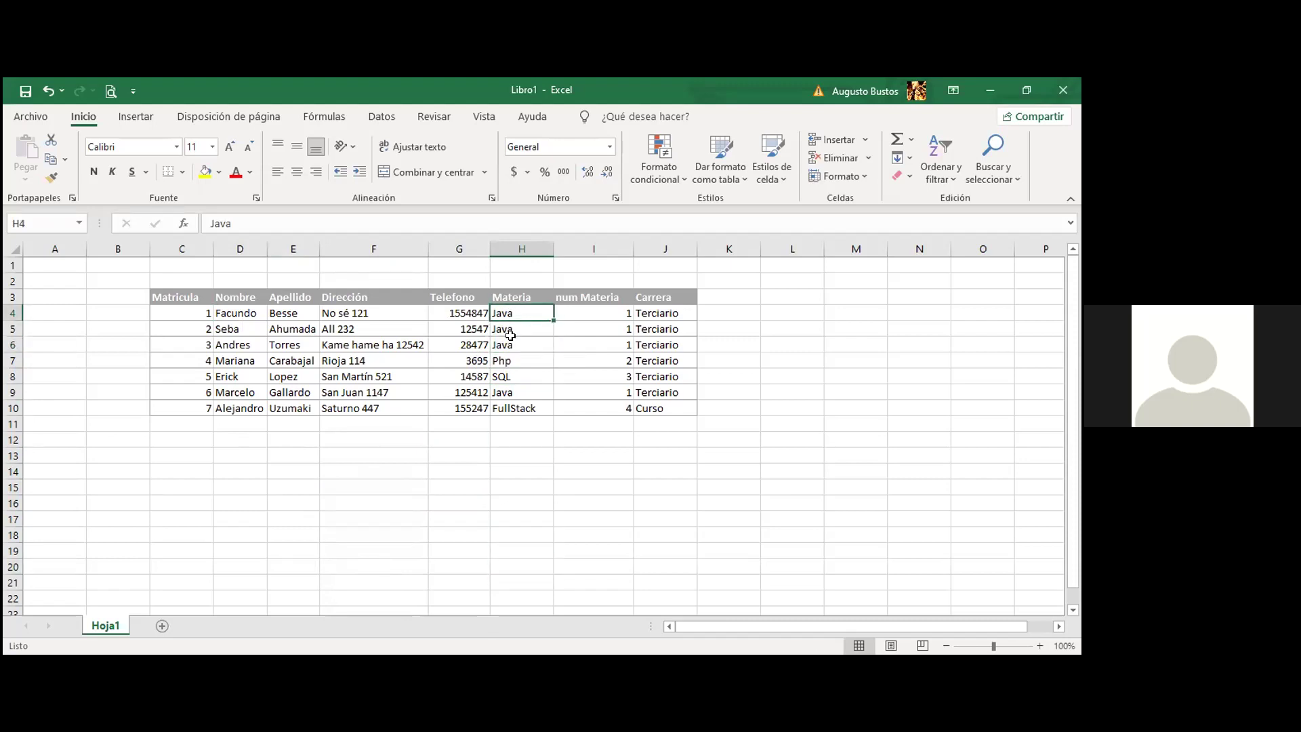
left_click(509, 325)
left_click(507, 343)
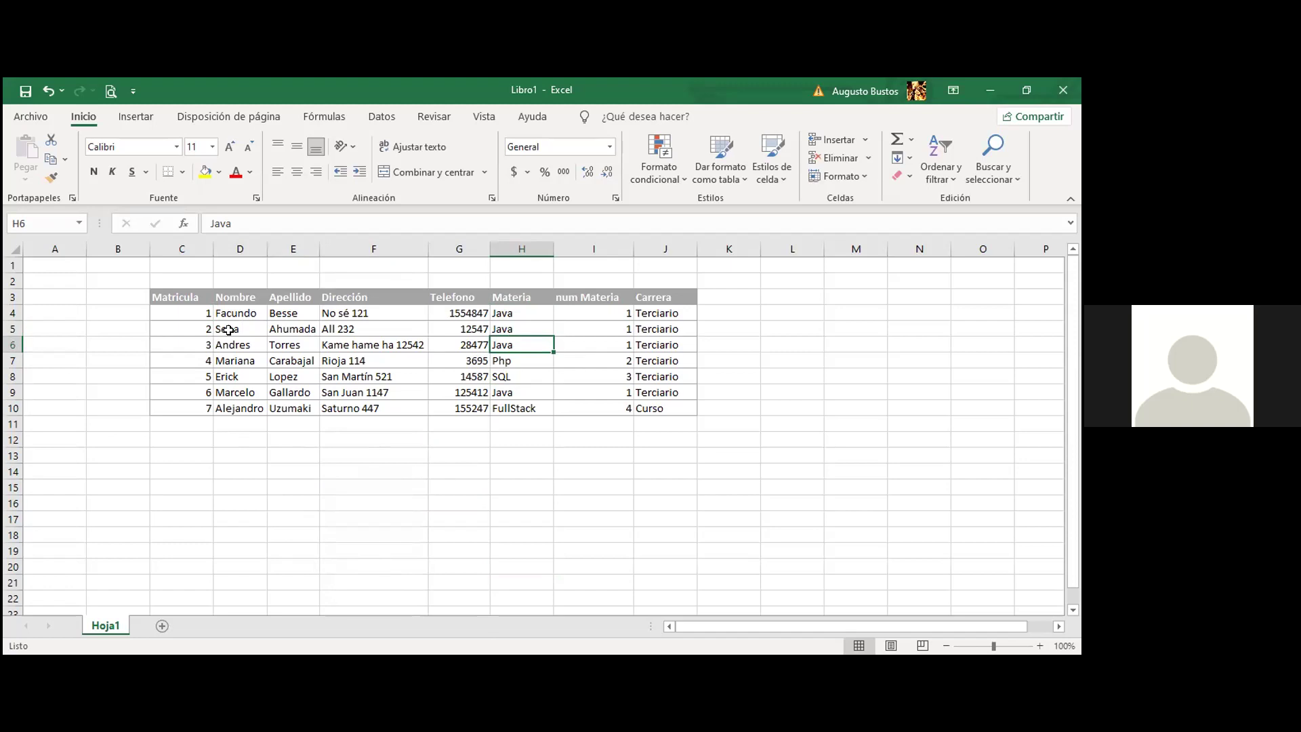
left_click(515, 490)
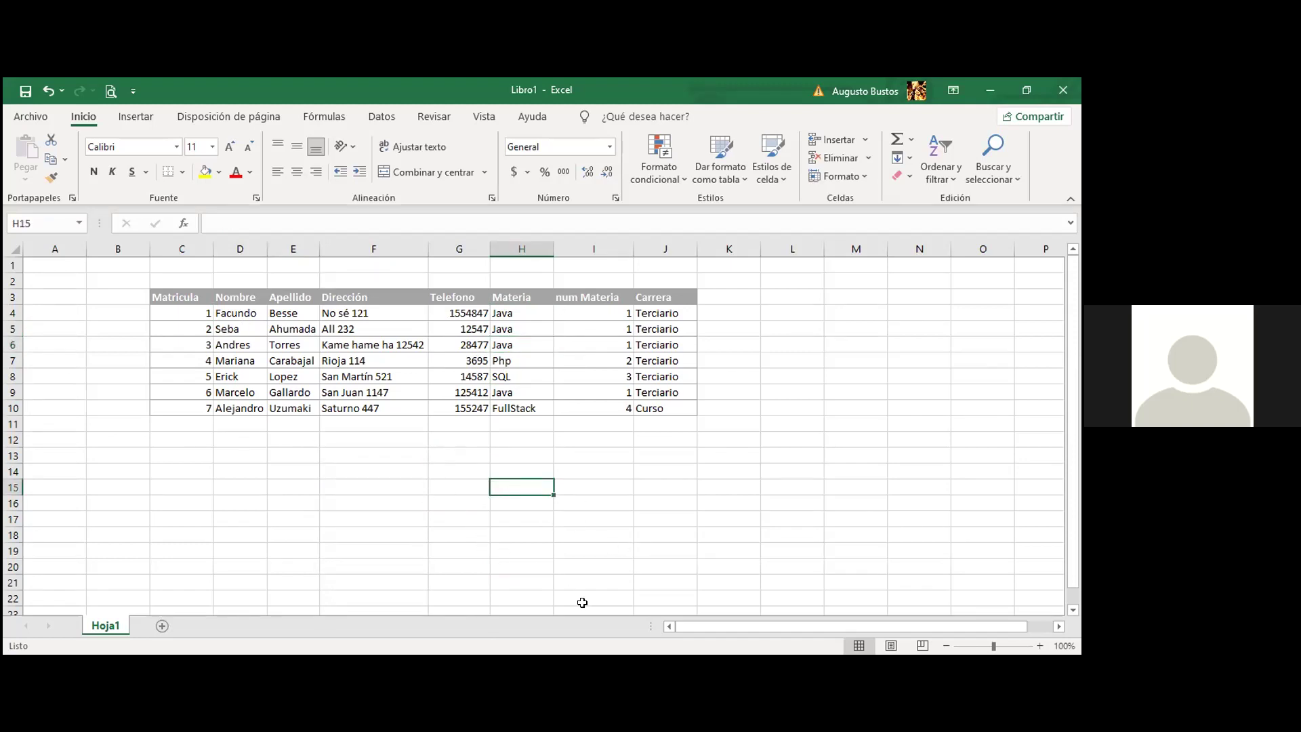
Compare the Java, Php and SQL subjects down the Materia column
left_click(460, 313)
left_click(510, 314)
left_click(512, 358)
left_click(514, 312)
left_click(508, 330)
left_click(512, 344)
left_click(505, 361)
left_click(513, 313)
left_click(511, 329)
left_click(512, 344)
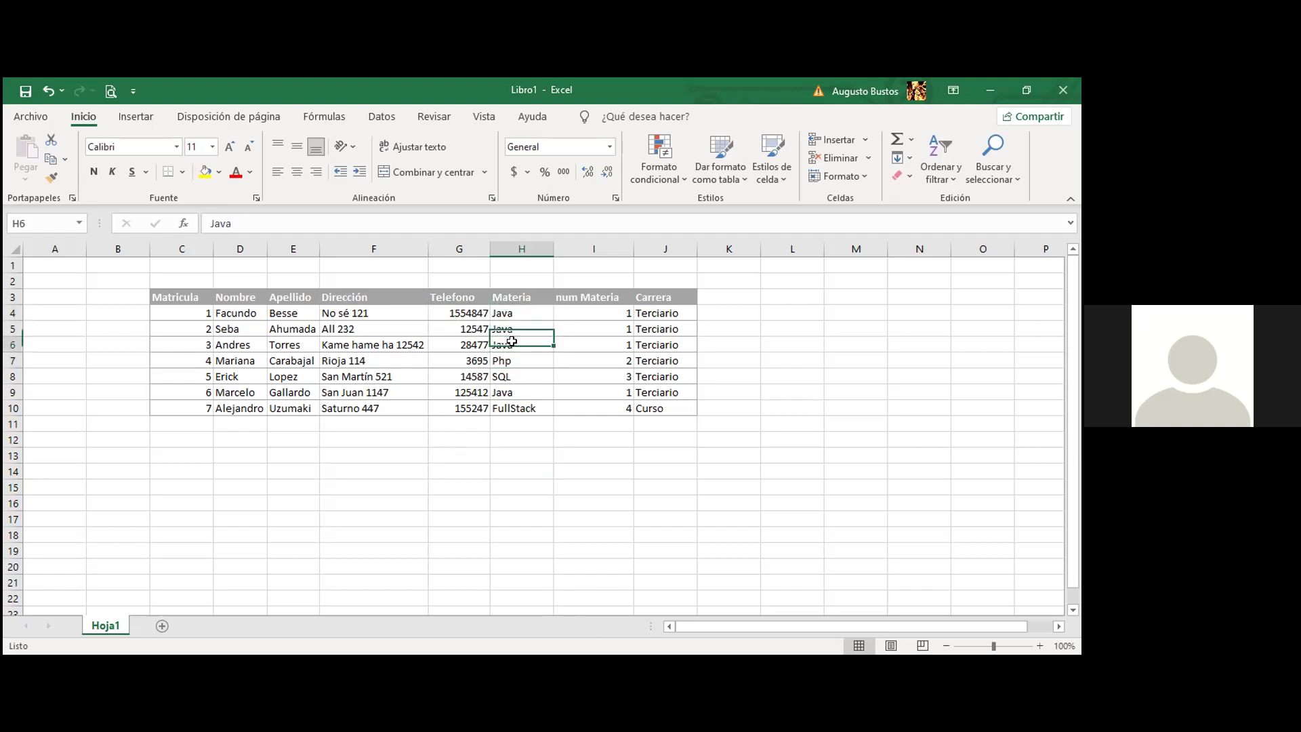
left_click(519, 381)
left_click(516, 393)
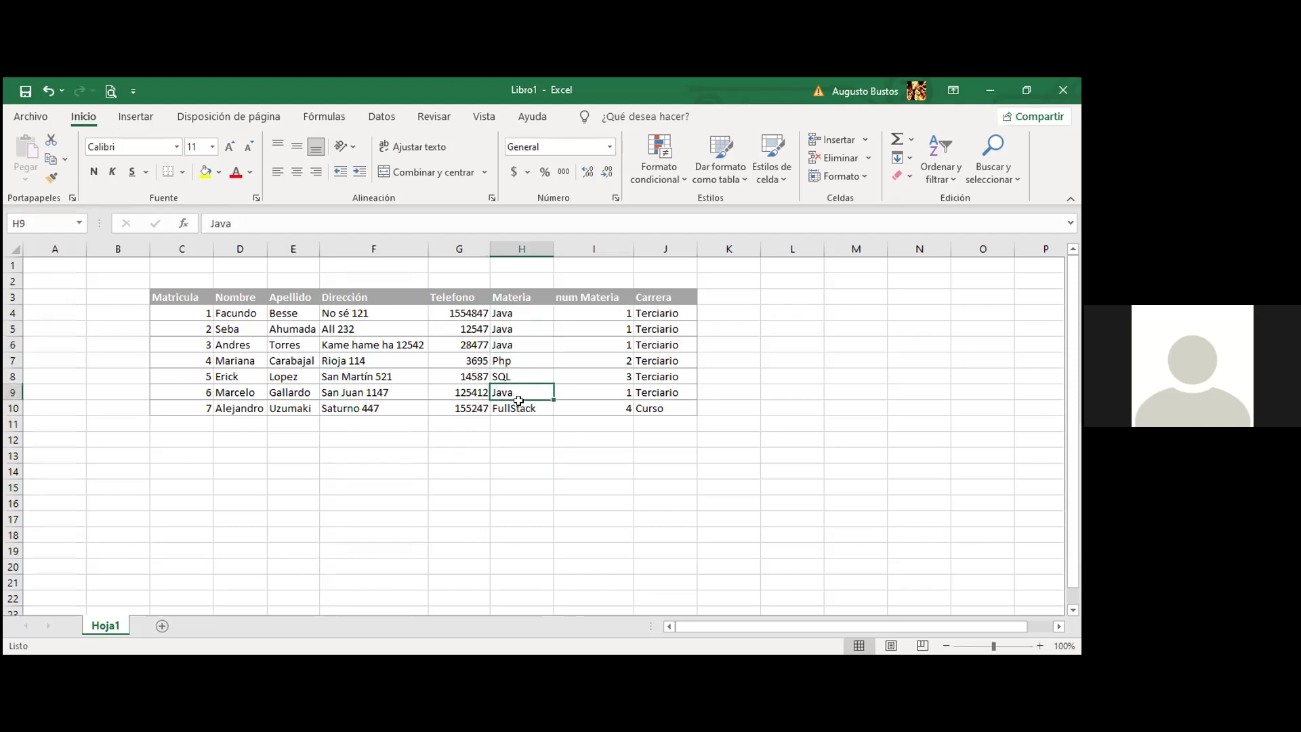
left_click(501, 424)
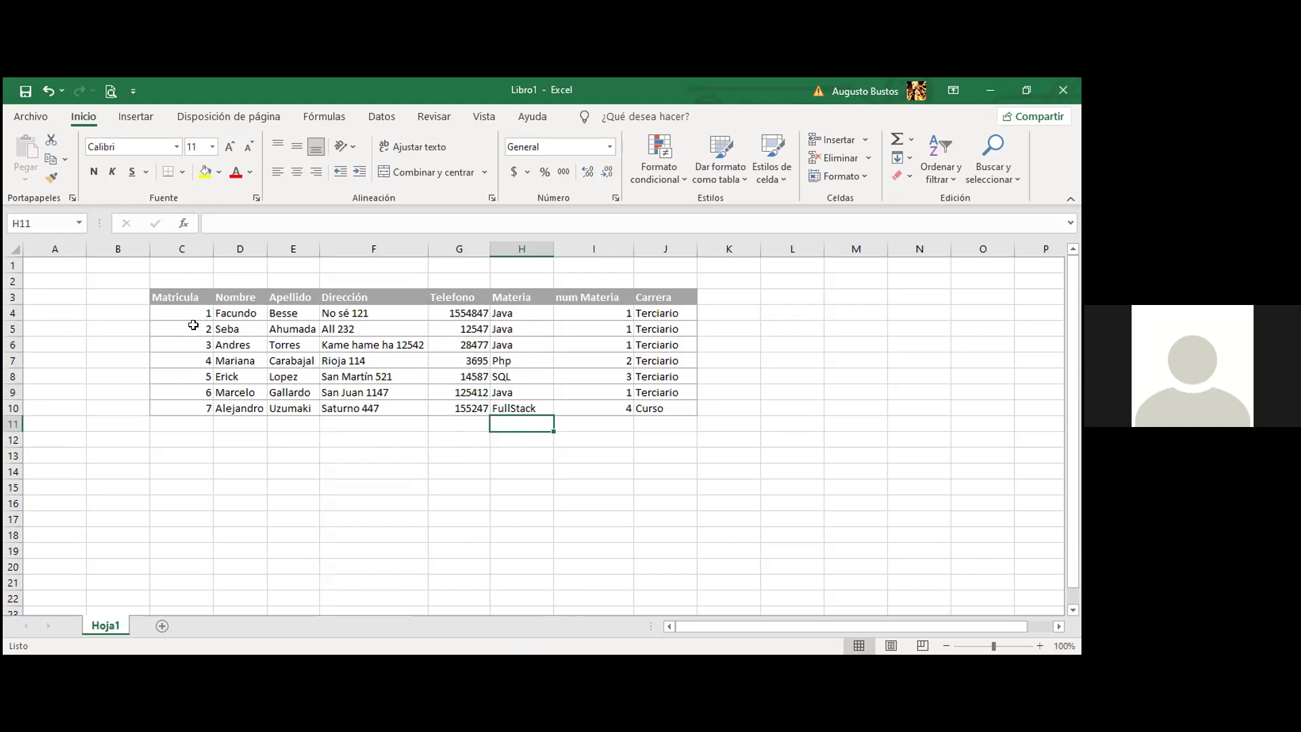
Copy the Materia, num Materia and Carrera columns and paste them at C13
left_click_drag(185, 303, 465, 409)
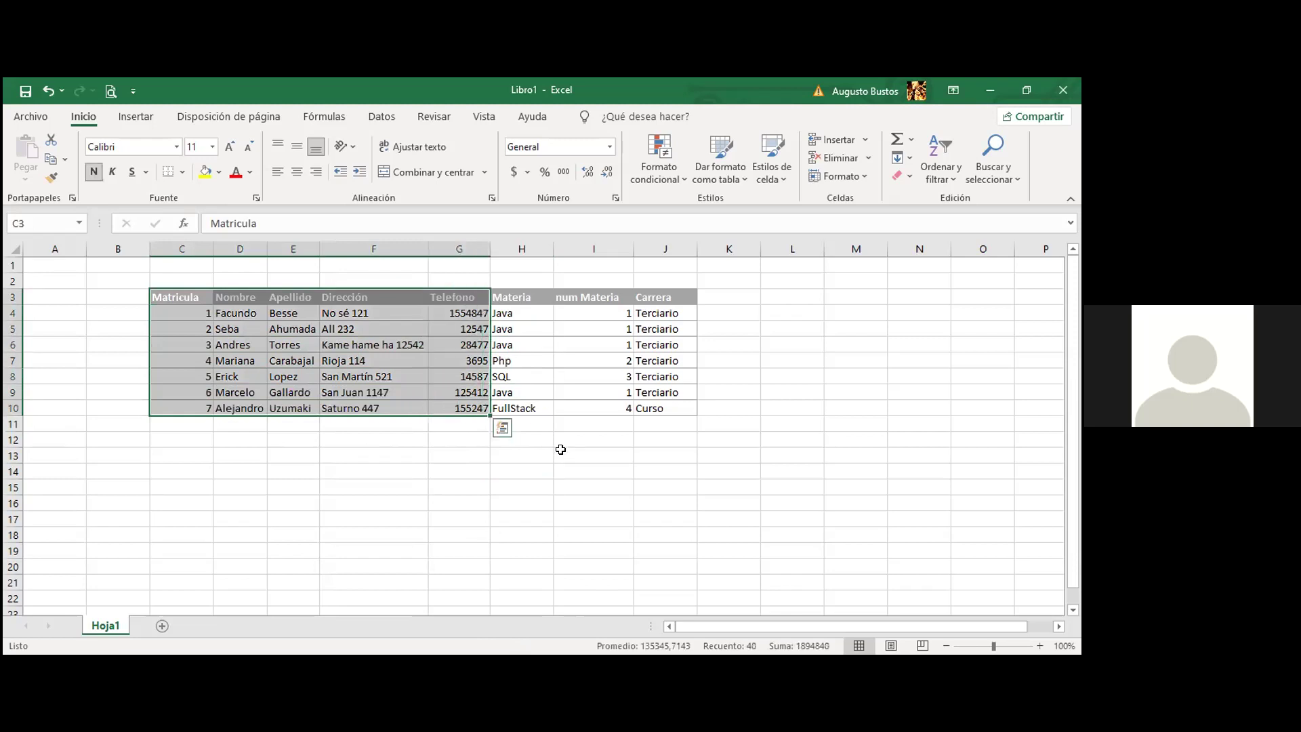
left_click(558, 447)
left_click_drag(516, 297, 657, 415)
key("ctrl+c")
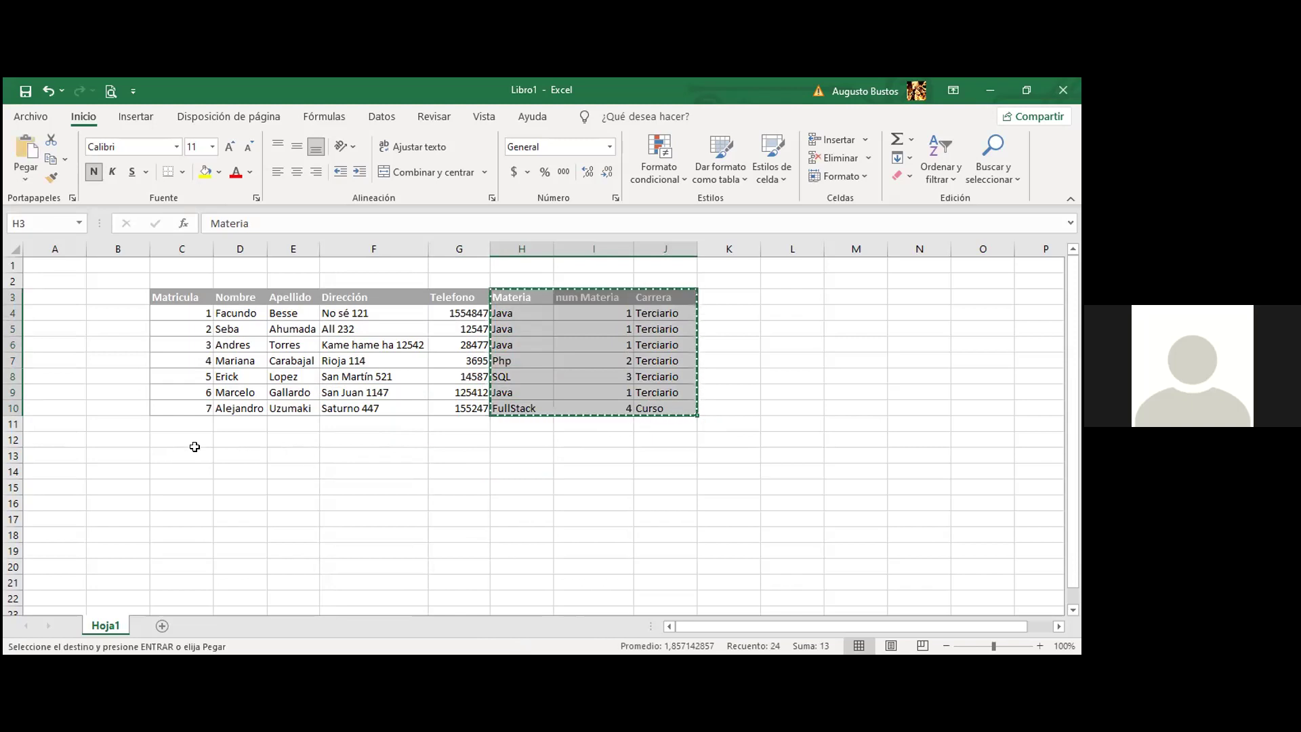
left_click(187, 452)
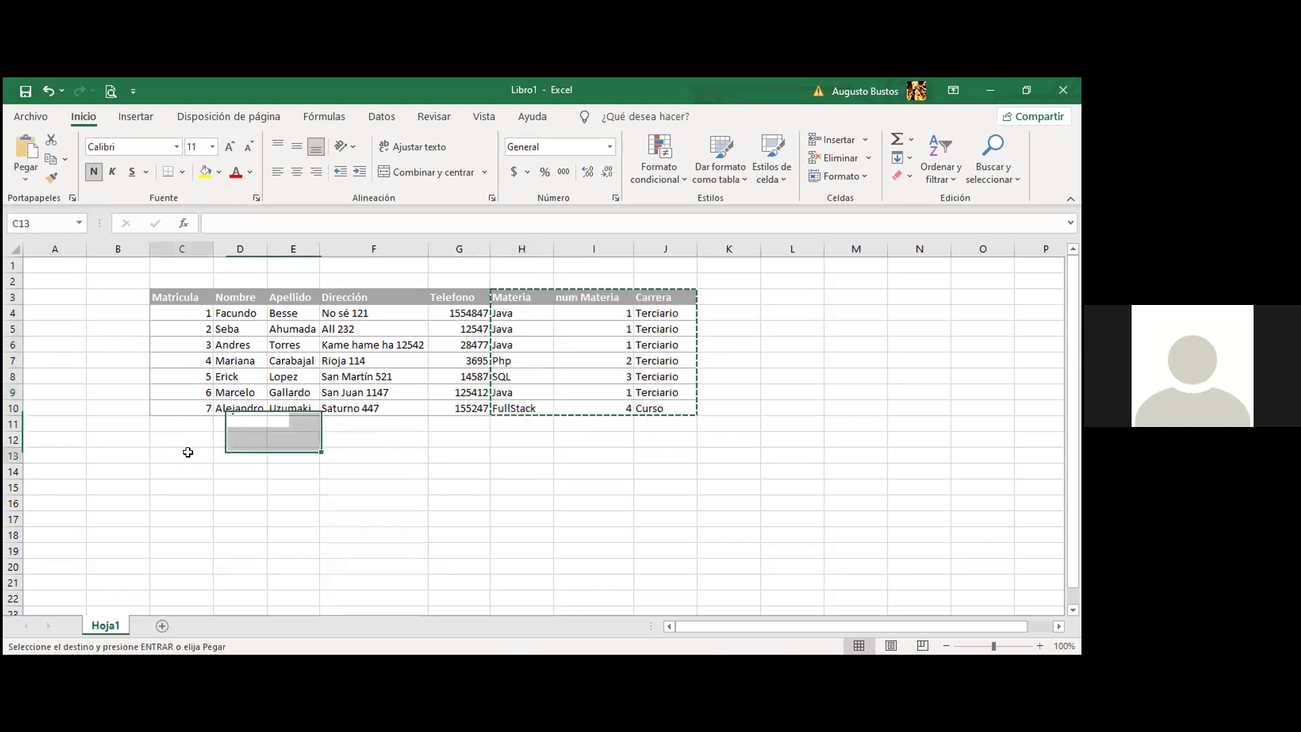
key("ctrl+v")
left_click(370, 479)
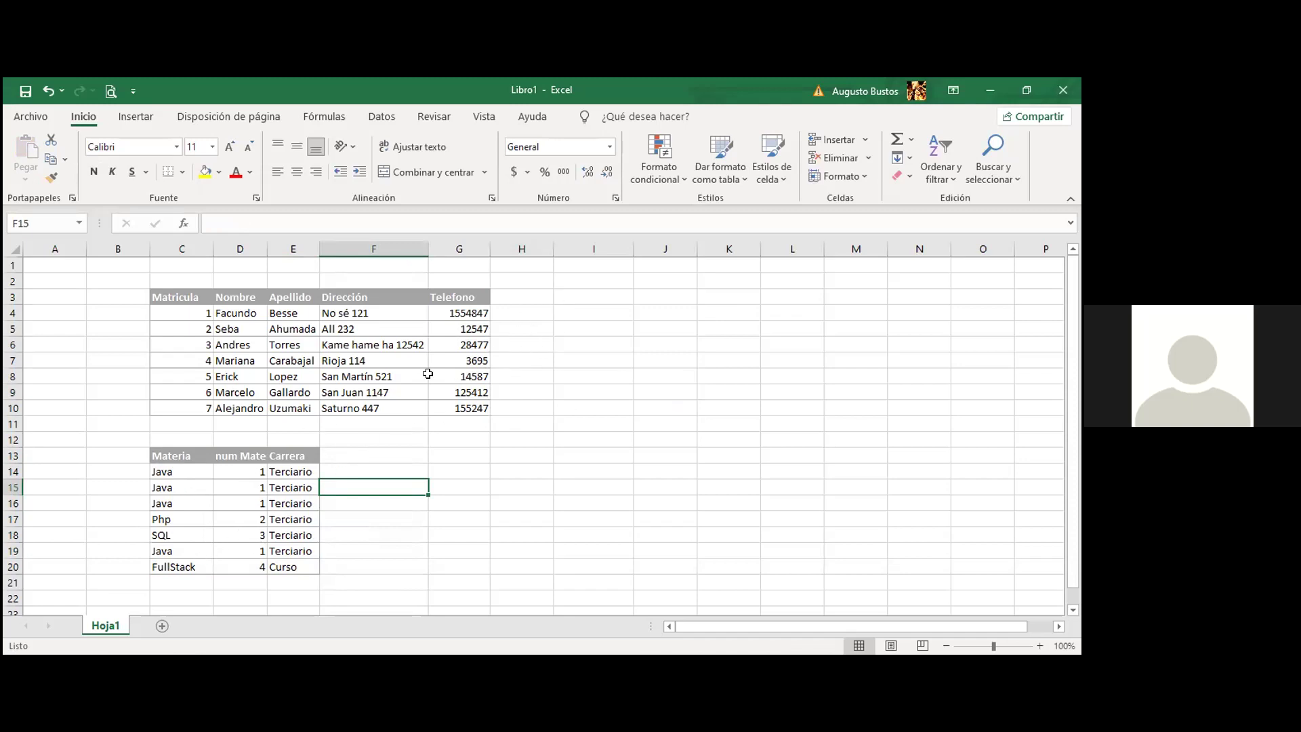
Enter the title 'Alumno' in D1 and 'Materias' in C12 above the two tables
left_click(507, 299)
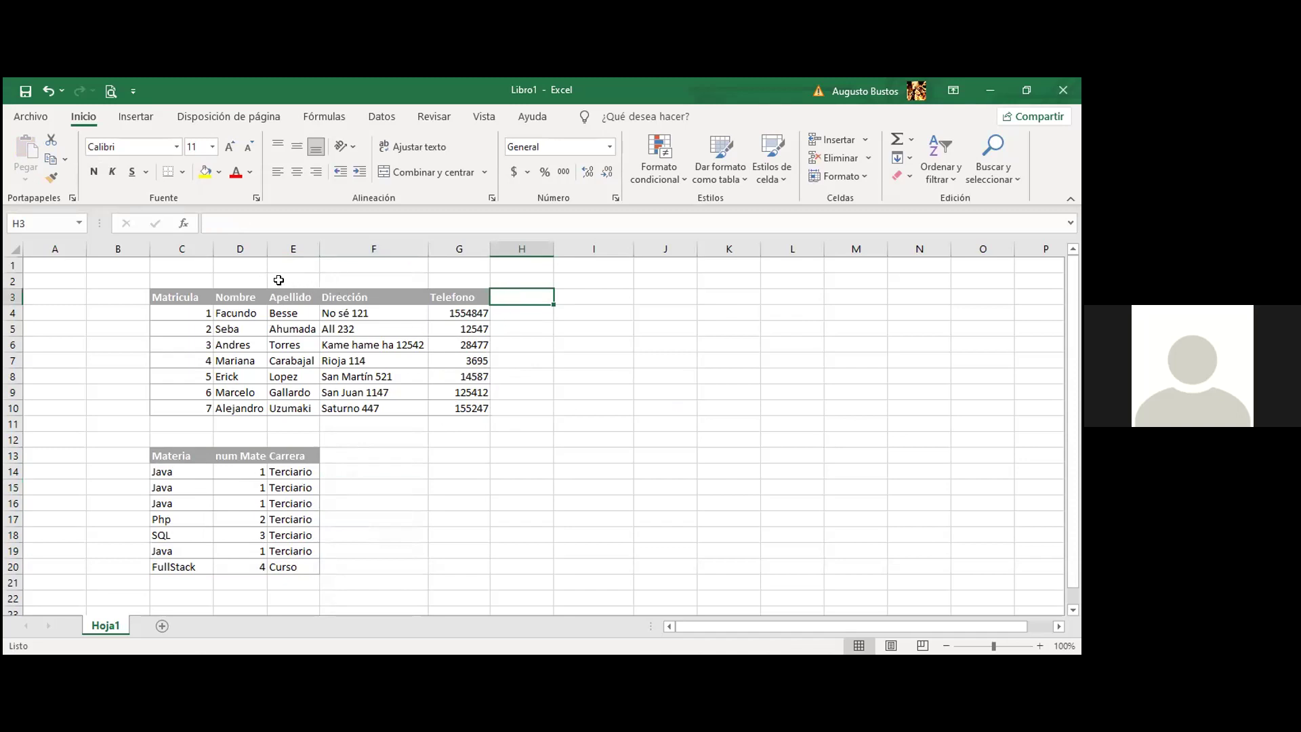
left_click(249, 261)
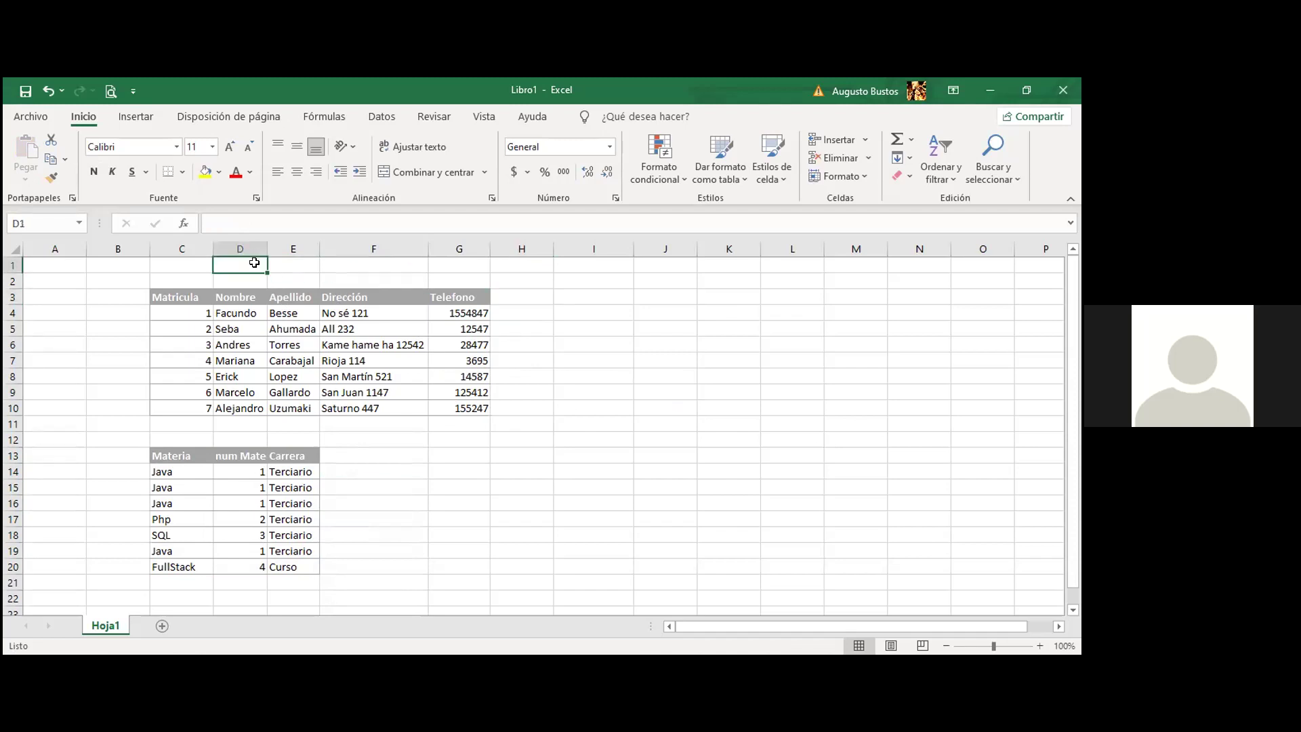
type("Alumno")
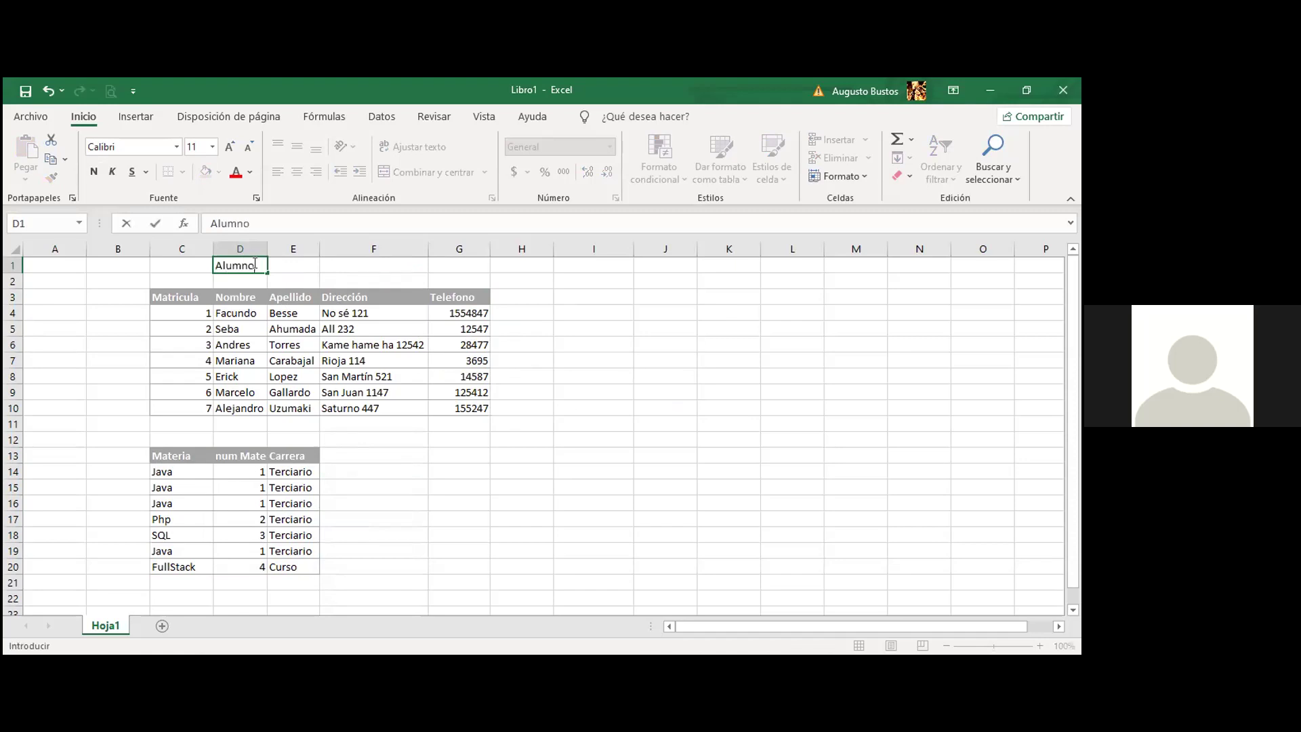
left_click(203, 441)
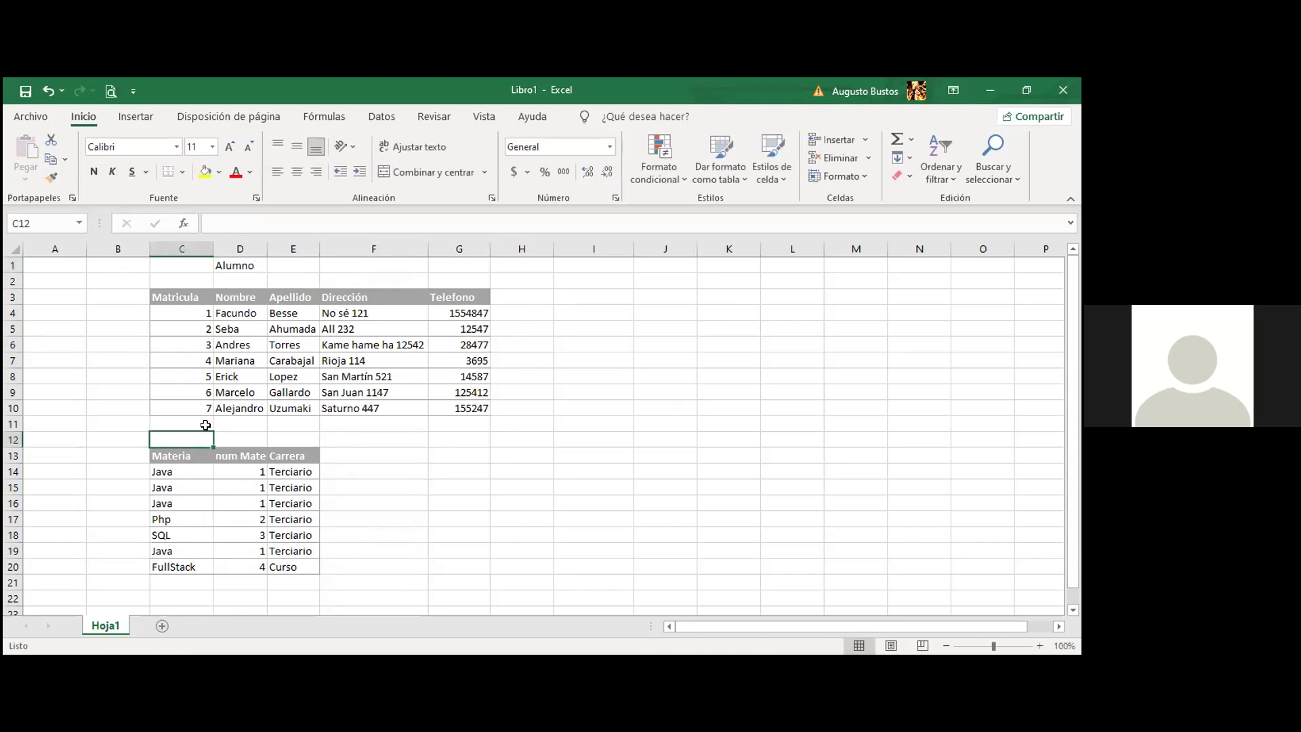
type("Materias")
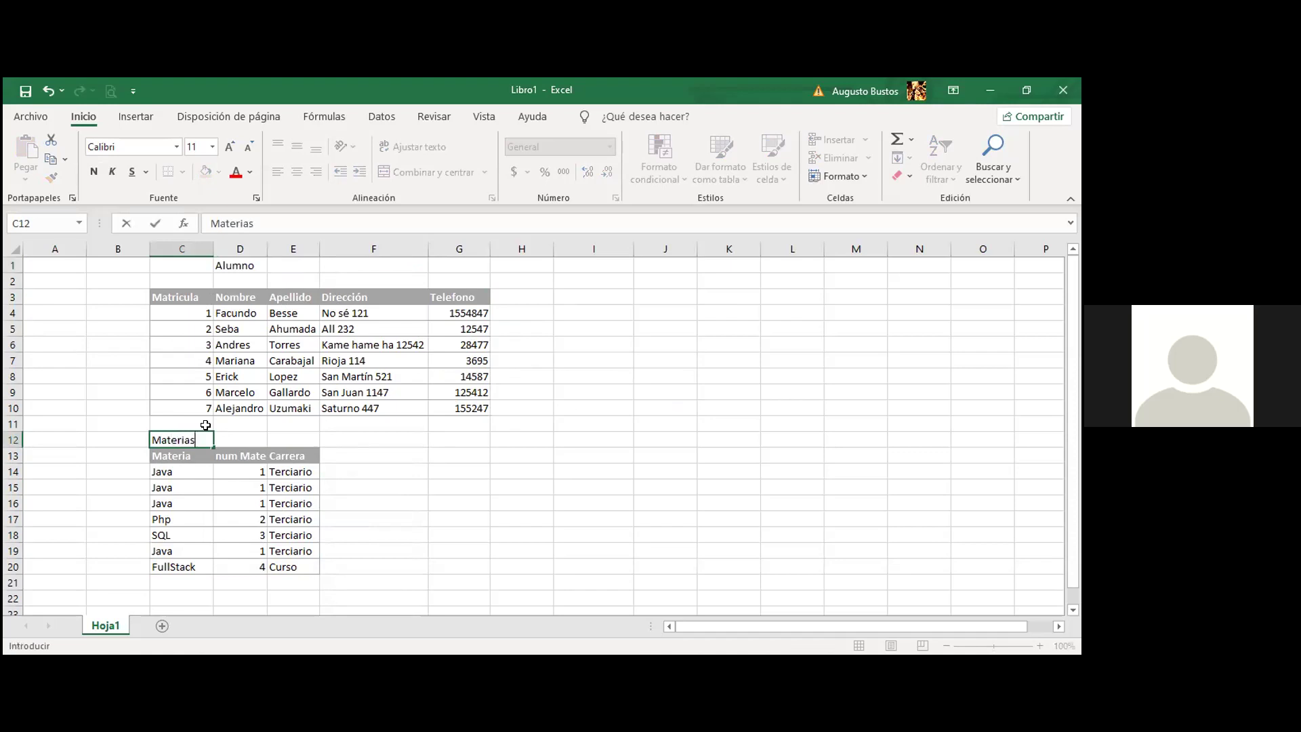
left_click(471, 486)
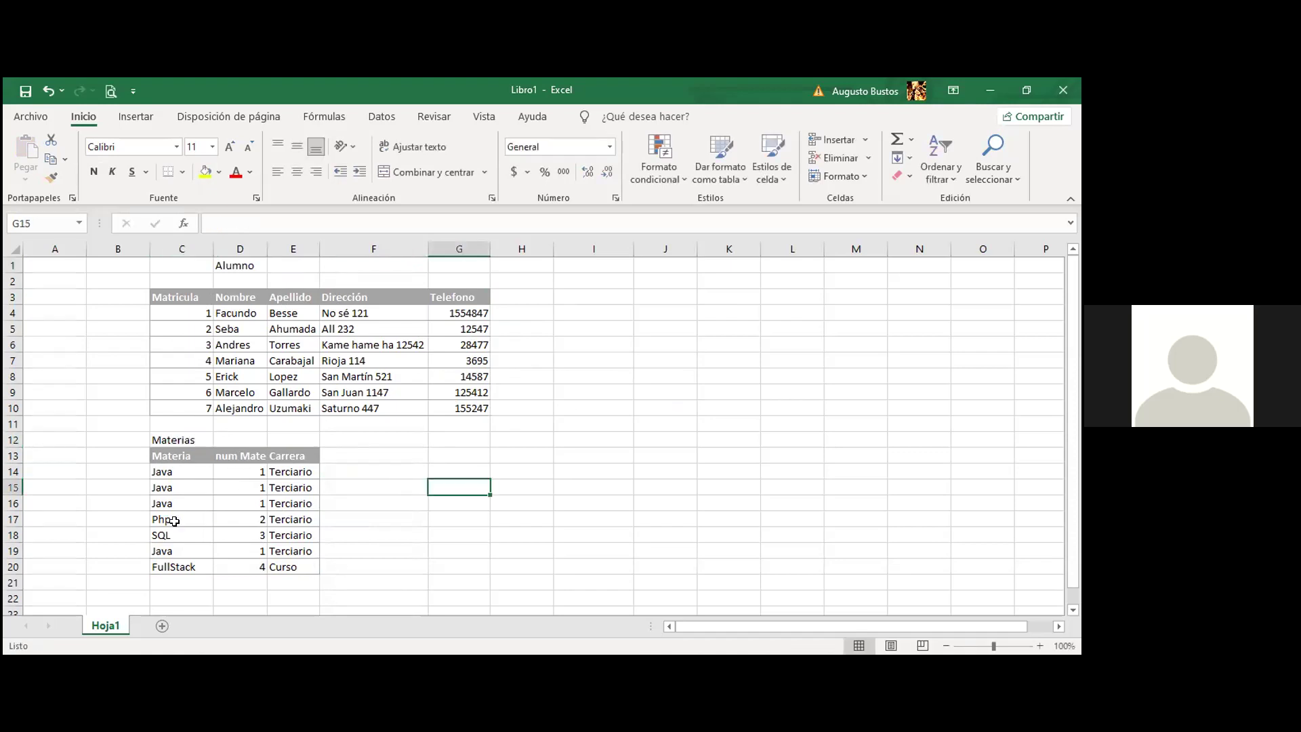
left_click_drag(241, 551, 241, 520)
left_click(367, 501)
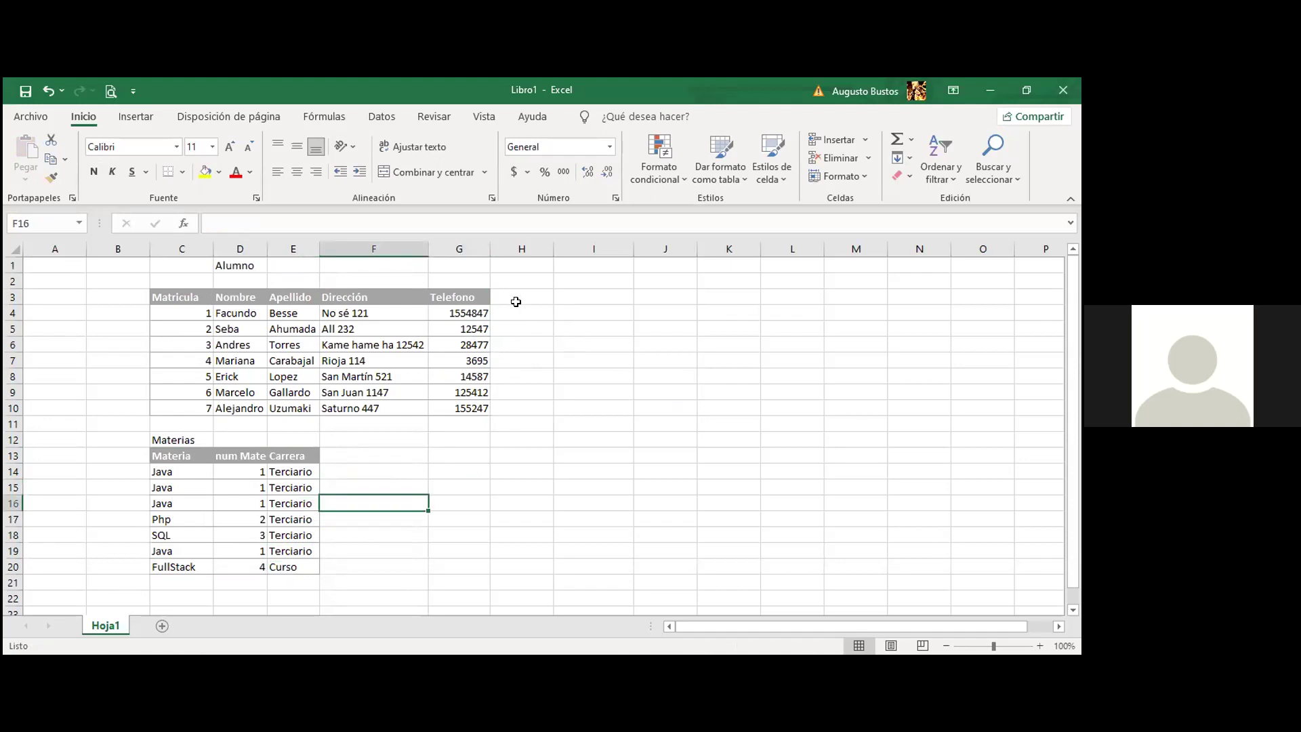
left_click(516, 302)
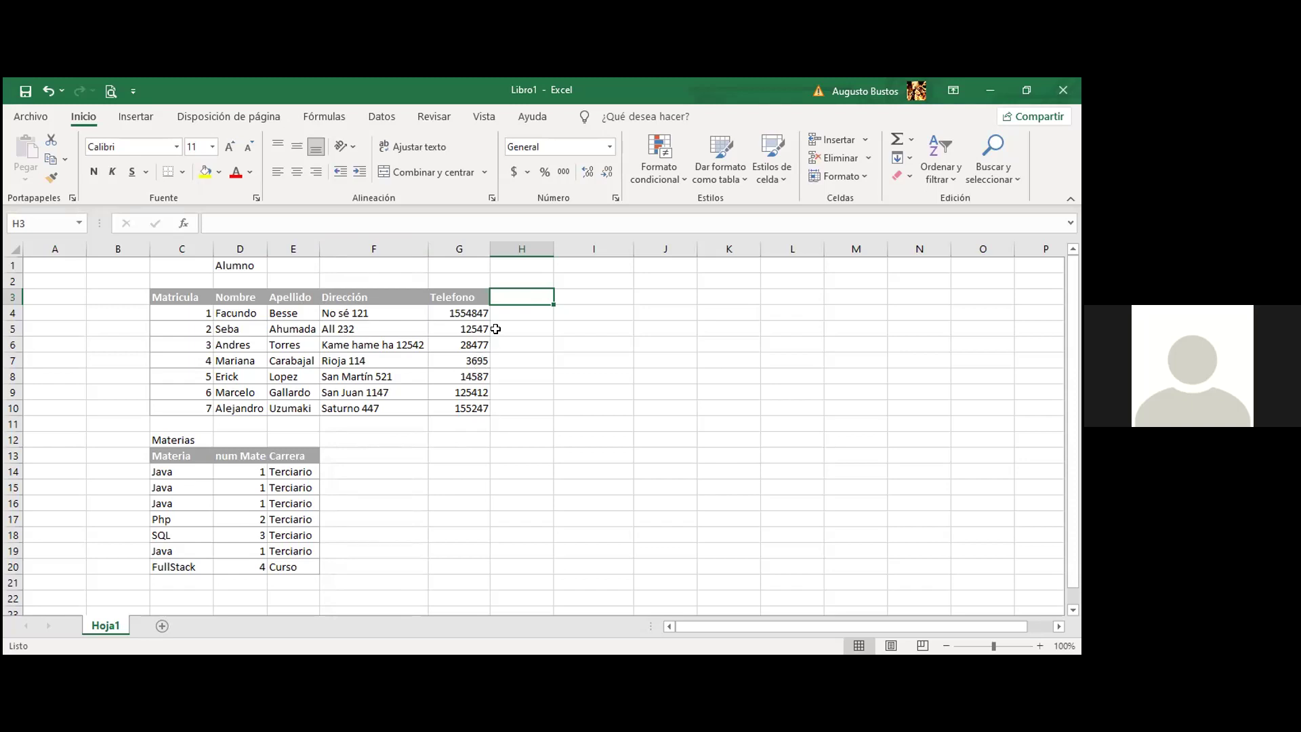
Add the ID_Materia header in H3 and enter 1 in H4:H6
type("ID")
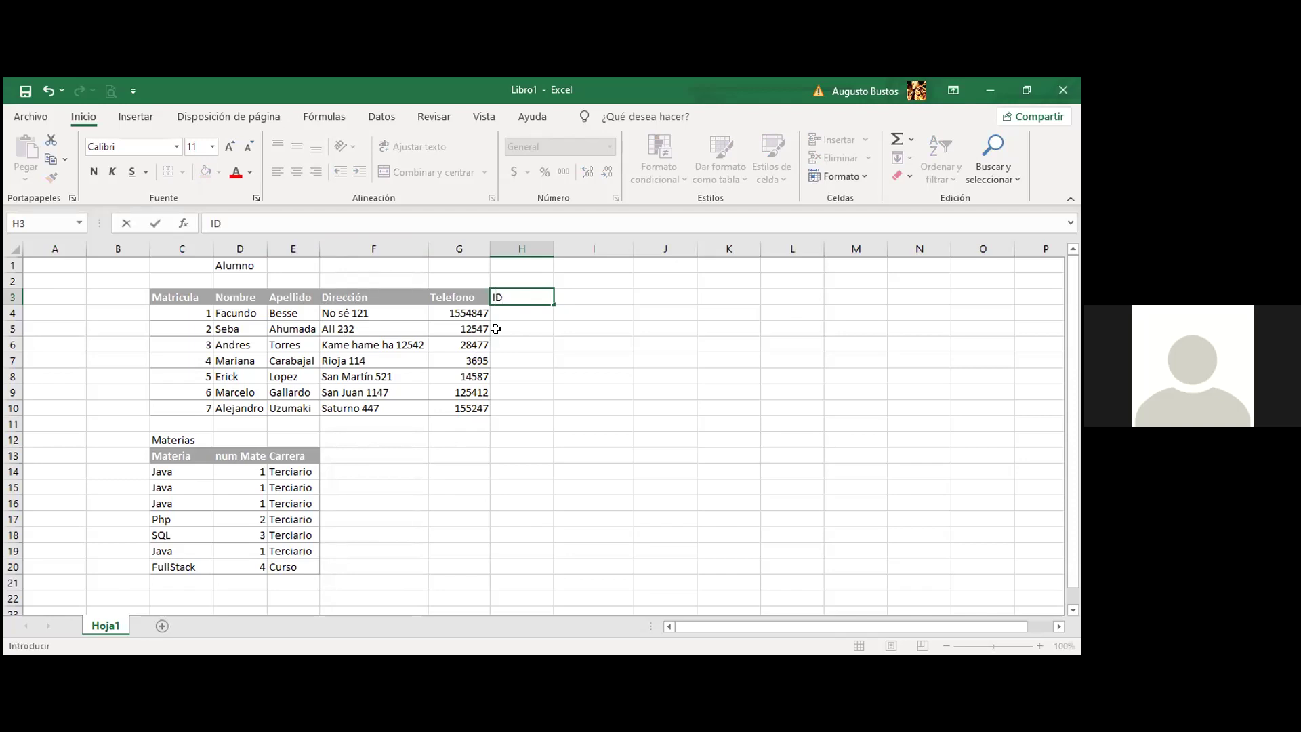
type("_Materia")
left_click(495, 329)
left_click(528, 315)
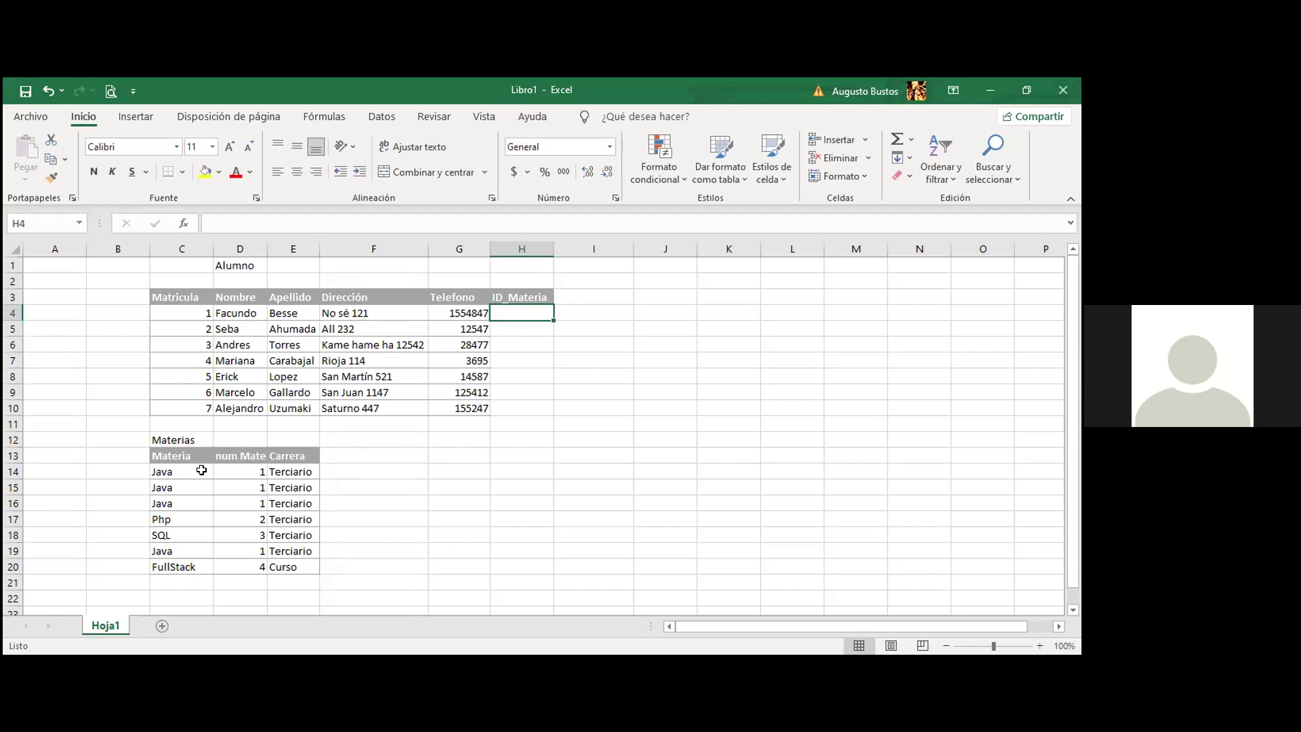
type("1")
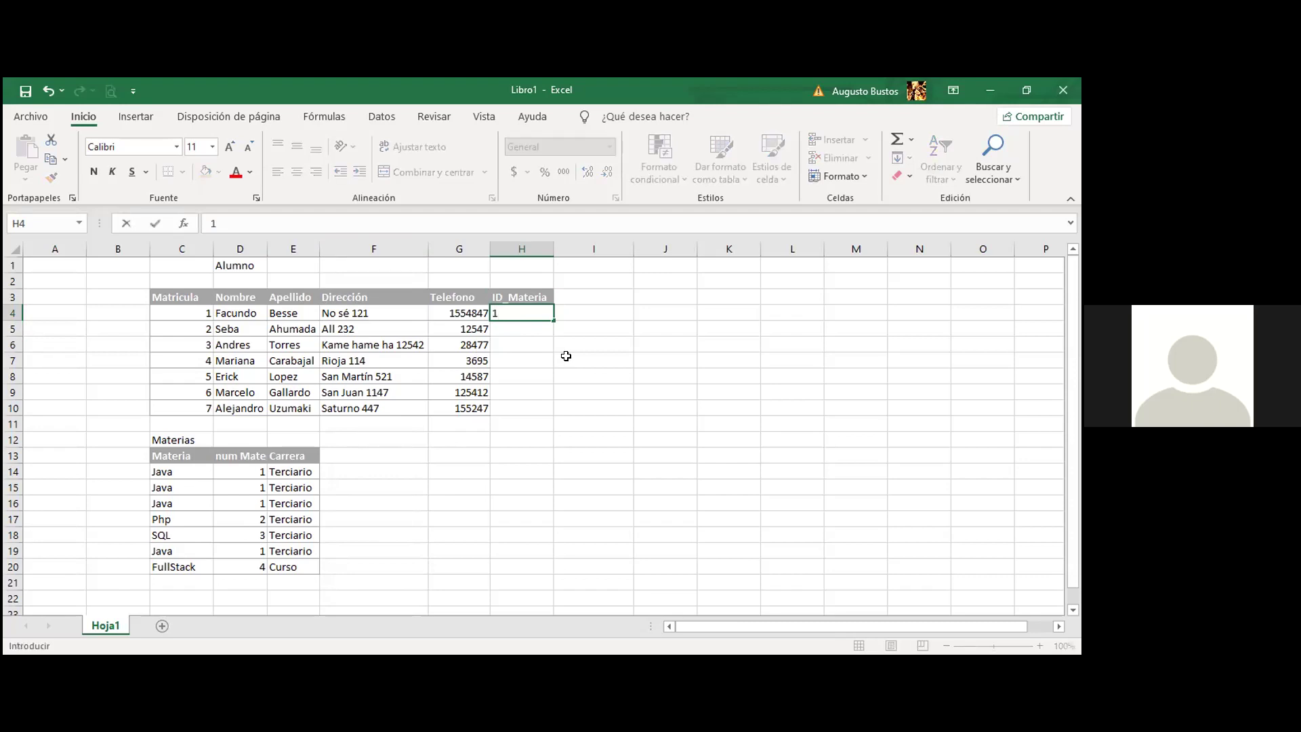
key("Return")
type("1")
key("Return")
type("1")
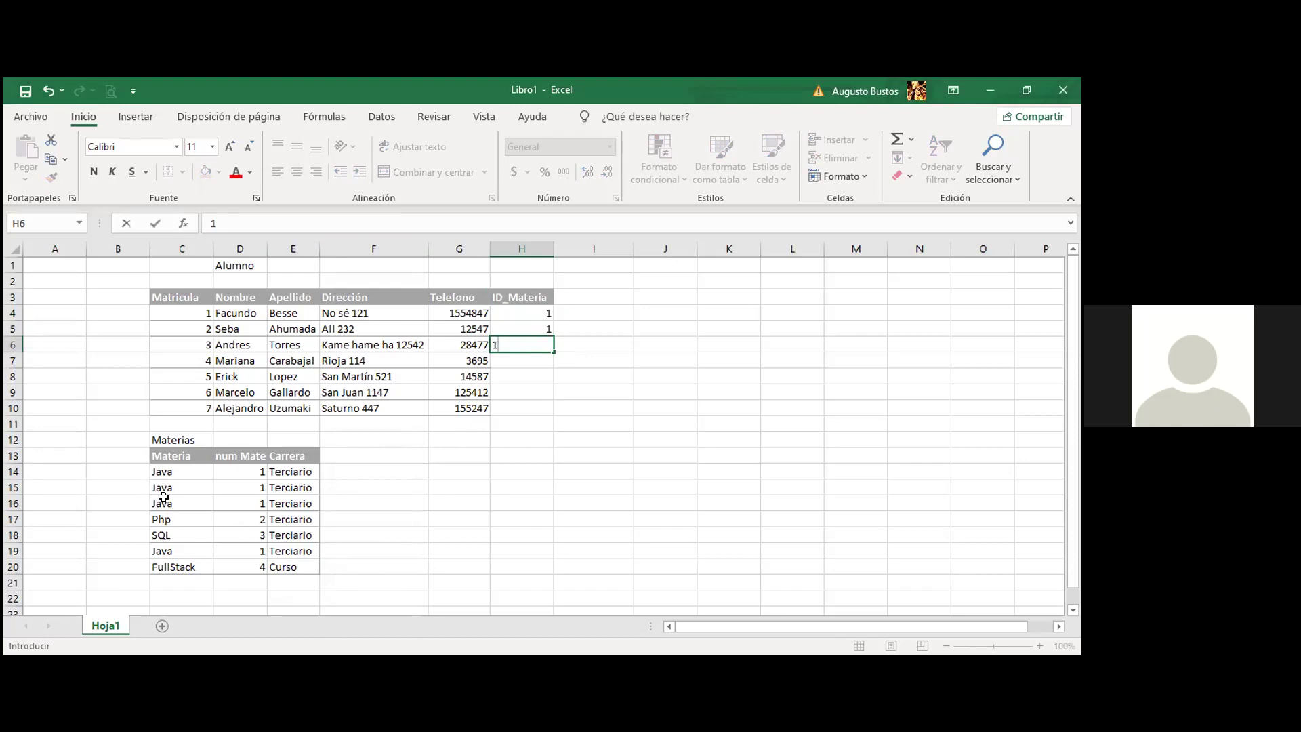
left_click(511, 368)
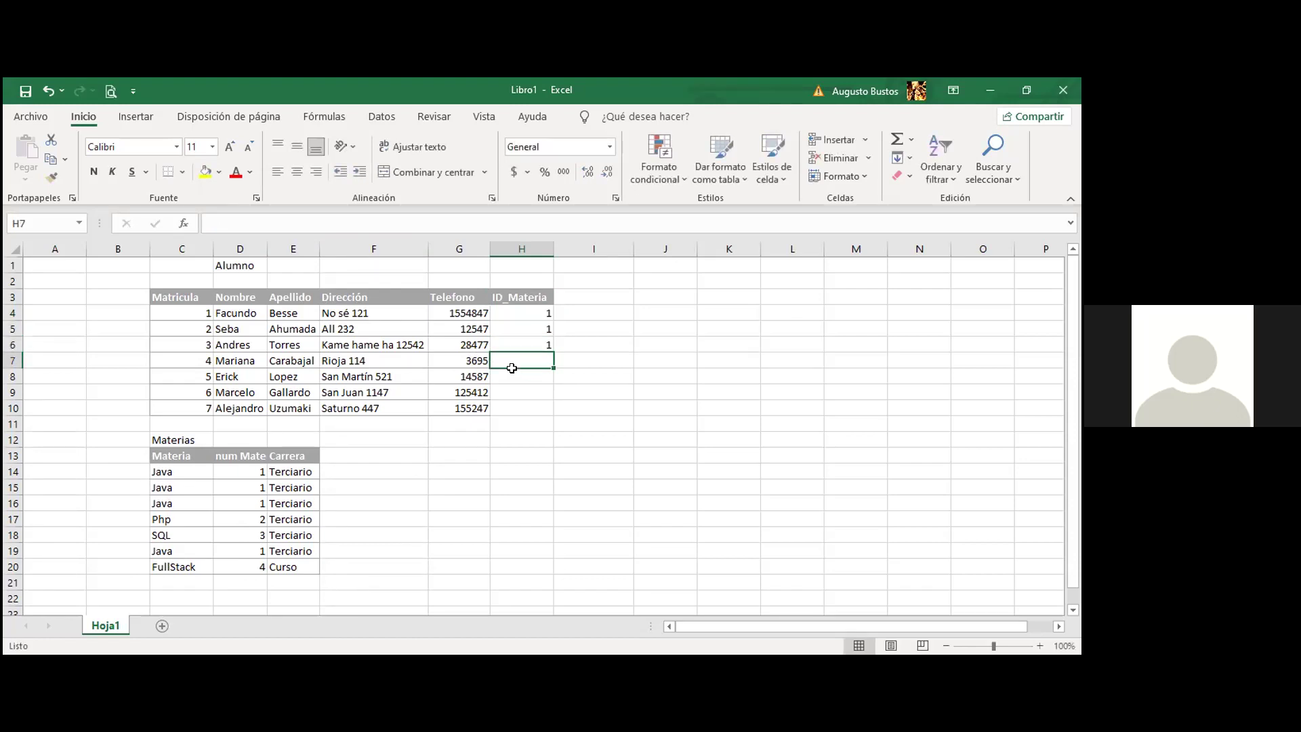
Enter the remaining ID_Materia values 2, 3, 1, 4 in H7:H10
type("2")
key("Return")
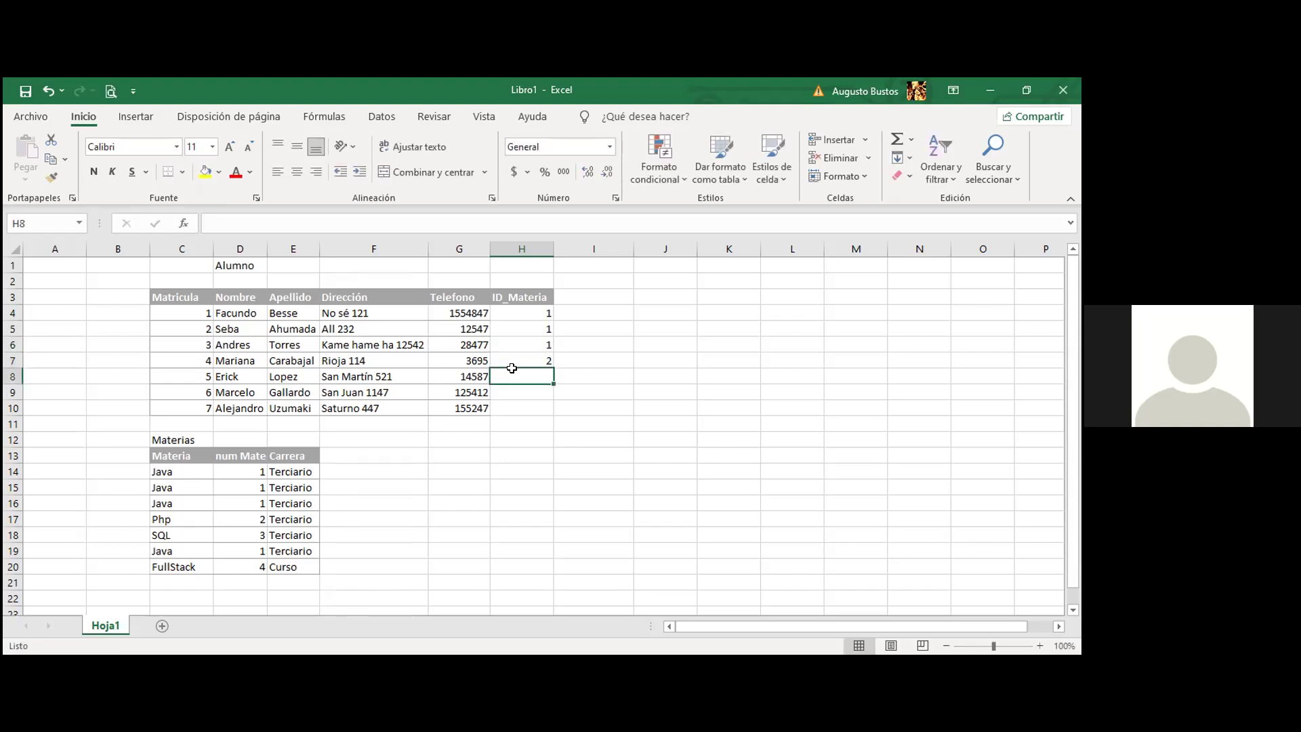
type("3")
key("Return")
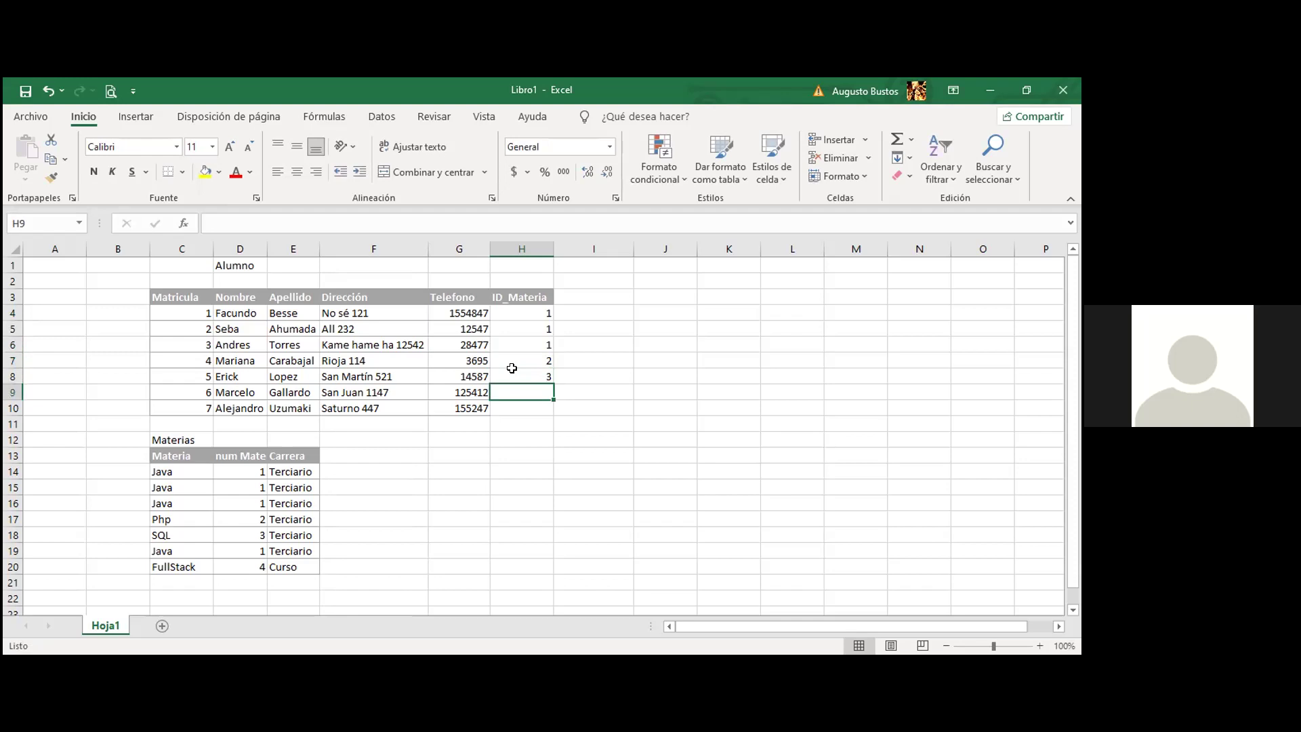
type("1")
key("Return")
type("4")
key("Return")
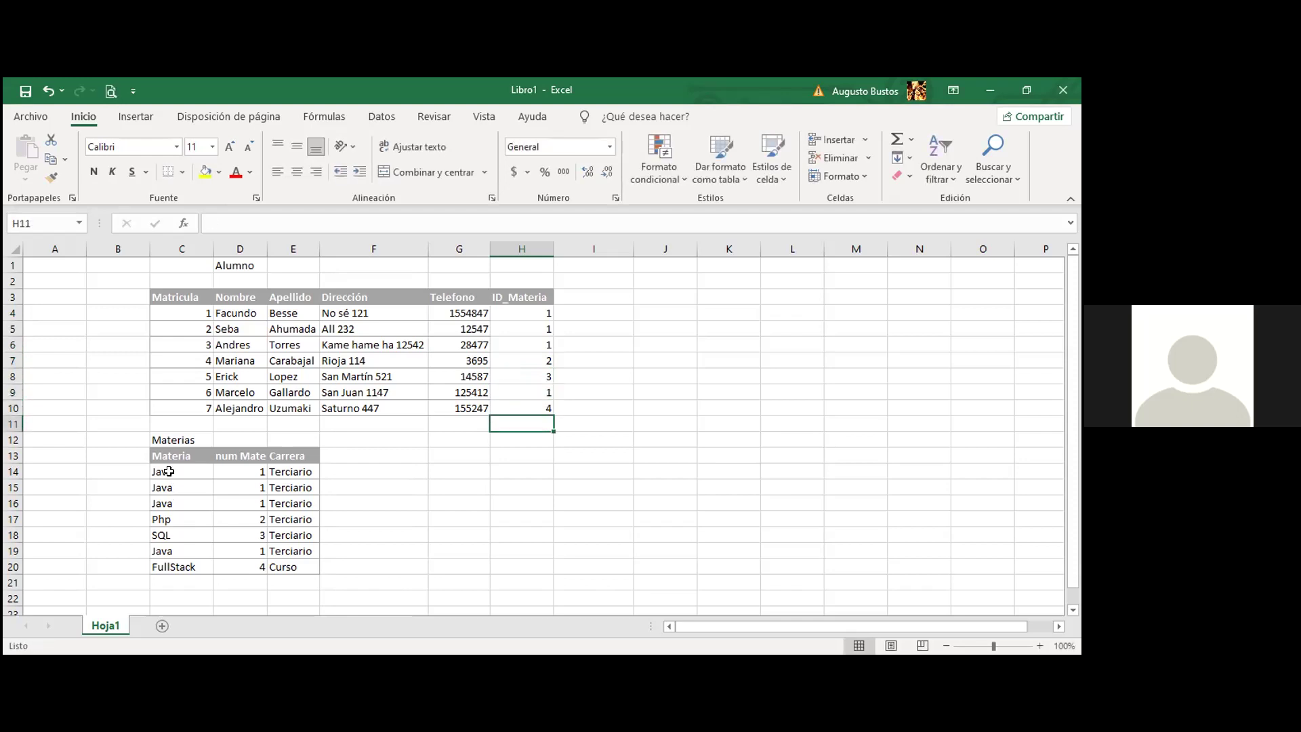
left_click(169, 468)
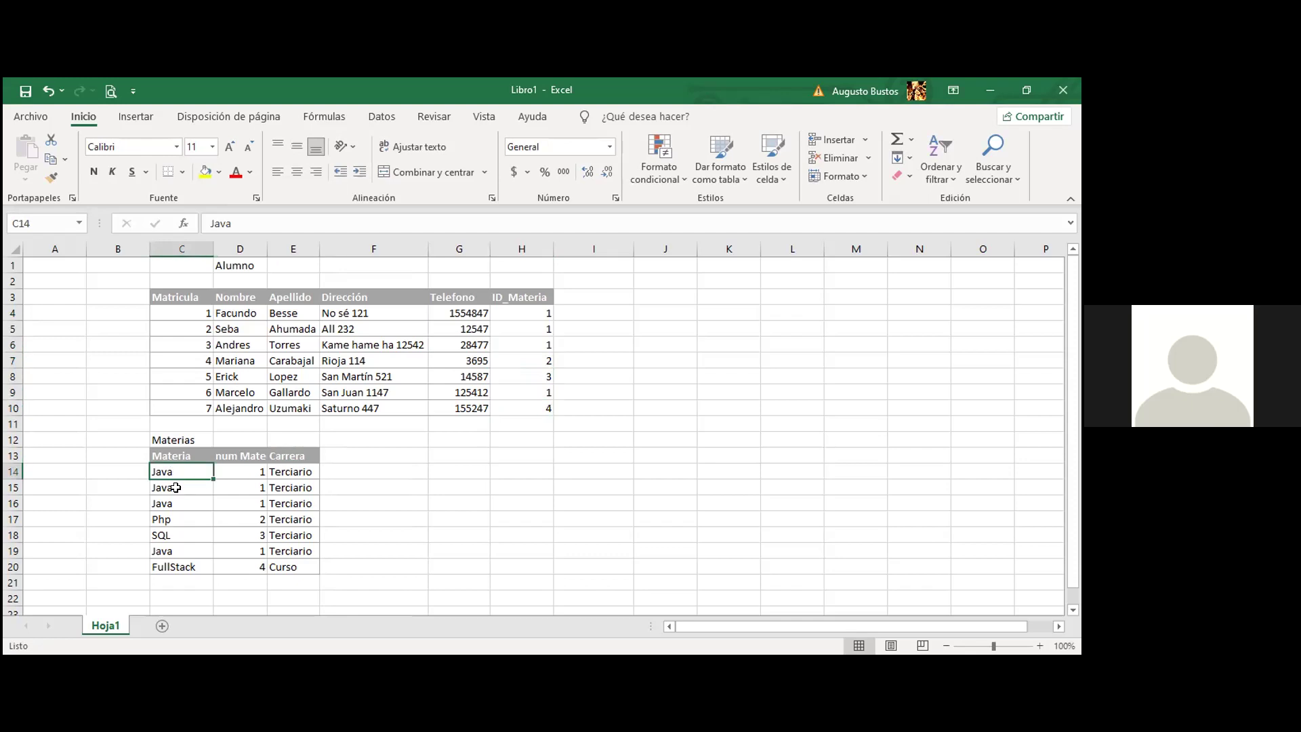
Move the num Materia column into column B and place Carrera beside Materia
left_click_drag(233, 454, 236, 564)
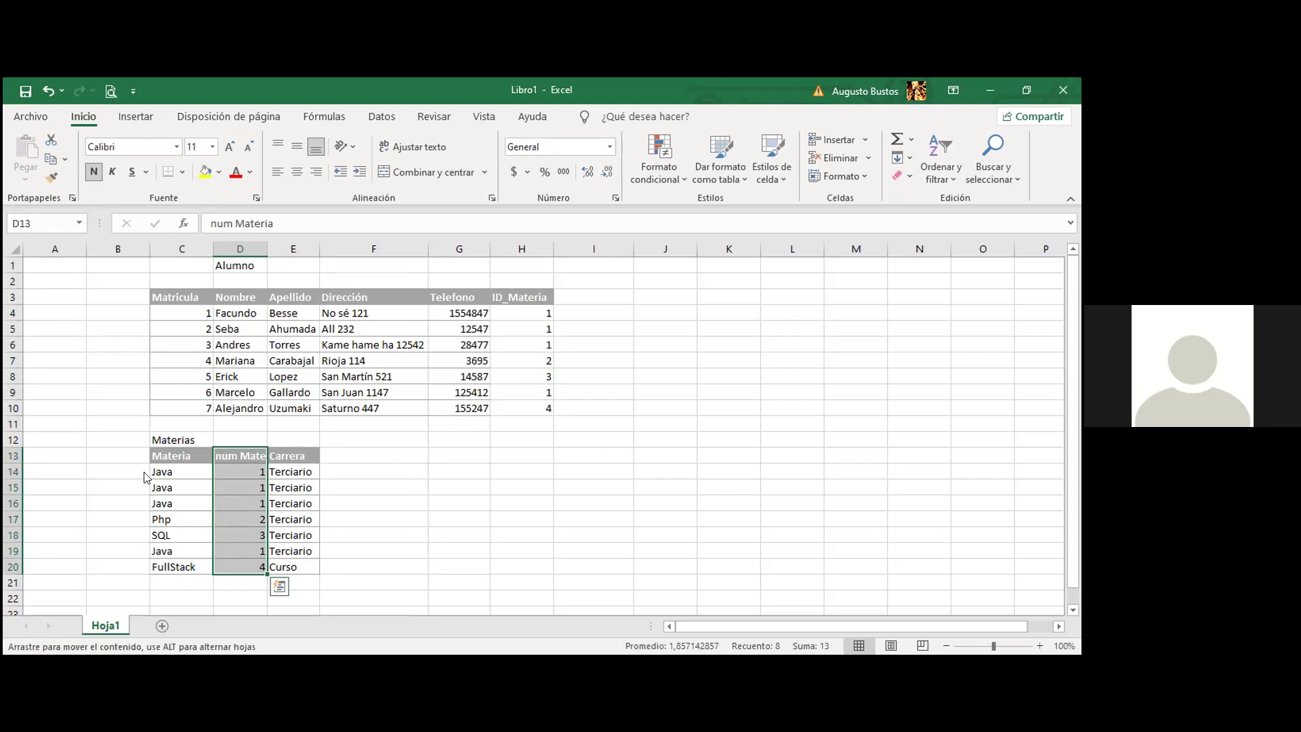
left_click_drag(148, 488, 148, 489)
left_click_drag(274, 455, 273, 557)
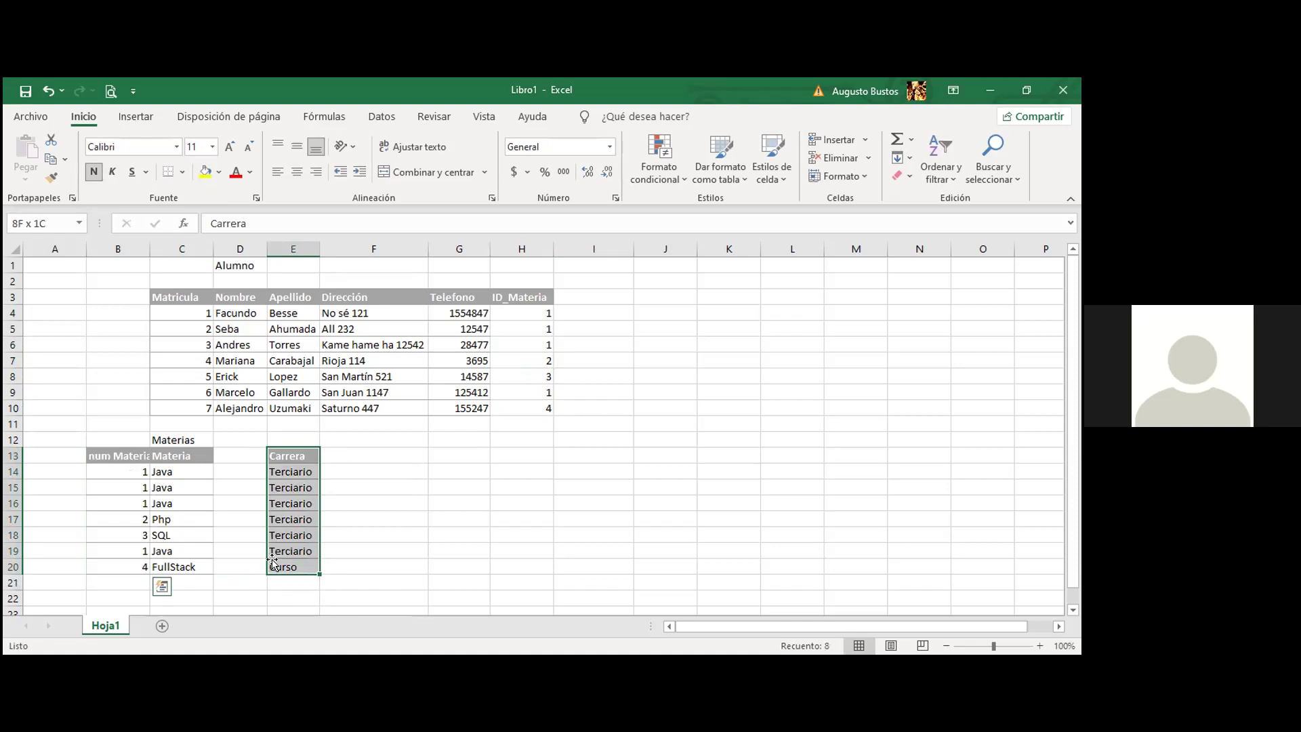
left_click_drag(318, 517, 252, 523)
left_click(370, 496)
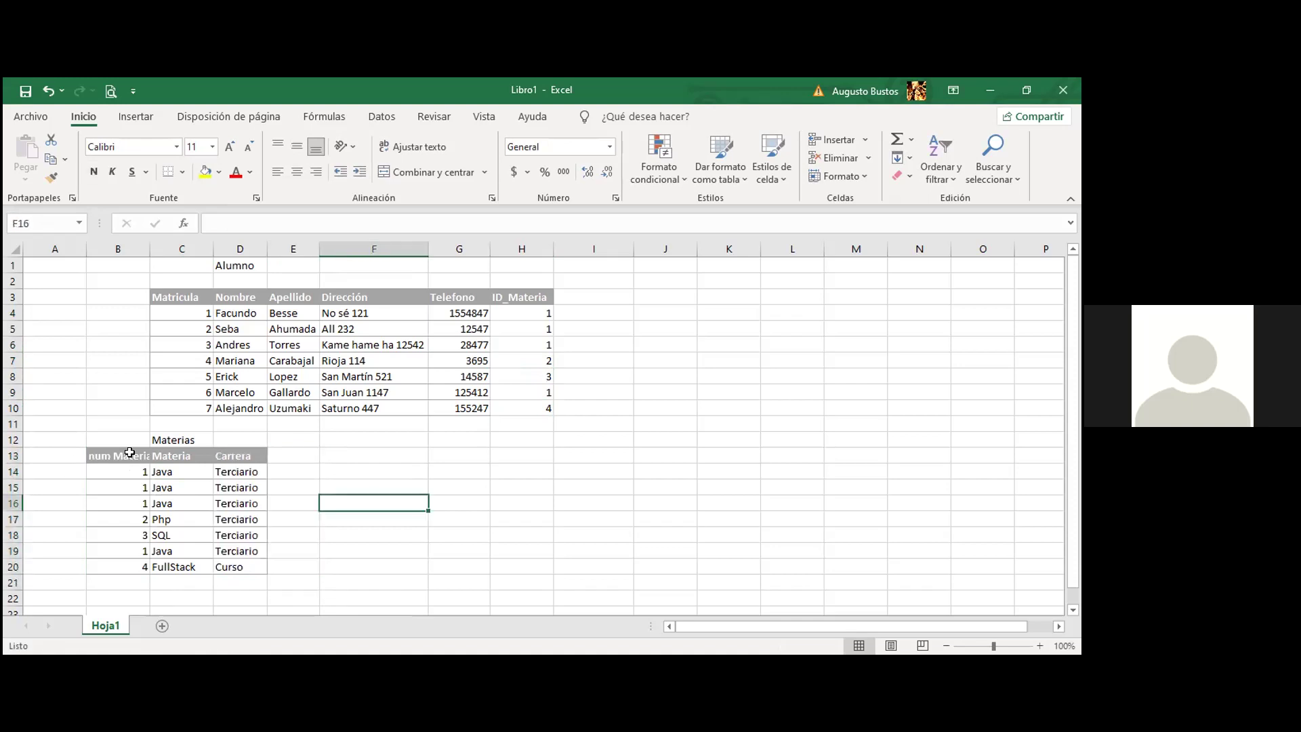
Rename the B13 header from num Materia to Id_materia
left_click(129, 452)
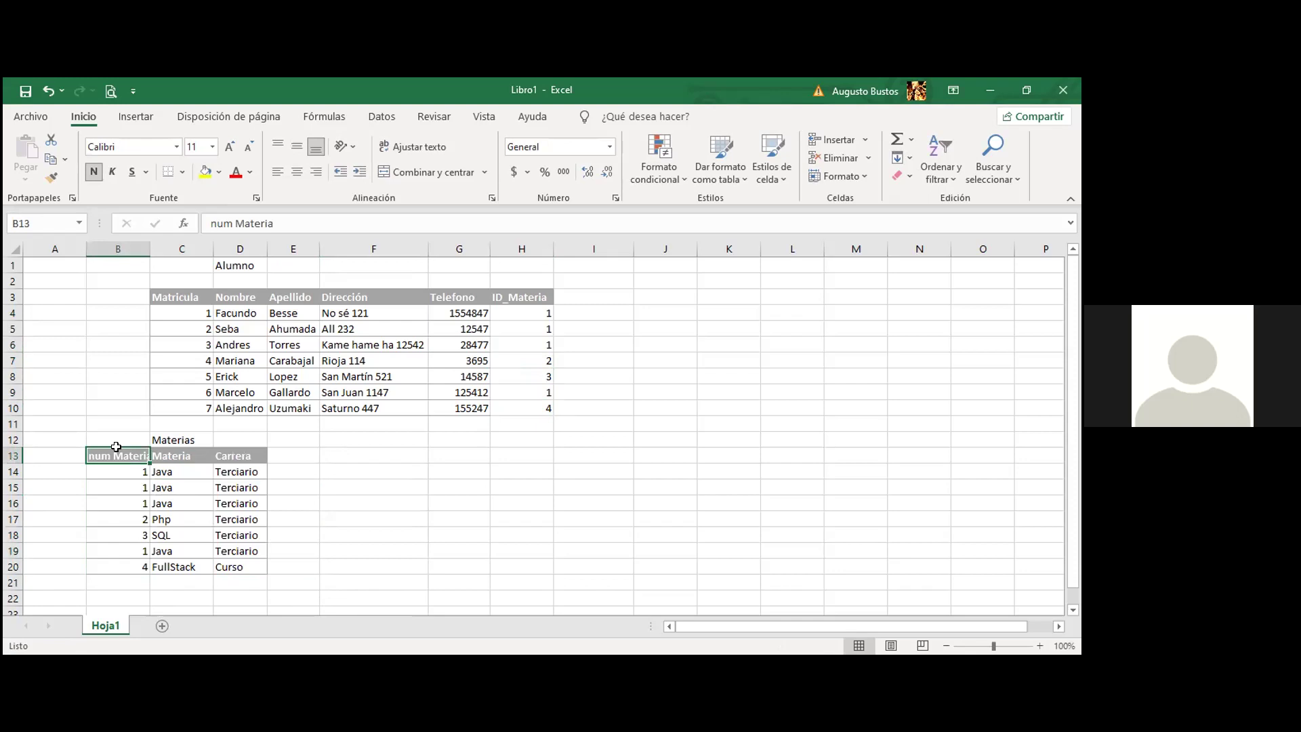
right_click(116, 447)
key("Escape")
double_click(125, 454)
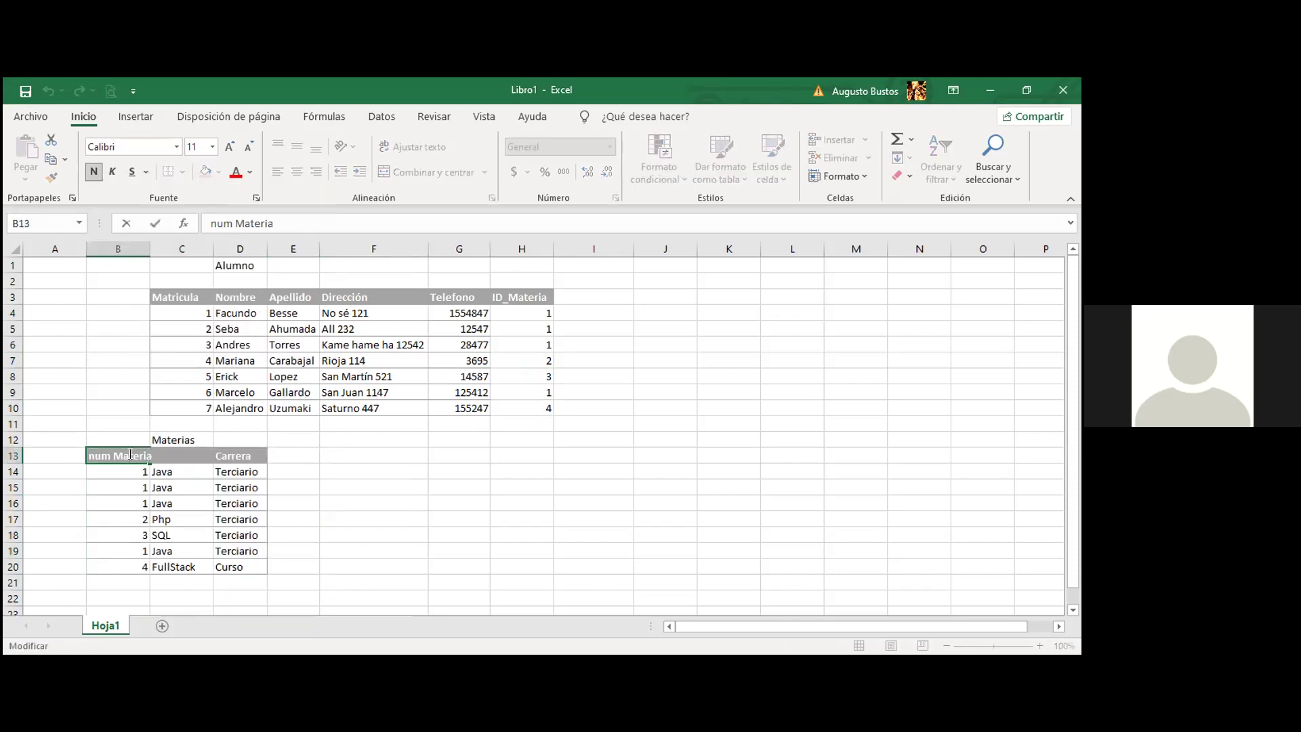
key("BackSpace")
key("BackSpace")
key("BackSpace")
key("BackSpace")
key("BackSpace")
key("BackSpace")
key("BackSpace")
key("BackSpace")
key("BackSpace")
key("BackSpace")
left_click(405, 507)
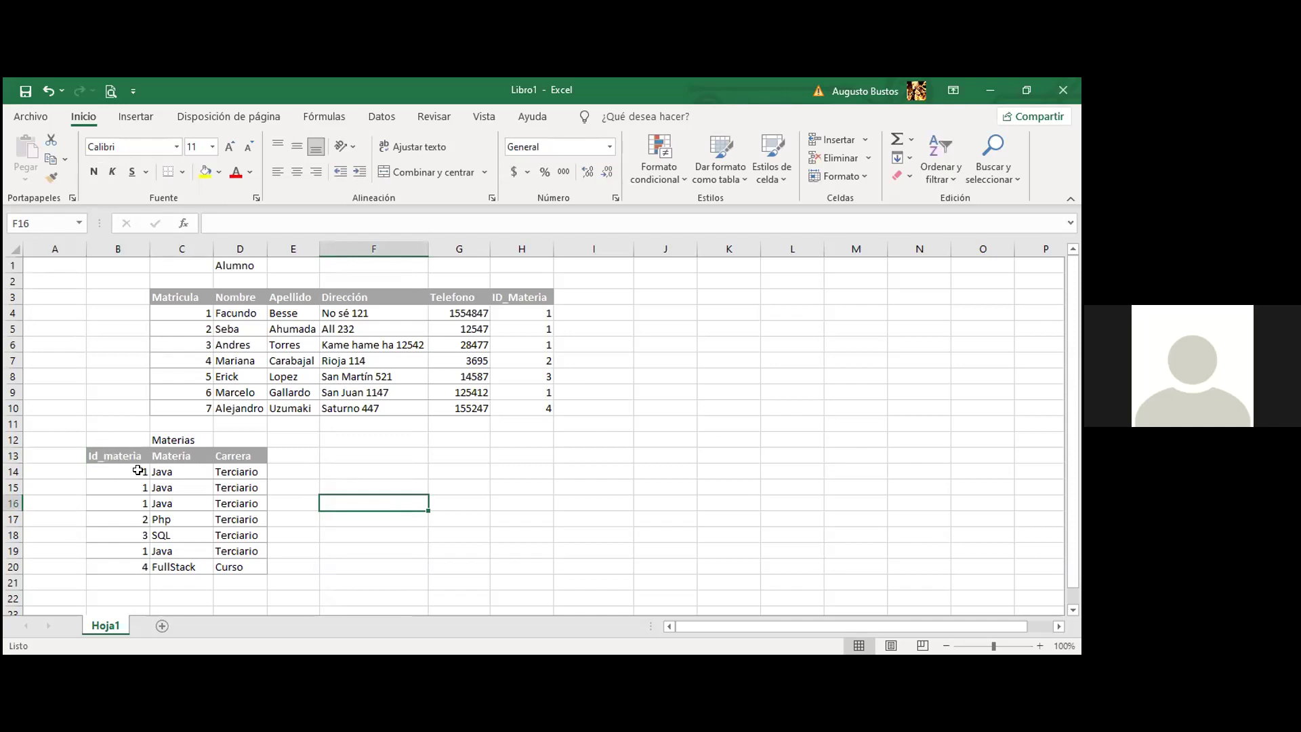
Replace the Matricula header in C3 with id_Alumno via the formula bar
left_click(179, 301)
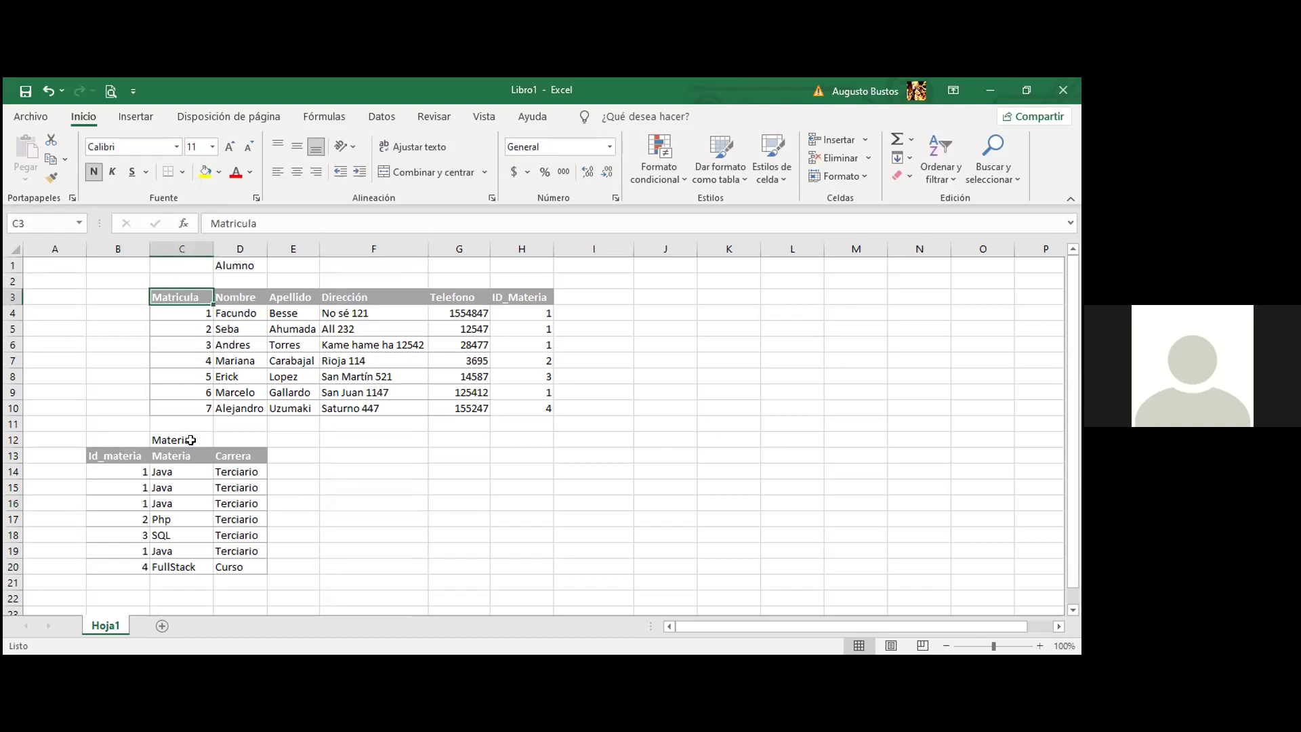
right_click(189, 302)
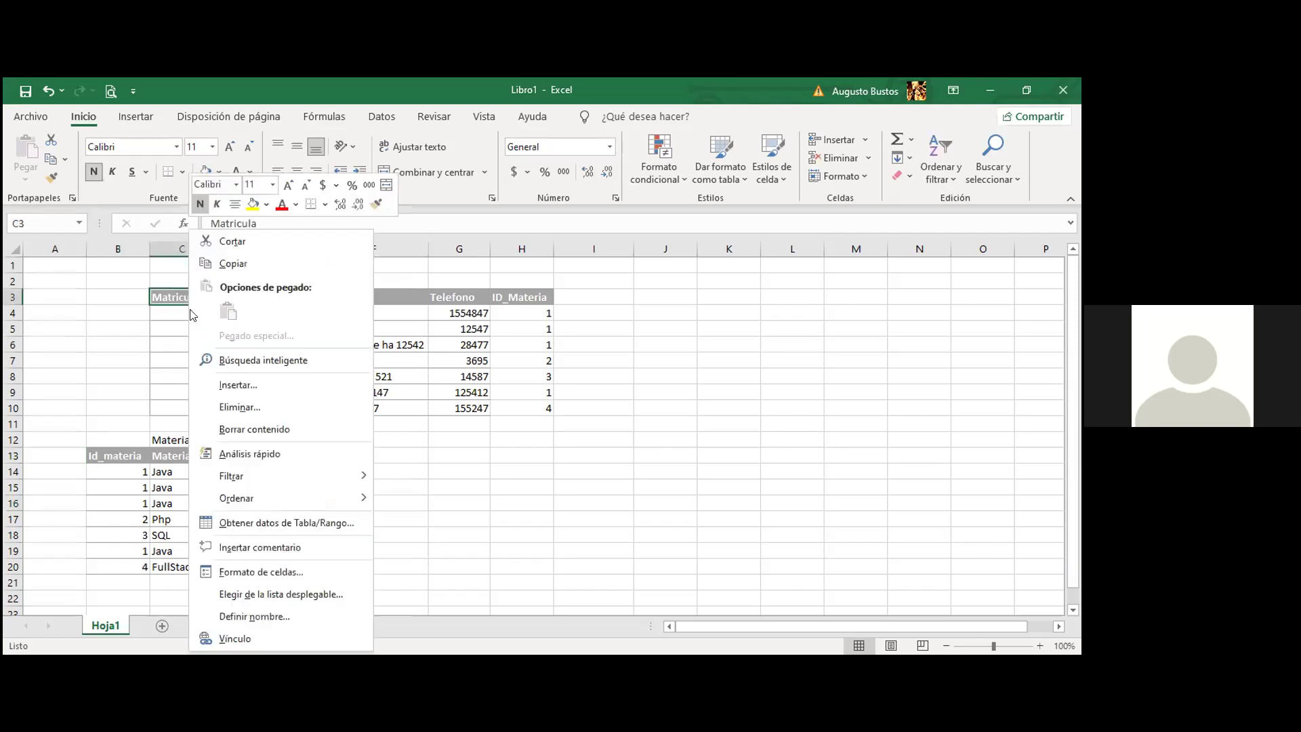
left_click(168, 298)
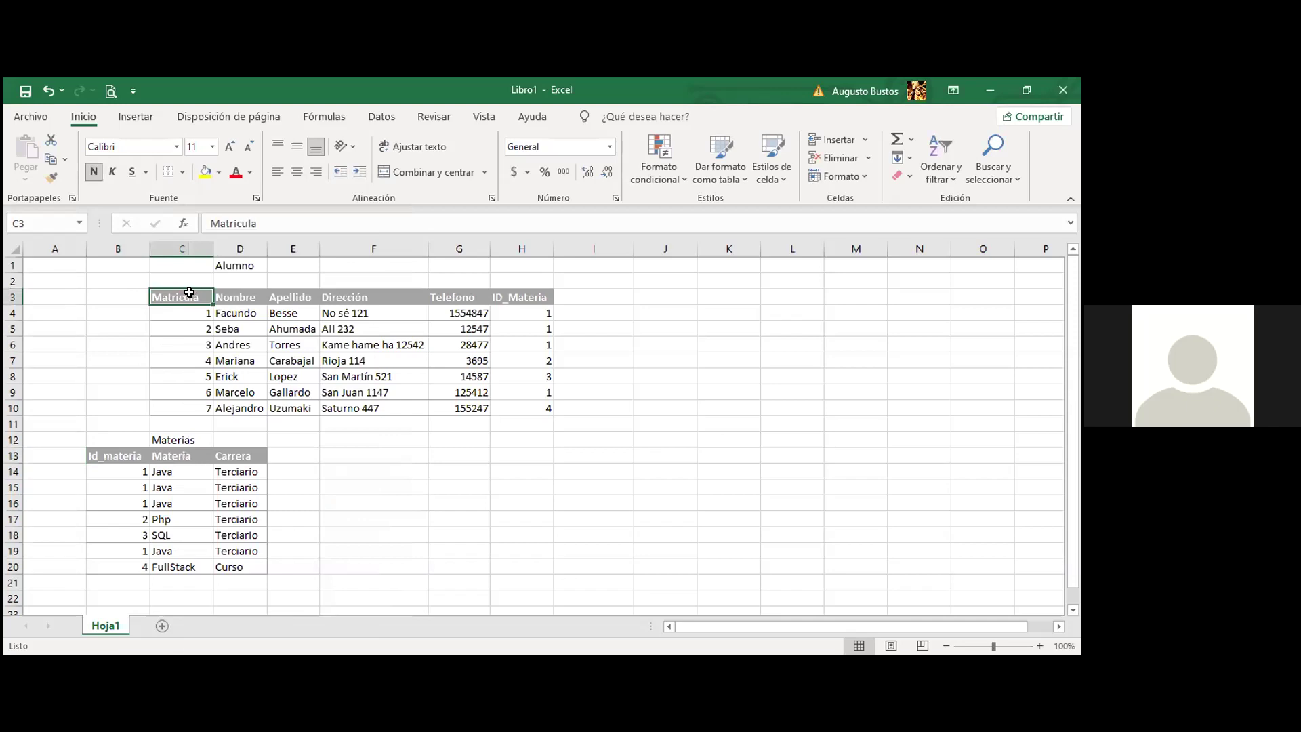
left_click_drag(260, 223, 202, 223)
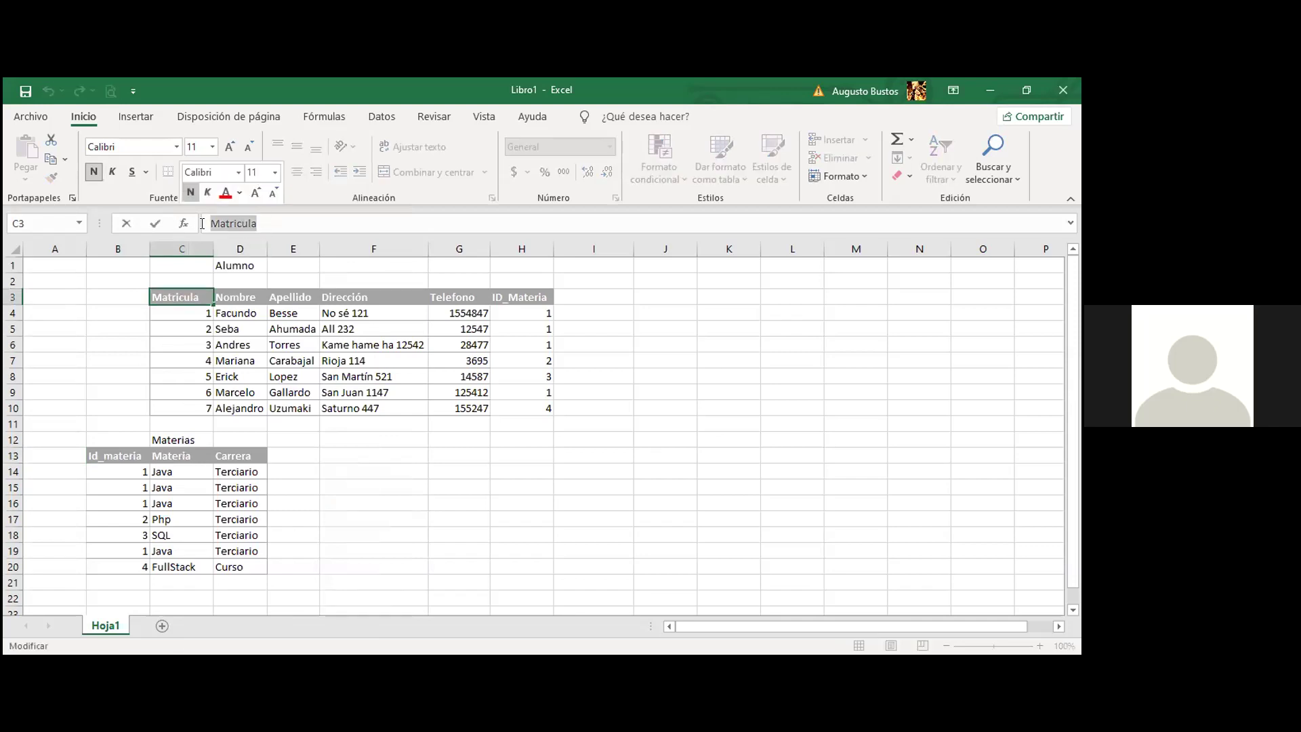
type("id")
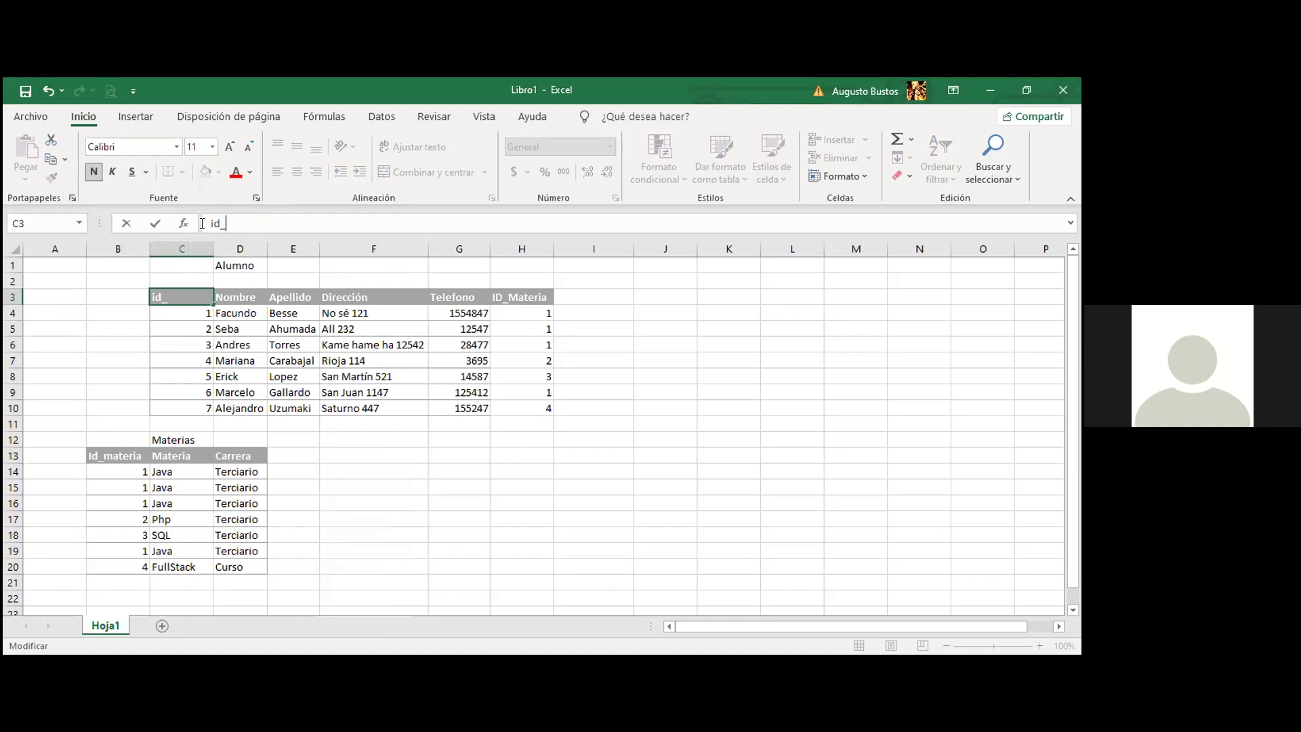
type("_Alunomno")
key("Return")
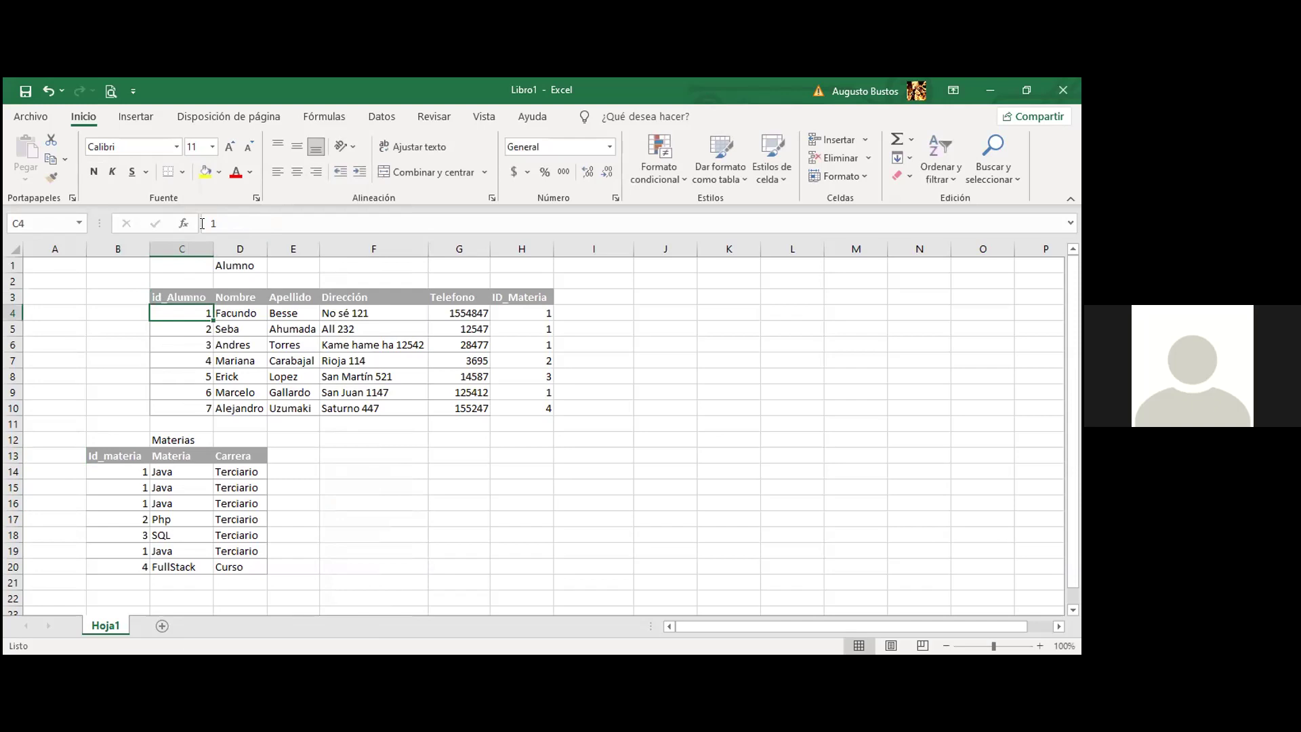
Select the id_Alumno header and its values 1 to 7 in C4:C10
left_click_drag(354, 470, 354, 488)
left_click(178, 296)
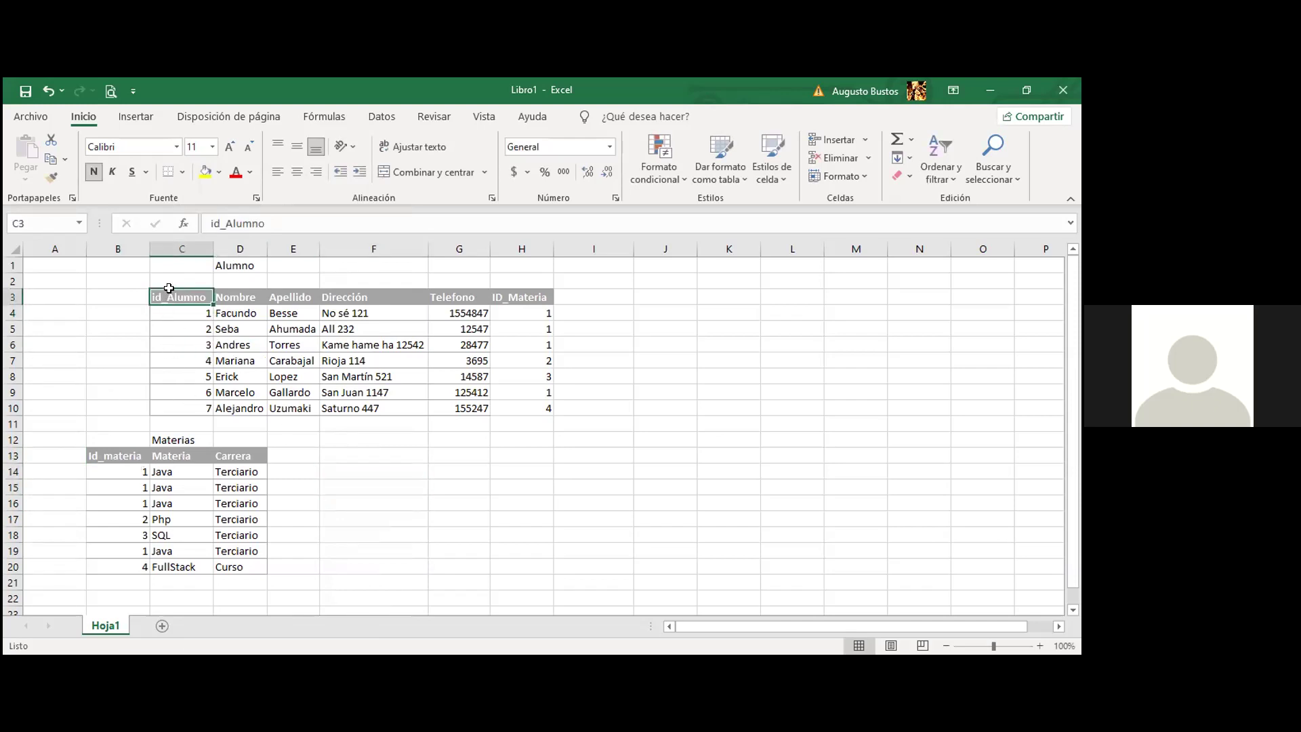
left_click(200, 315)
left_click_drag(199, 315, 200, 402)
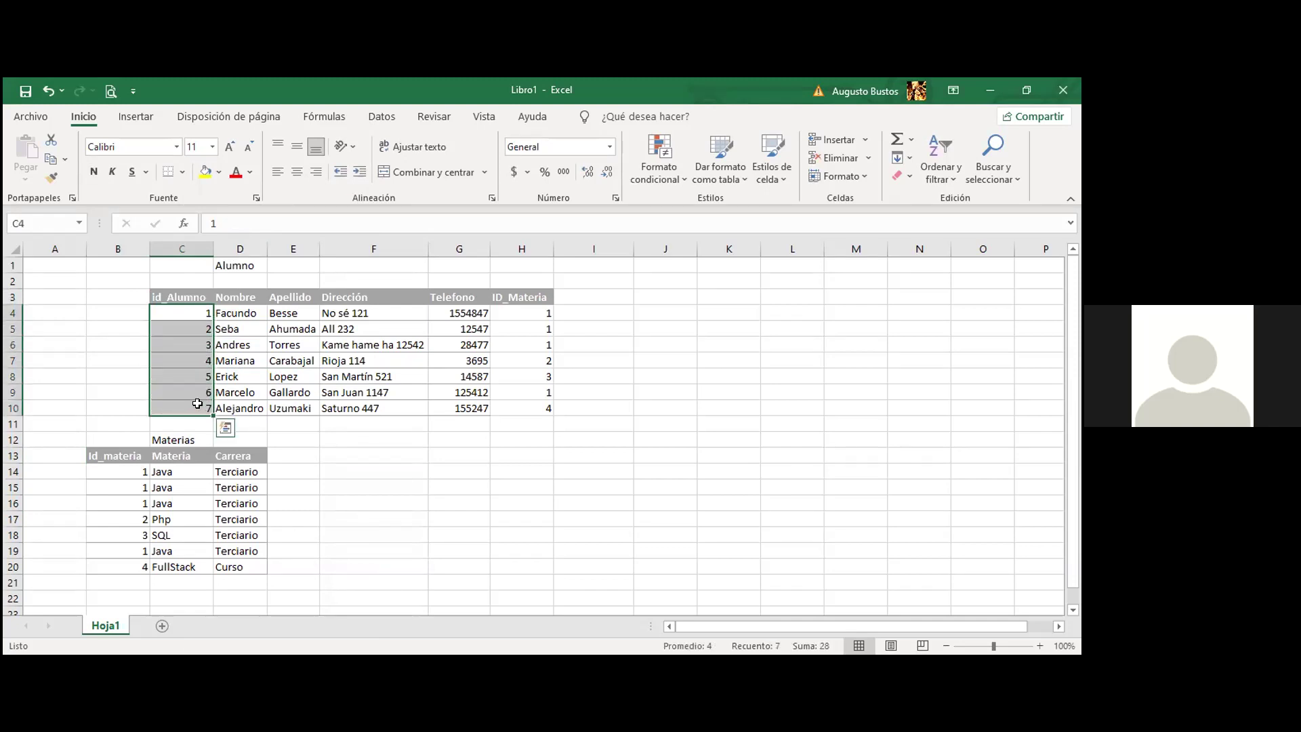
left_click(188, 328)
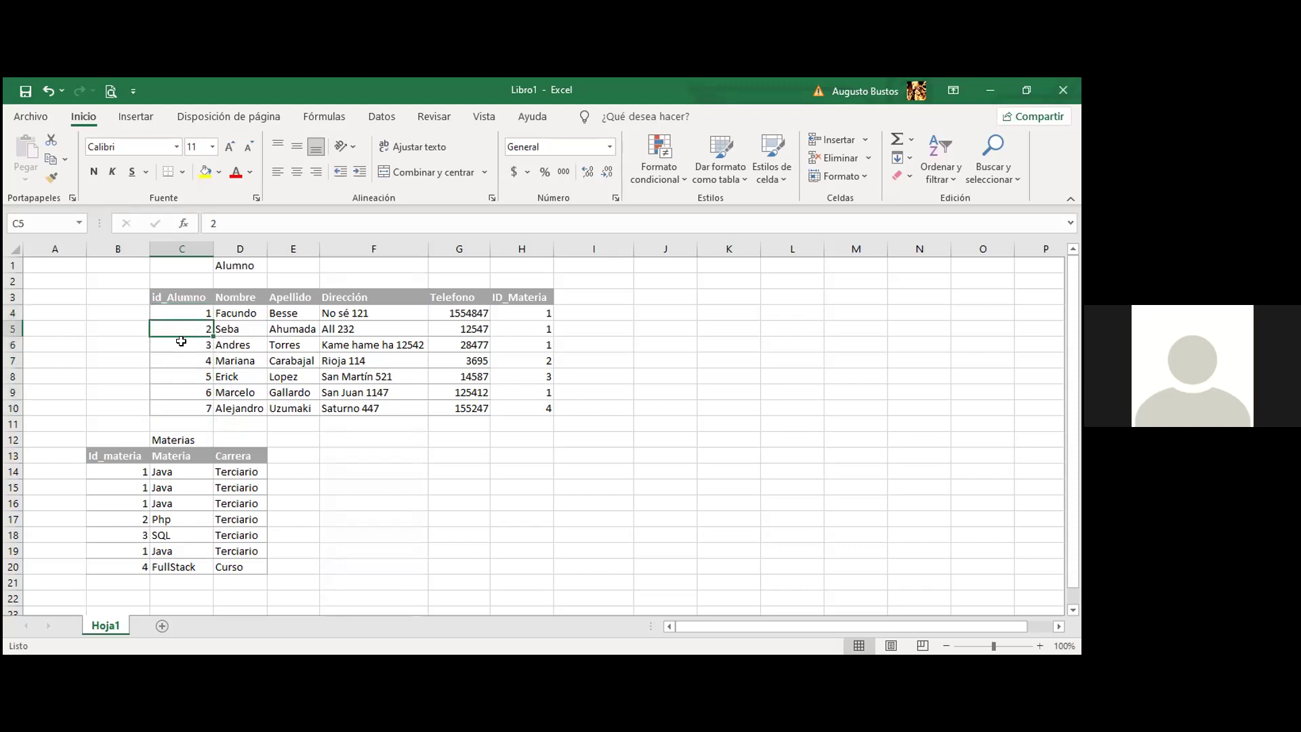
left_click(336, 480)
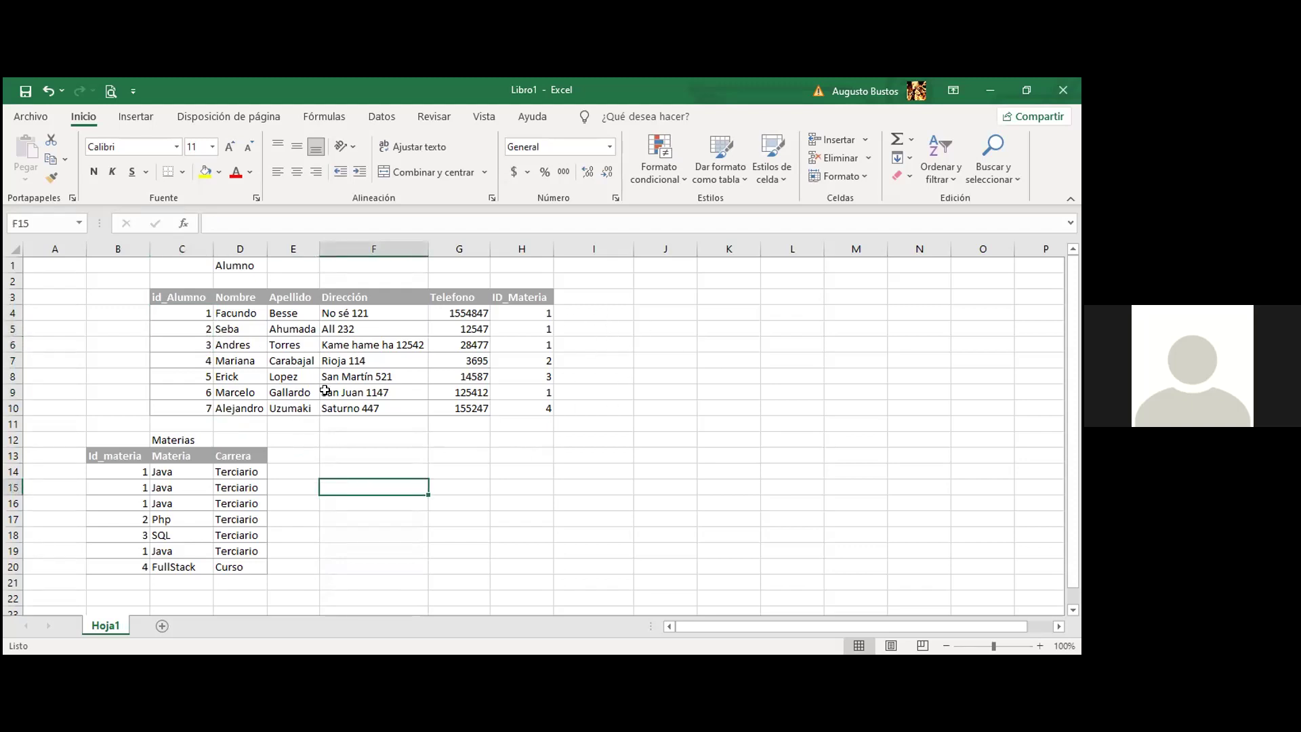
left_click_drag(193, 322, 511, 318)
key("ctrl+c")
left_click_drag(512, 318, 513, 320)
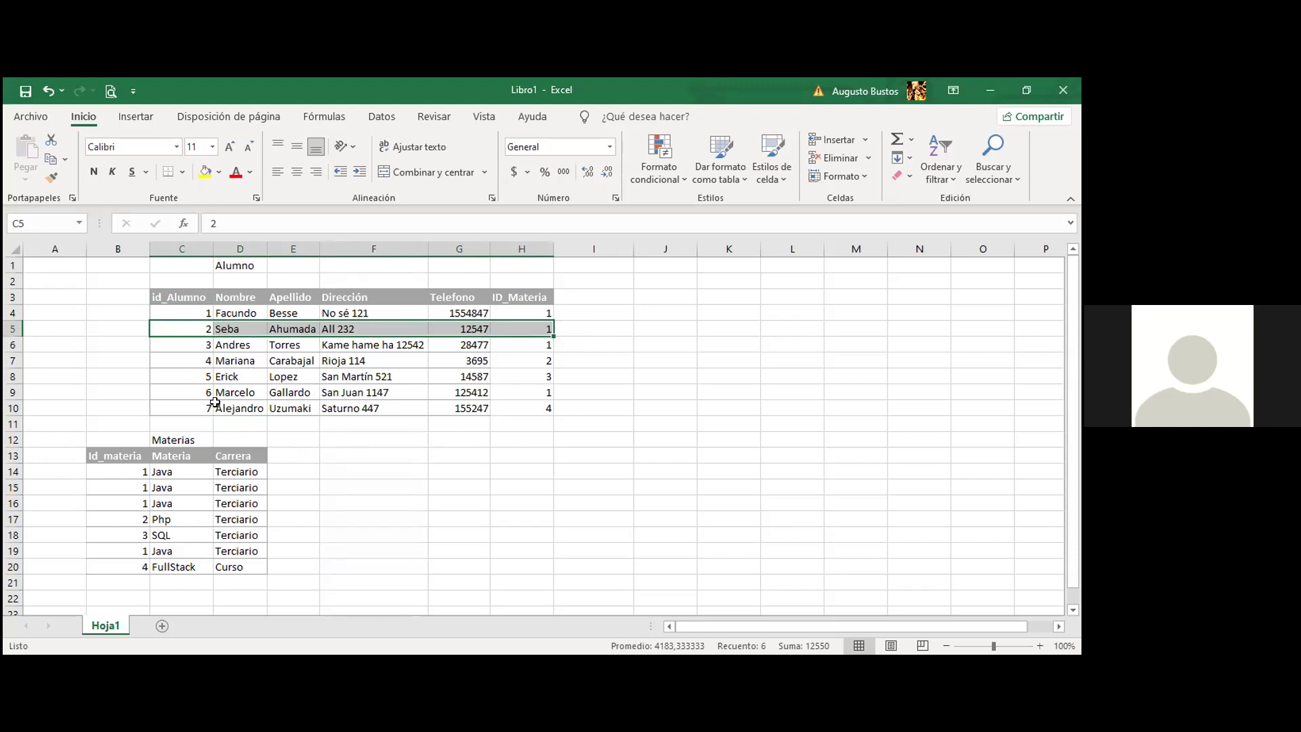
key("Delete")
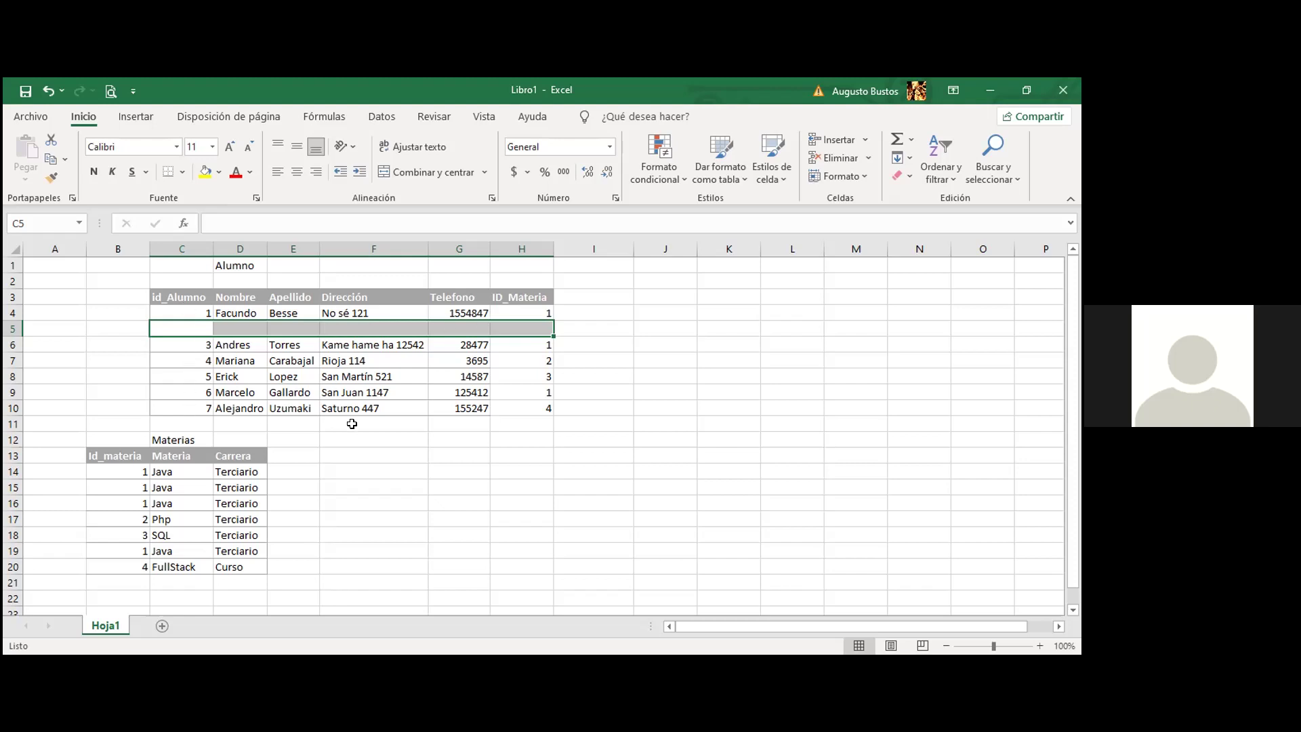
key("ctrl+v")
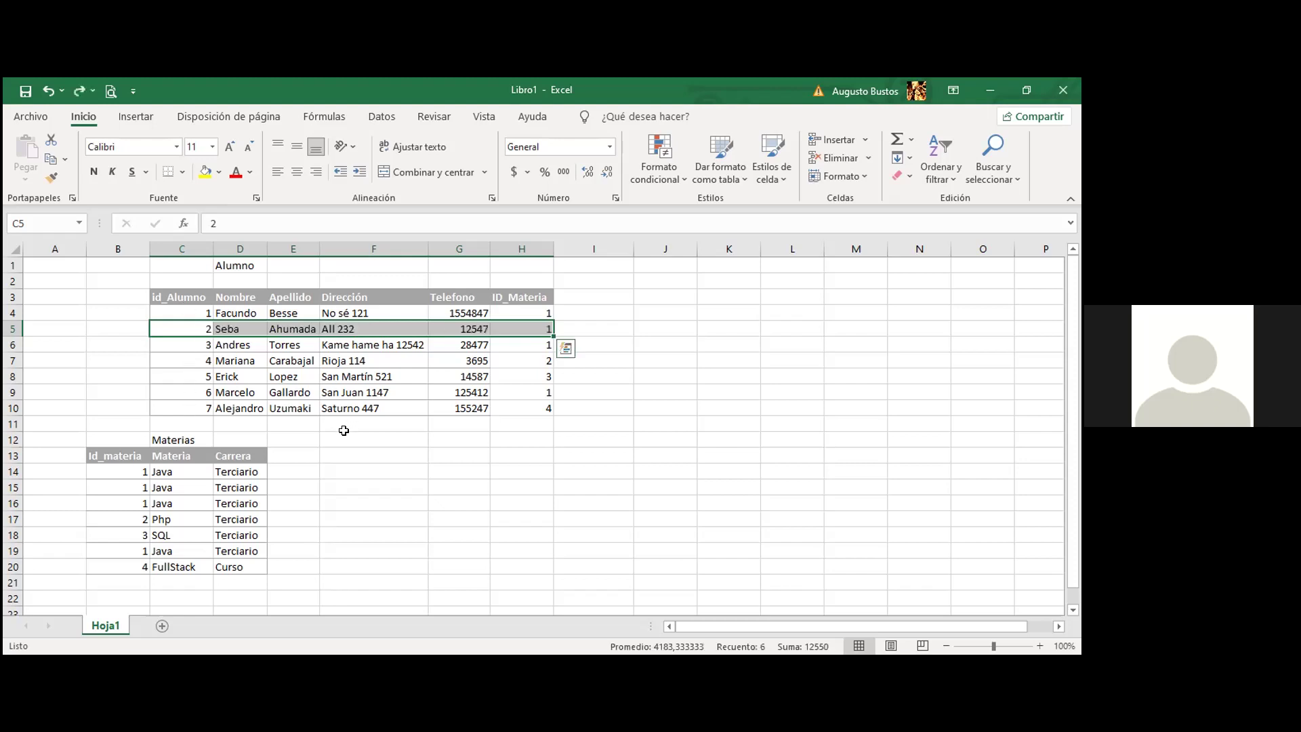
left_click(401, 454)
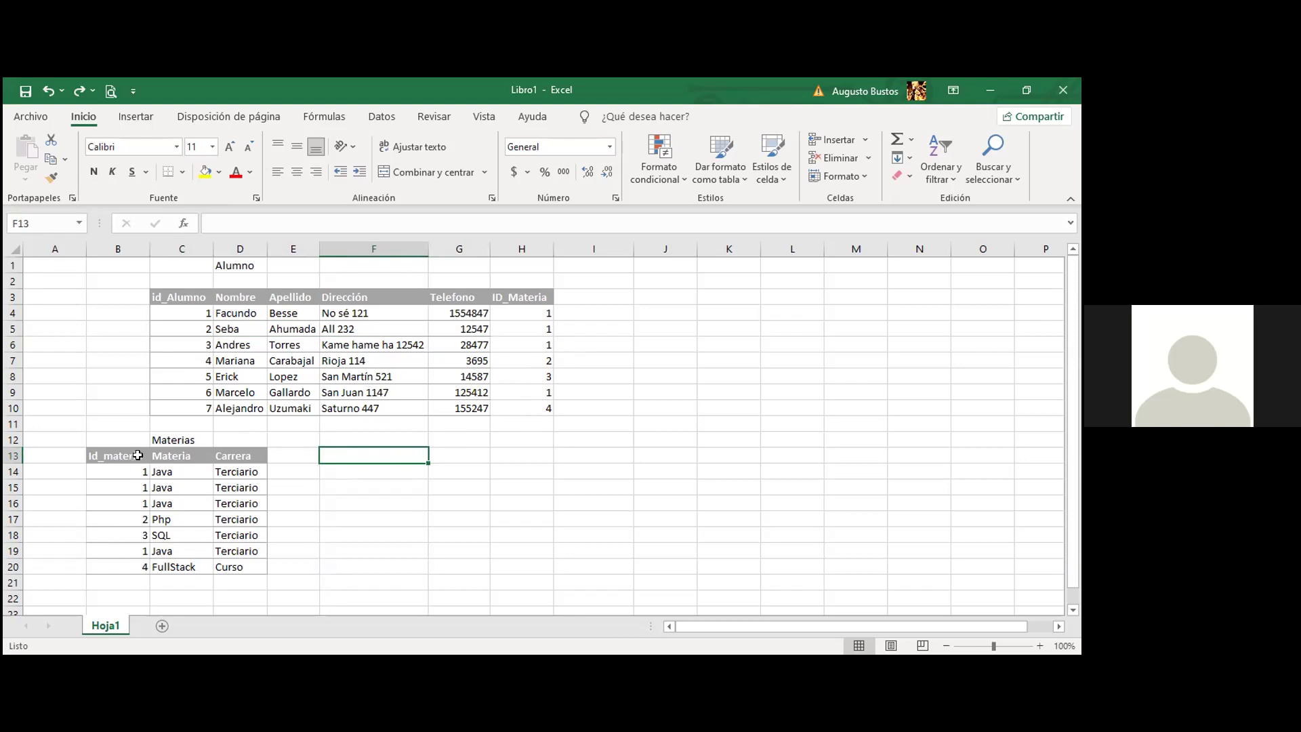
Shift the Materias table from B12:D20 one column right to C12:E20
left_click_drag(102, 440, 257, 557)
left_click(373, 503)
left_click_drag(129, 433, 257, 568)
left_click_drag(262, 518, 326, 525)
left_click(557, 502)
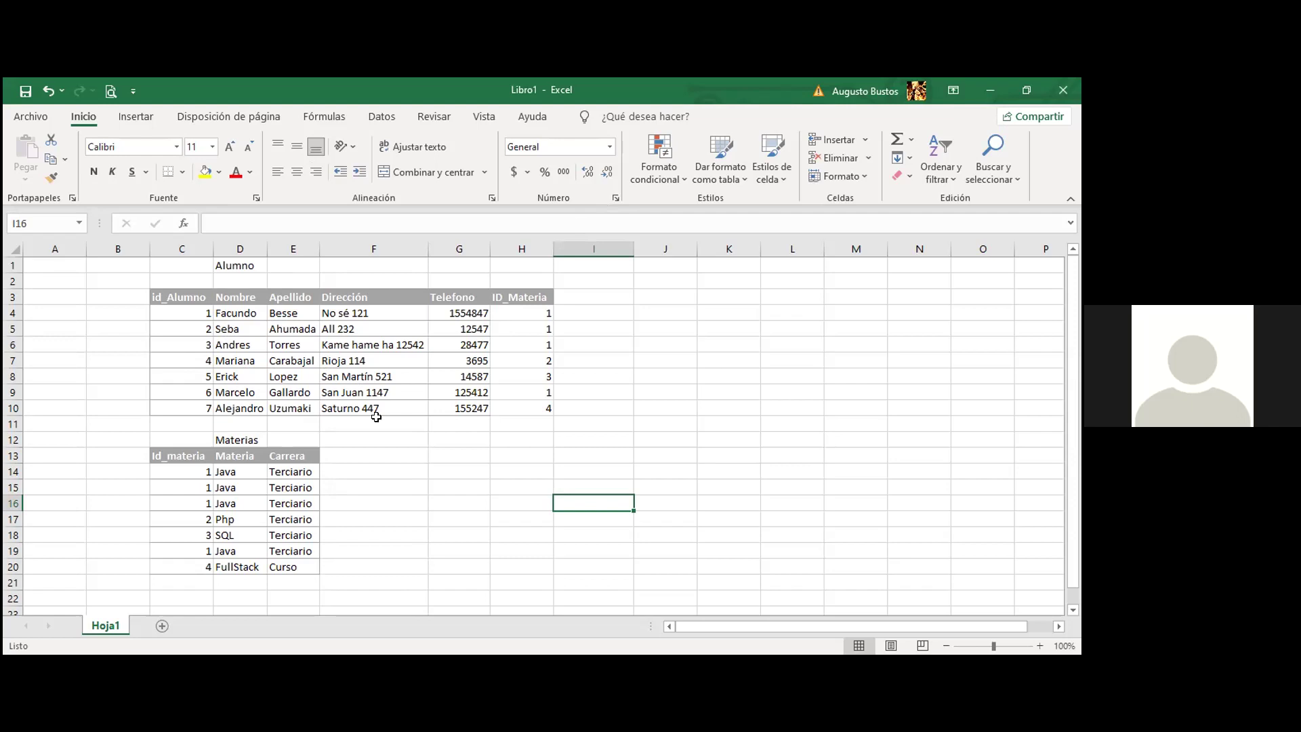
left_click(504, 454)
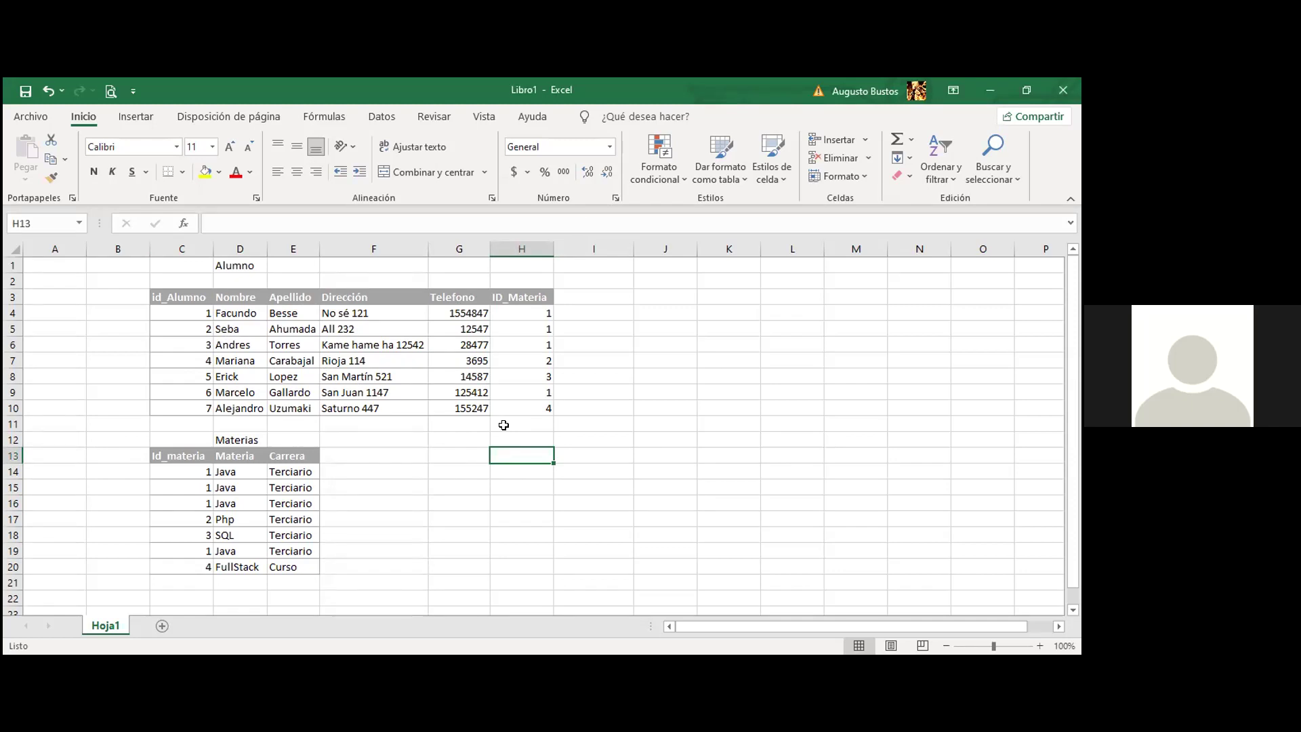
left_click(420, 485)
left_click(382, 442)
left_click(463, 454)
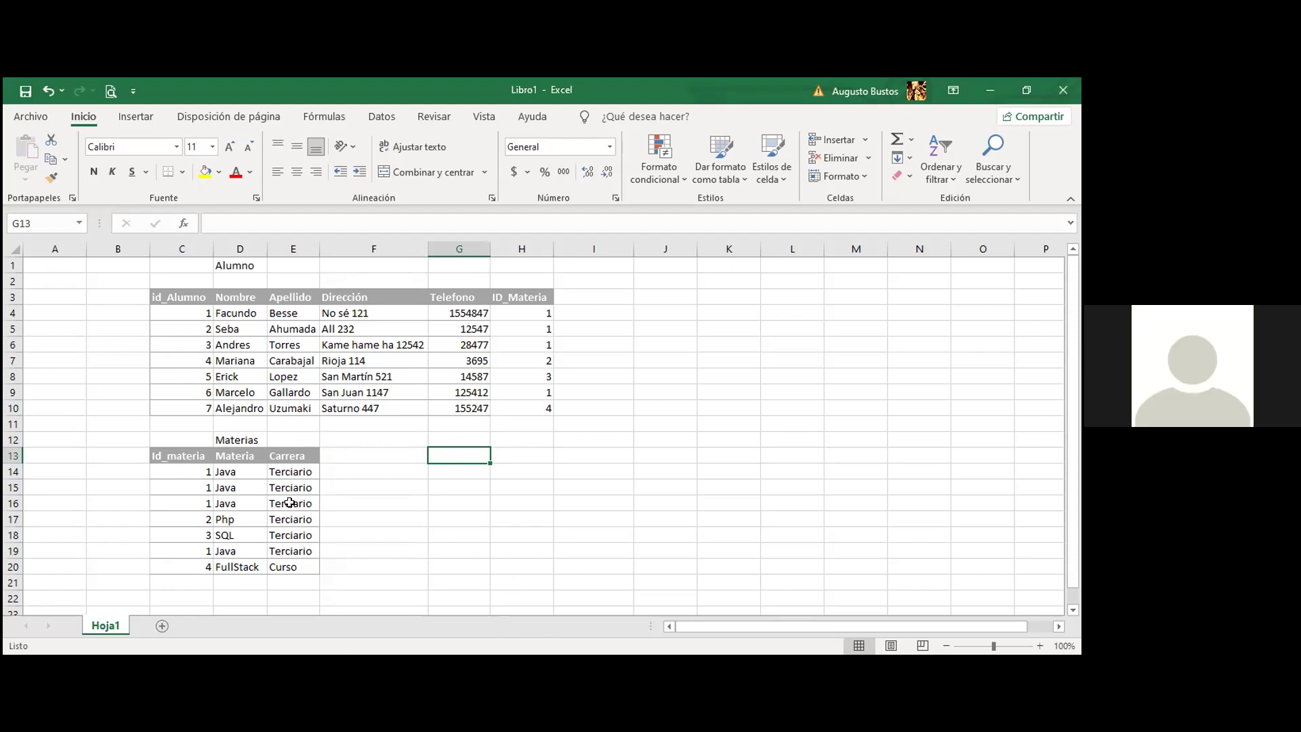
left_click(392, 491)
left_click(419, 467)
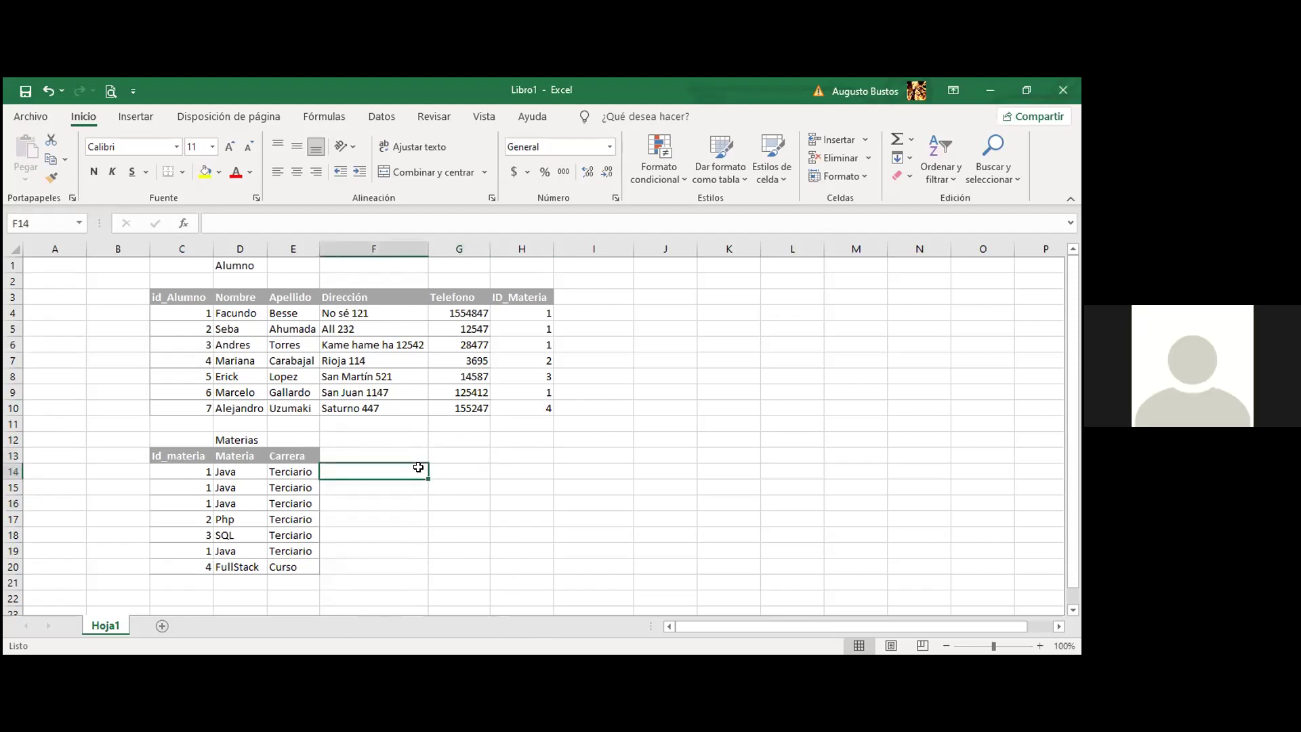
left_click(434, 452)
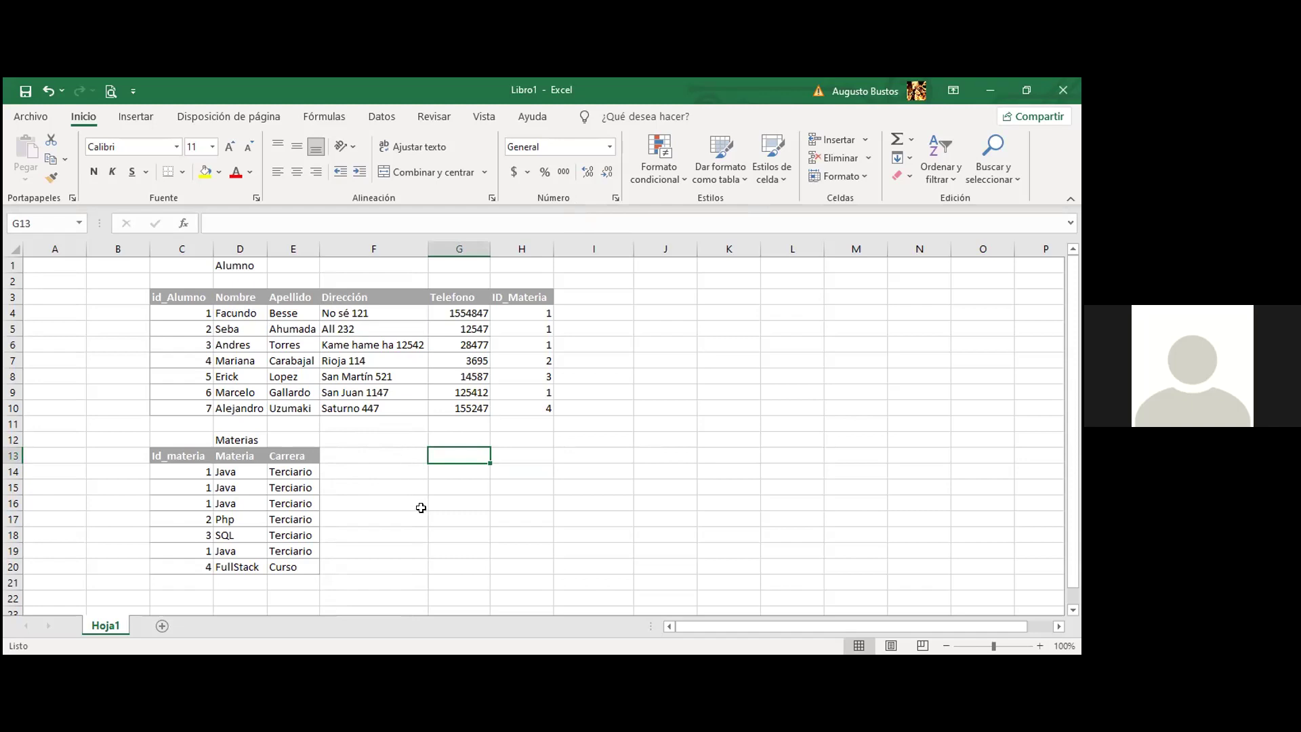
scroll(421, 505, "down", 1)
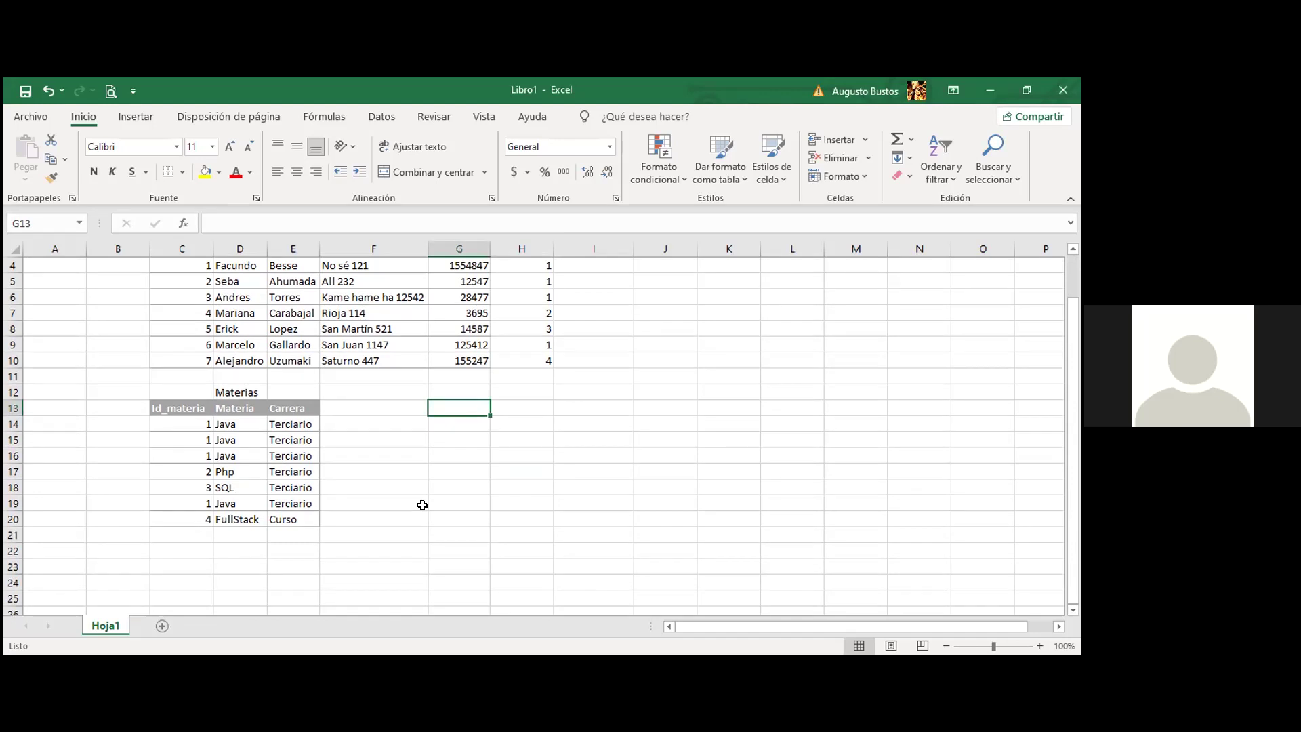
scroll(422, 504, "up", 1)
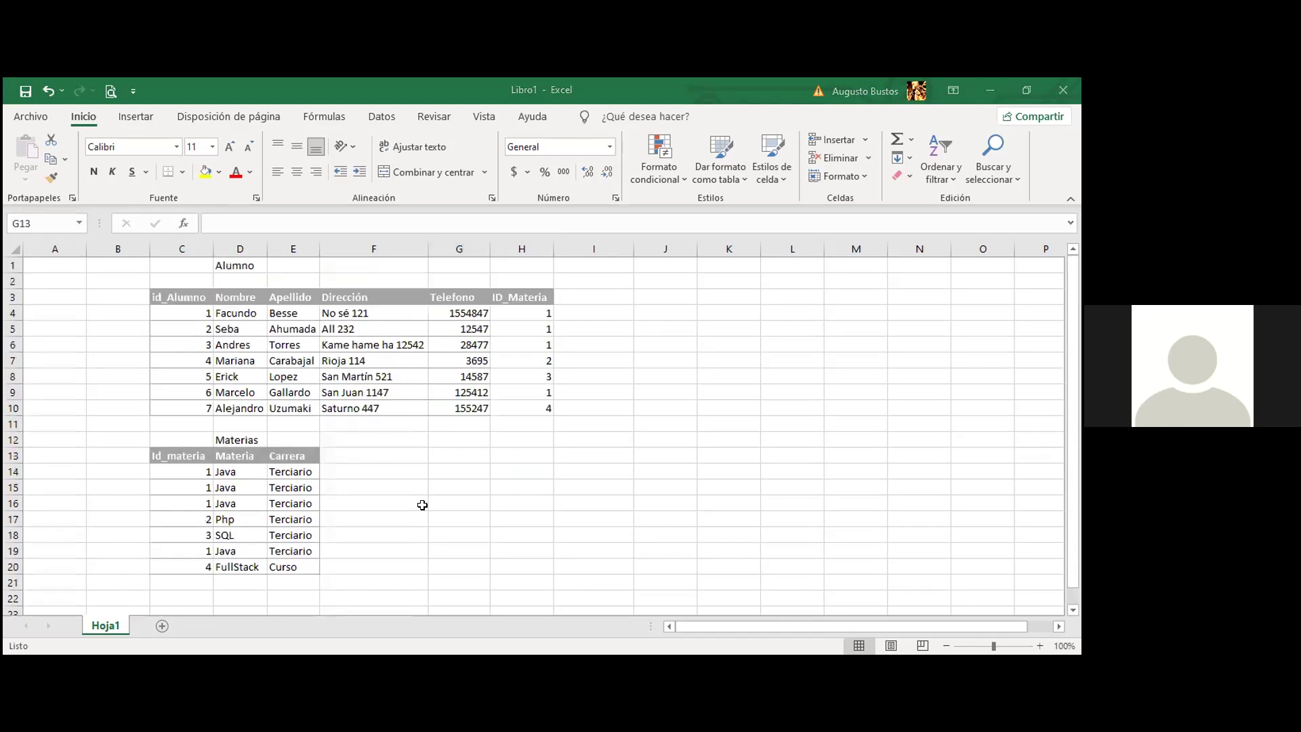